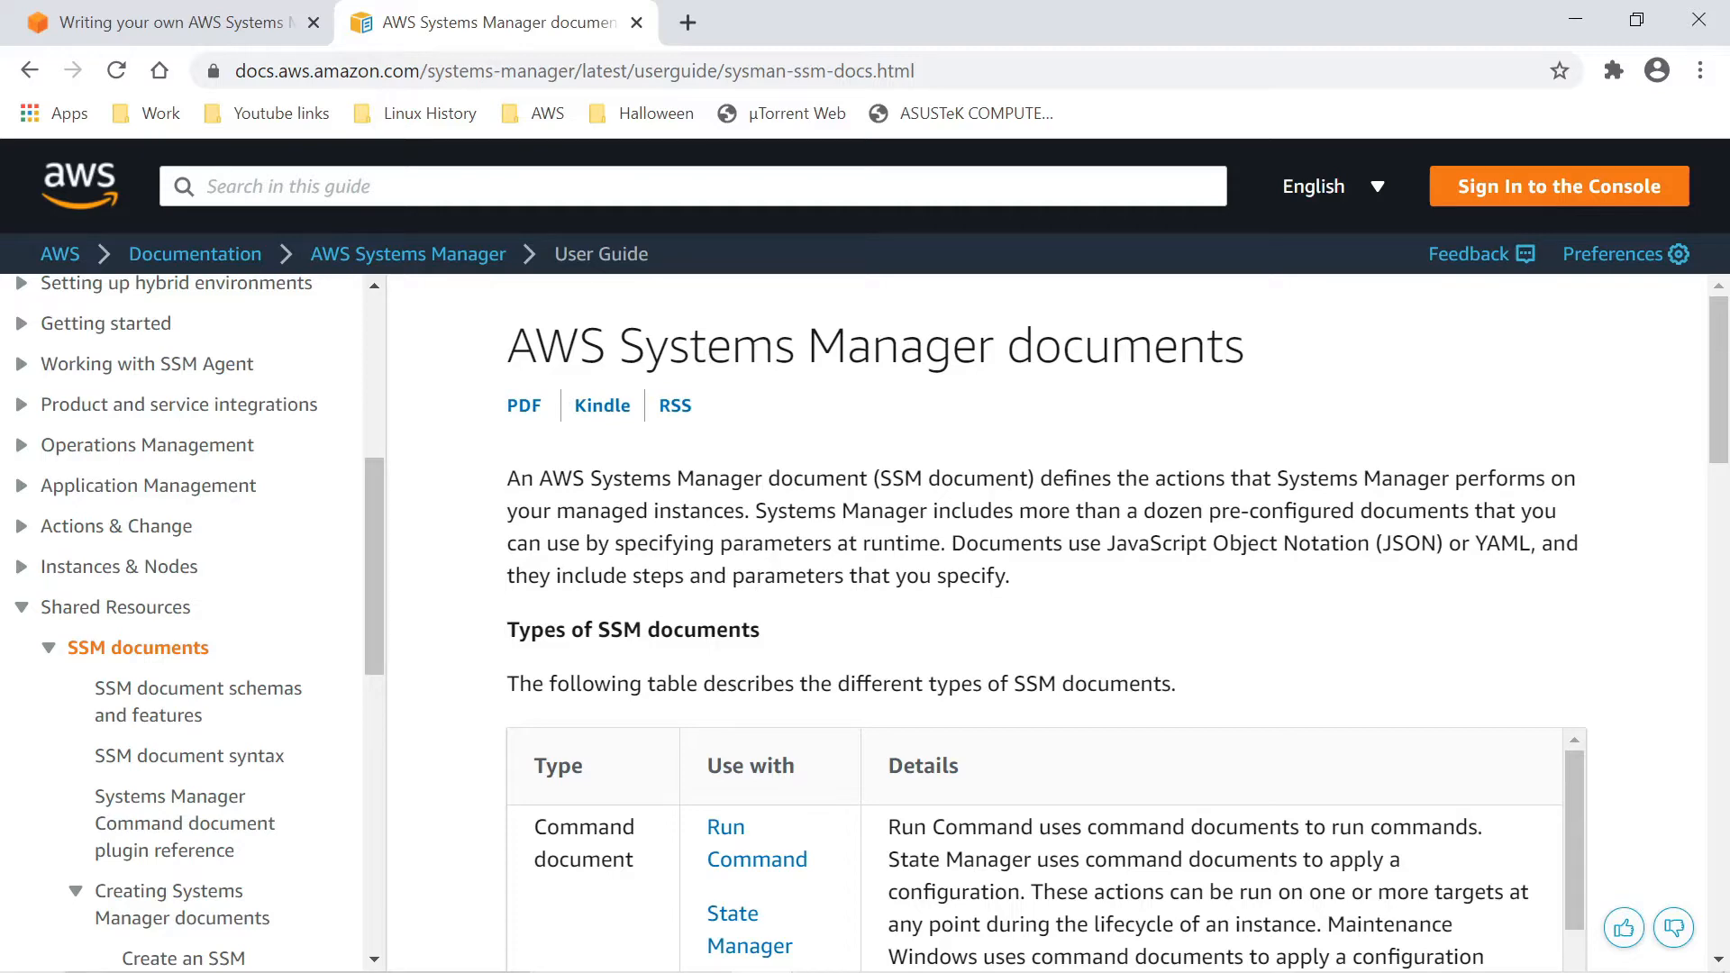
- Read the introduction and the table of SSM document types in the AWS Systems Manager documentation
scroll(686, 594, down, 3)
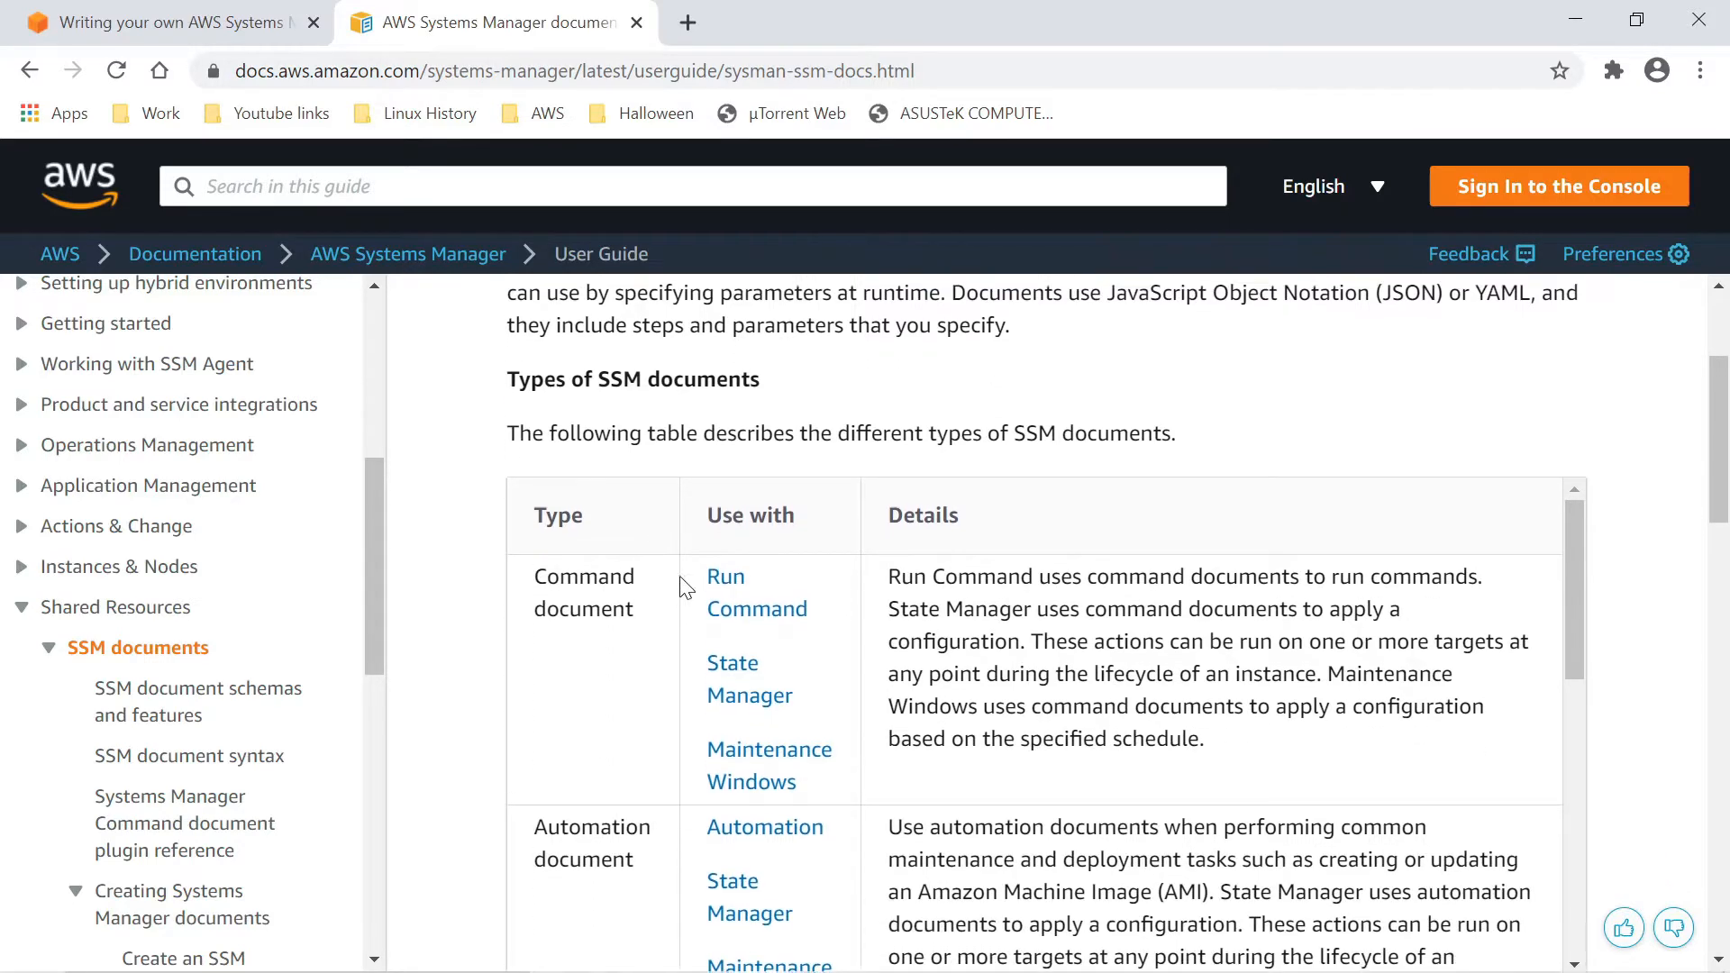
scroll(686, 595, up, 3)
scroll(687, 595, down, 3)
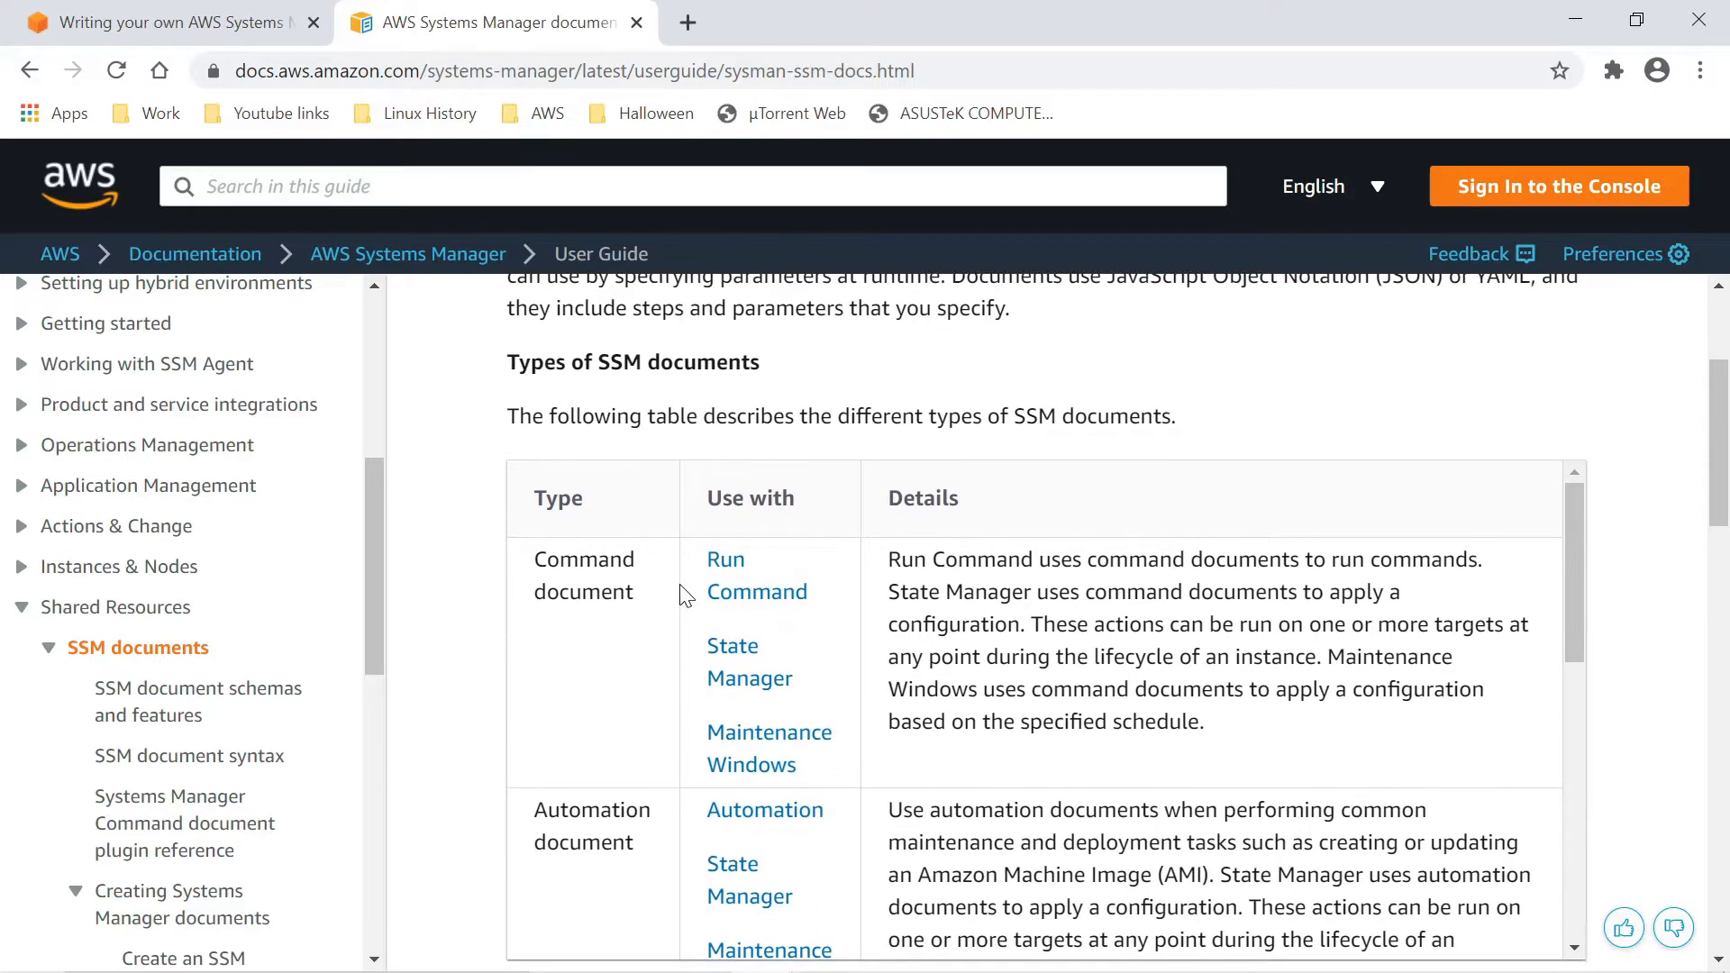
scroll(686, 594, up, 3)
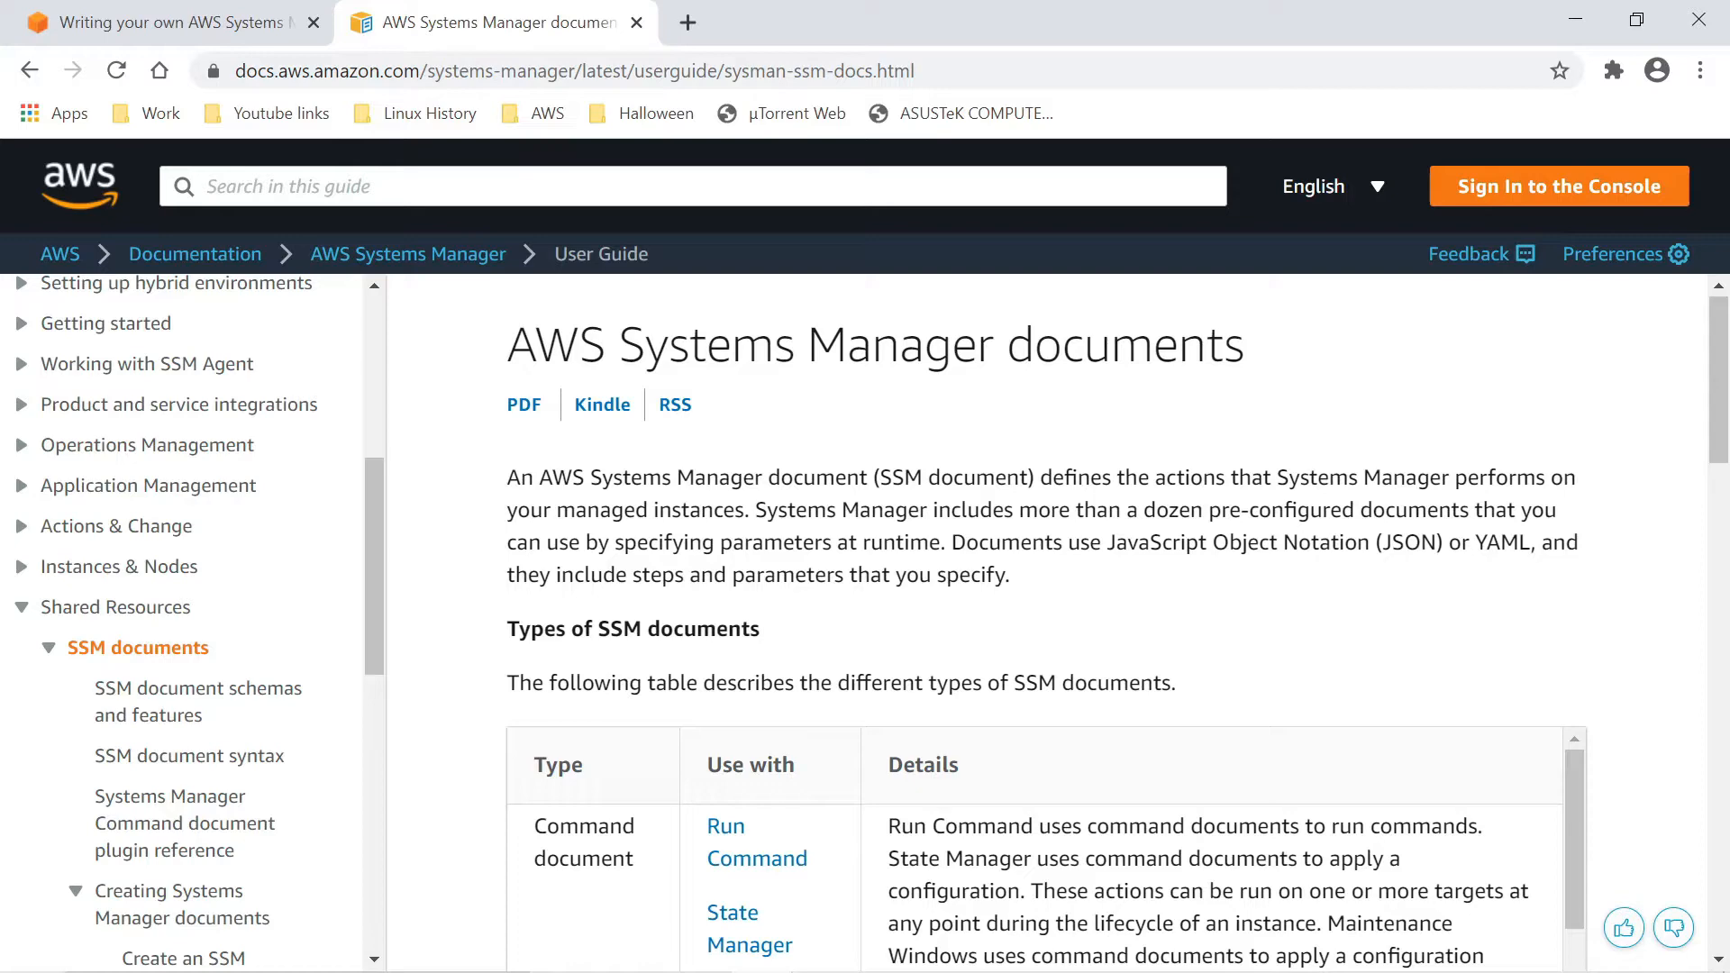
- Review the blog post on writing your own AWS Systems Manager documents, including the Create document and Execute automation examples
click(232, 18)
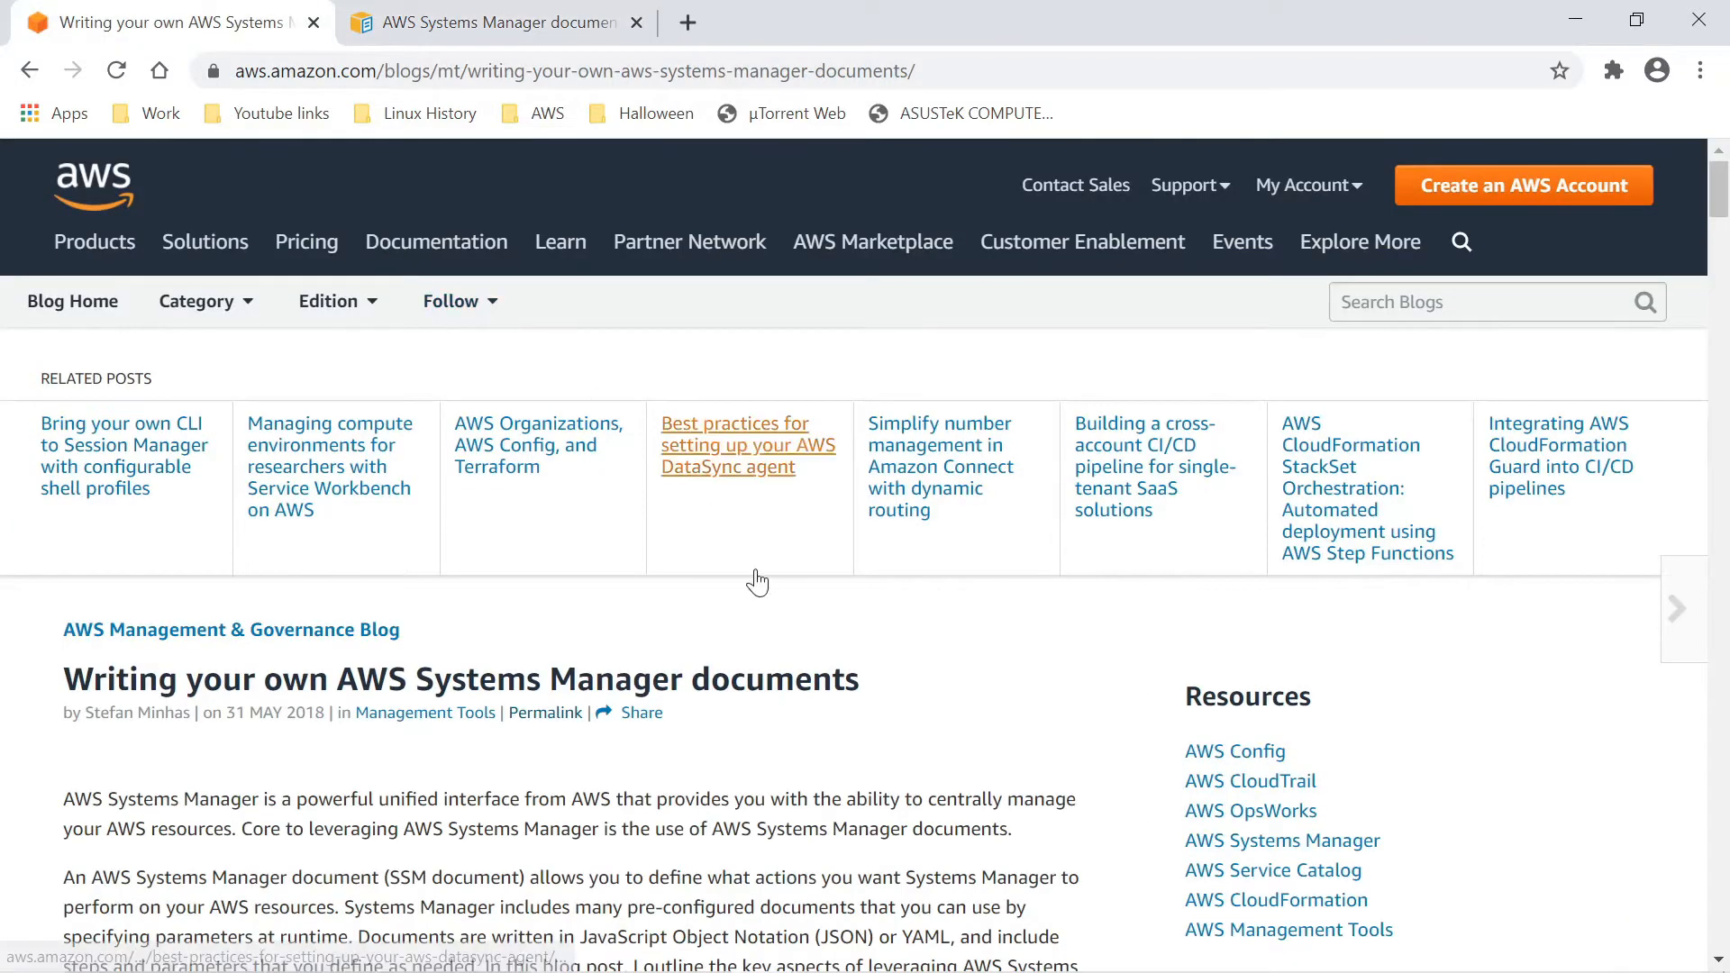
scroll(757, 582, down, 3)
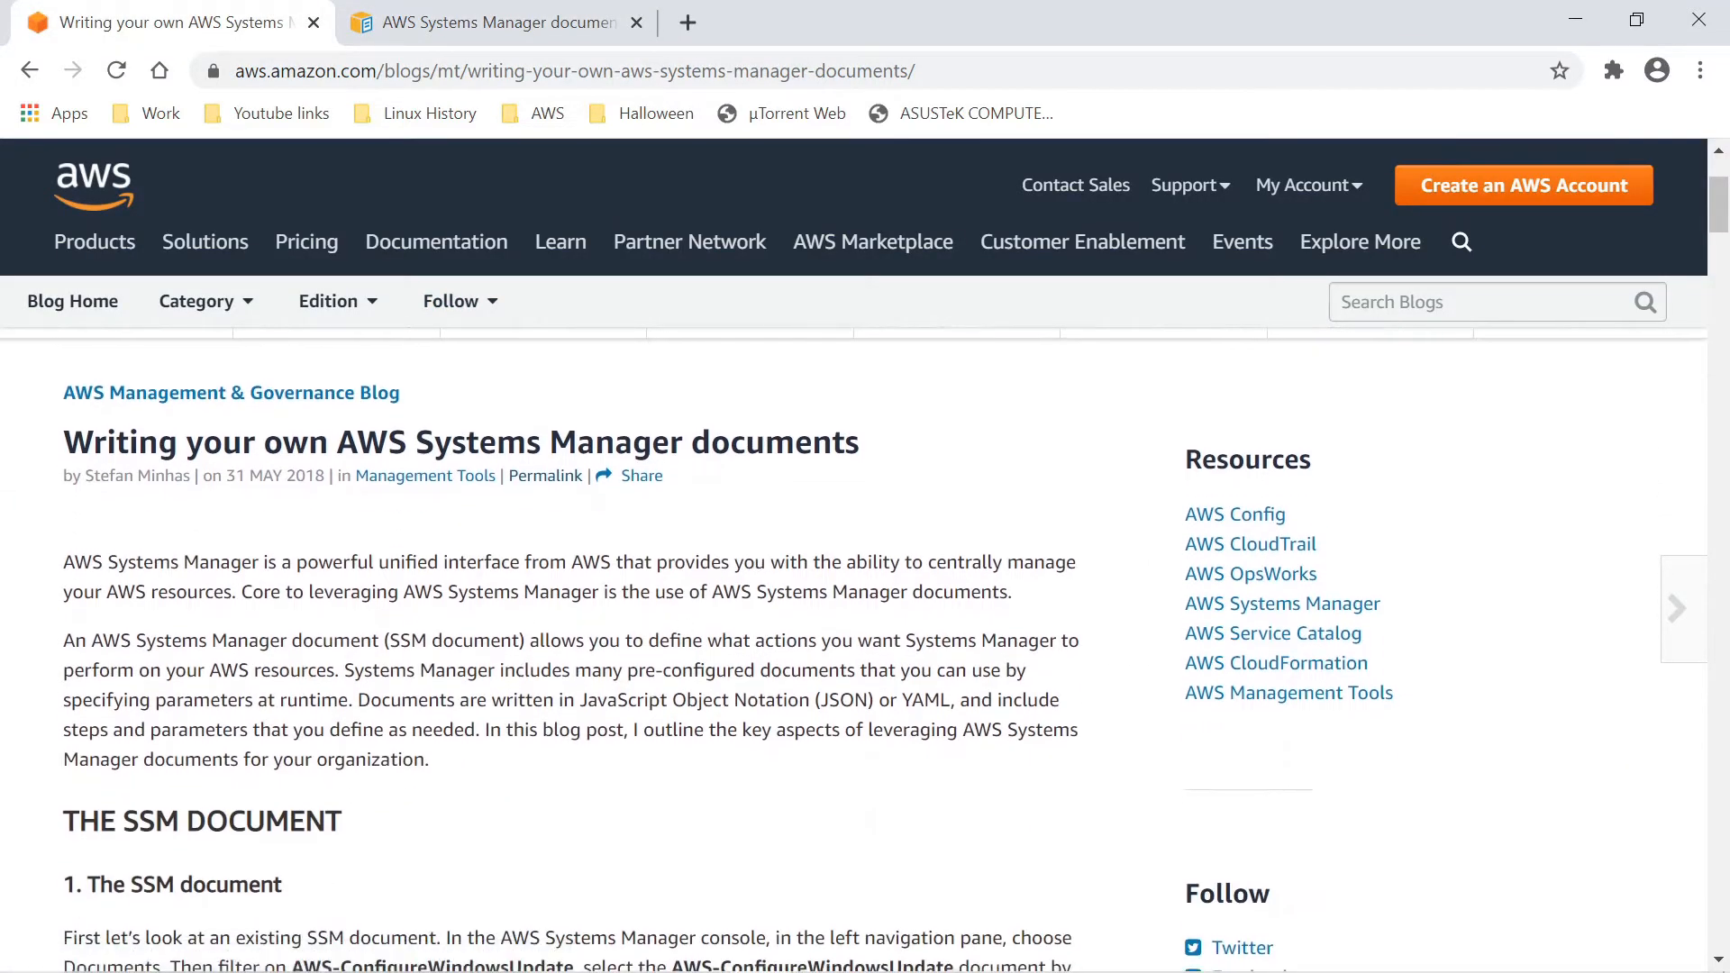
scroll(577, 630, down, 10)
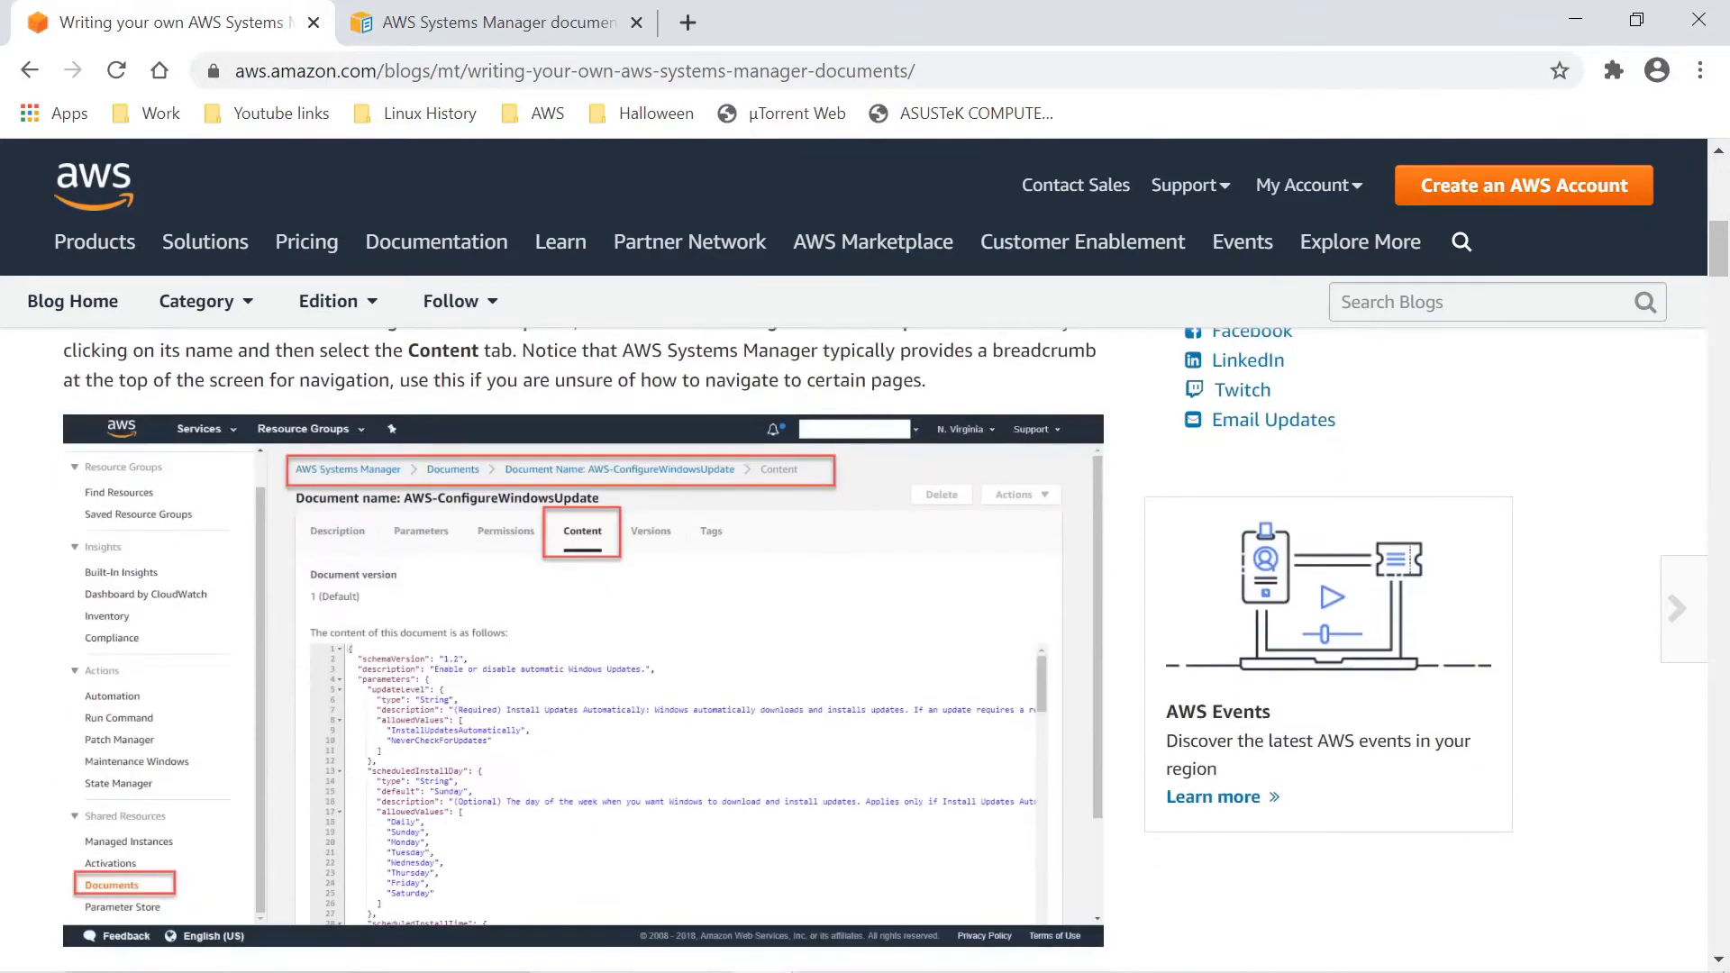
scroll(456, 637, down, 5)
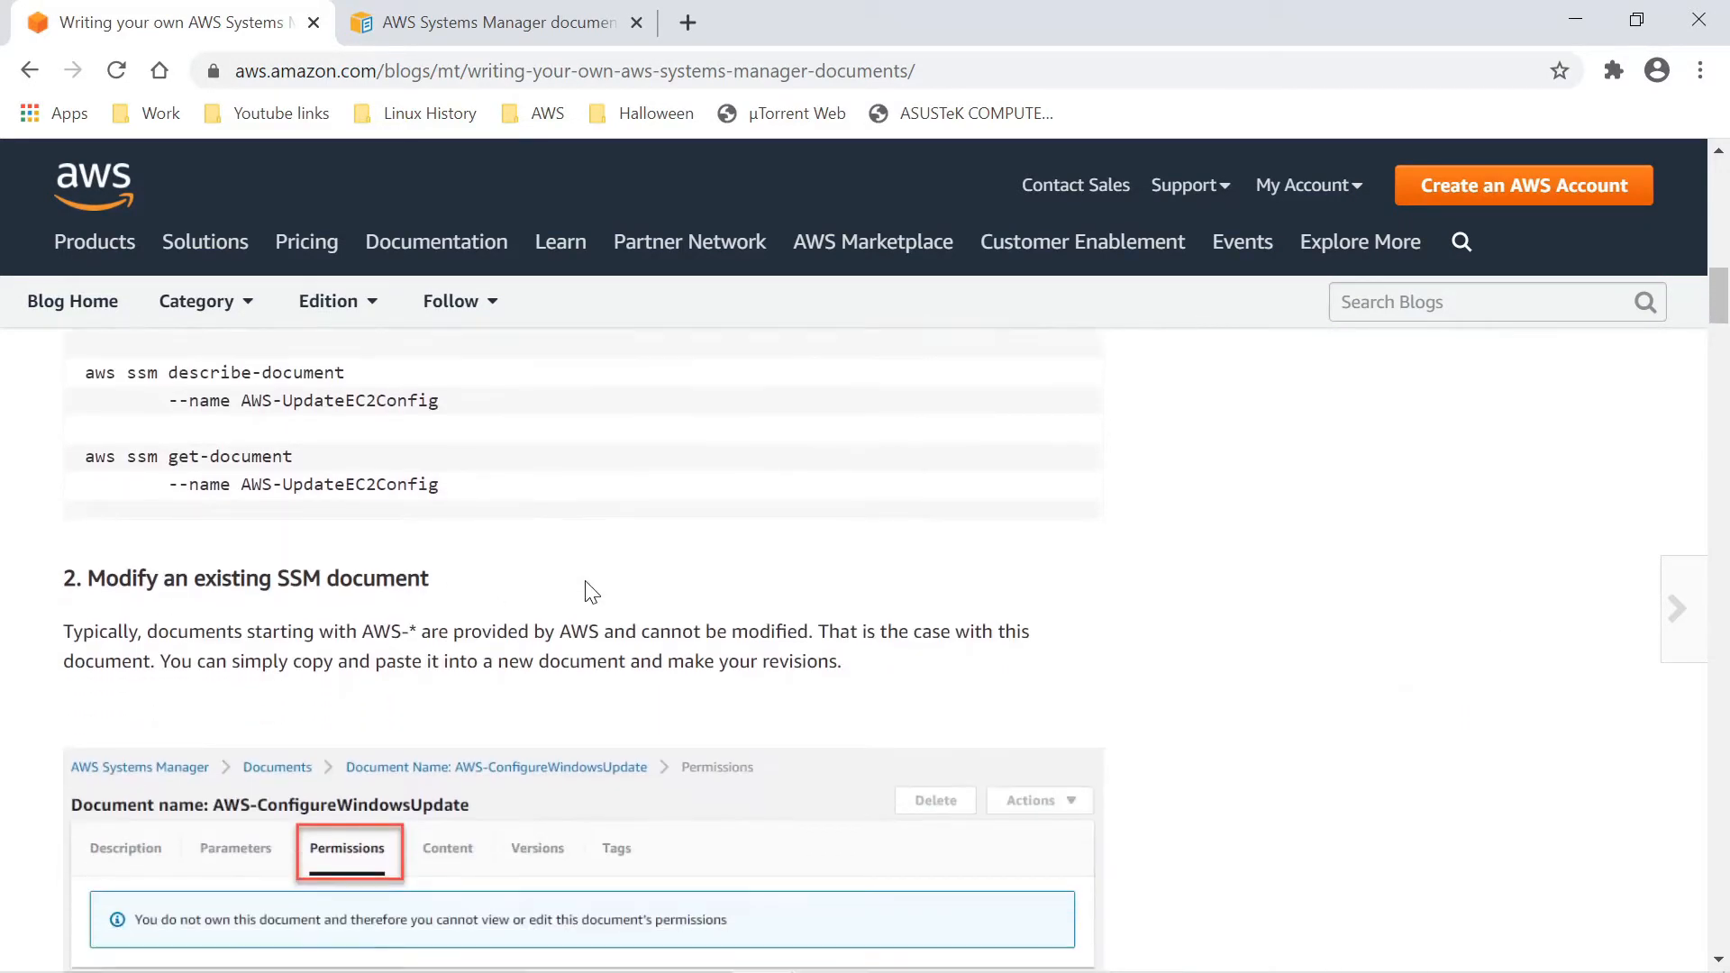
scroll(590, 594, down, 1)
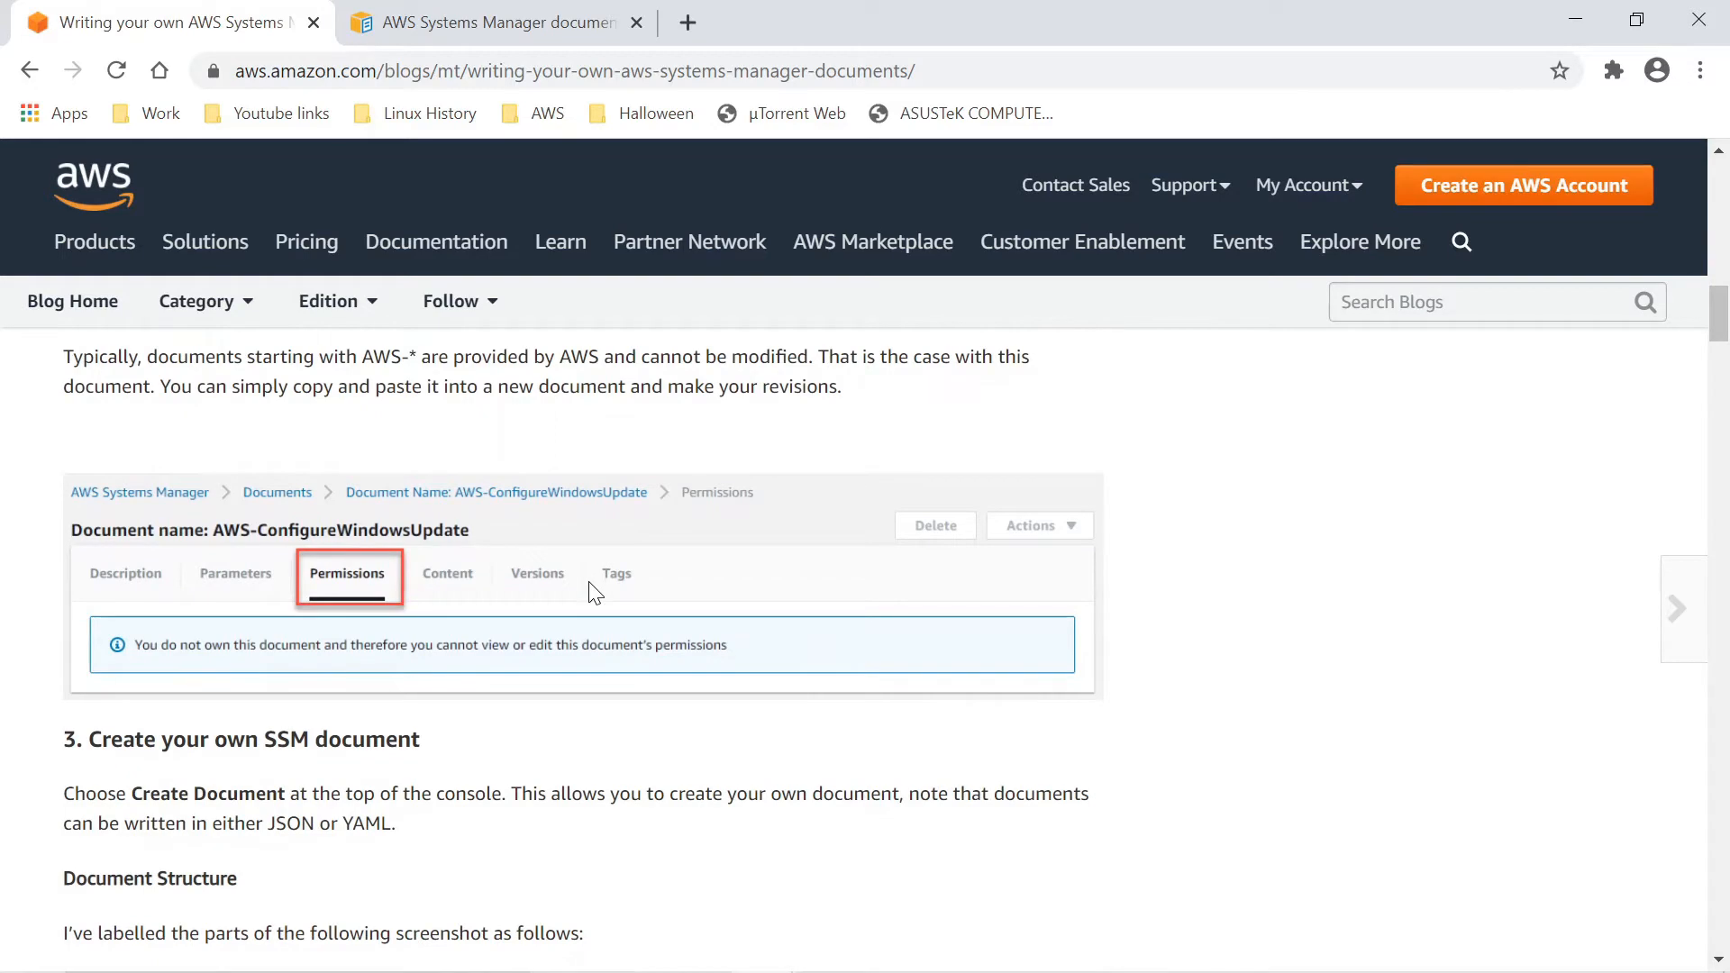
scroll(595, 593, down, 15)
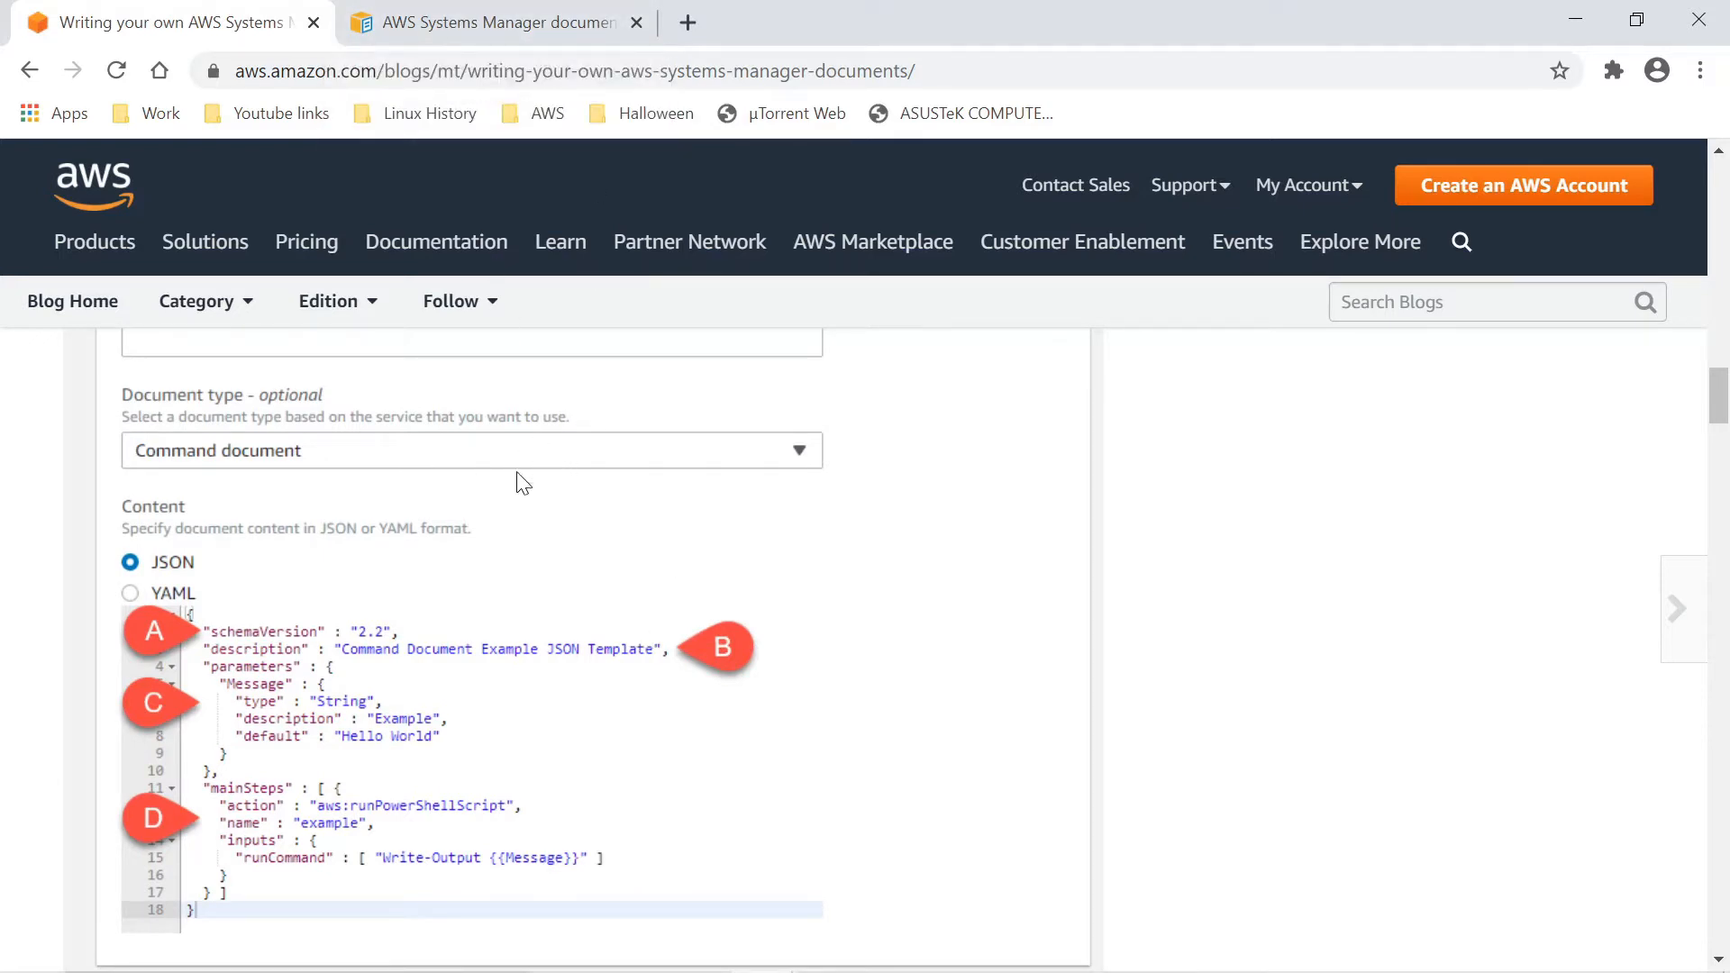
scroll(613, 773, up, 4)
scroll(614, 772, down, 5)
scroll(614, 771, down, 6)
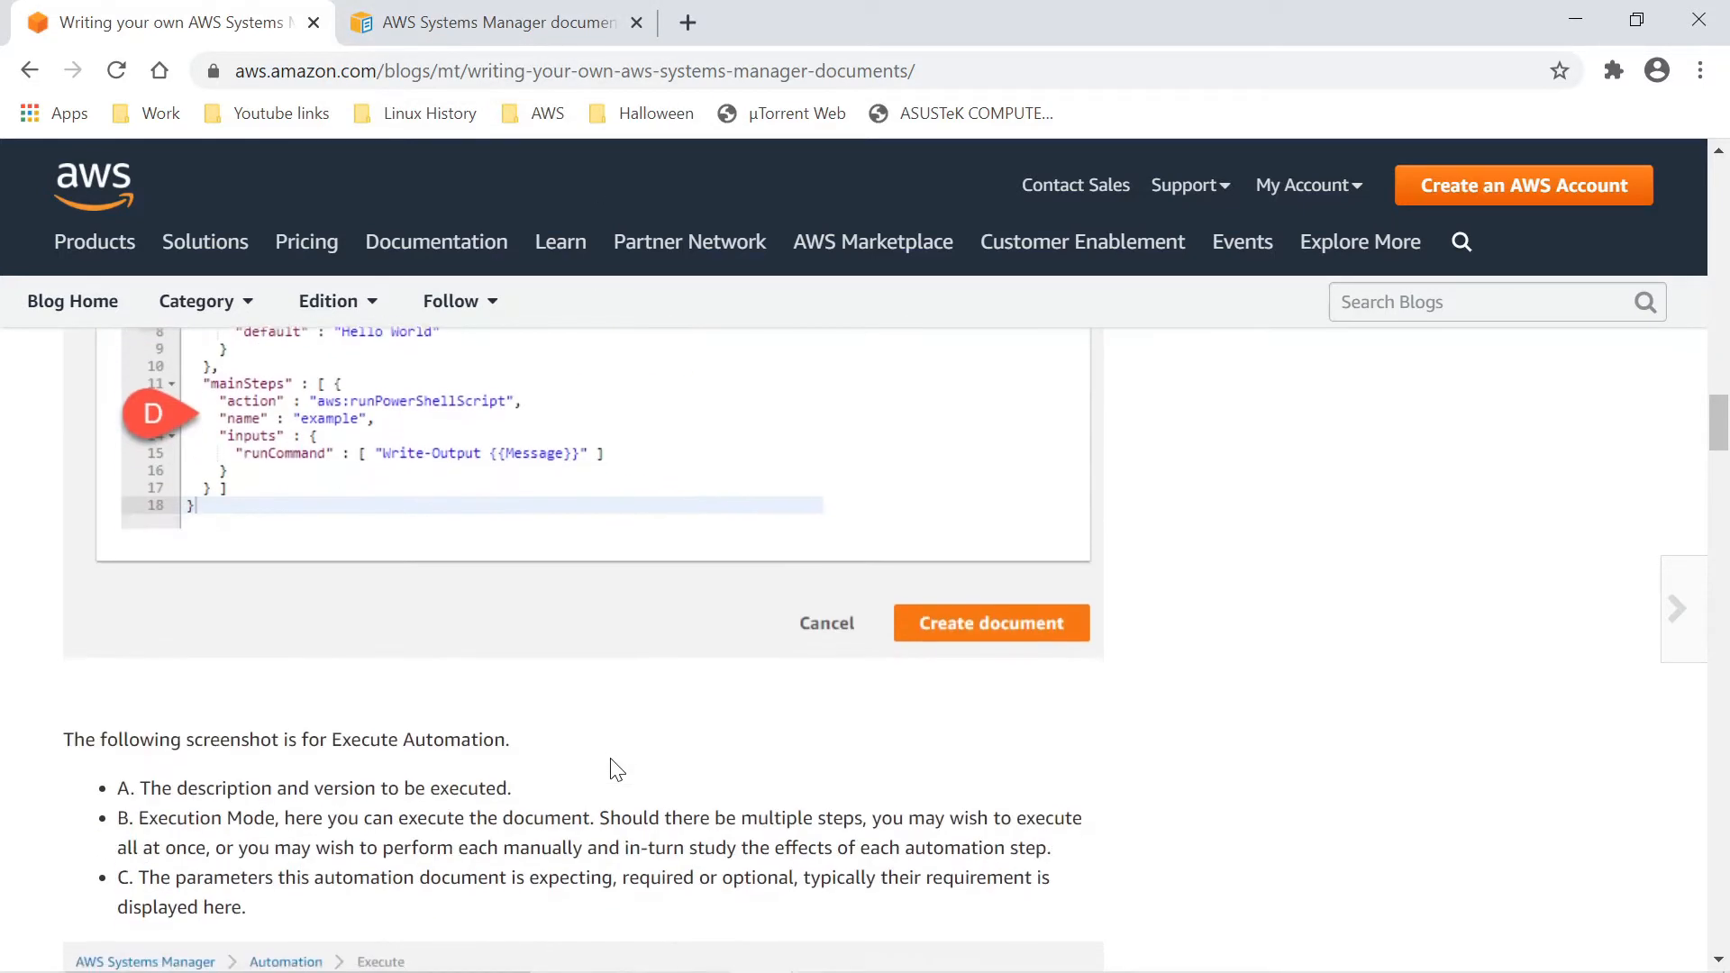
scroll(606, 744, down, 2)
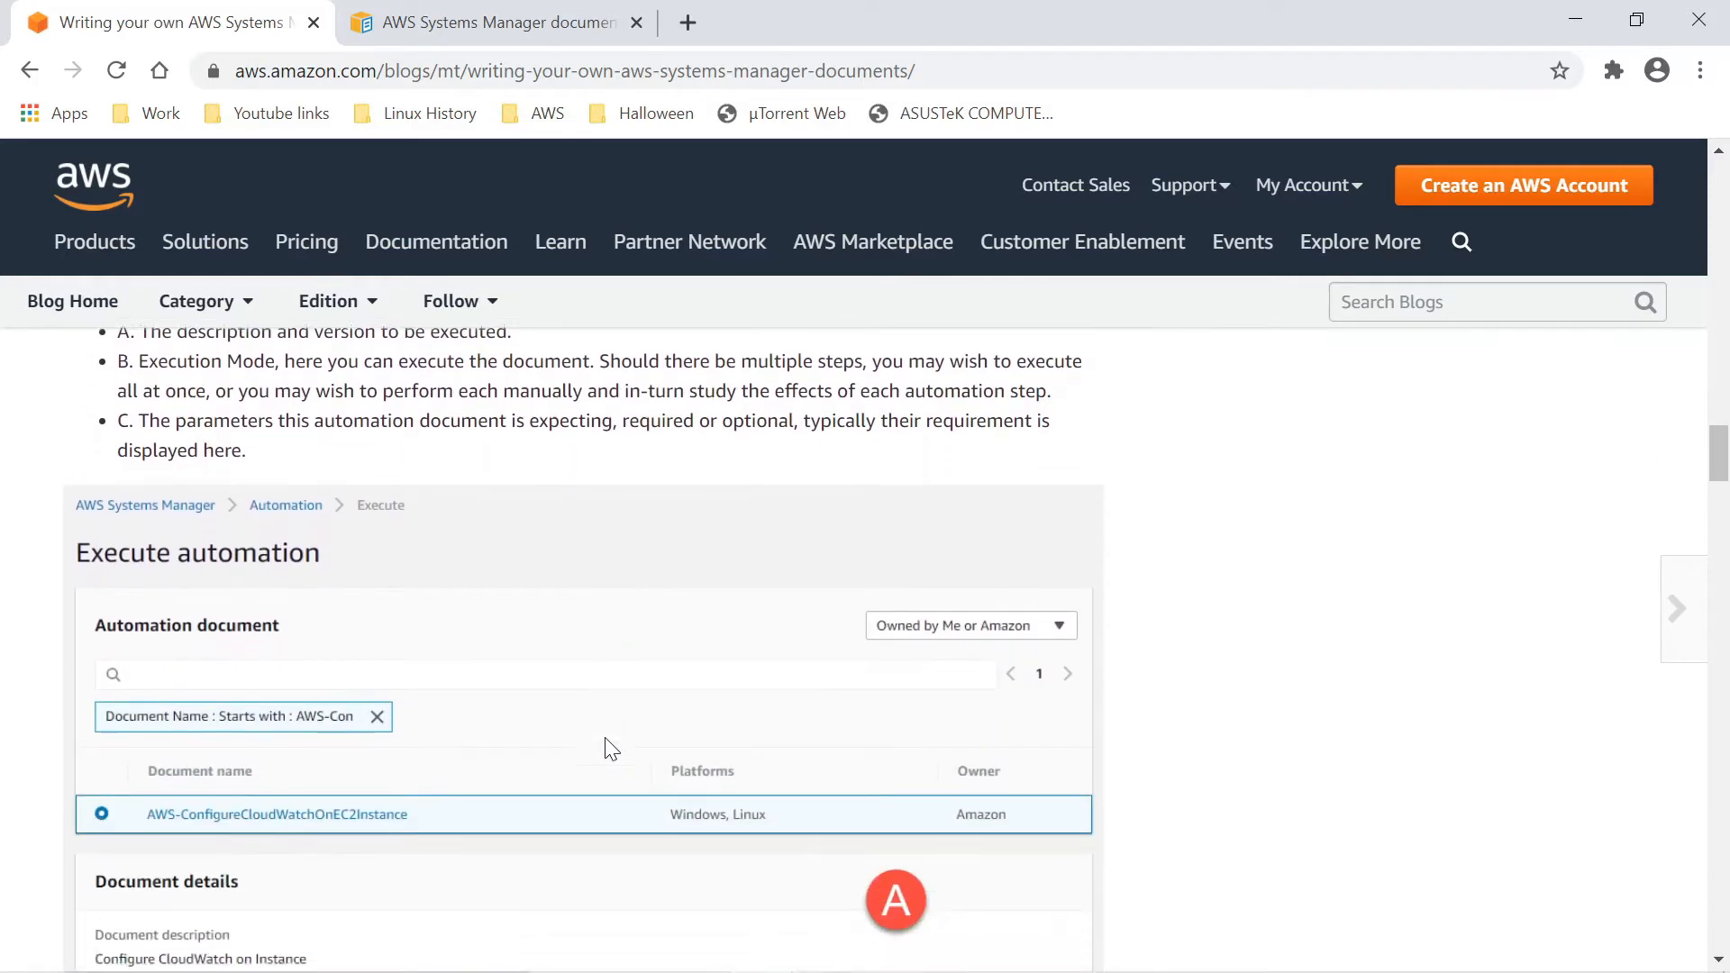
scroll(606, 743, up, 12)
scroll(606, 676, up, 3)
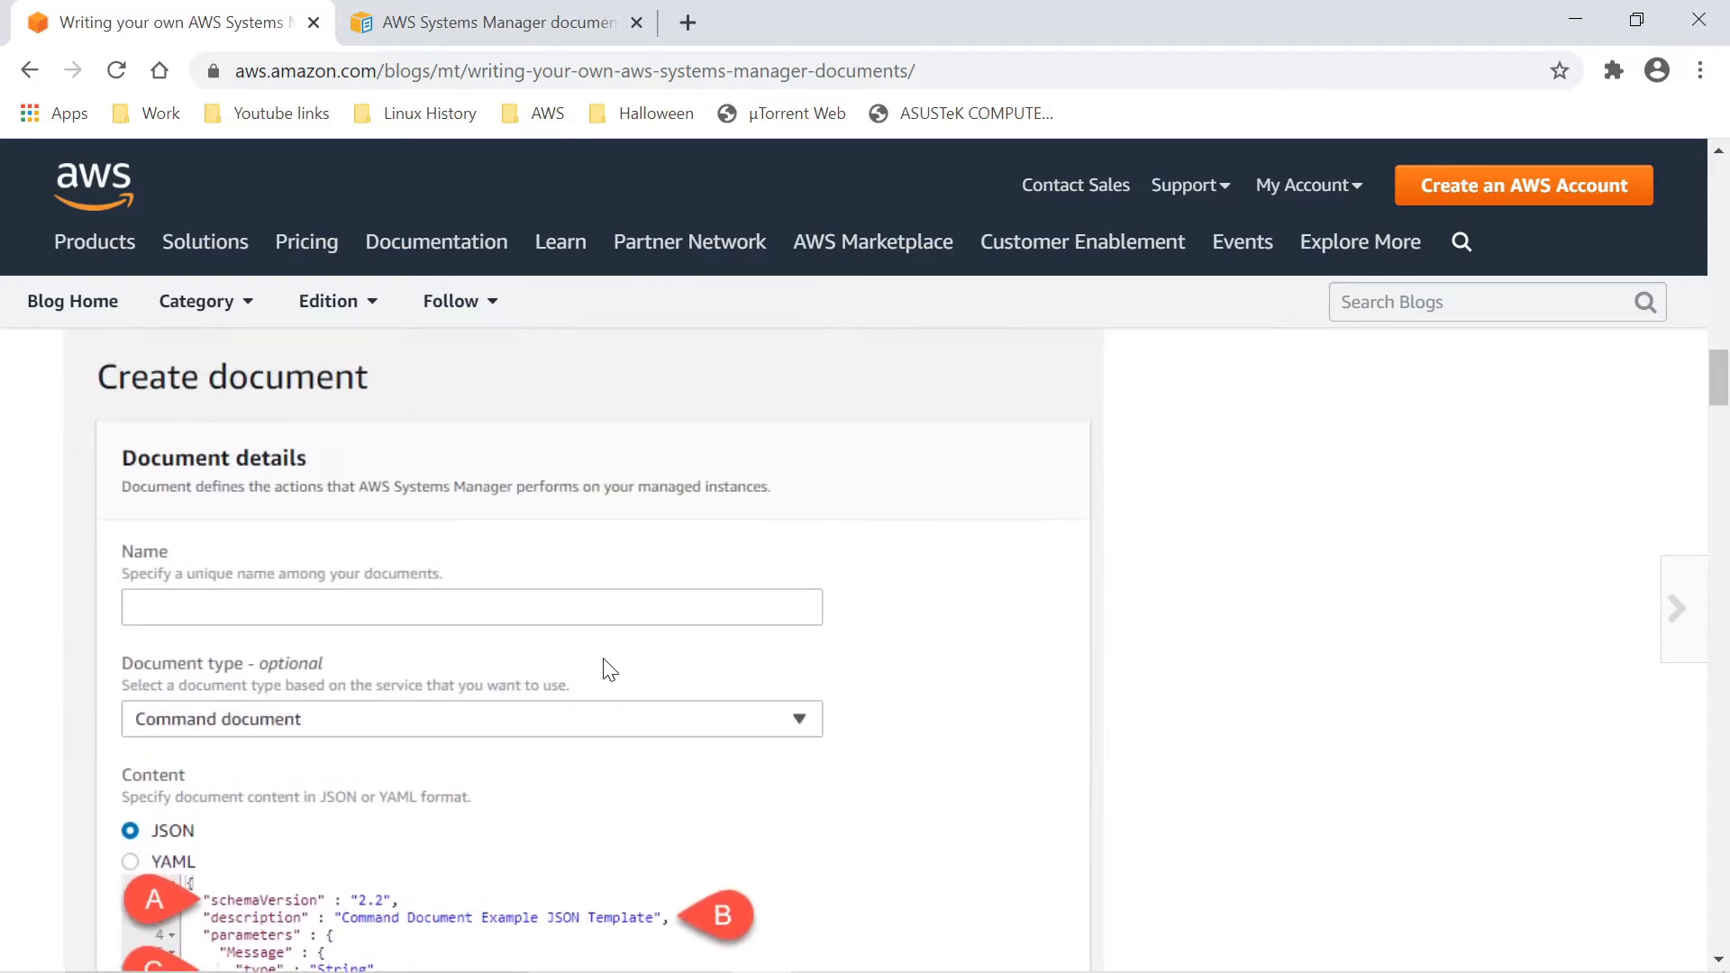
- Leave the documentation and switch to the browser window with the EC2 instances list
click(543, 34)
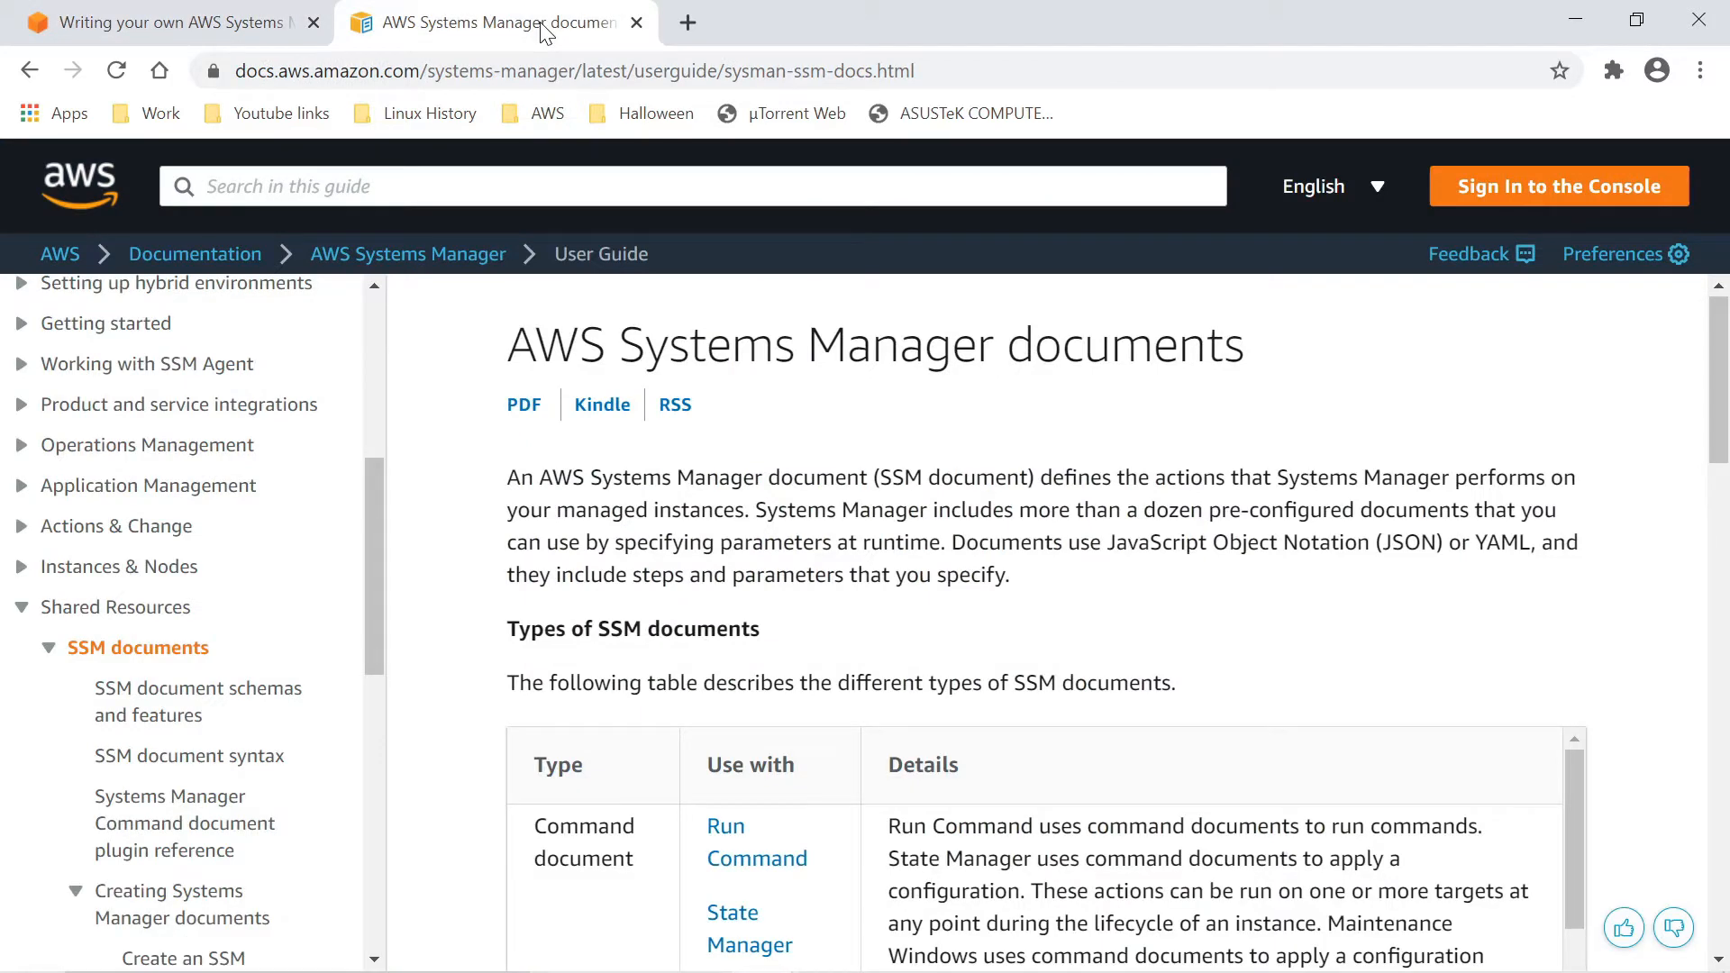
click(1598, 8)
mouse_move(761, 946)
click(887, 860)
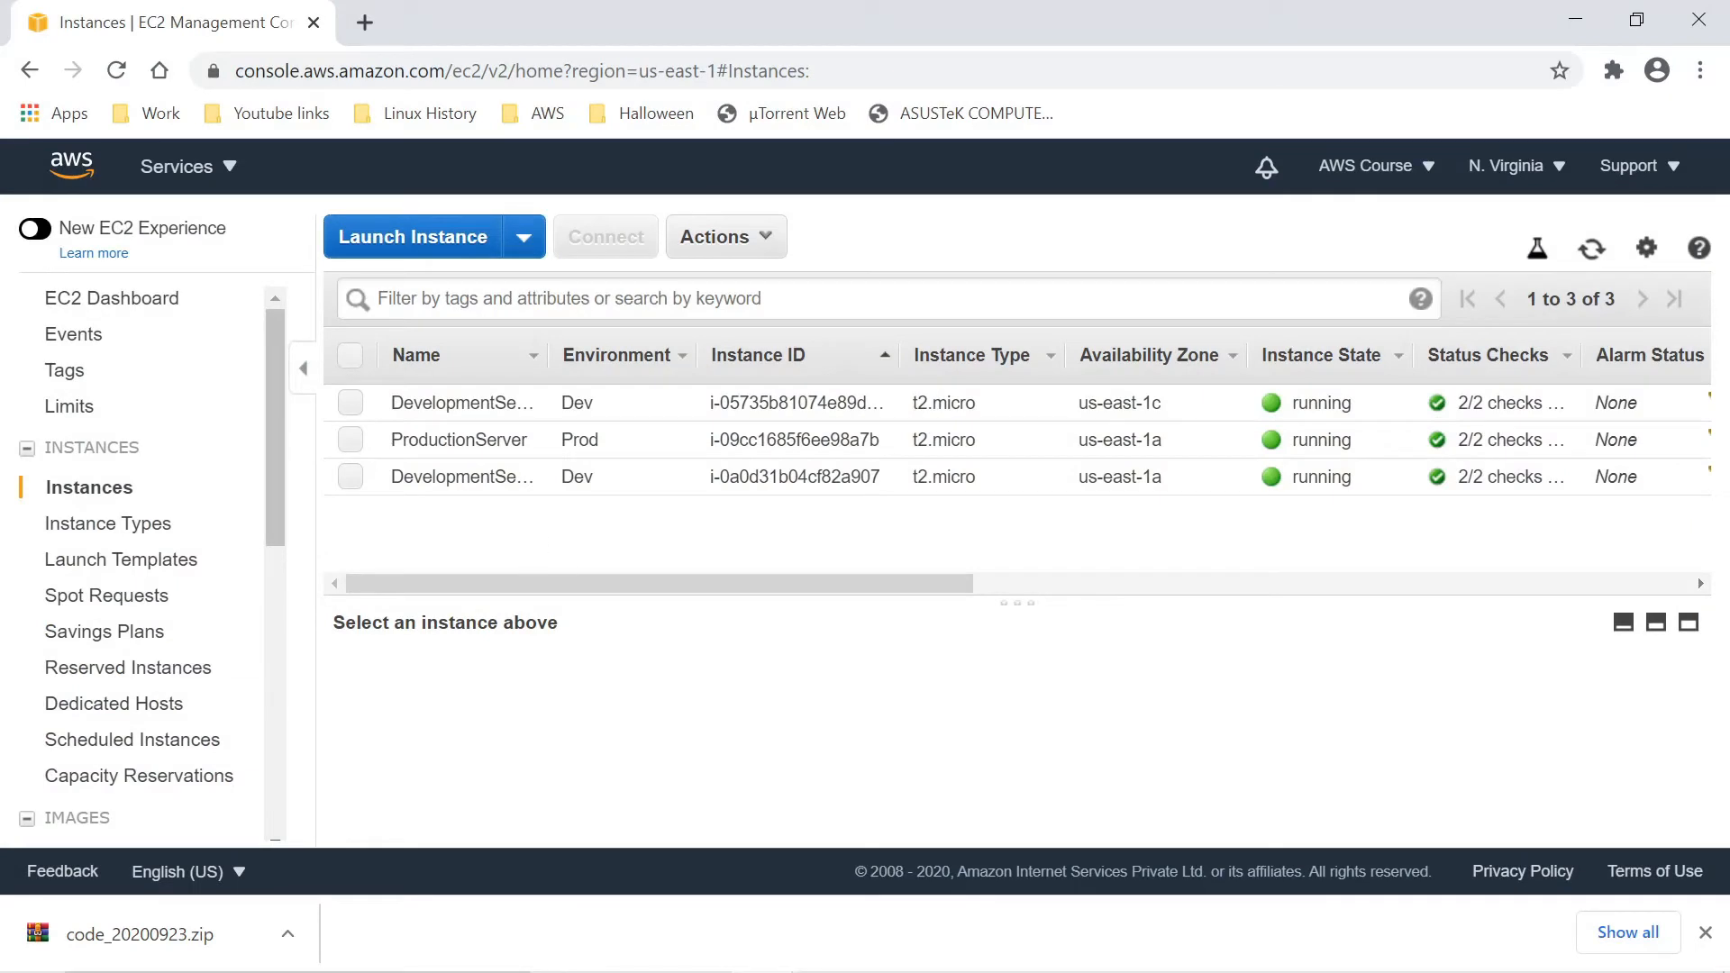
- Examine the tags of the DevelopmentServer instance, then deselect it and dismiss the browser's download bar
click(350, 403)
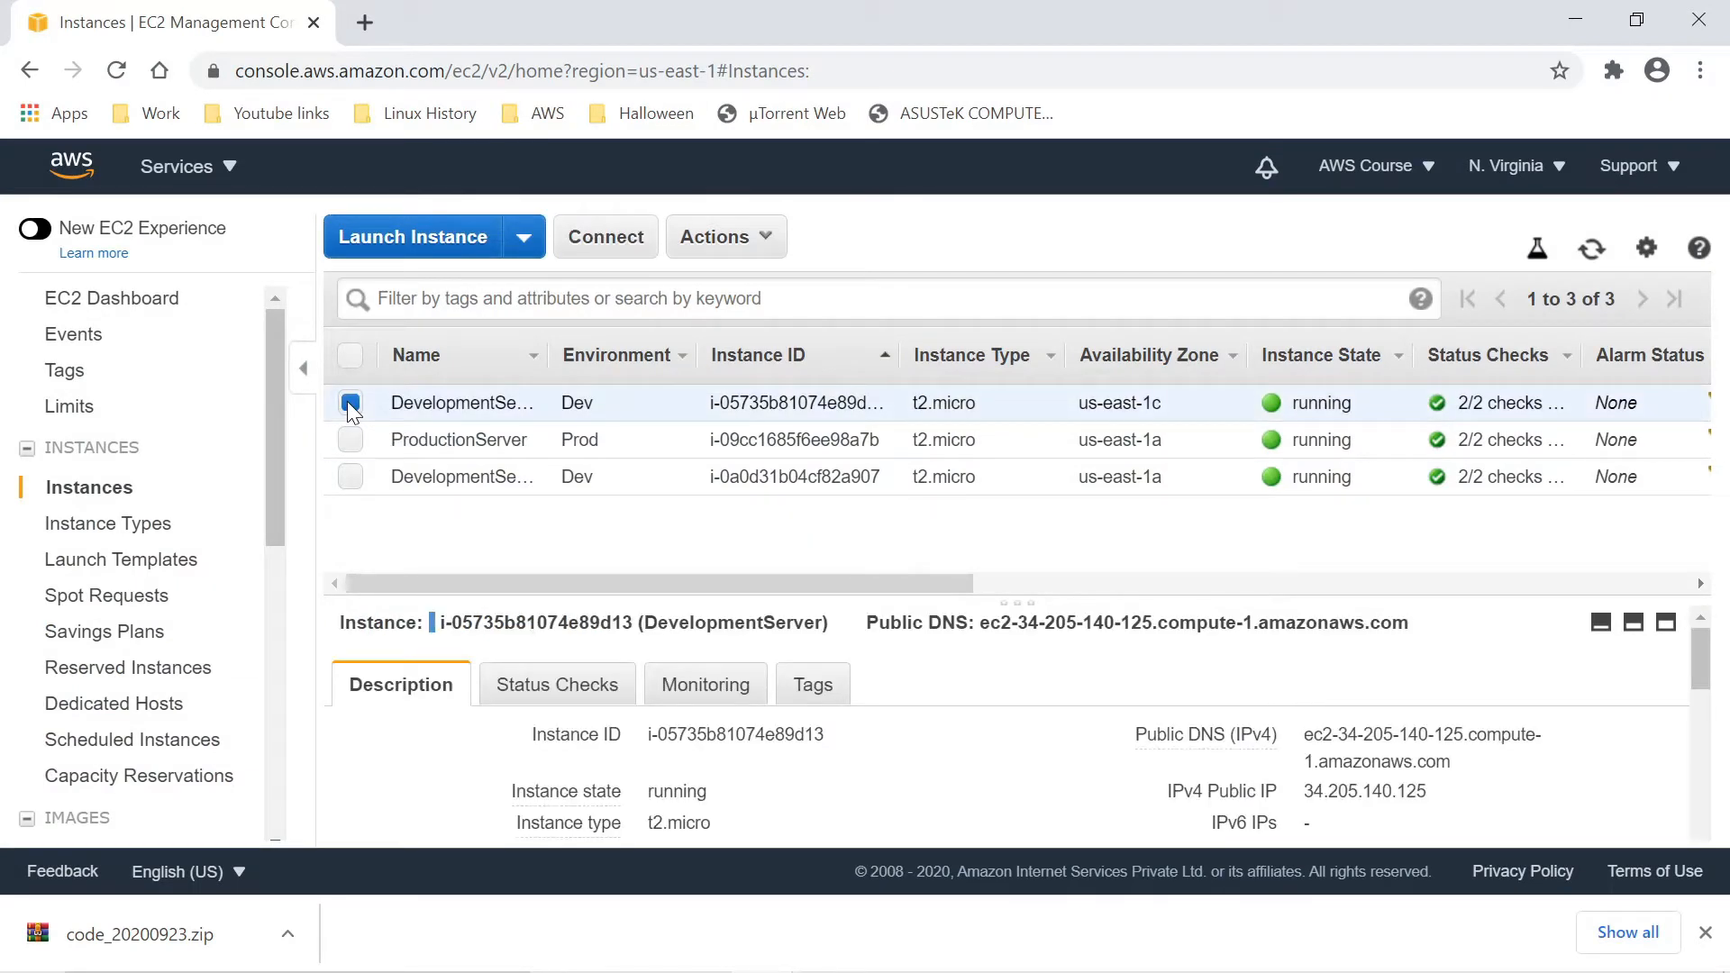
click(349, 402)
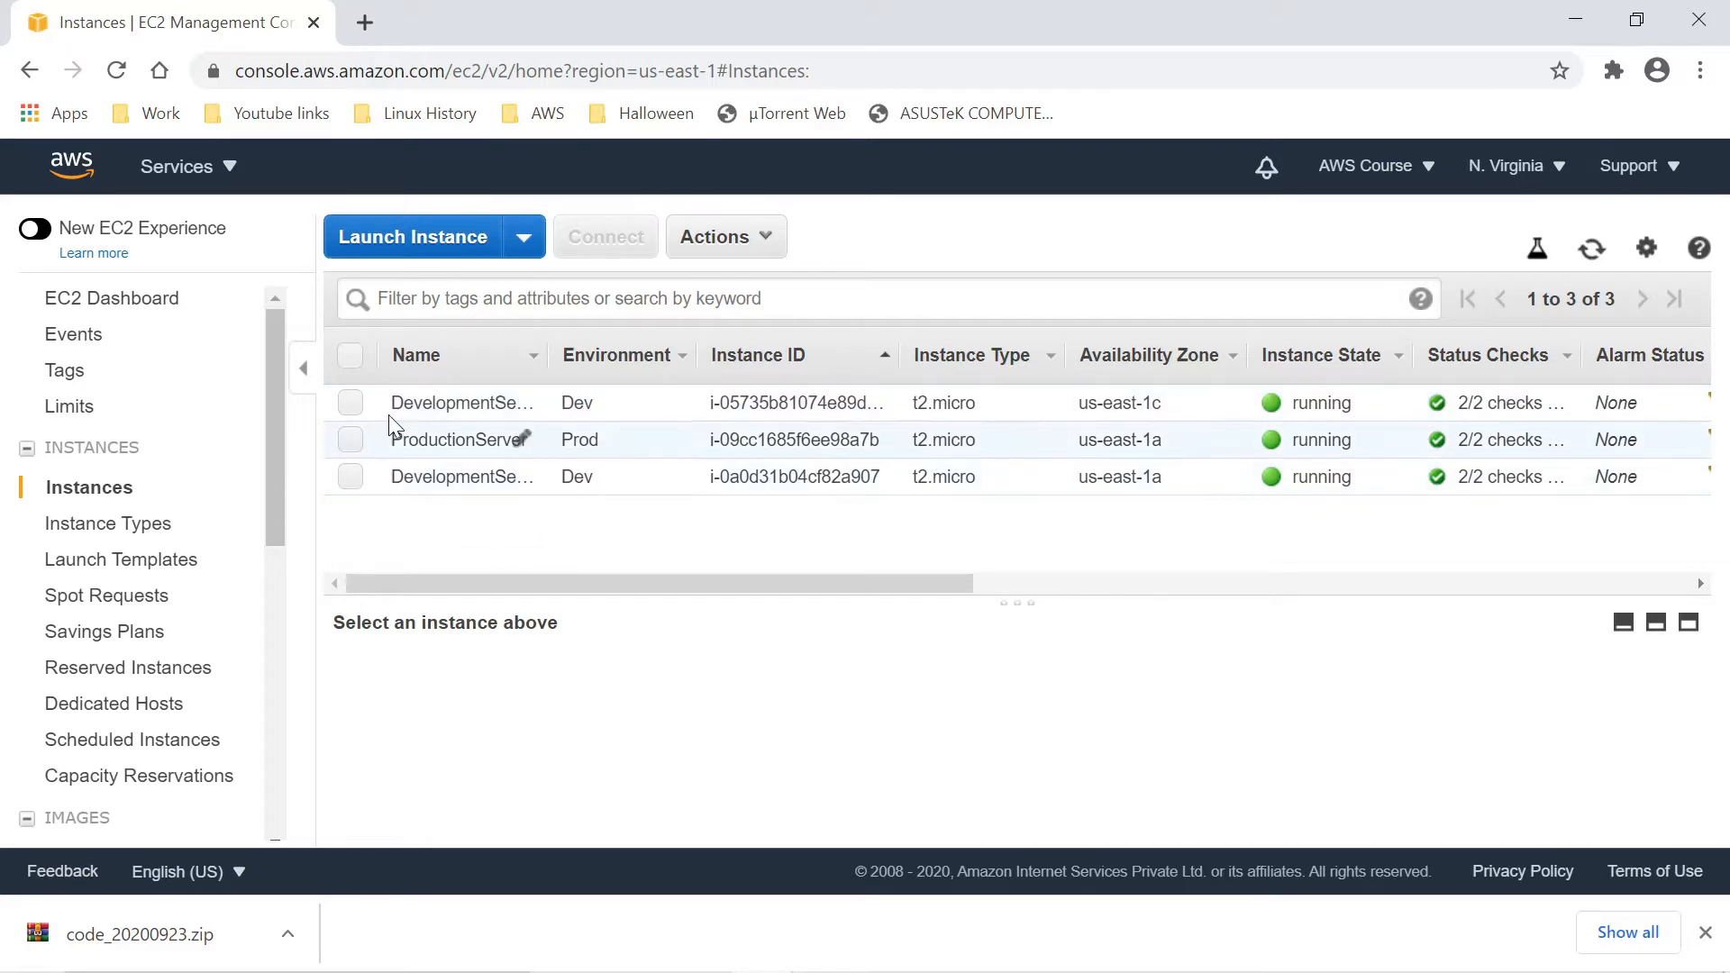
click(352, 401)
click(812, 689)
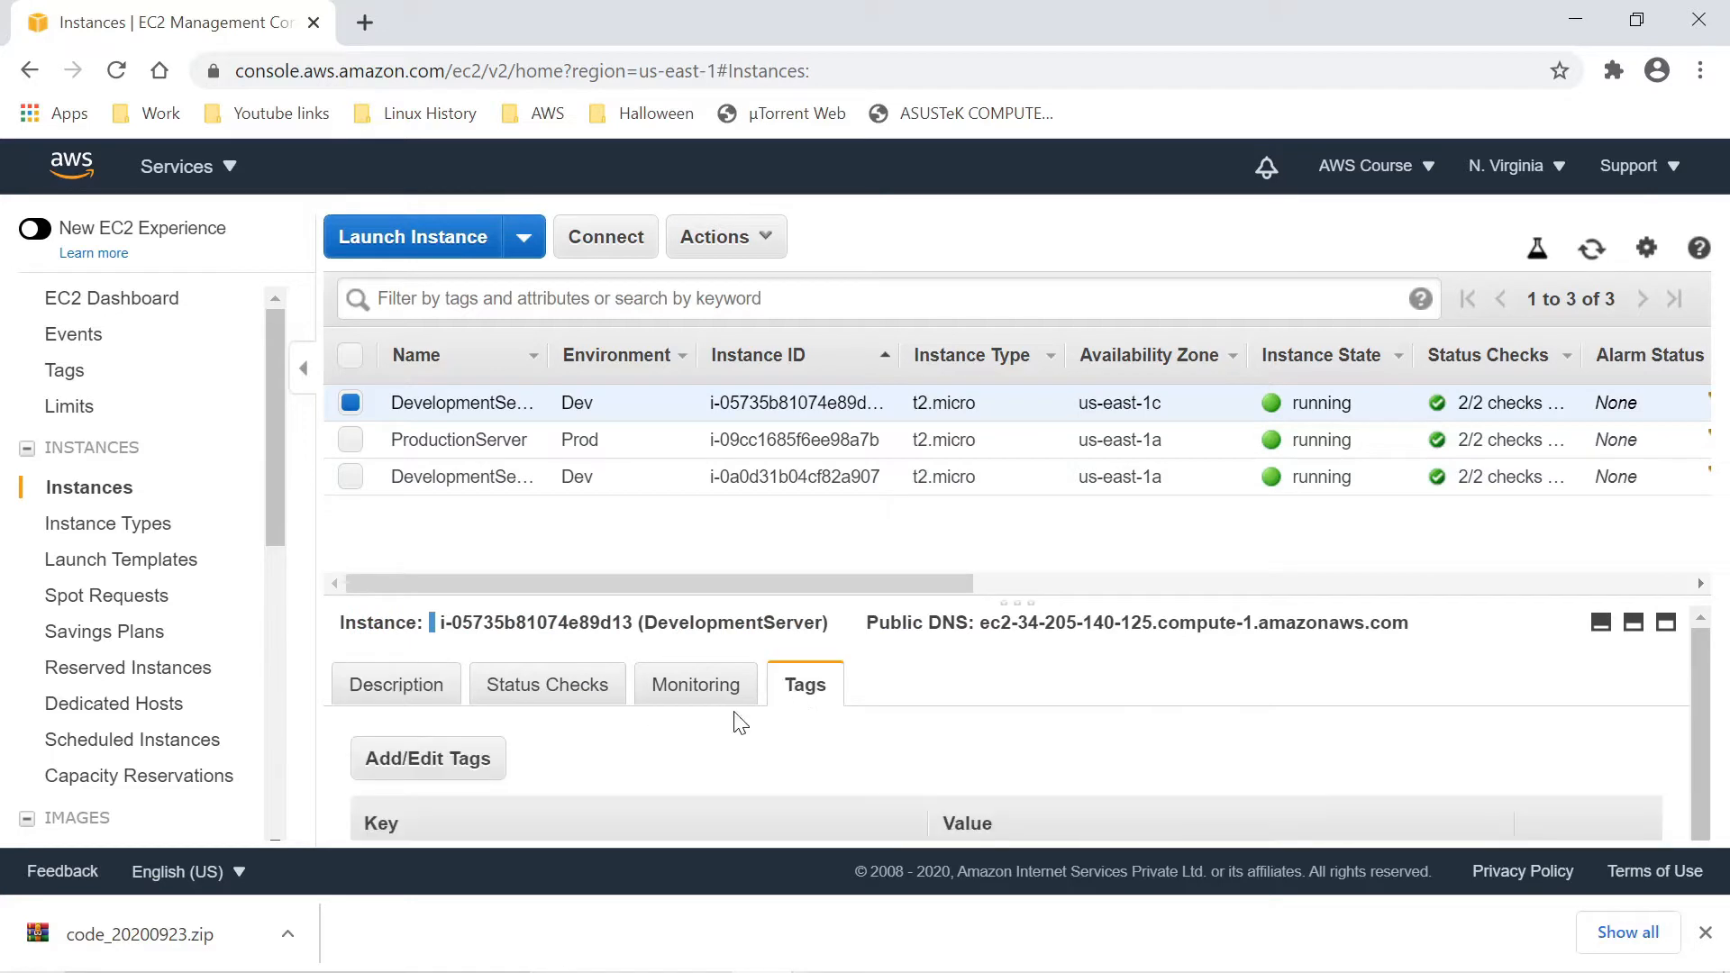
scroll(692, 729, down, 1)
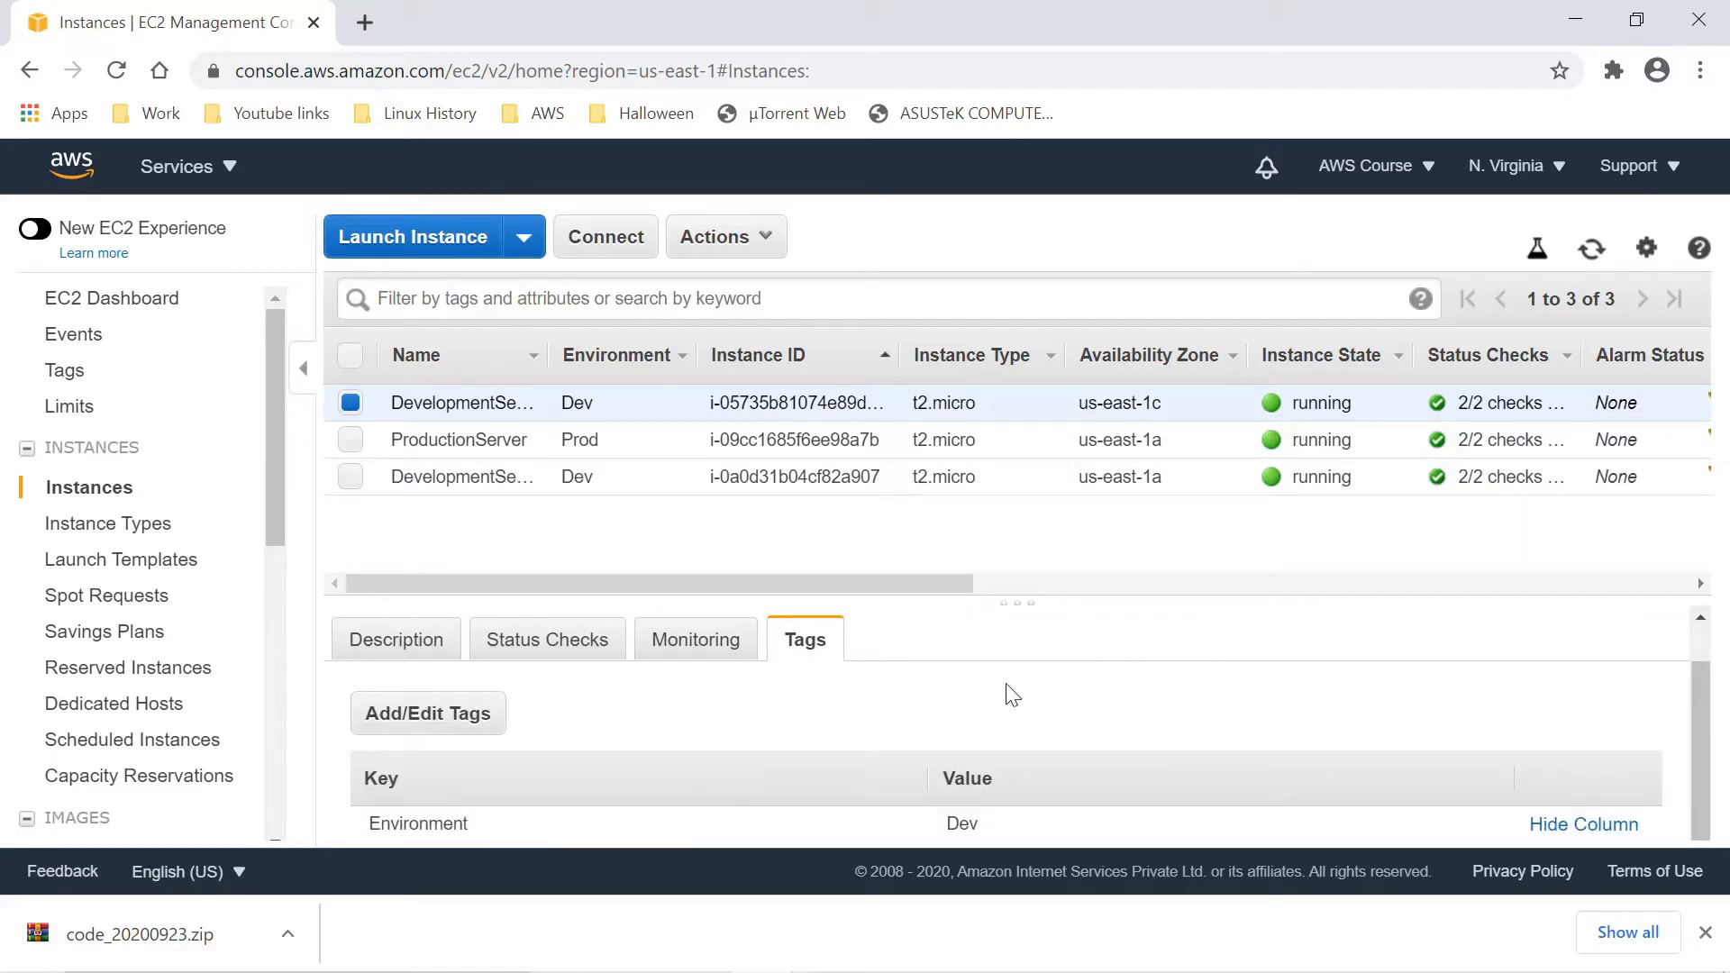
drag(1015, 603, 1025, 475)
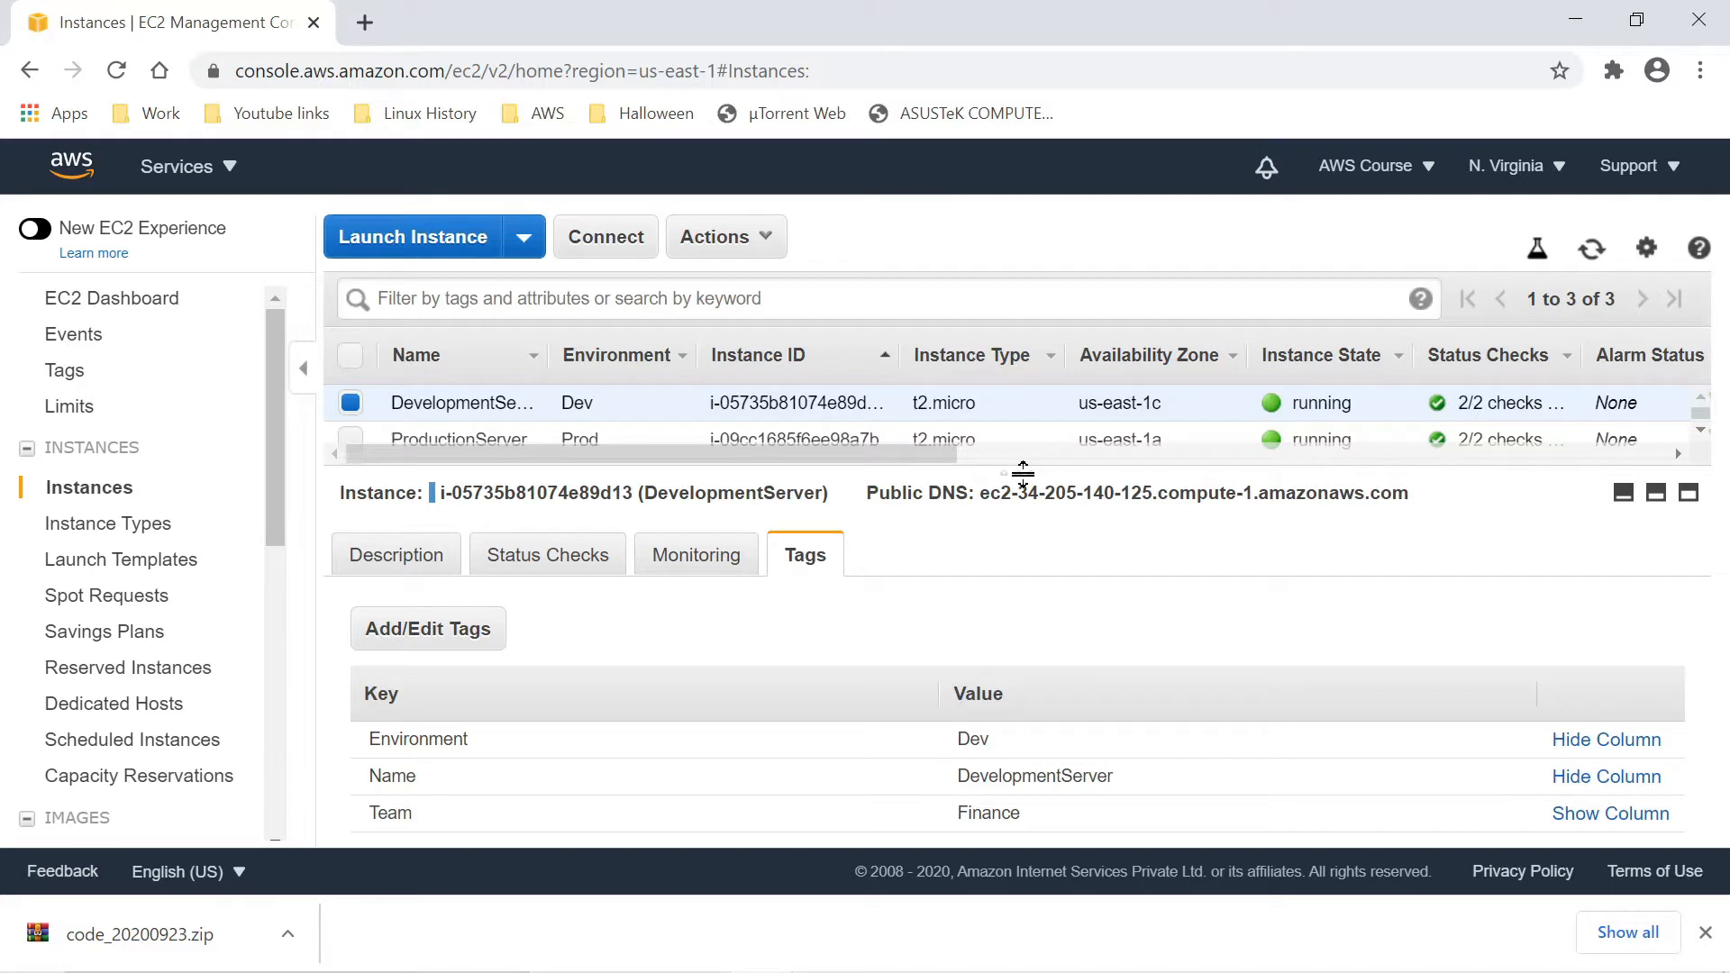
drag(1022, 473, 1002, 563)
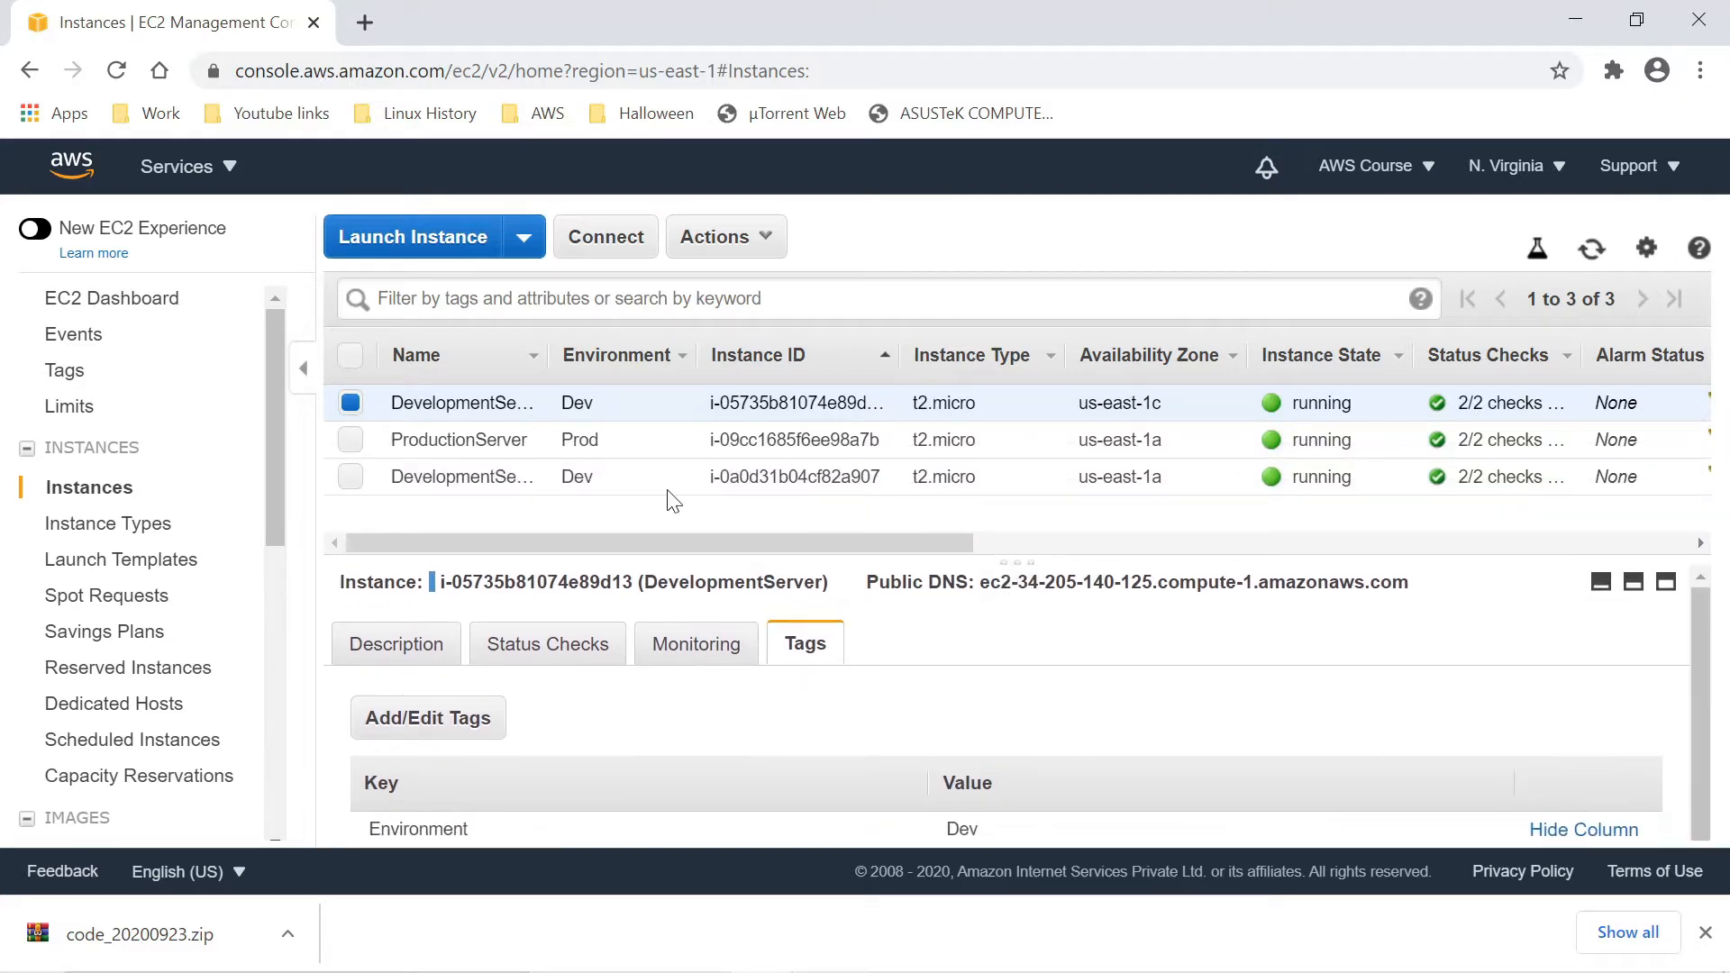
click(349, 404)
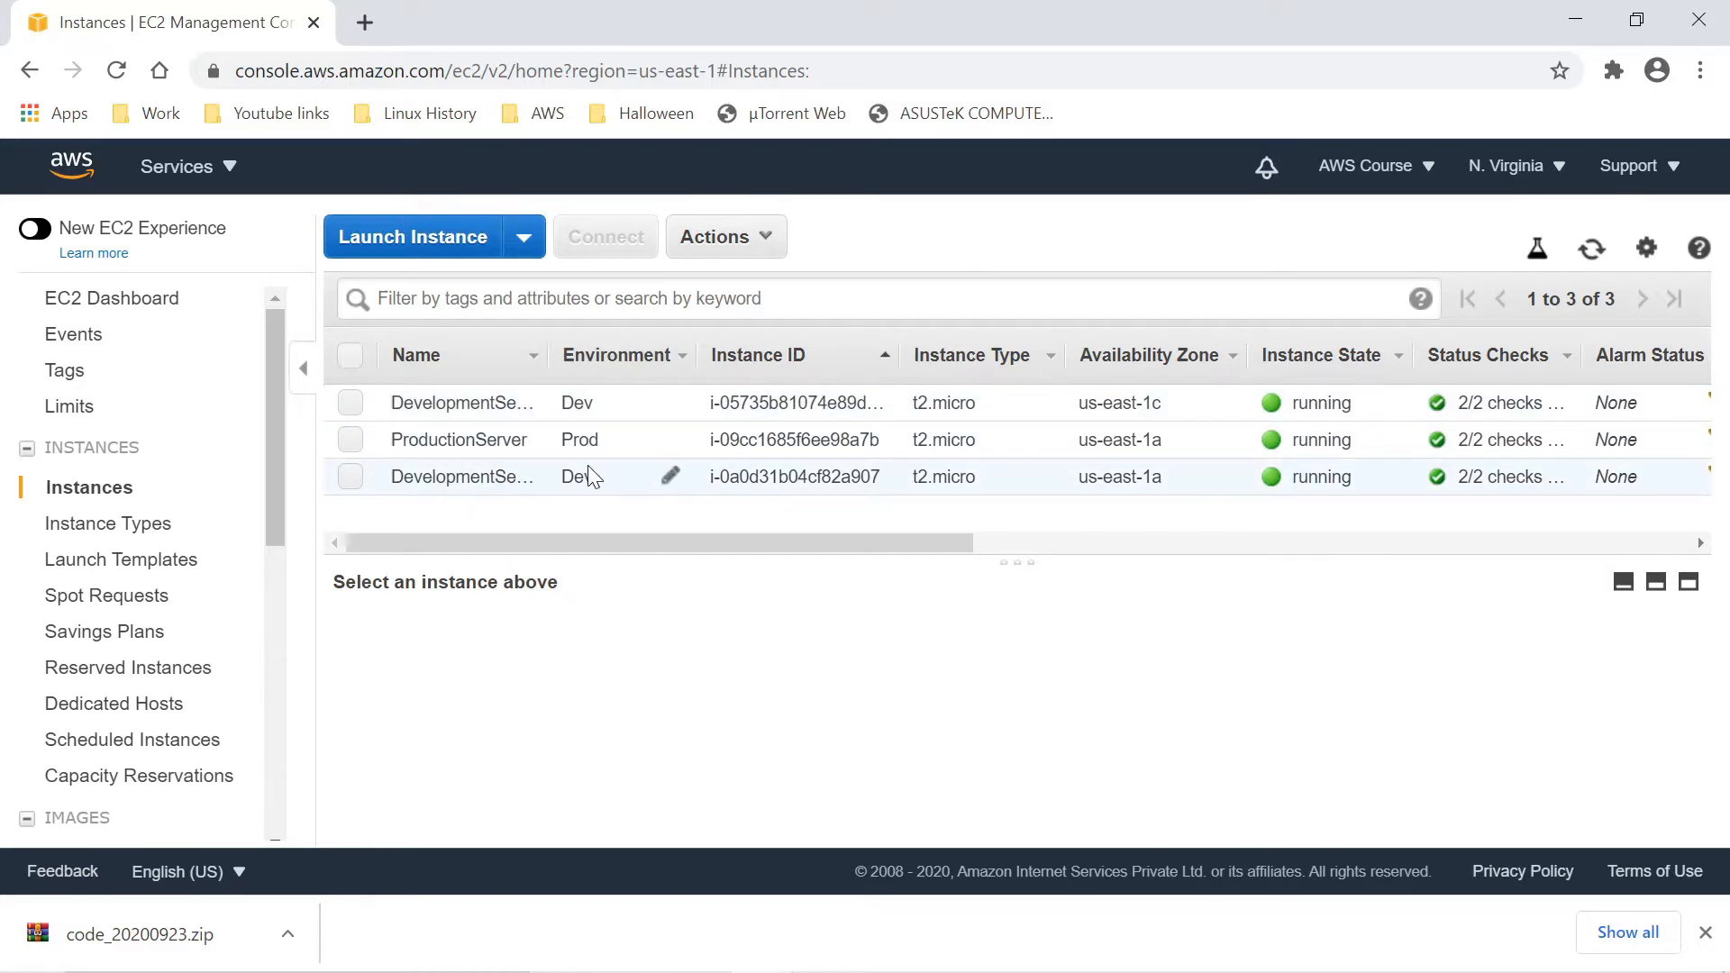
click(1705, 932)
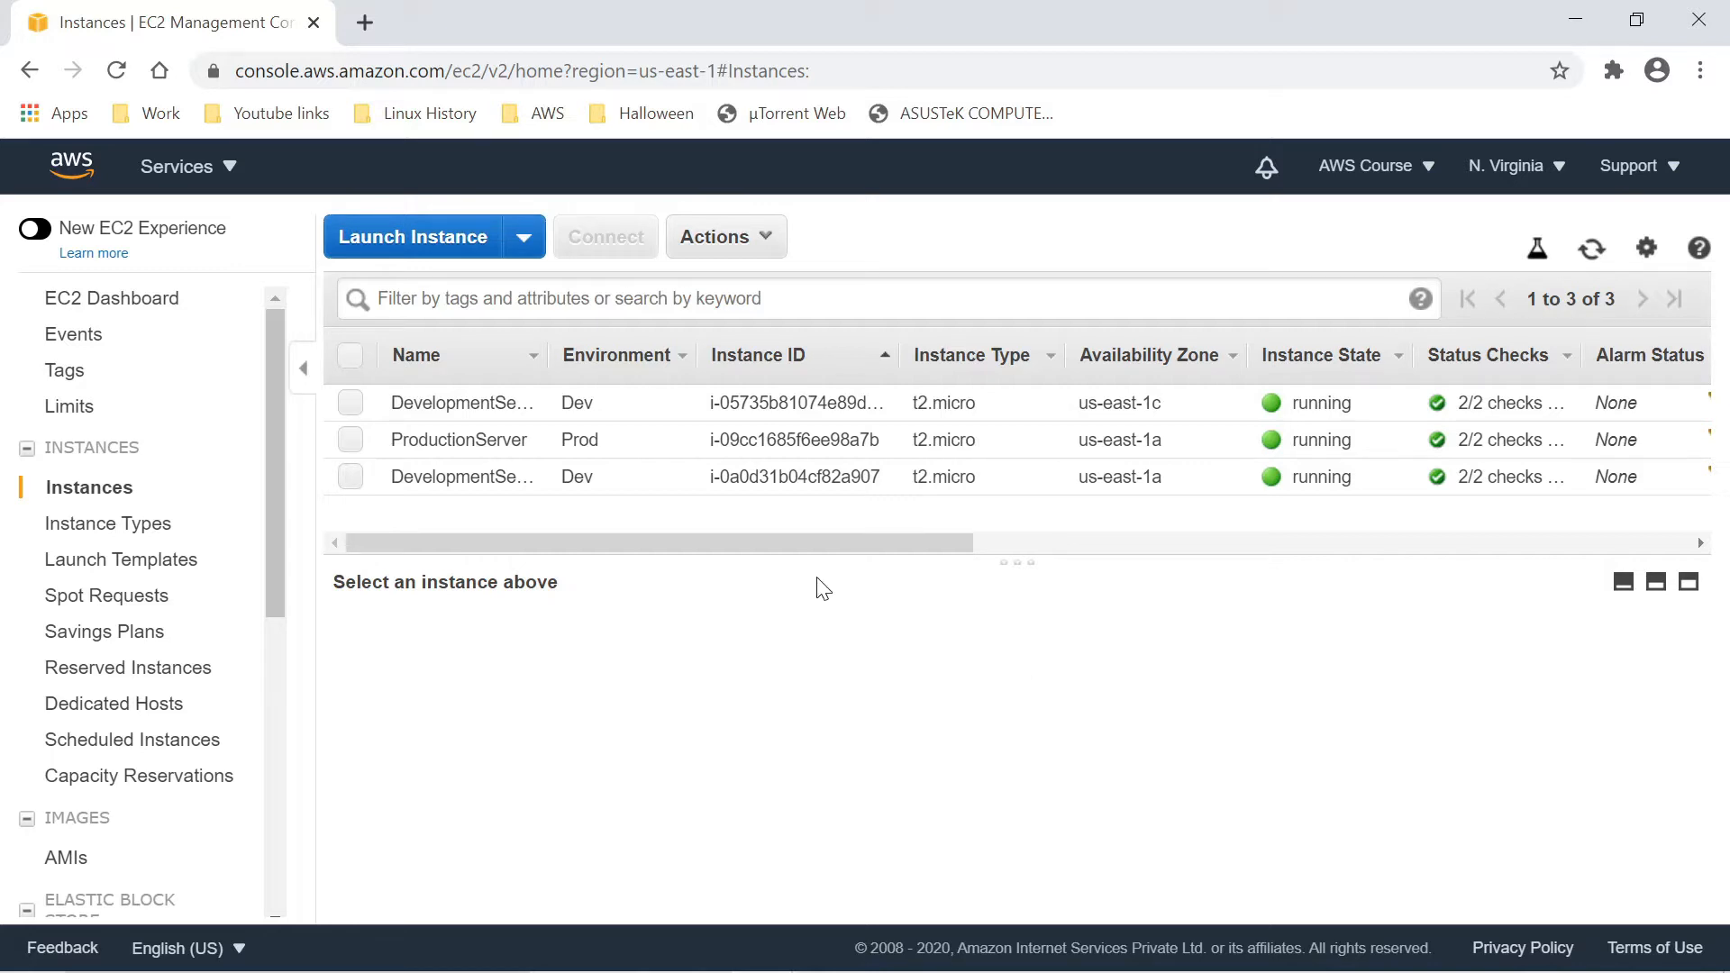
- Copy the IPv4 public IP of the DevelopmentServer instance and load 34.205.140.125 in a new browser tab
click(342, 407)
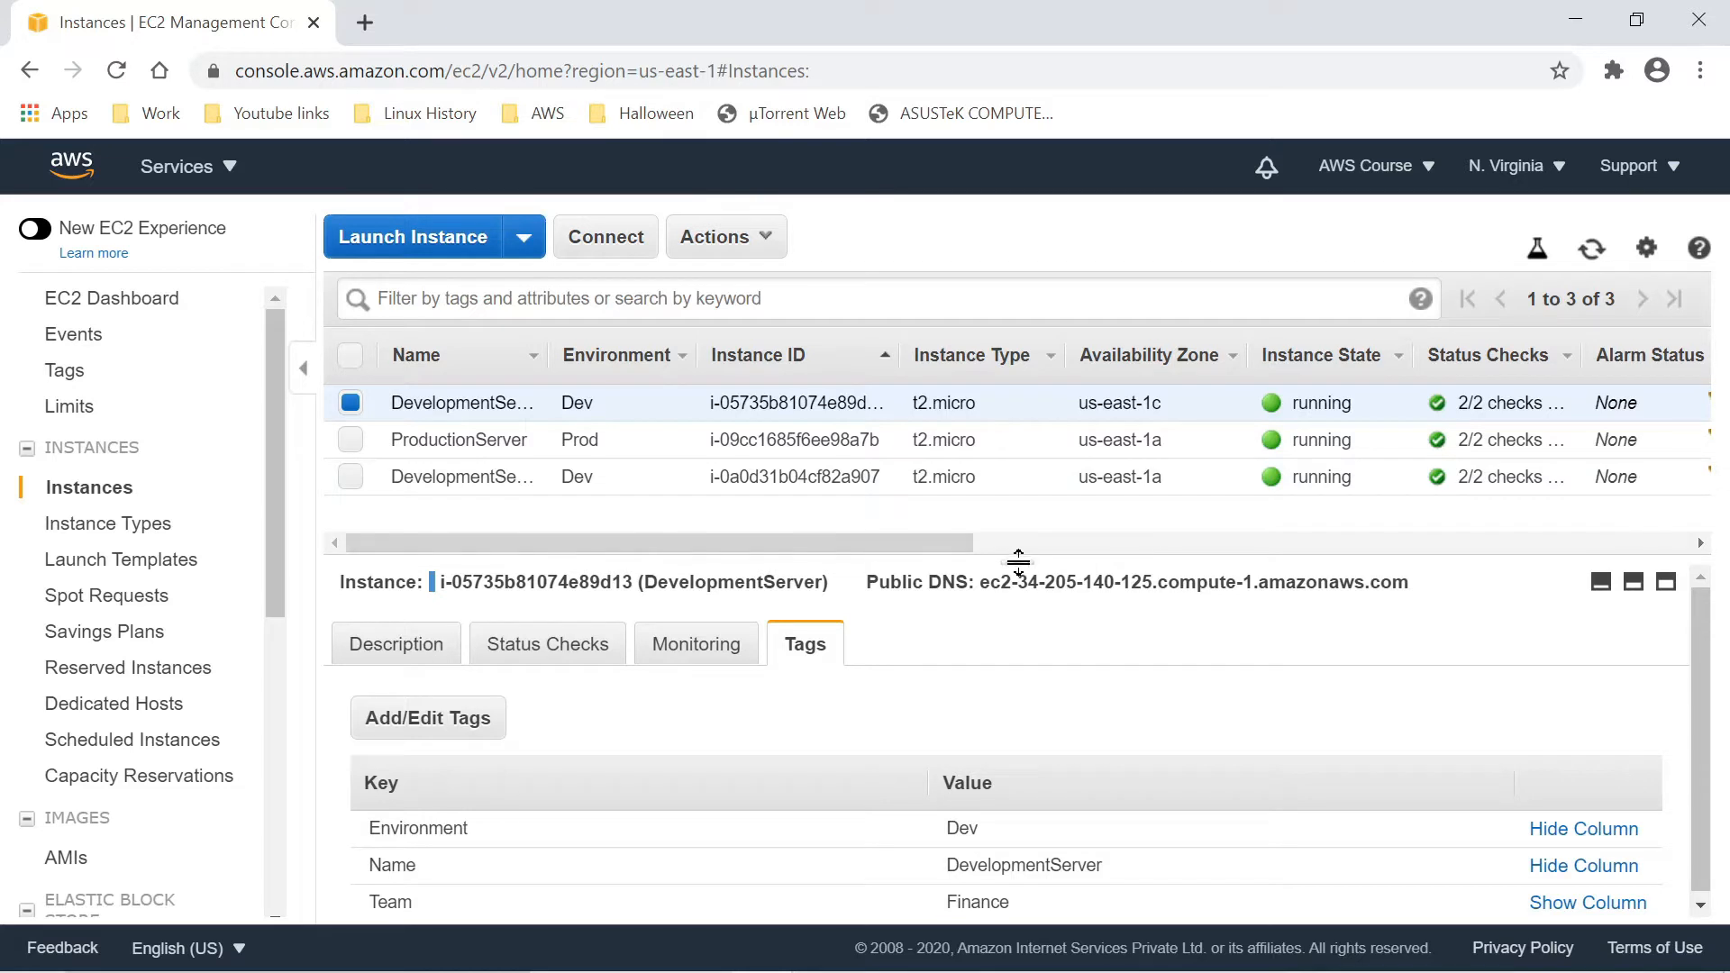
drag(1018, 561, 1018, 510)
click(439, 605)
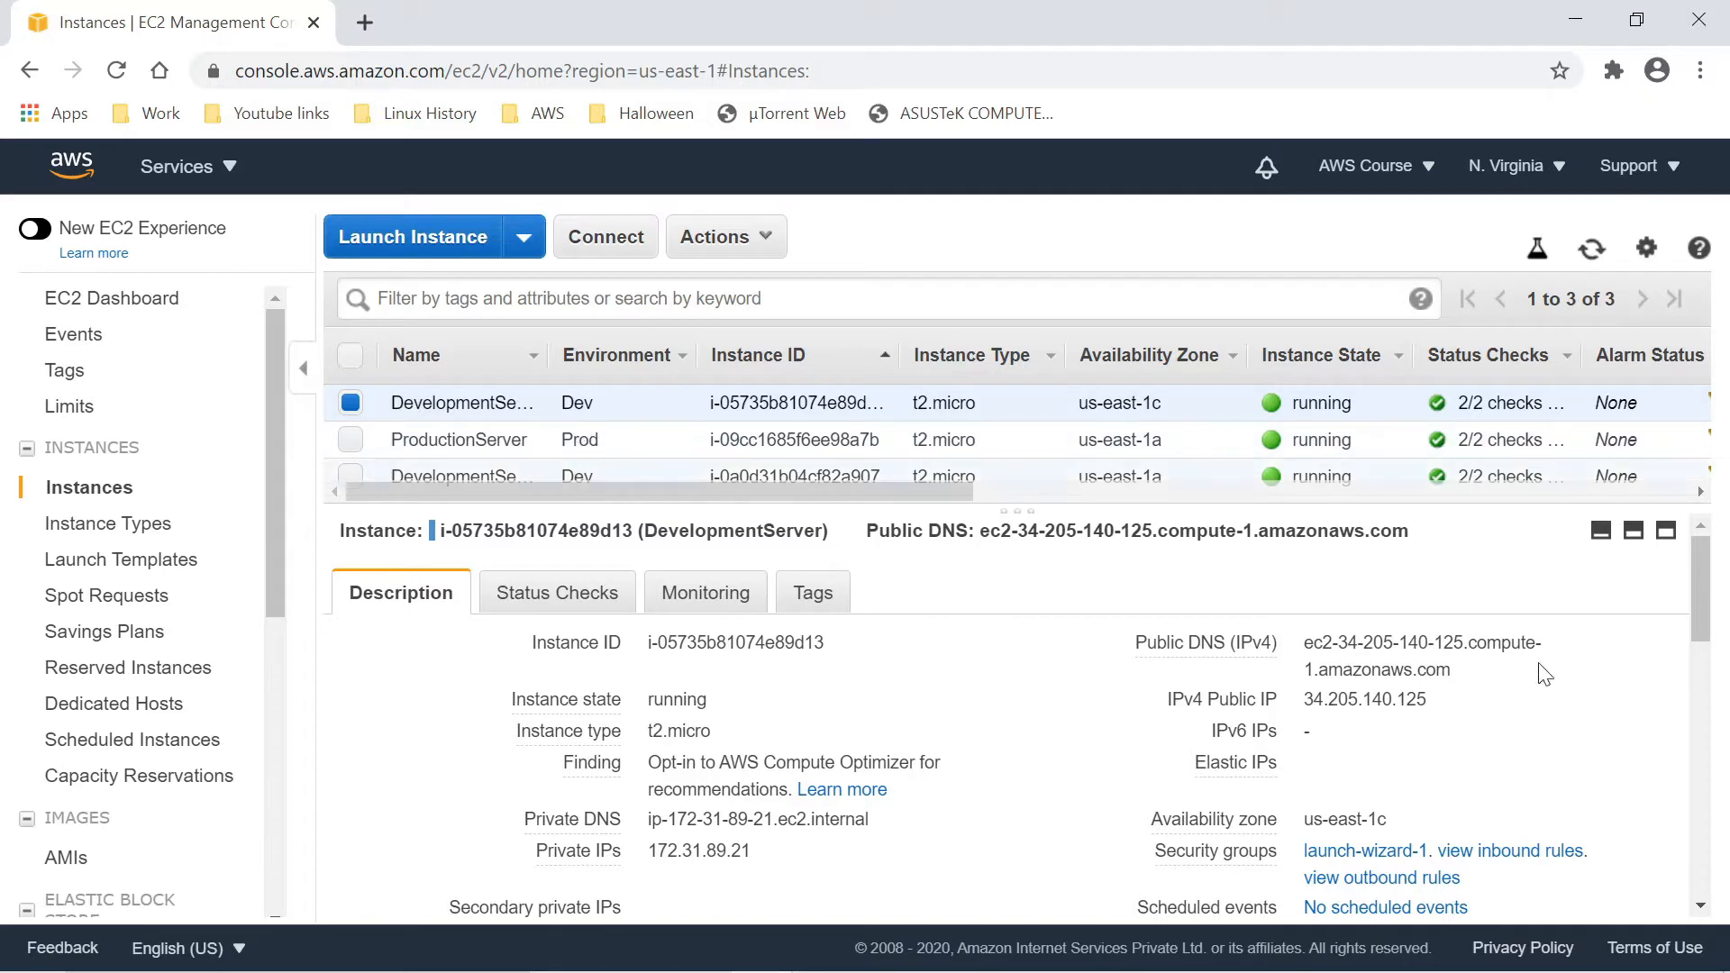
click(1448, 700)
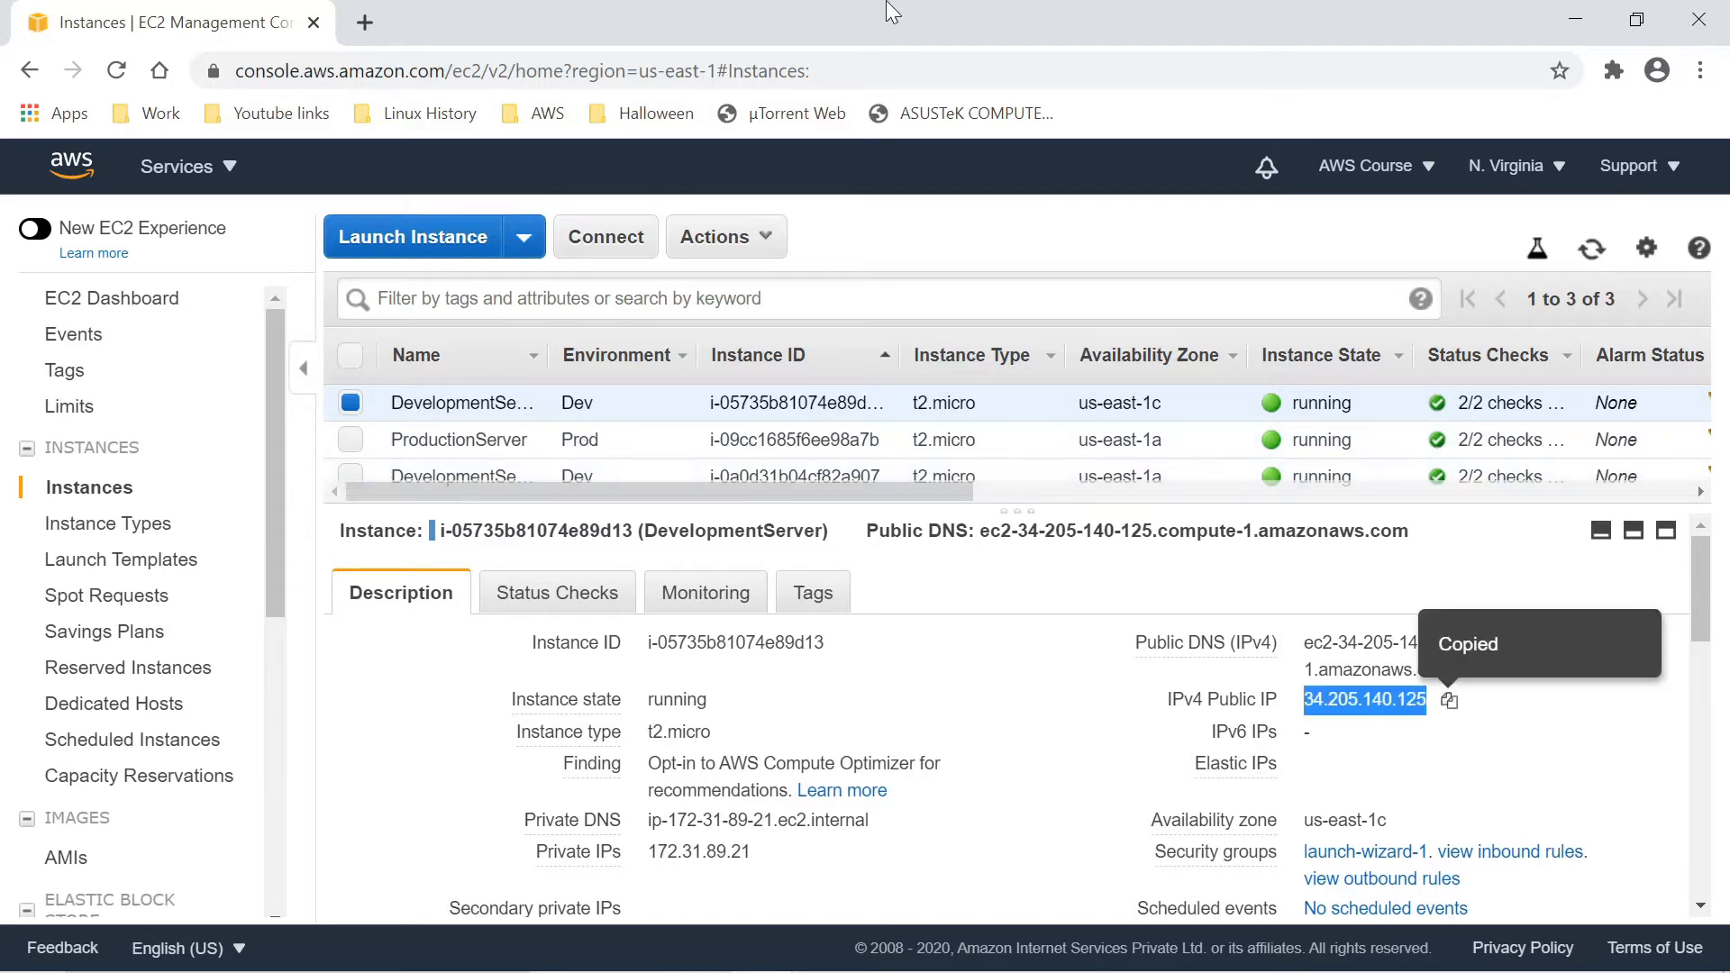
click(364, 23)
right_click(360, 71)
click(461, 287)
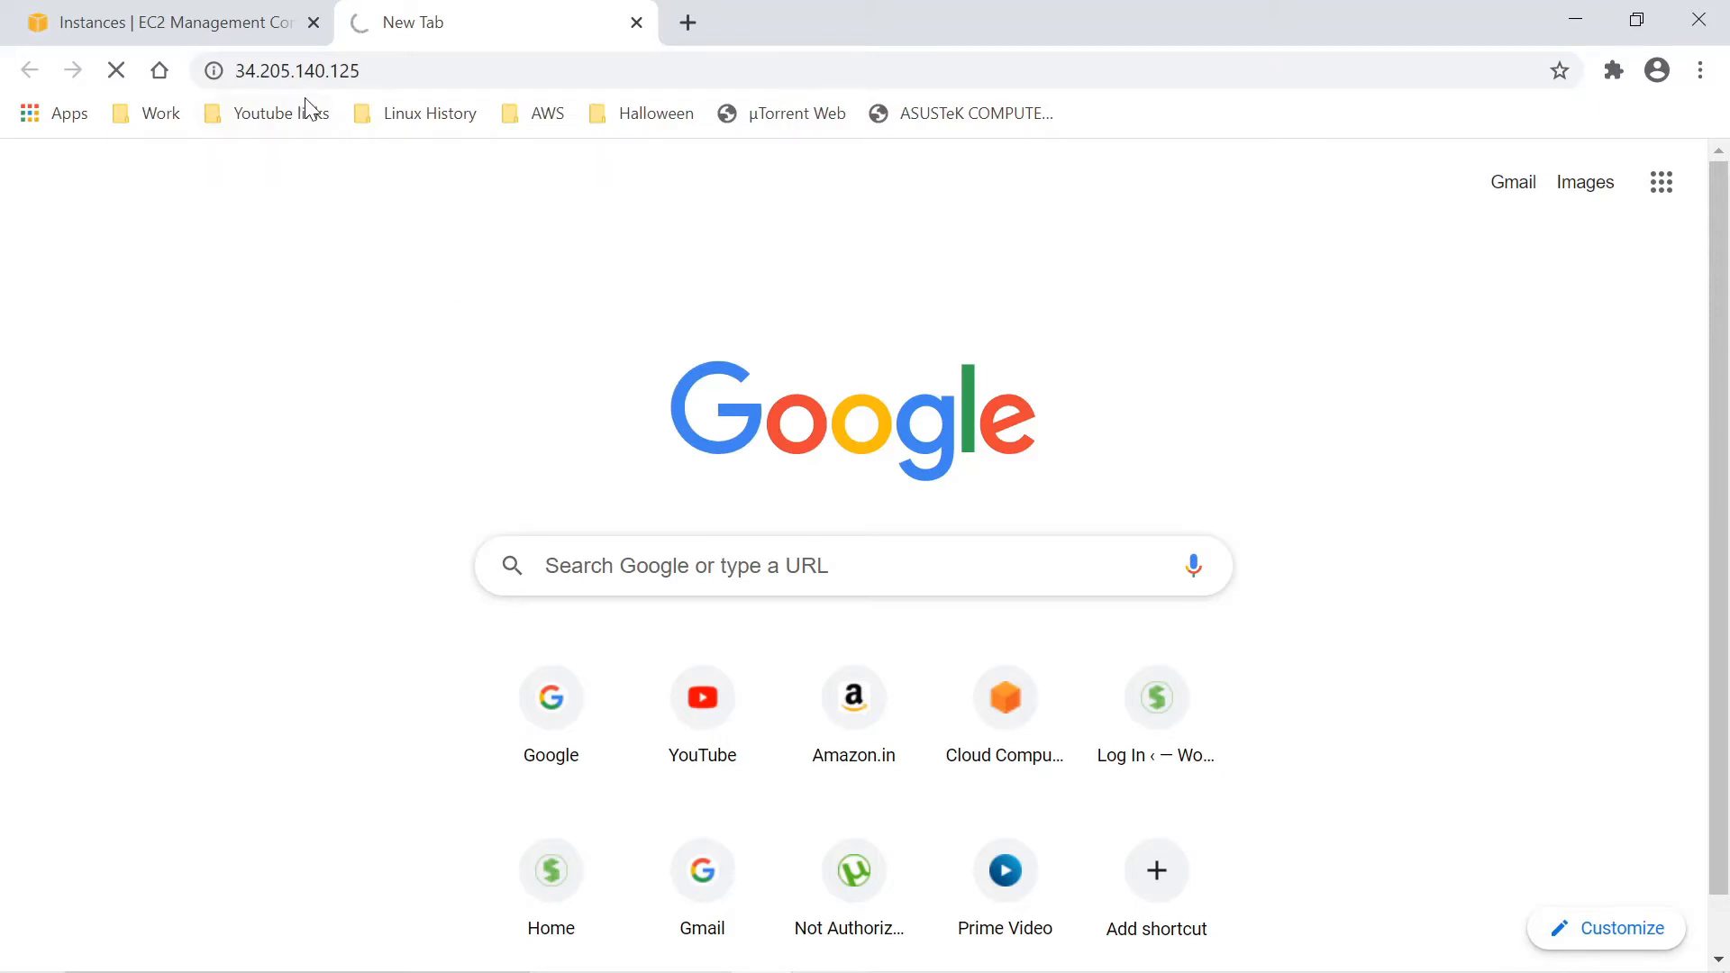
- Copy the IPv4 public IP of the DevelopmentServer2 instance and load 18.206.189.36 in another new browser tab
click(230, 22)
click(351, 404)
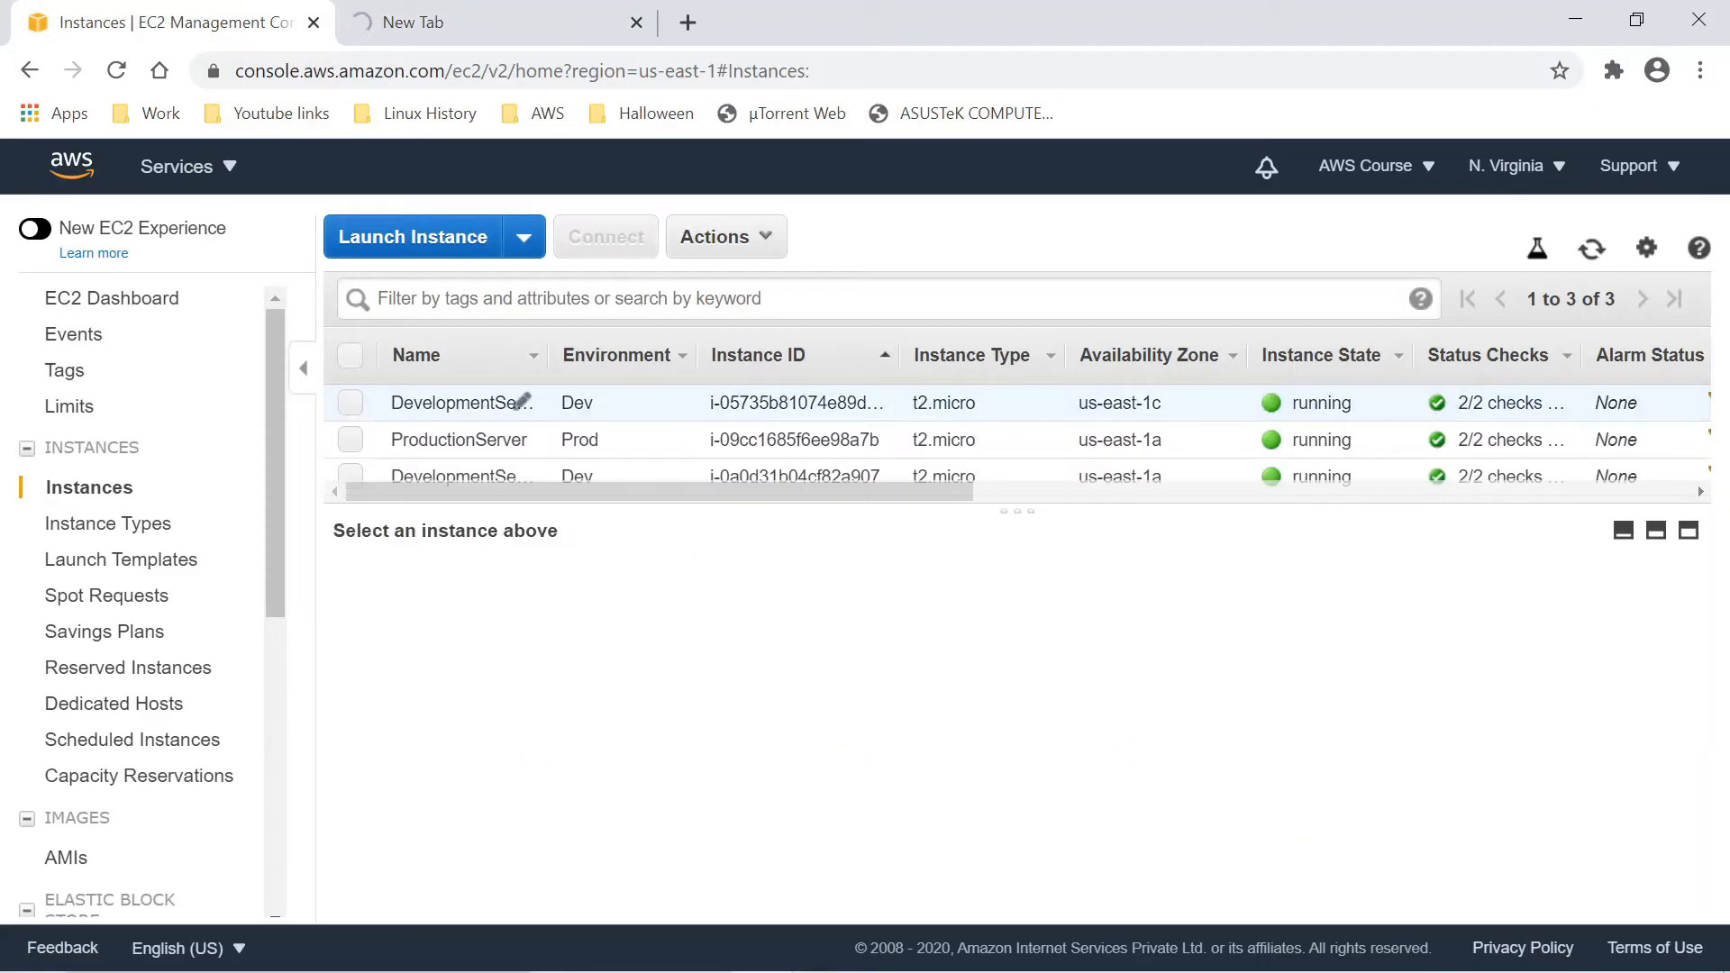
scroll(414, 423, down, 1)
click(350, 460)
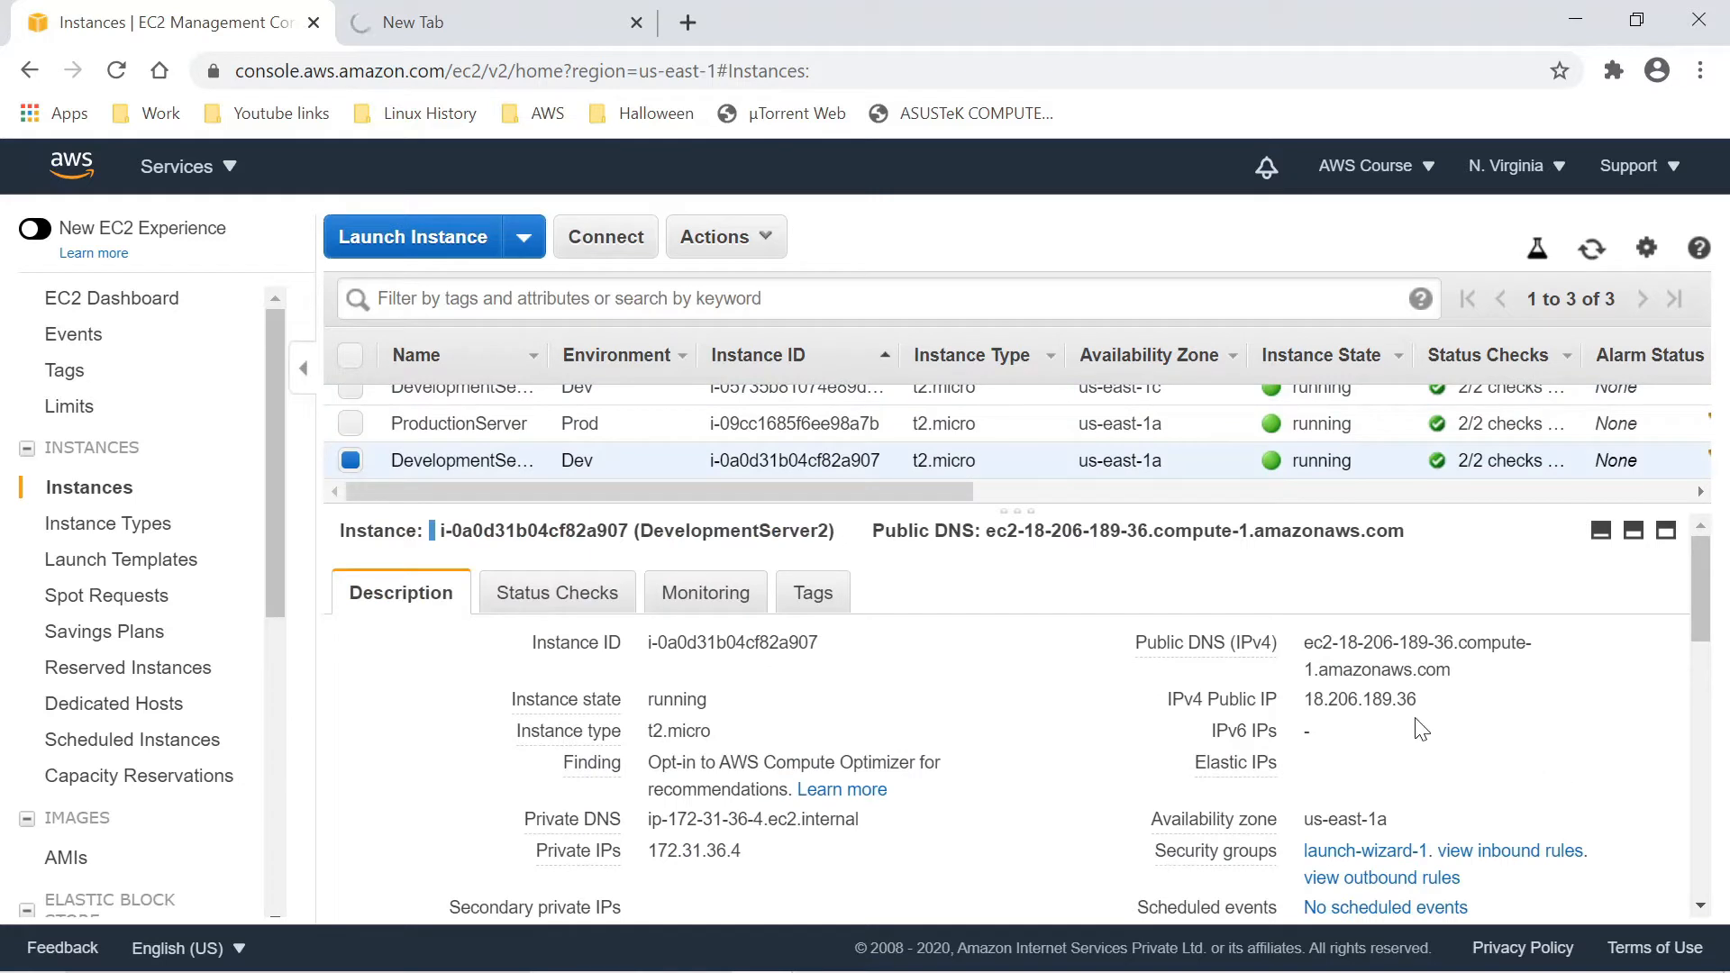
click(1438, 700)
click(684, 19)
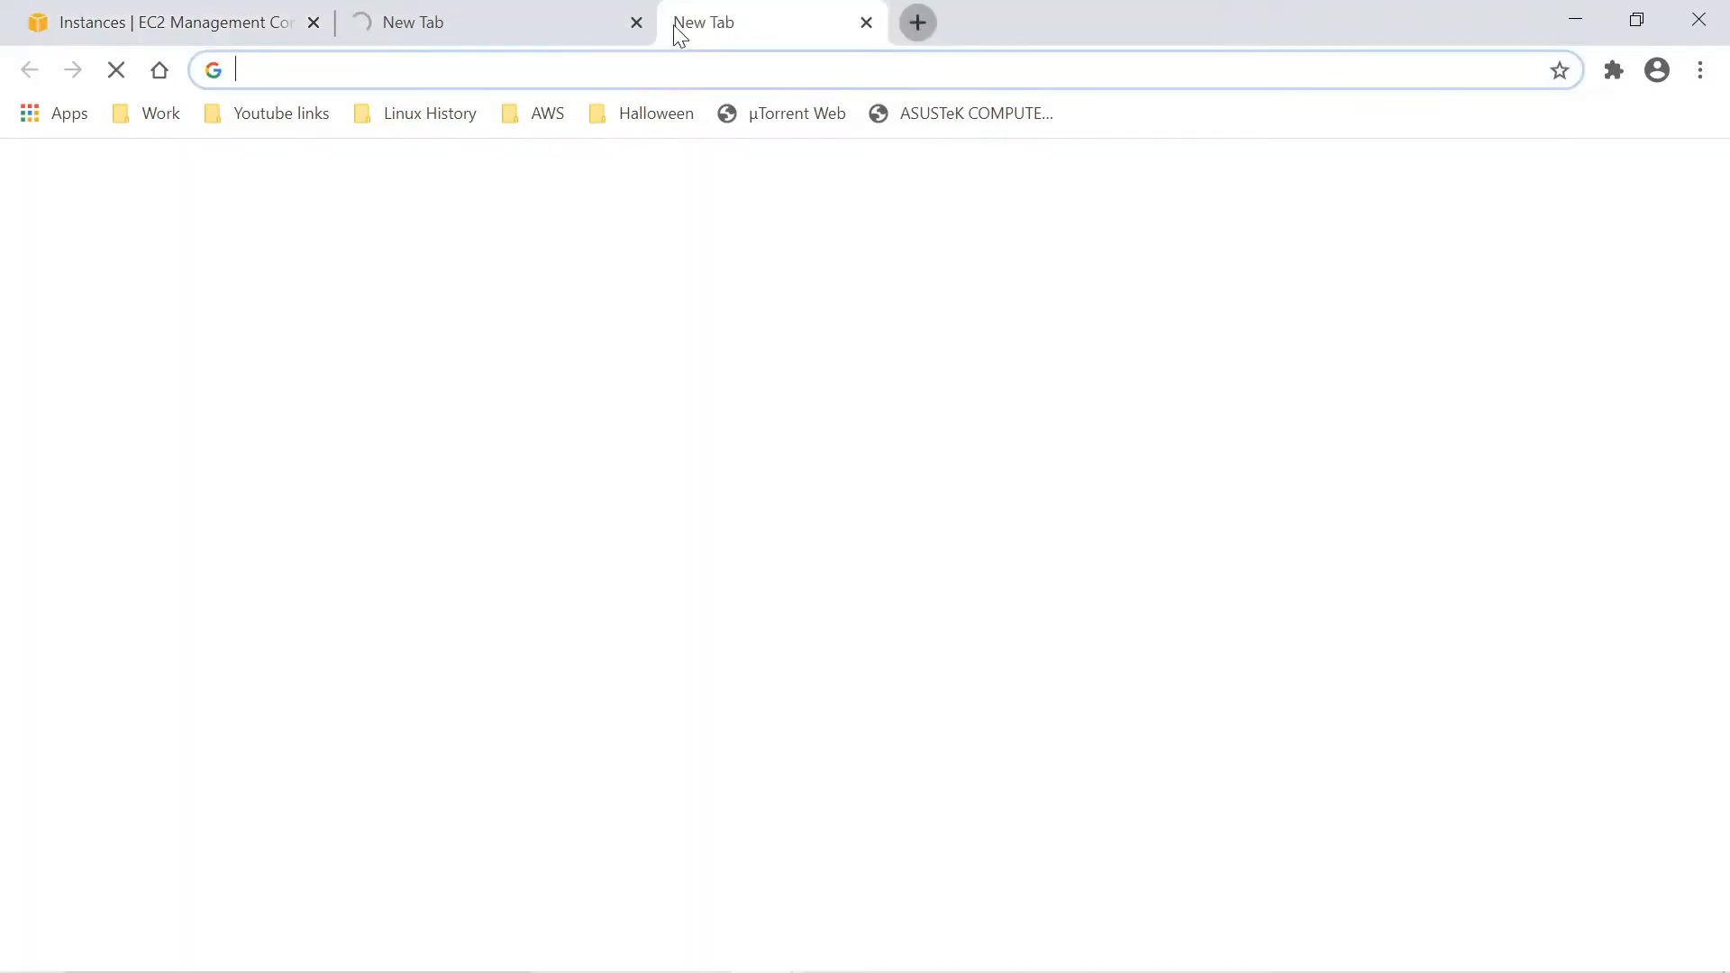
right_click(662, 71)
click(712, 286)
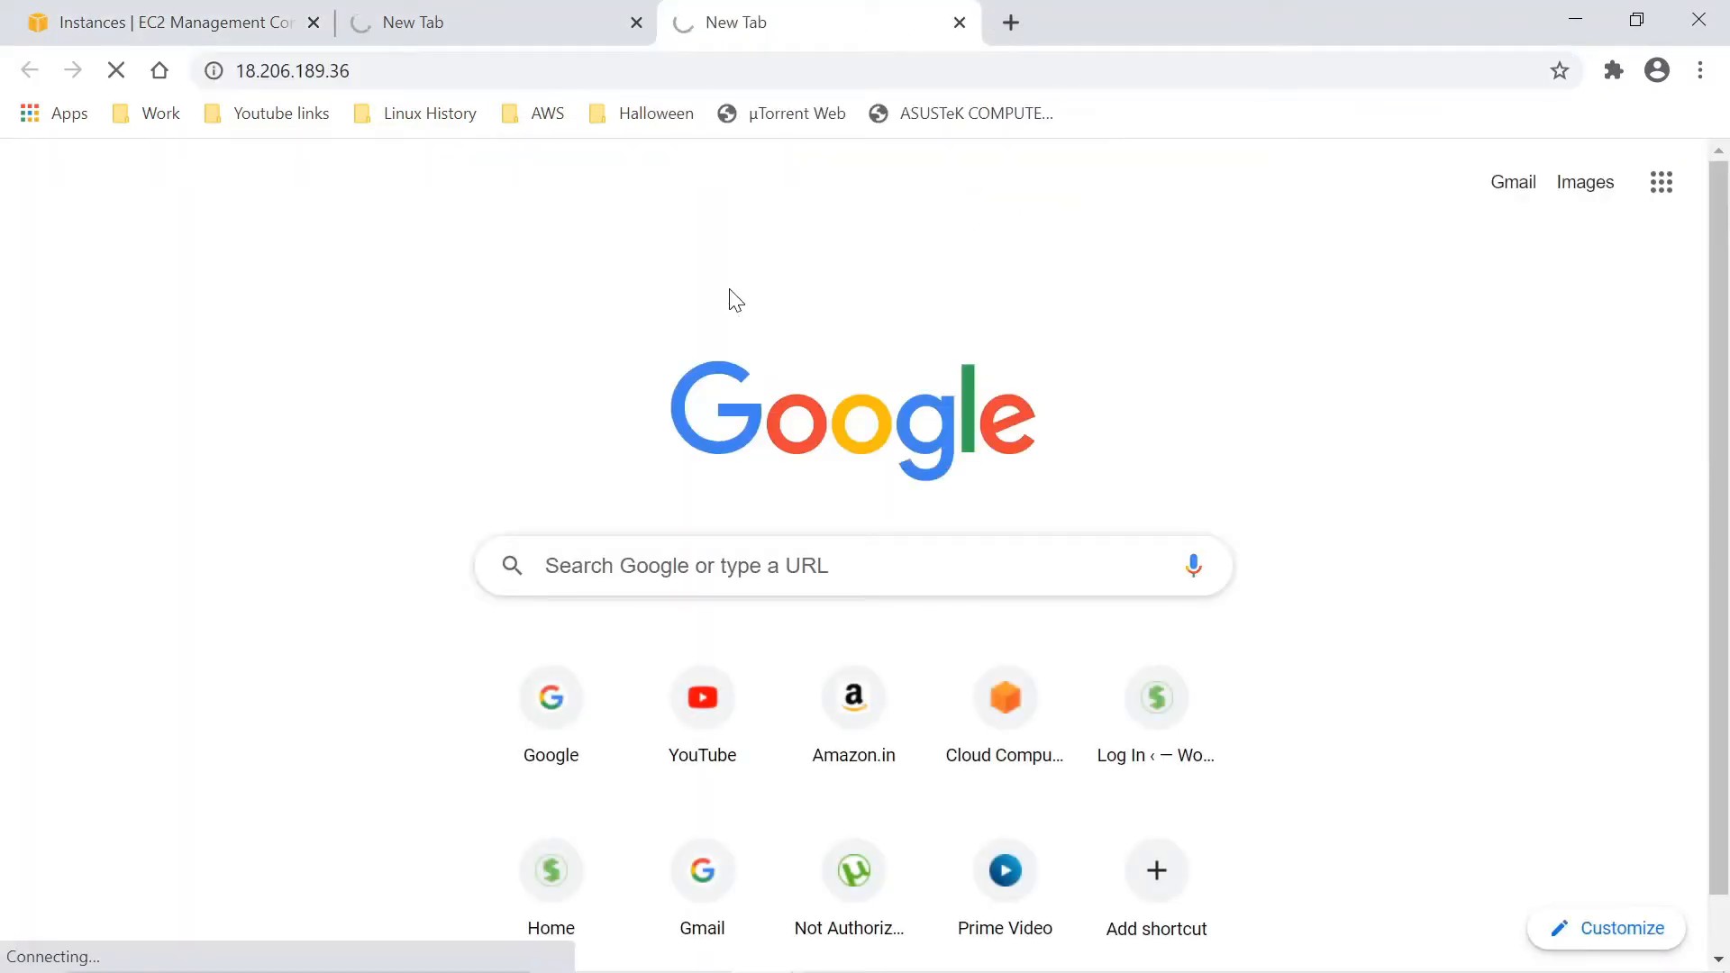
- Check the pages of both development servers and return to the EC2 instances list
click(545, 25)
click(135, 76)
click(802, 20)
click(136, 13)
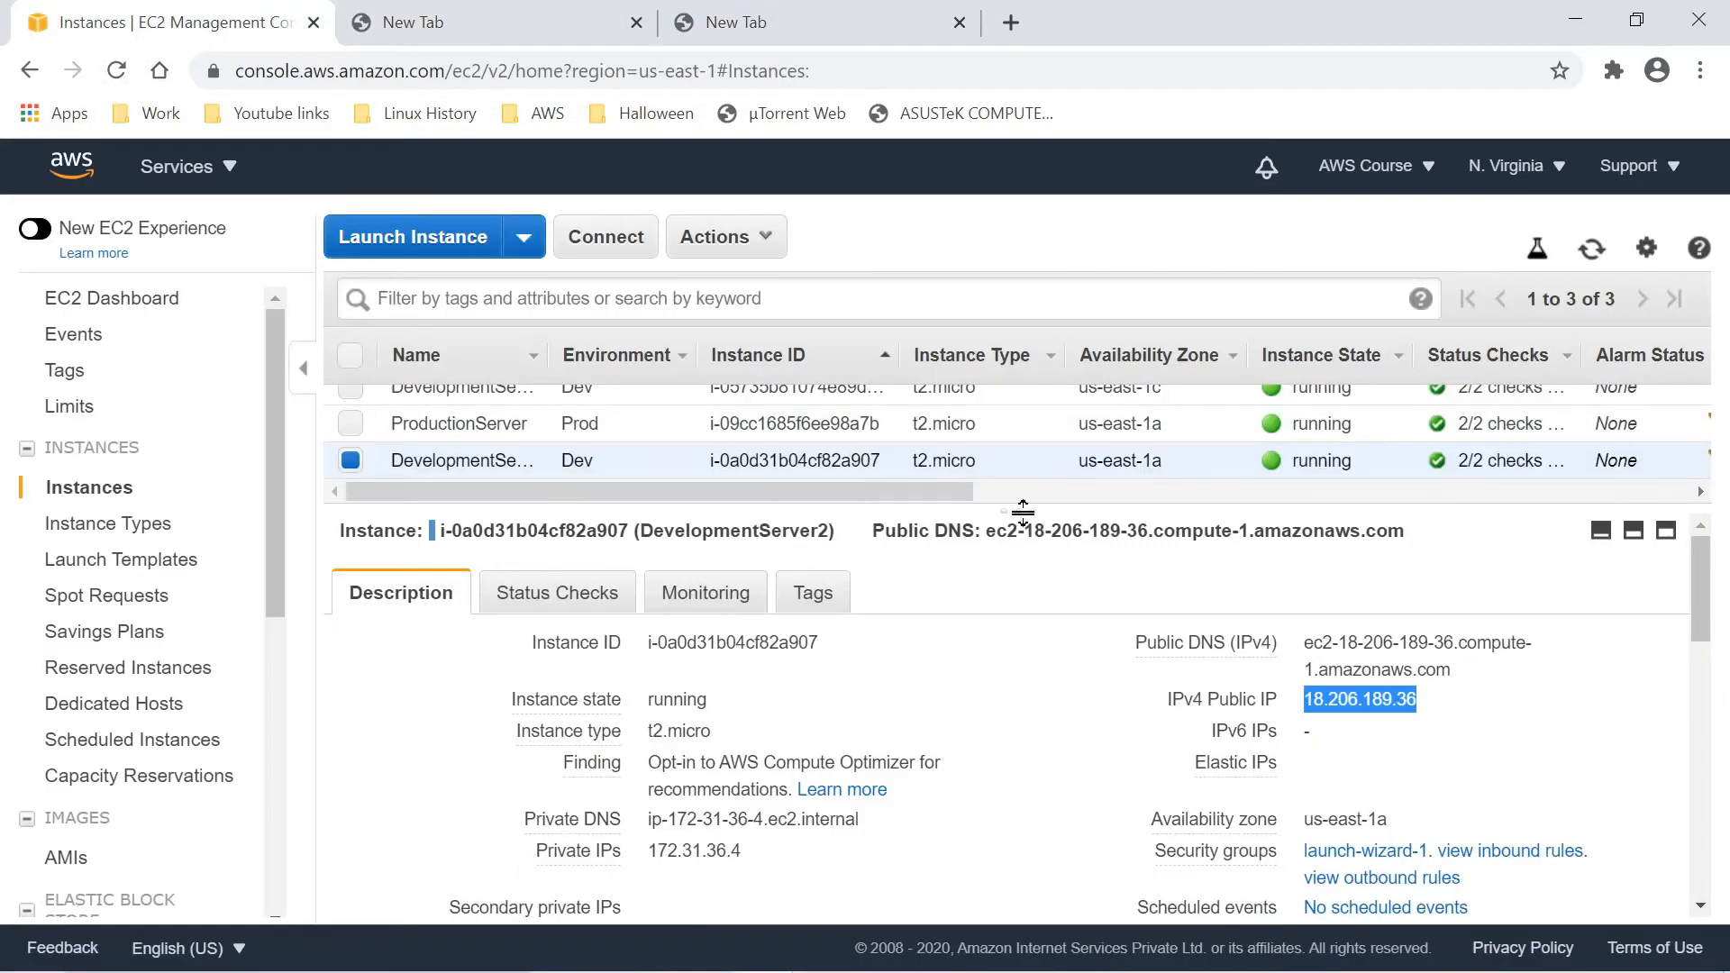
- Look through the DevelopmentServer2 instance details and open the list of EC2 security groups
mouse_move(1027, 533)
mouse_down()
mouse_move(1027, 515)
mouse_move(1027, 585)
mouse_move(1027, 507)
mouse_move(1027, 522)
mouse_up()
scroll(1011, 618, down, 3)
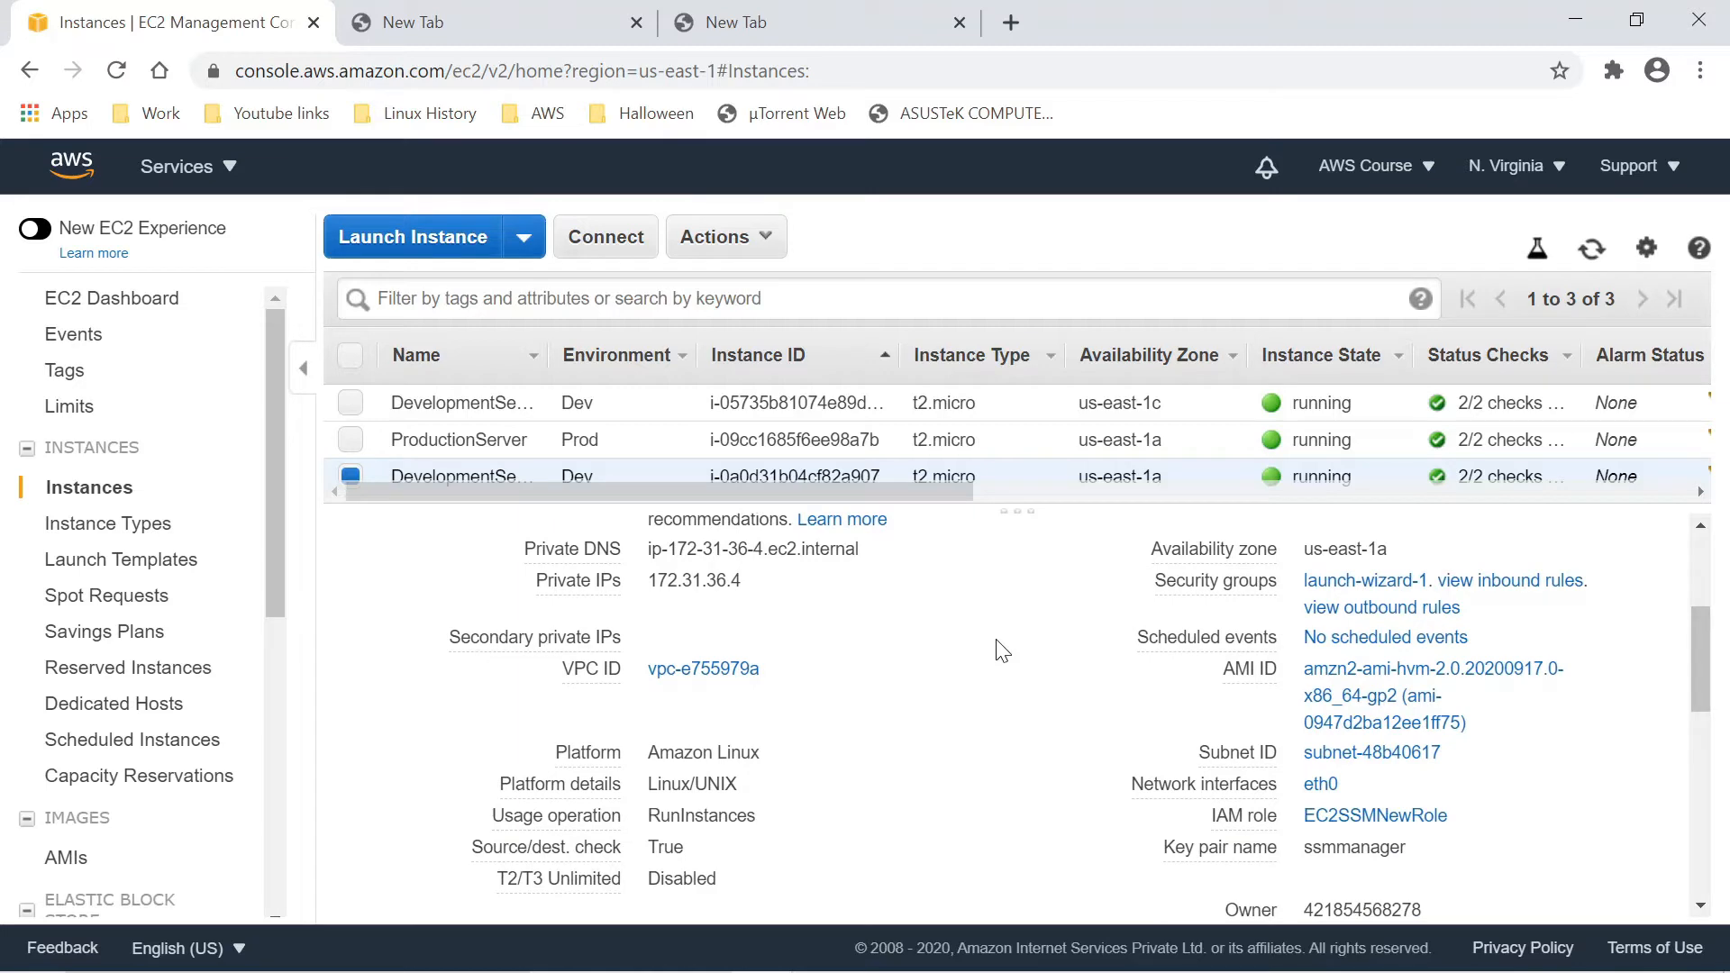
scroll(1002, 650, down, 5)
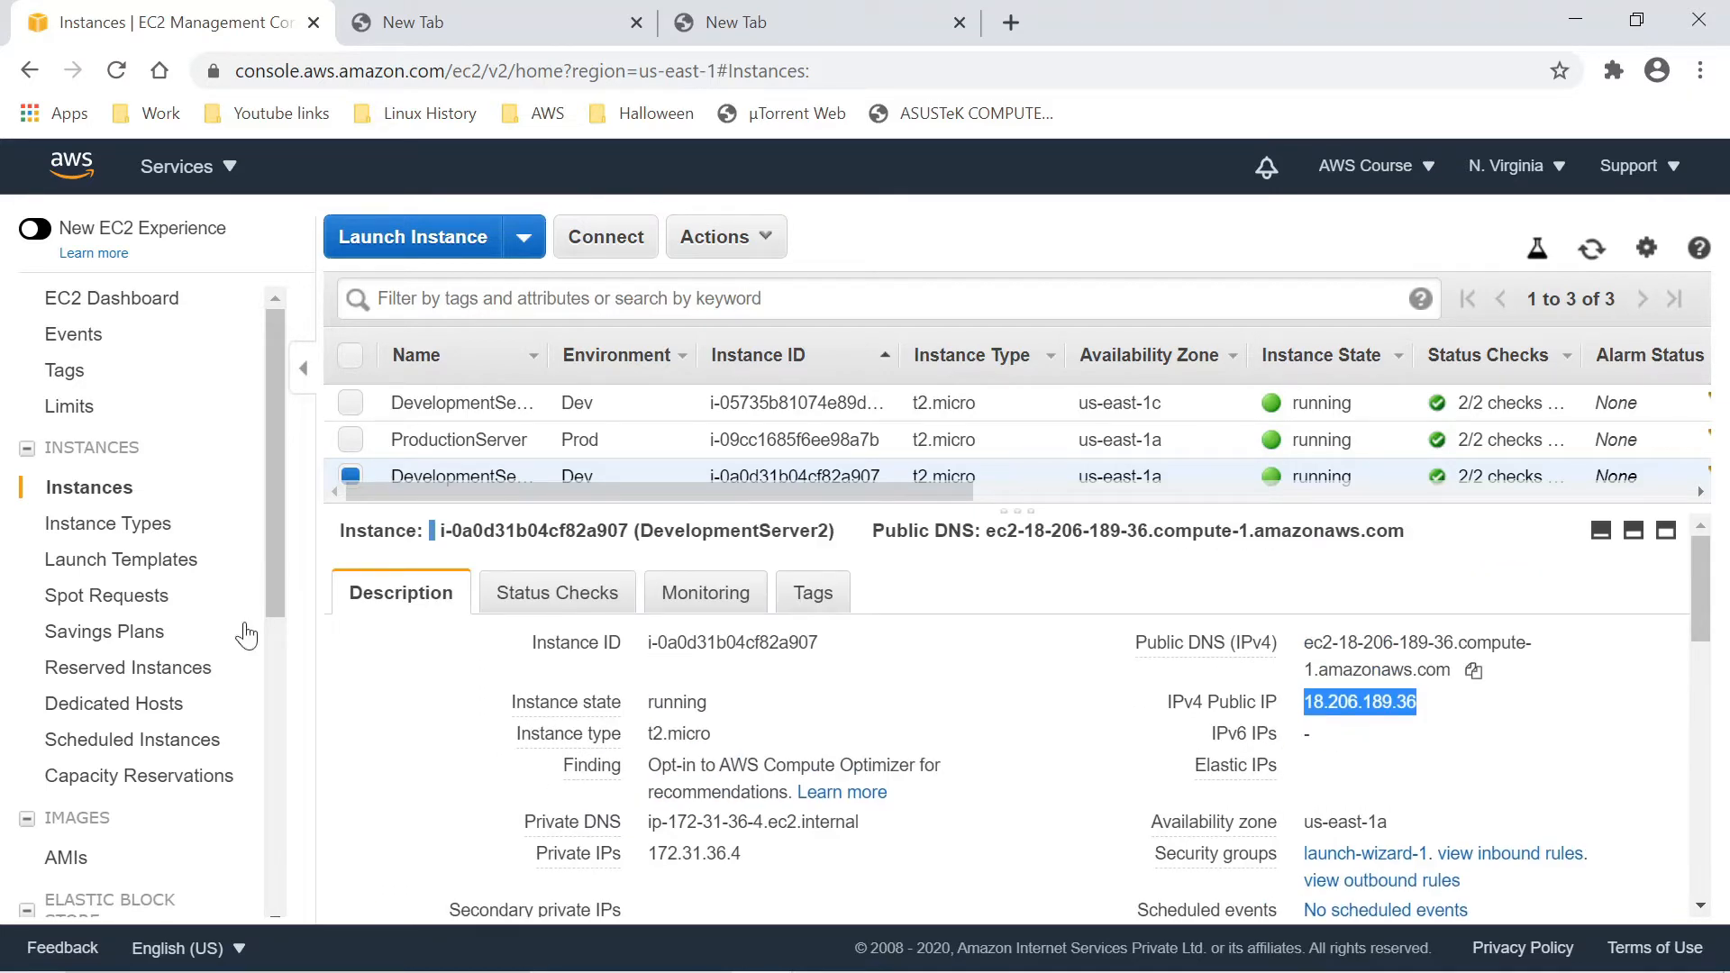
scroll(90, 676, down, 4)
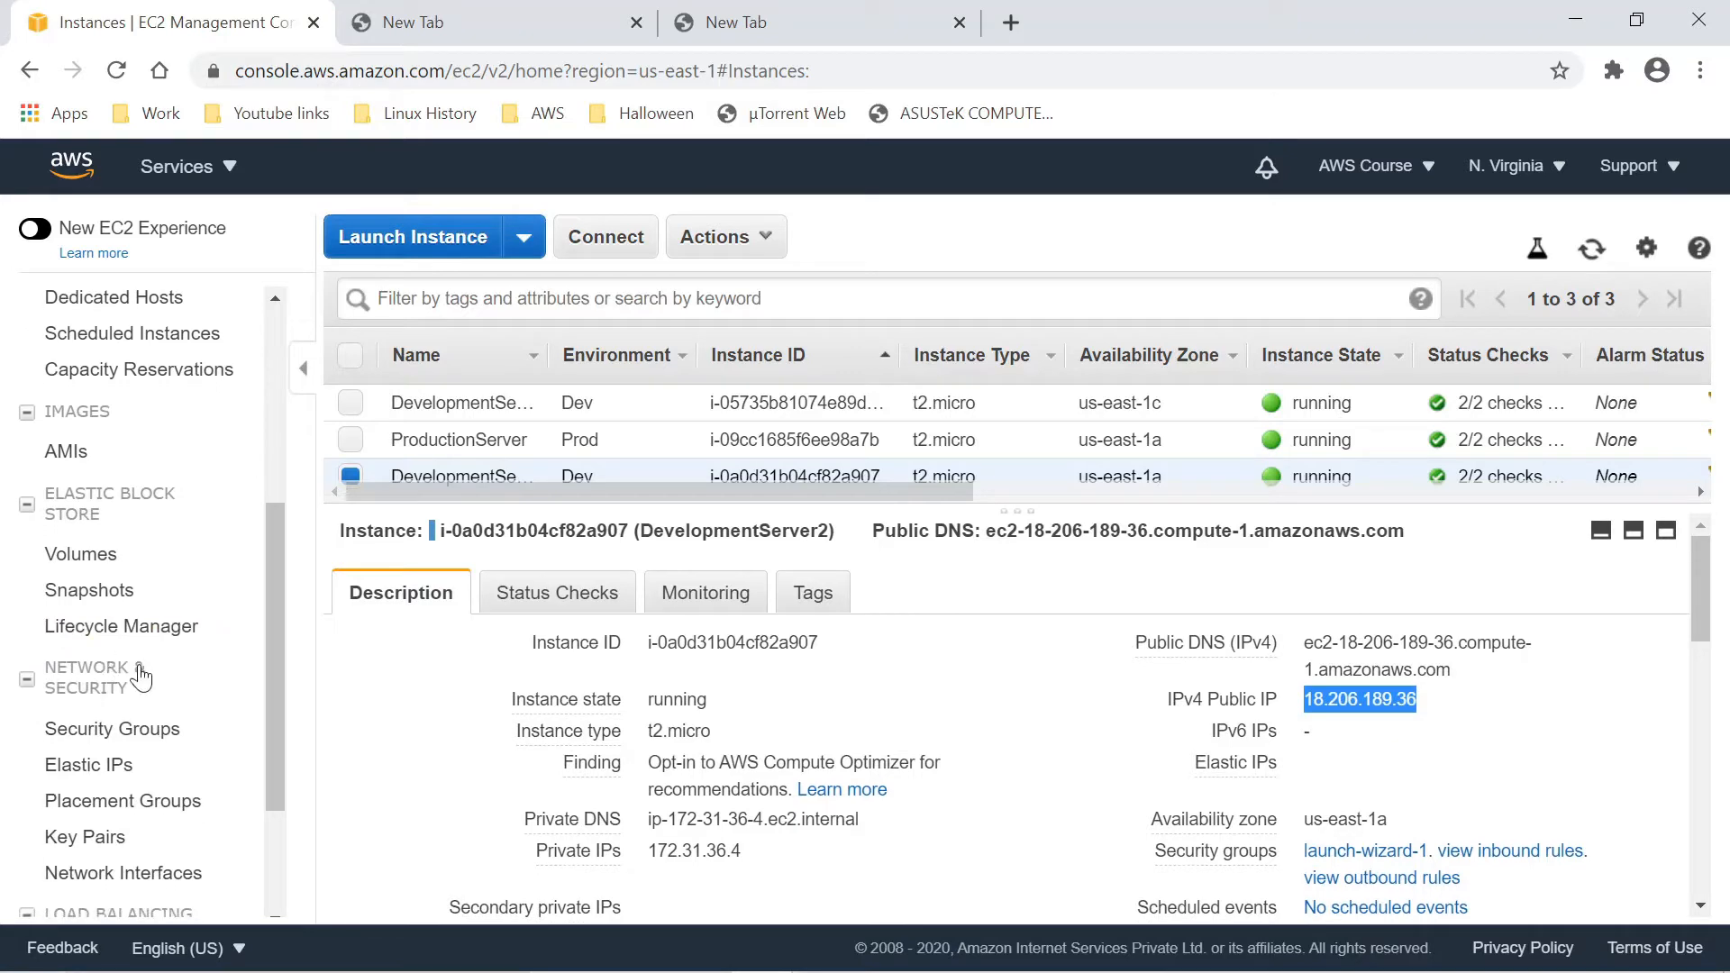
scroll(118, 676, down, 1)
click(167, 602)
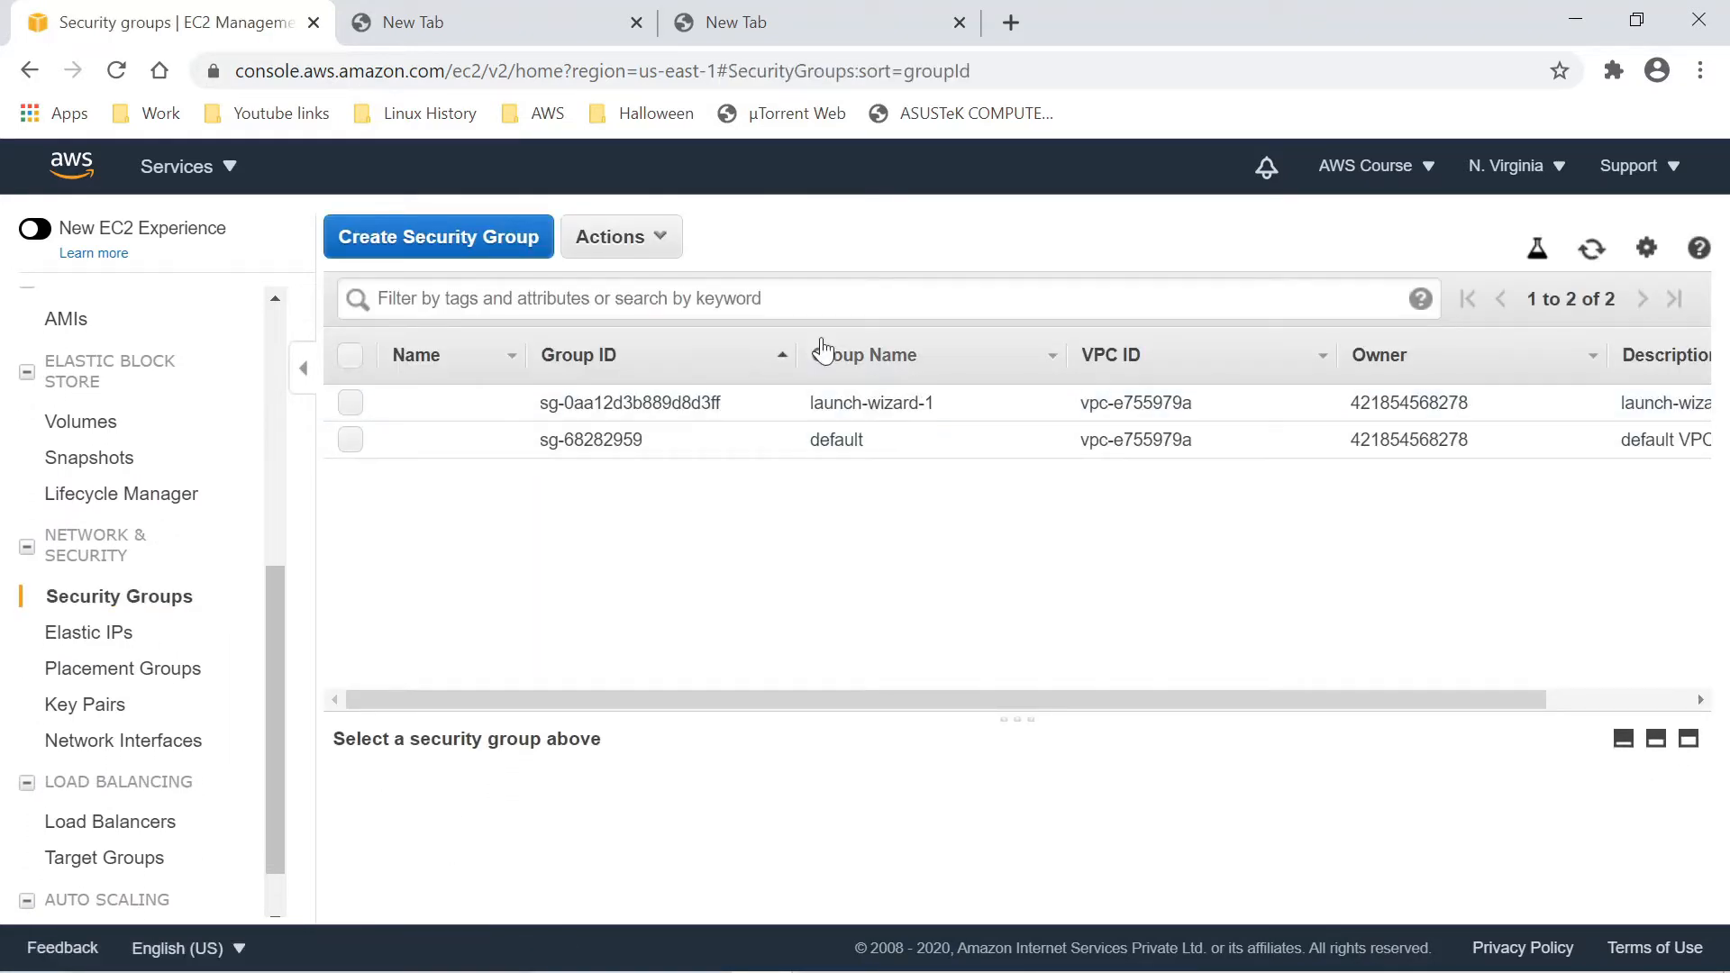
- Select the launch-wizard-1 security group and show its inbound rules in an enlarged details area
click(350, 403)
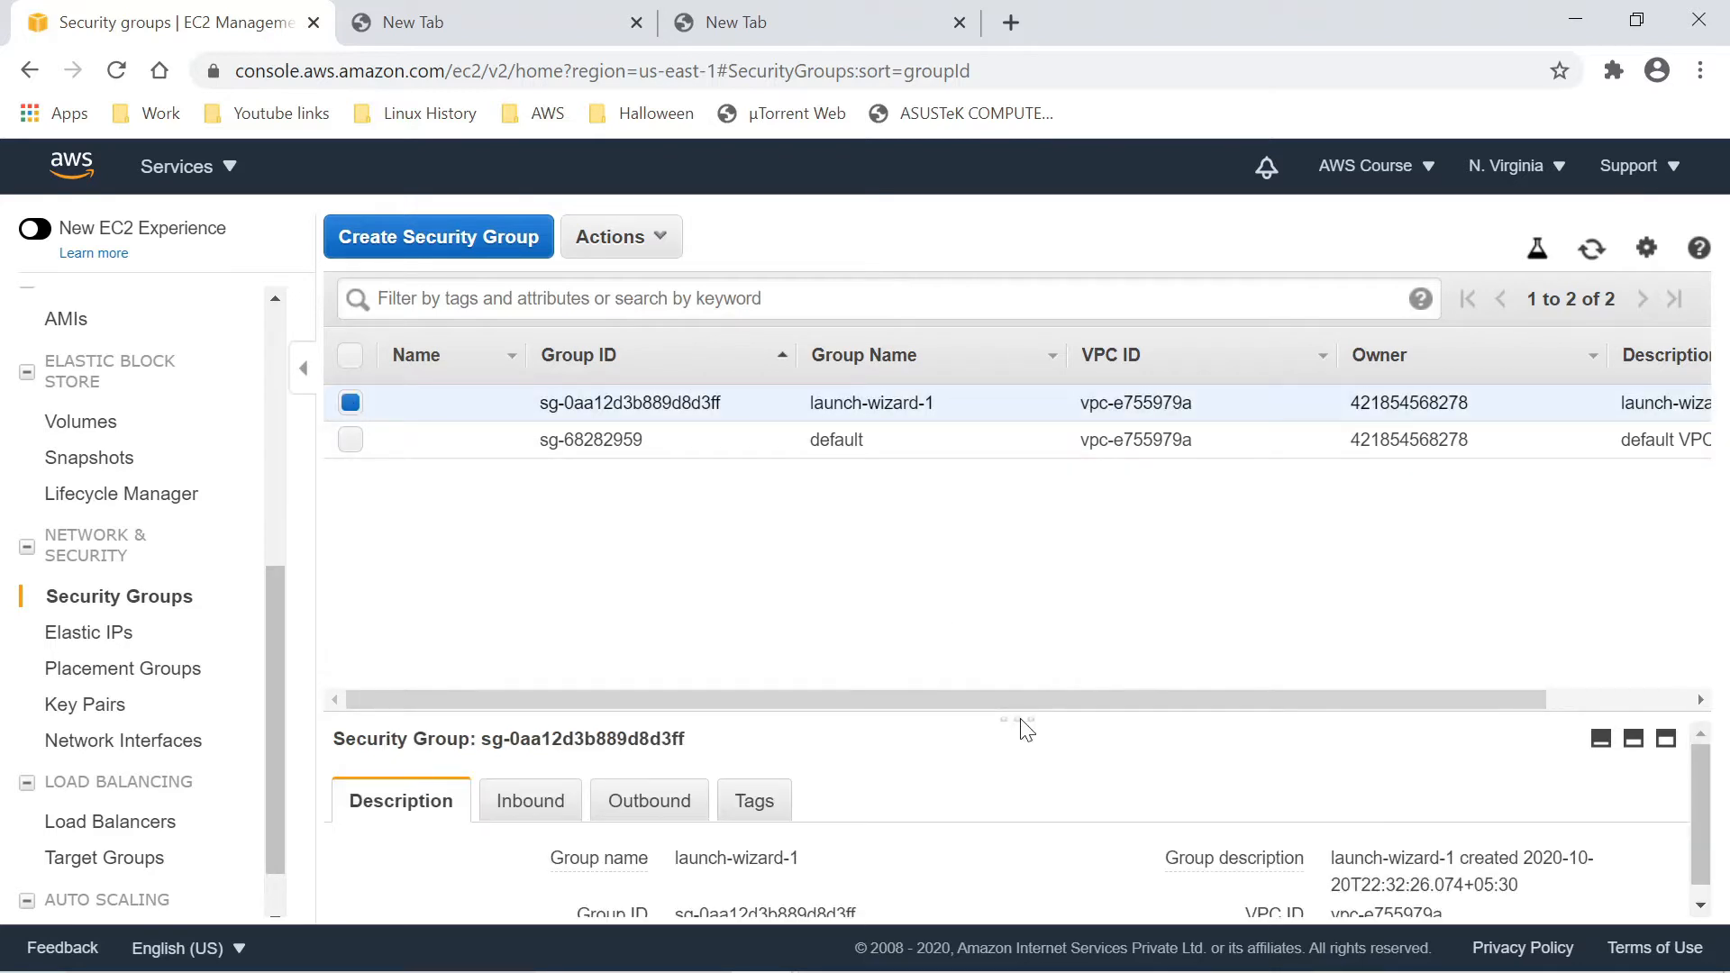
drag(1022, 722, 997, 475)
click(520, 550)
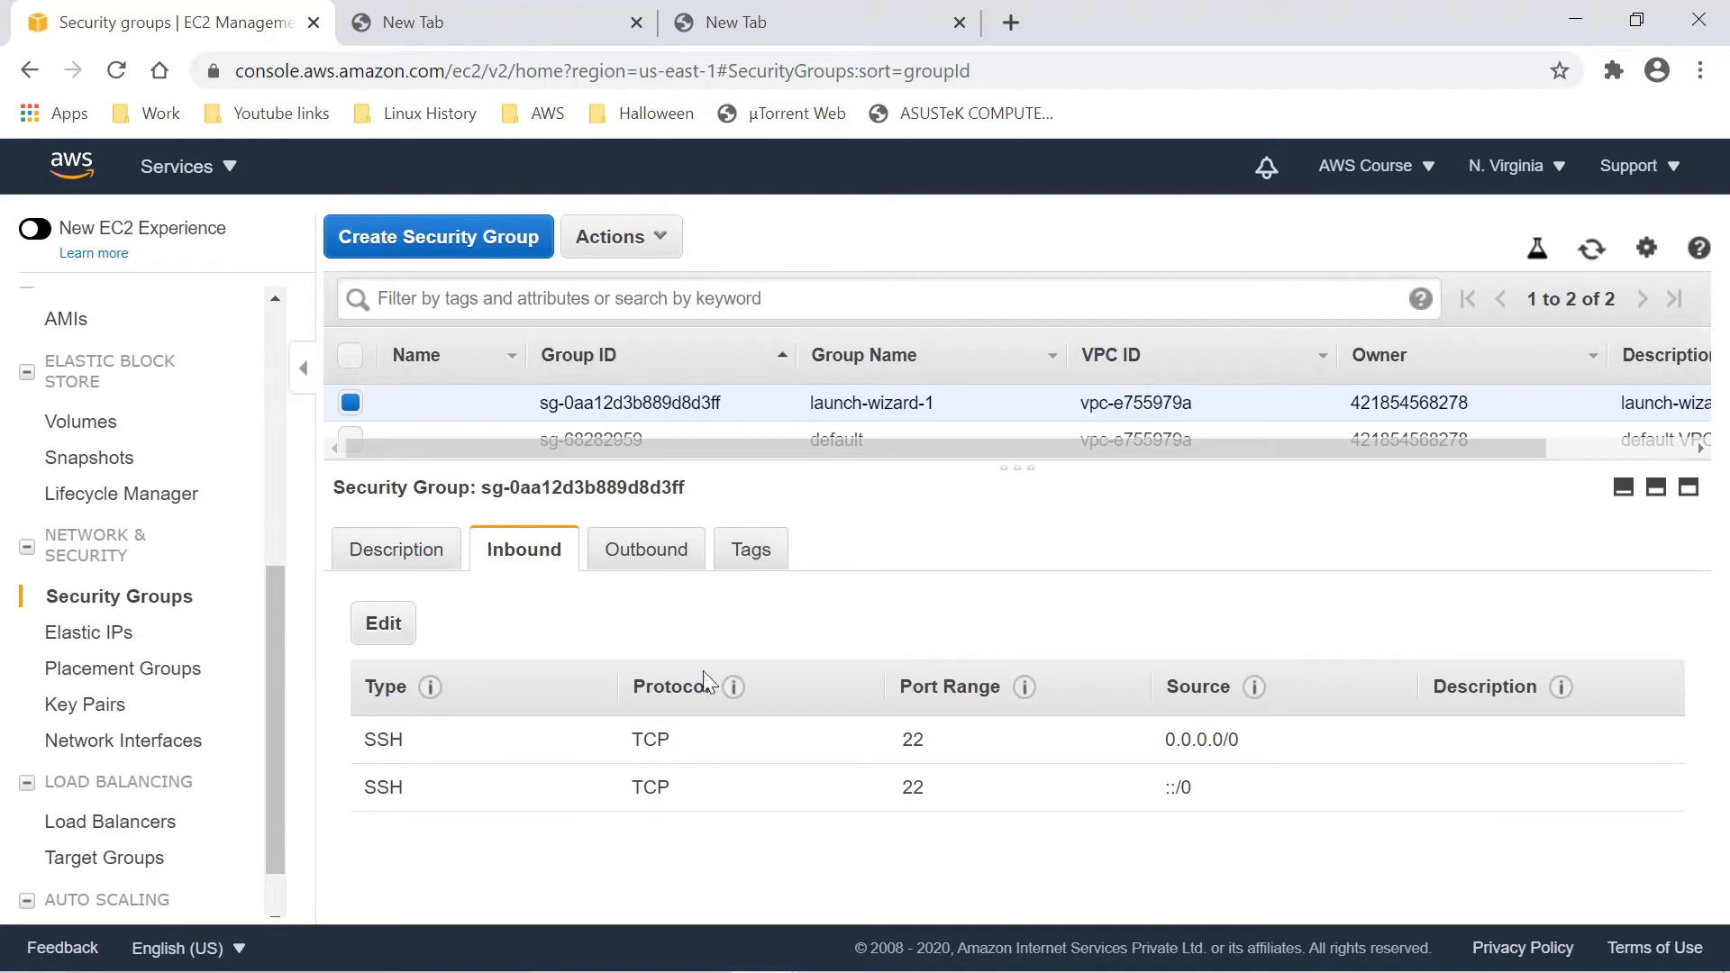
- Add an inbound HTTP rule on port 80 with source Anywhere to launch-wizard-1 and save the rules
click(387, 623)
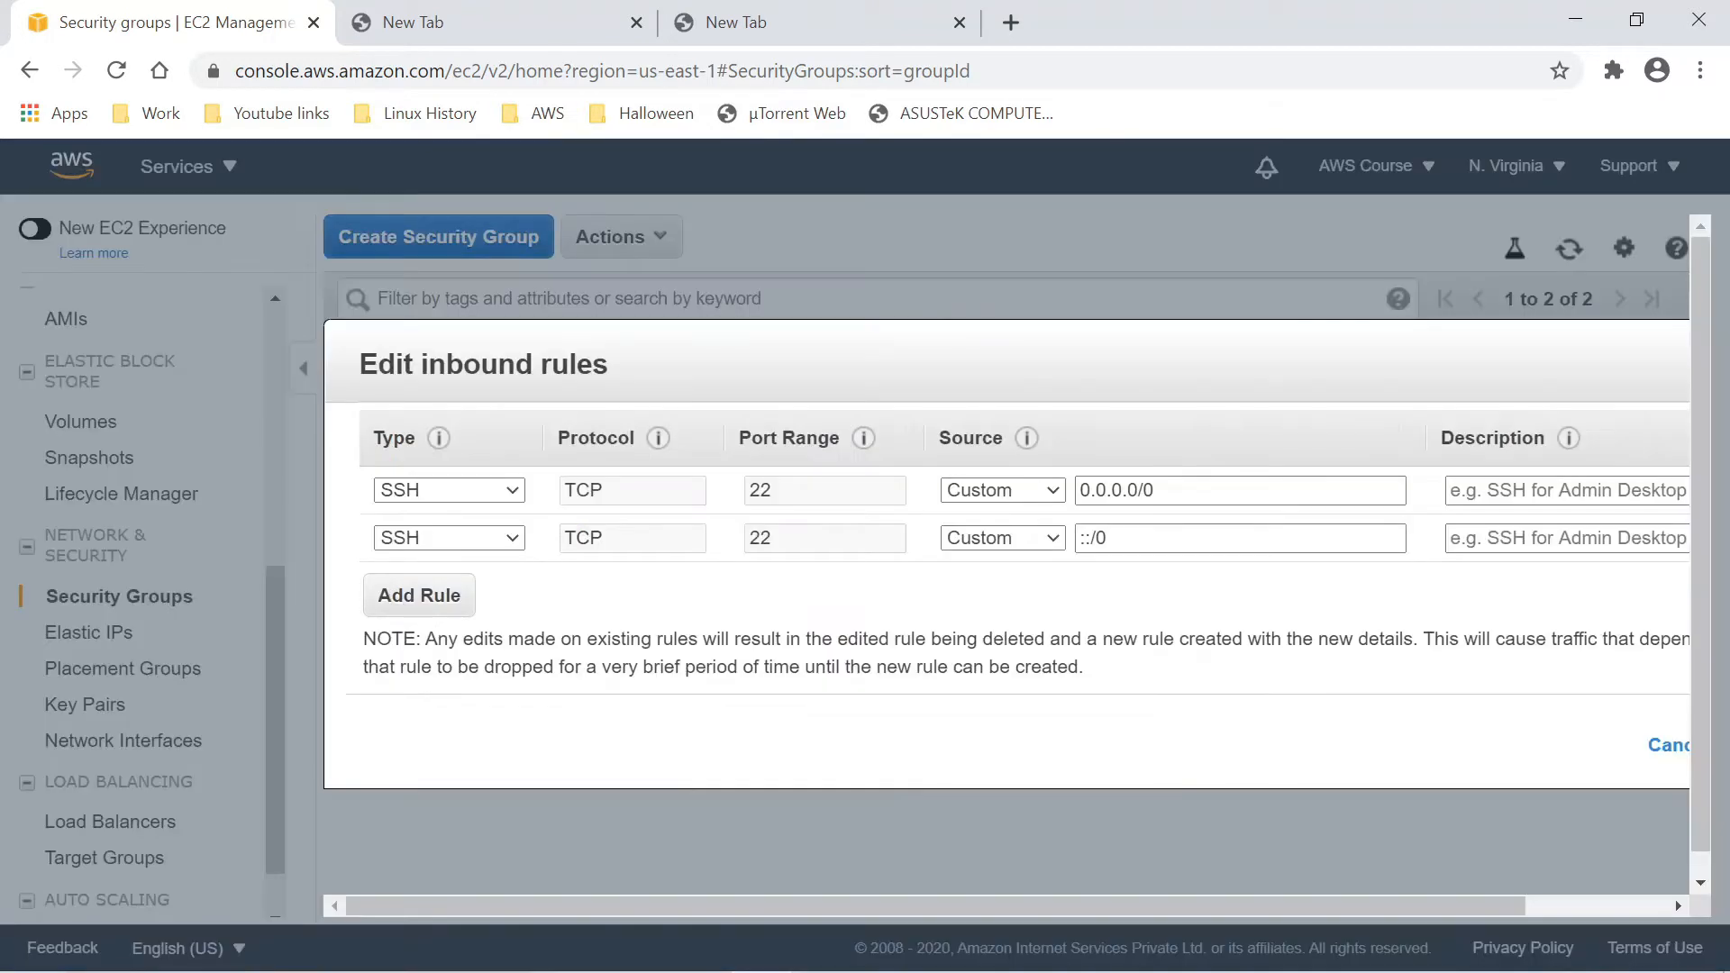
click(416, 597)
click(478, 586)
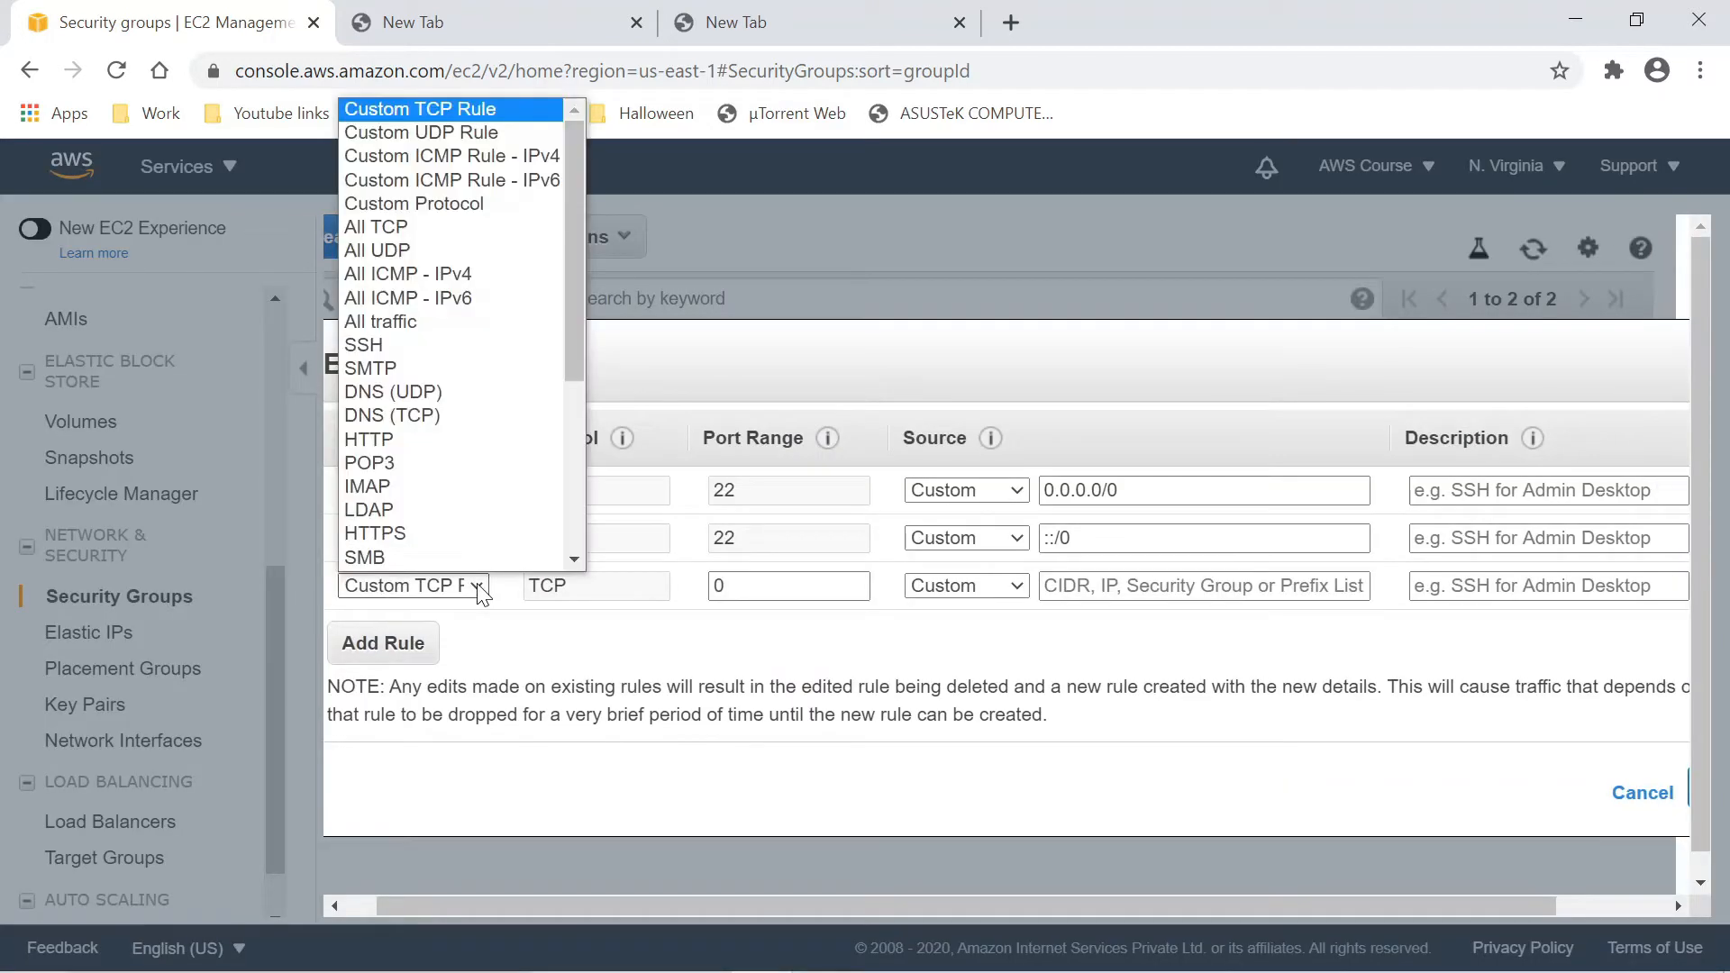
scroll(477, 337, down, 4)
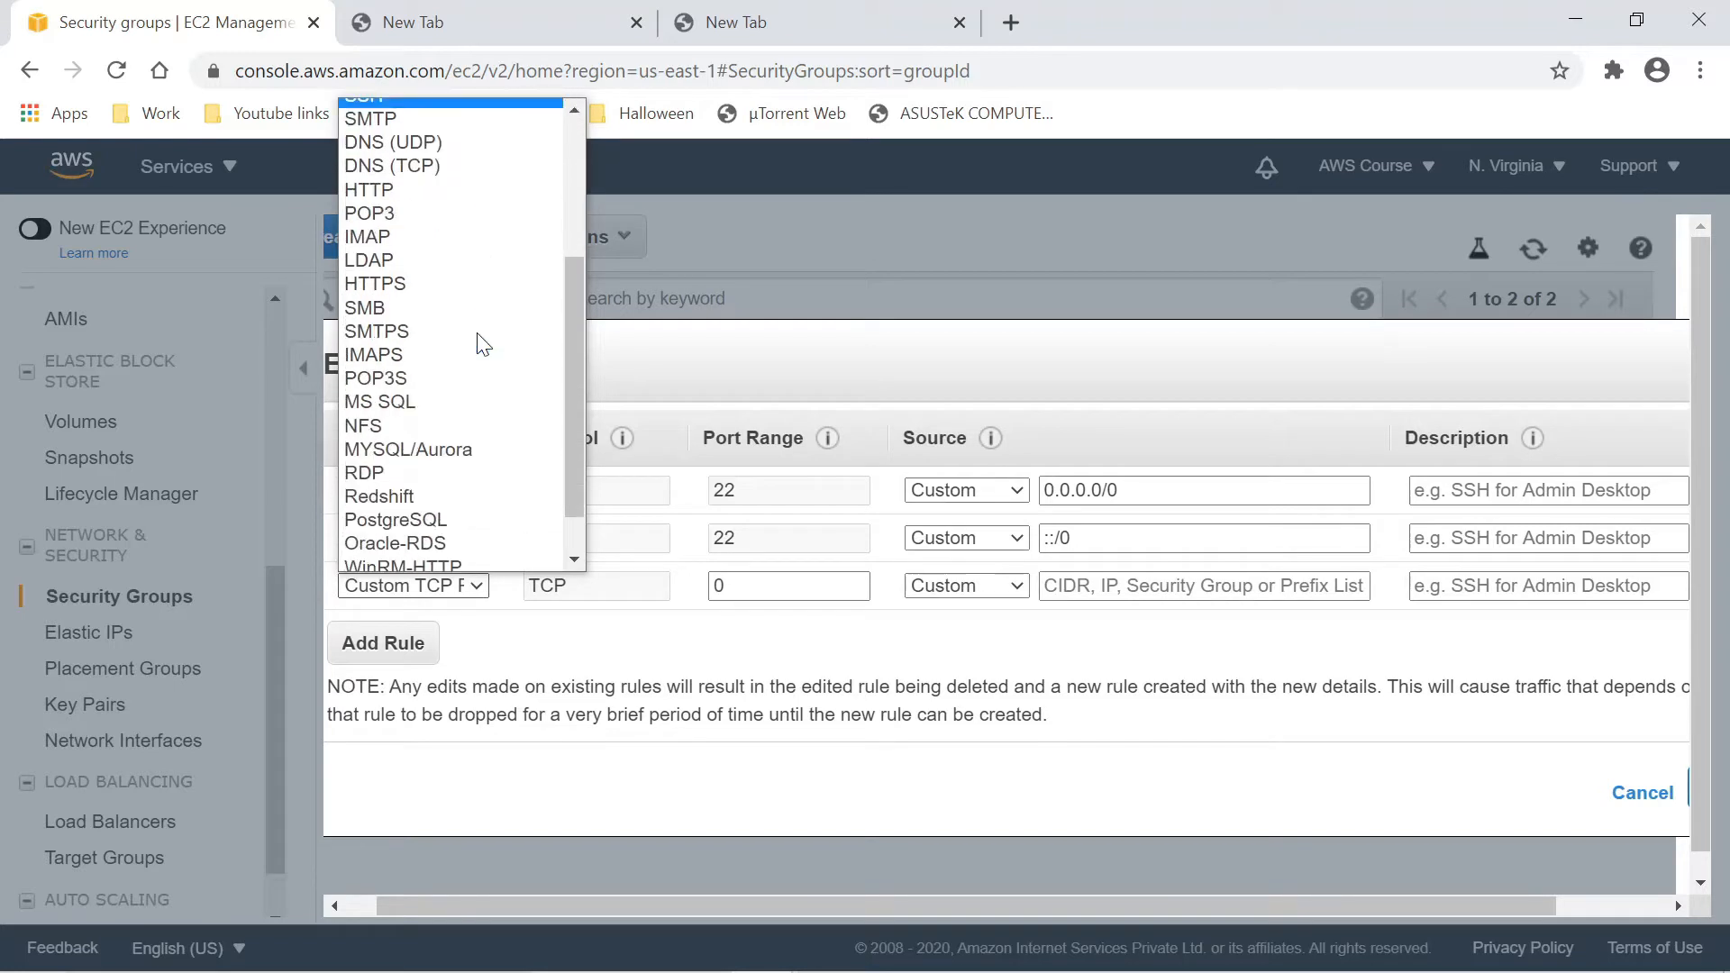
click(401, 141)
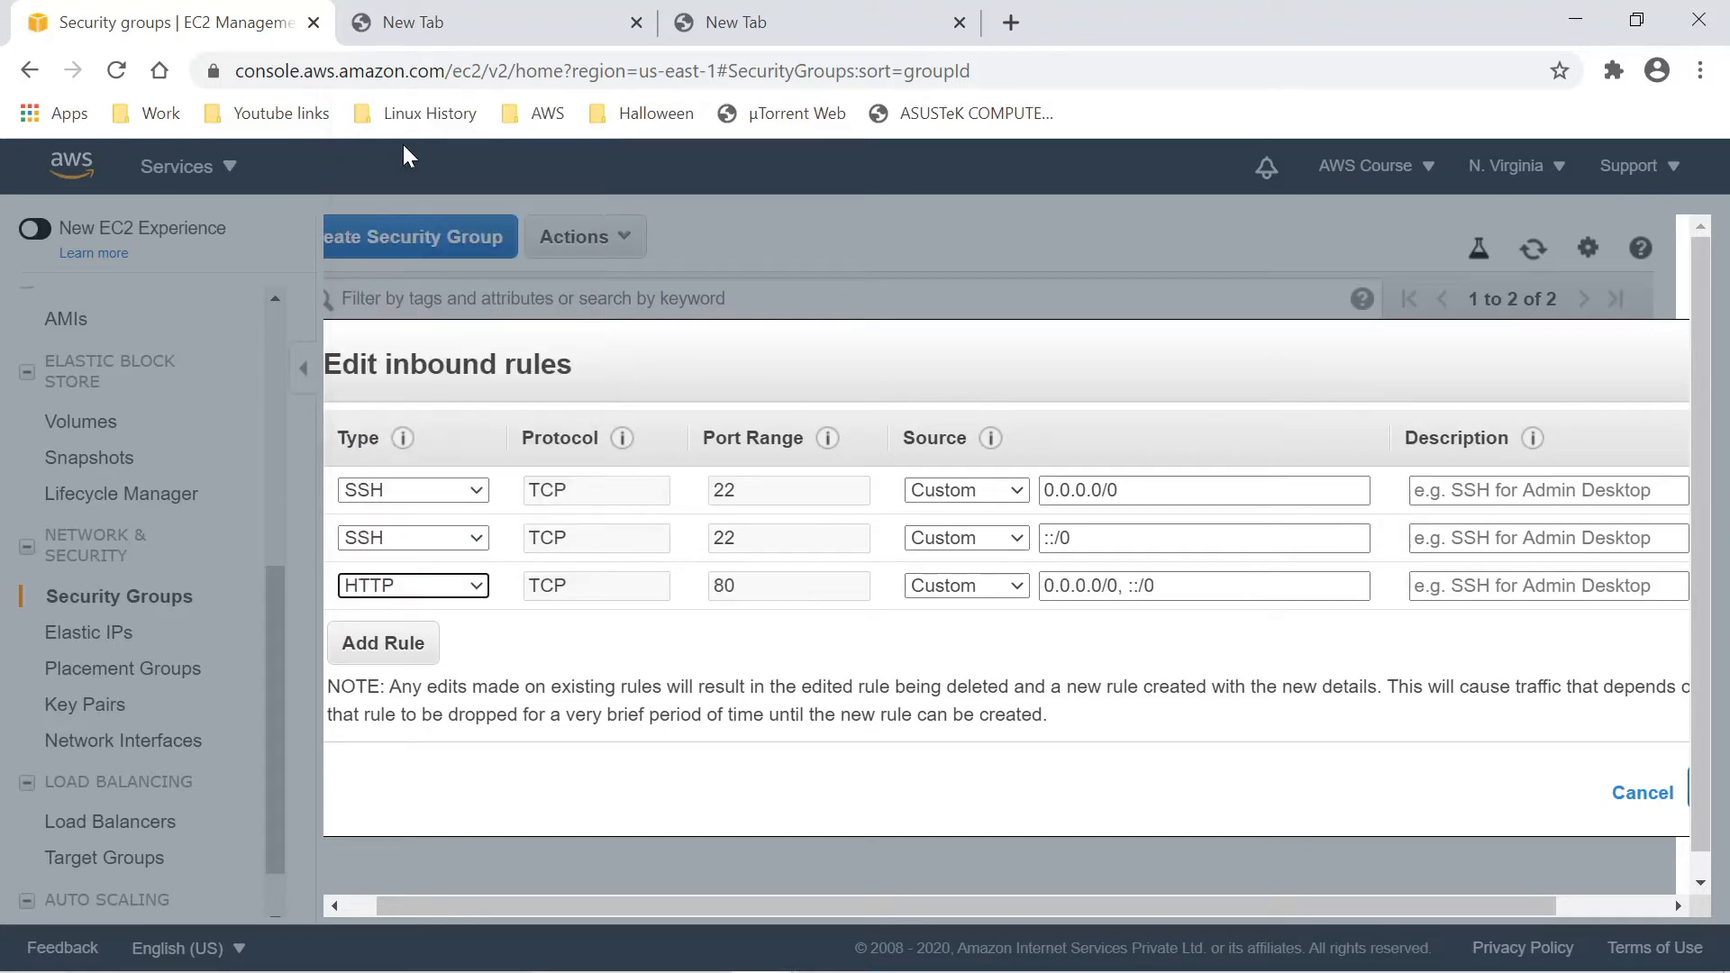
click(1013, 590)
click(1002, 634)
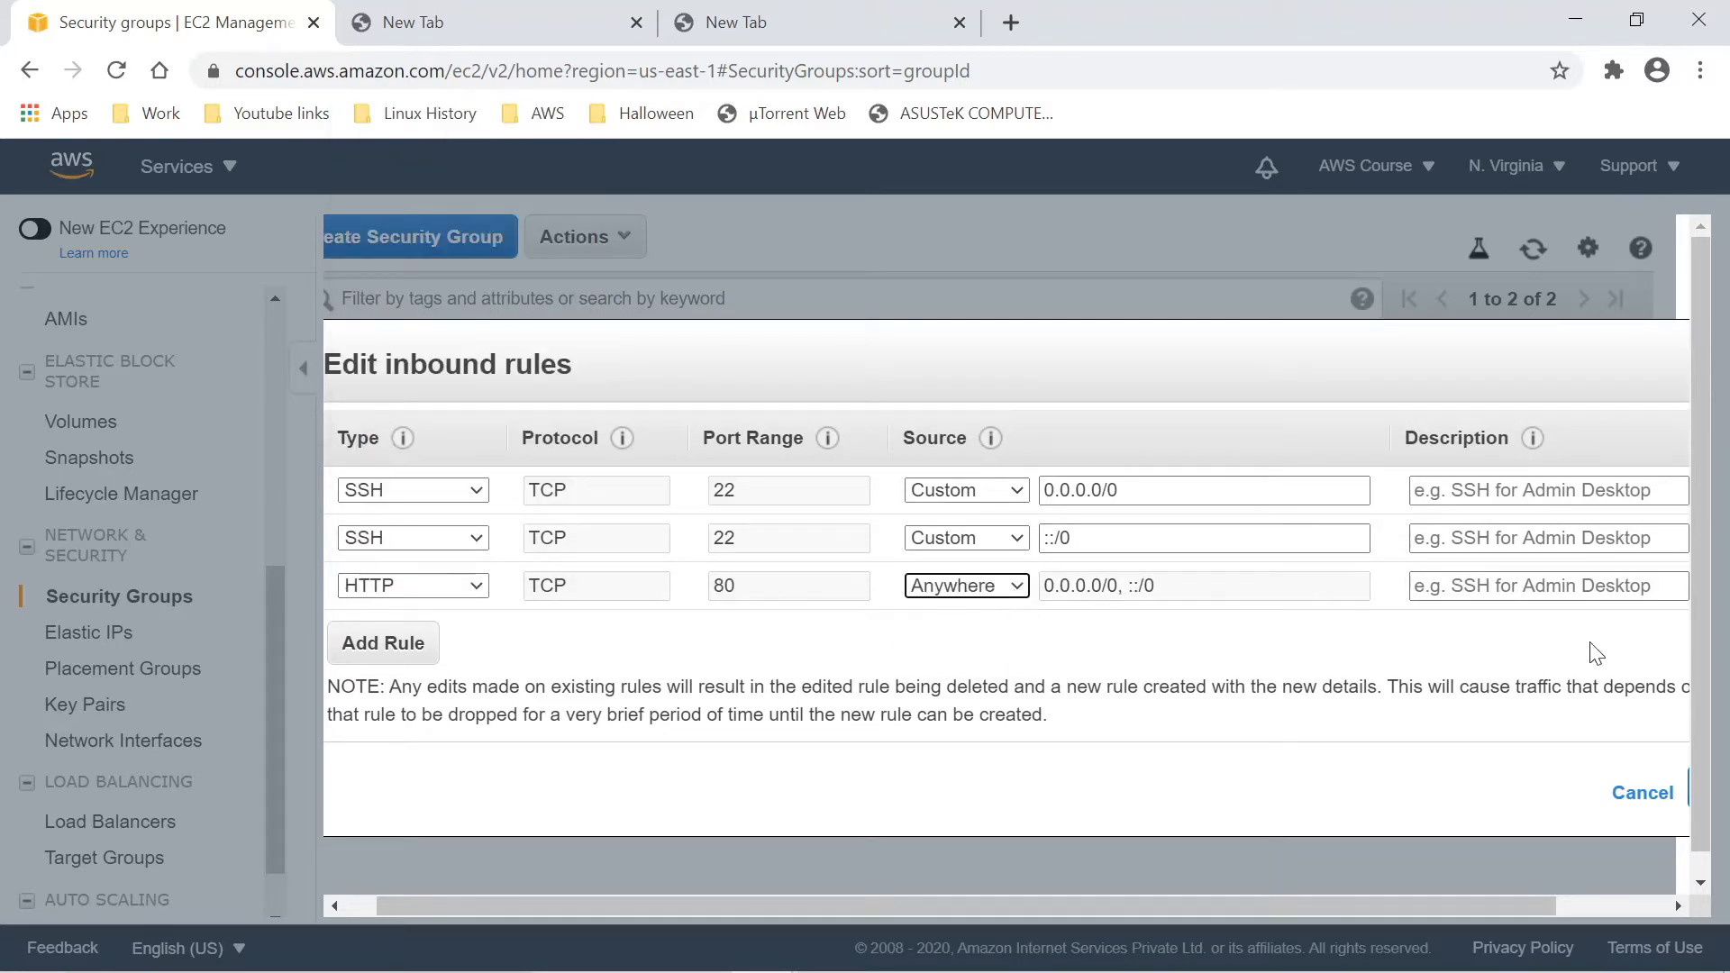
drag(1408, 910, 1621, 879)
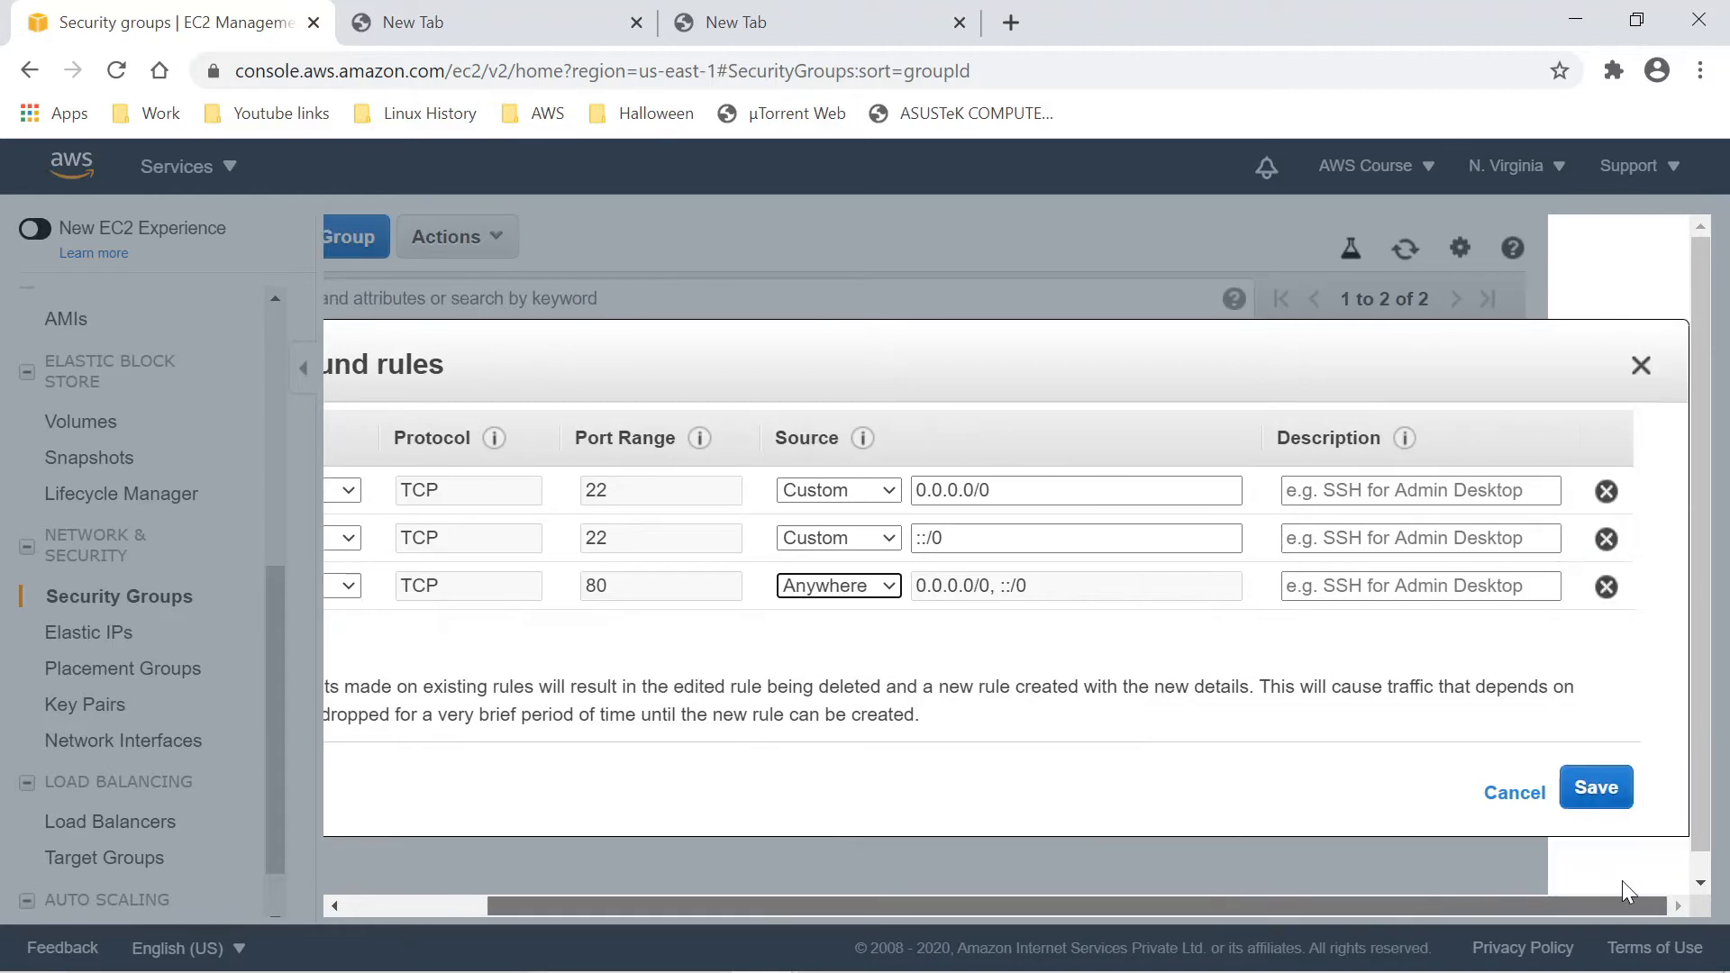
click(1593, 789)
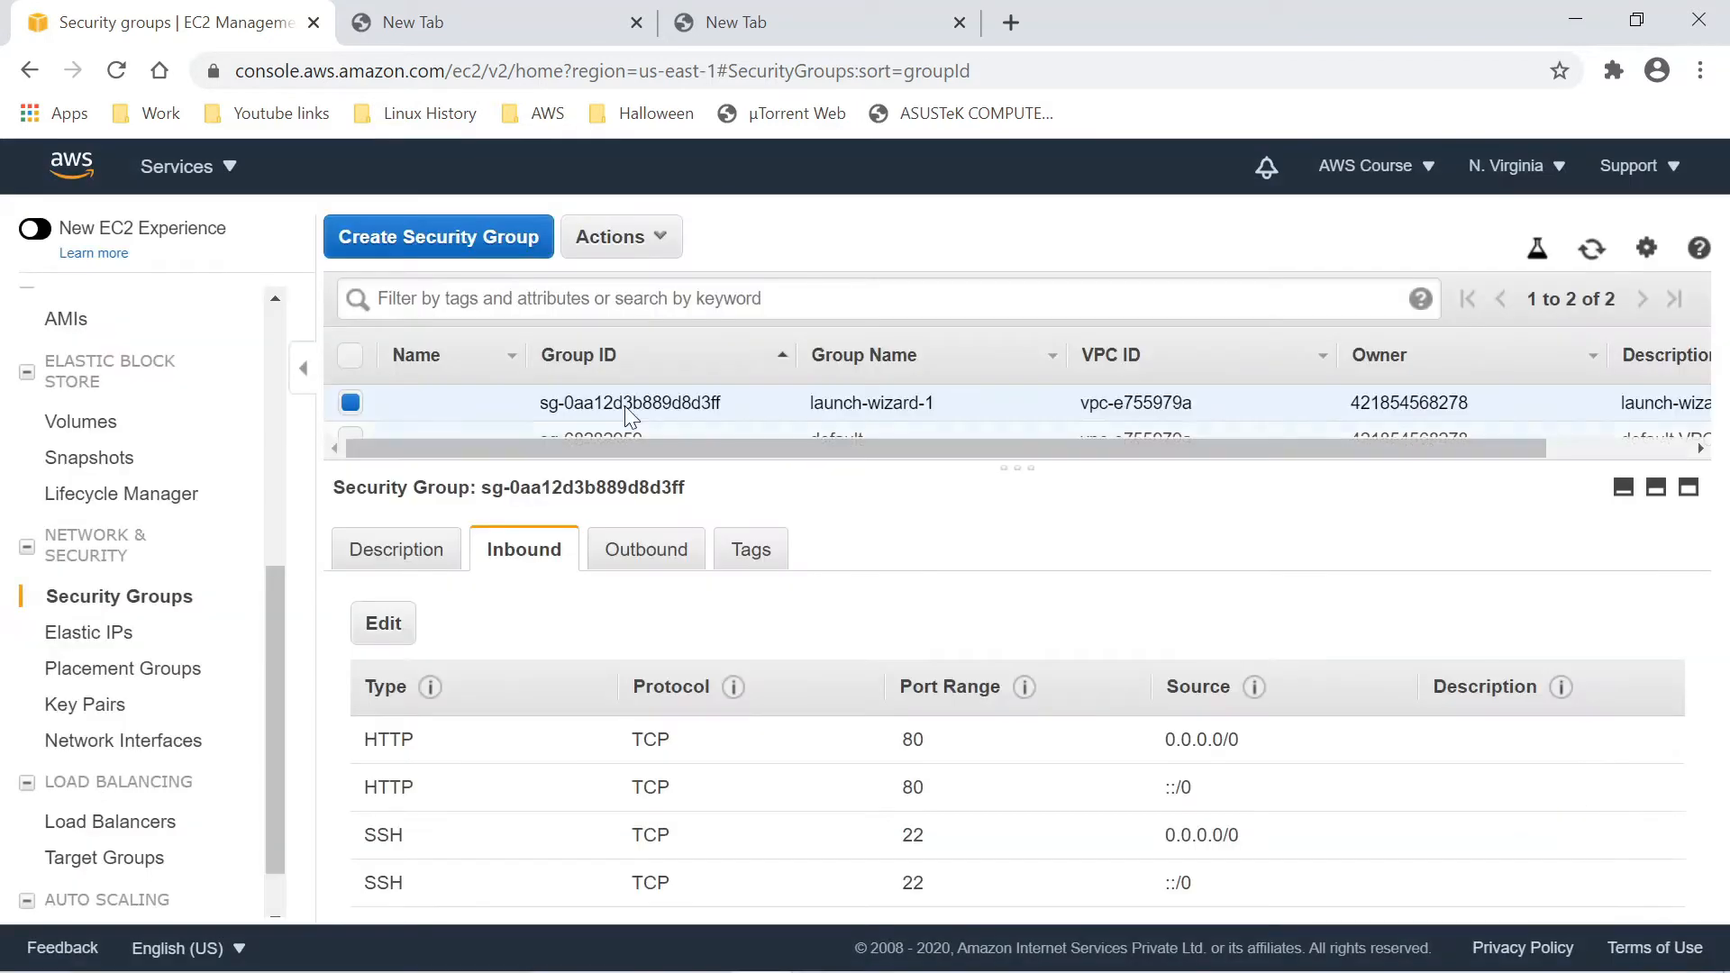
- Return to the EC2 instances list and check the security group in the DevelopmentServer instance details
scroll(135, 541, up, 5)
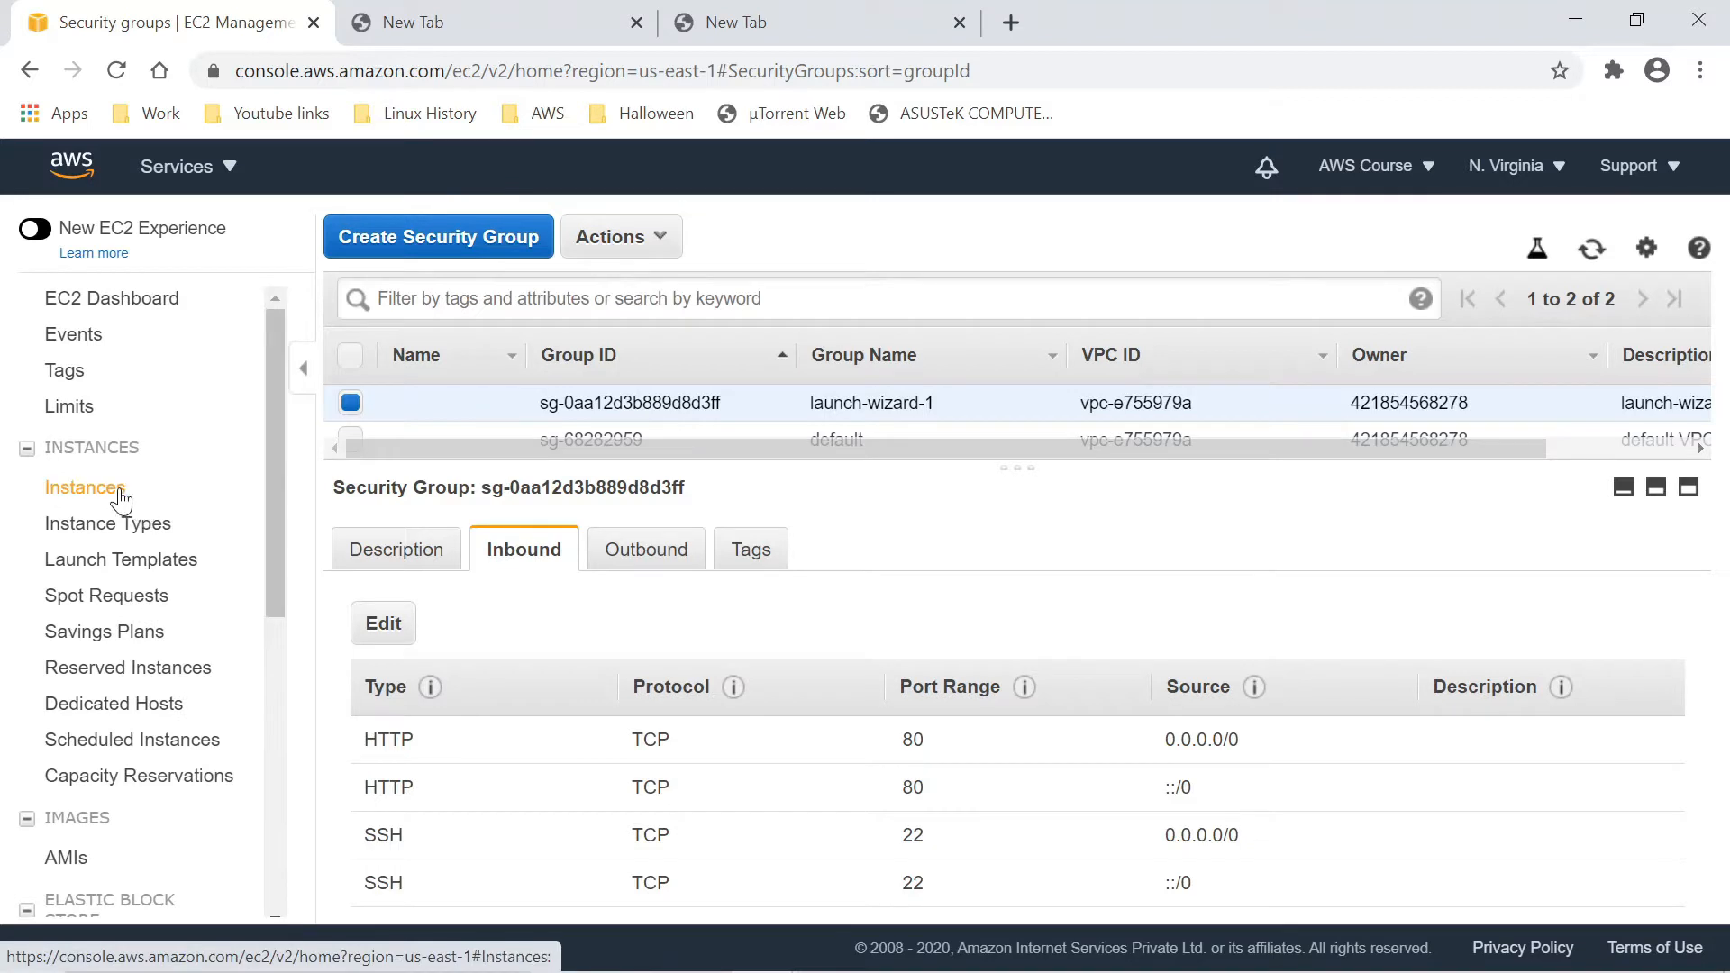
click(134, 493)
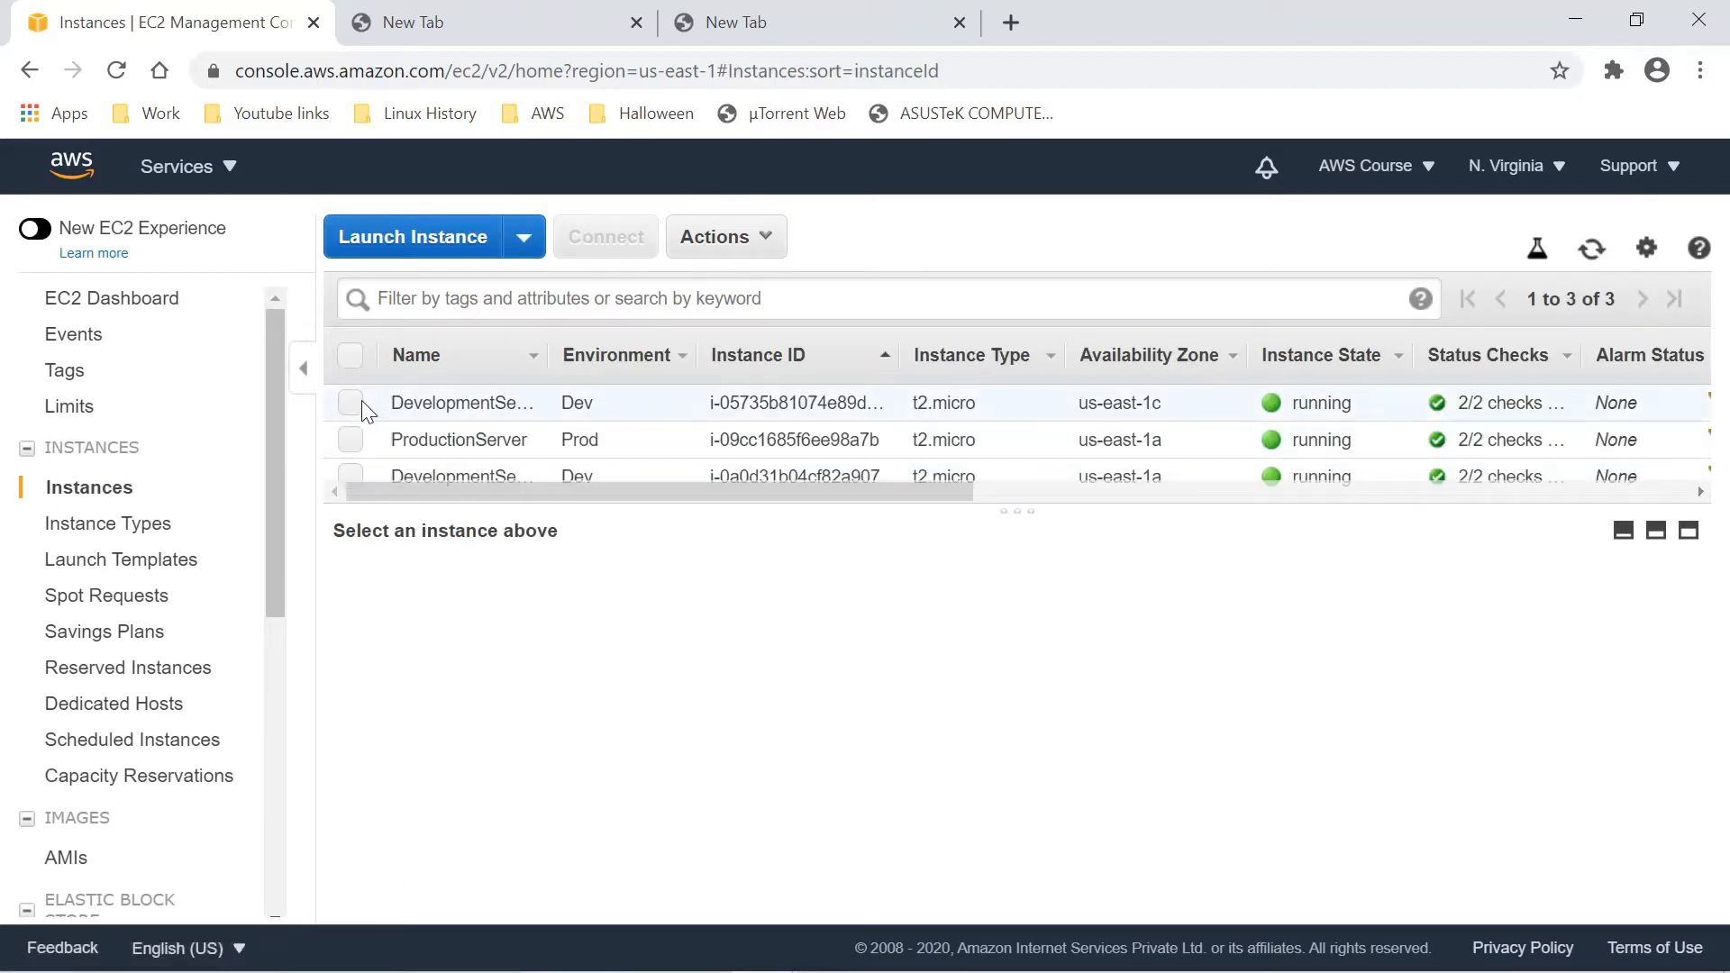
click(351, 402)
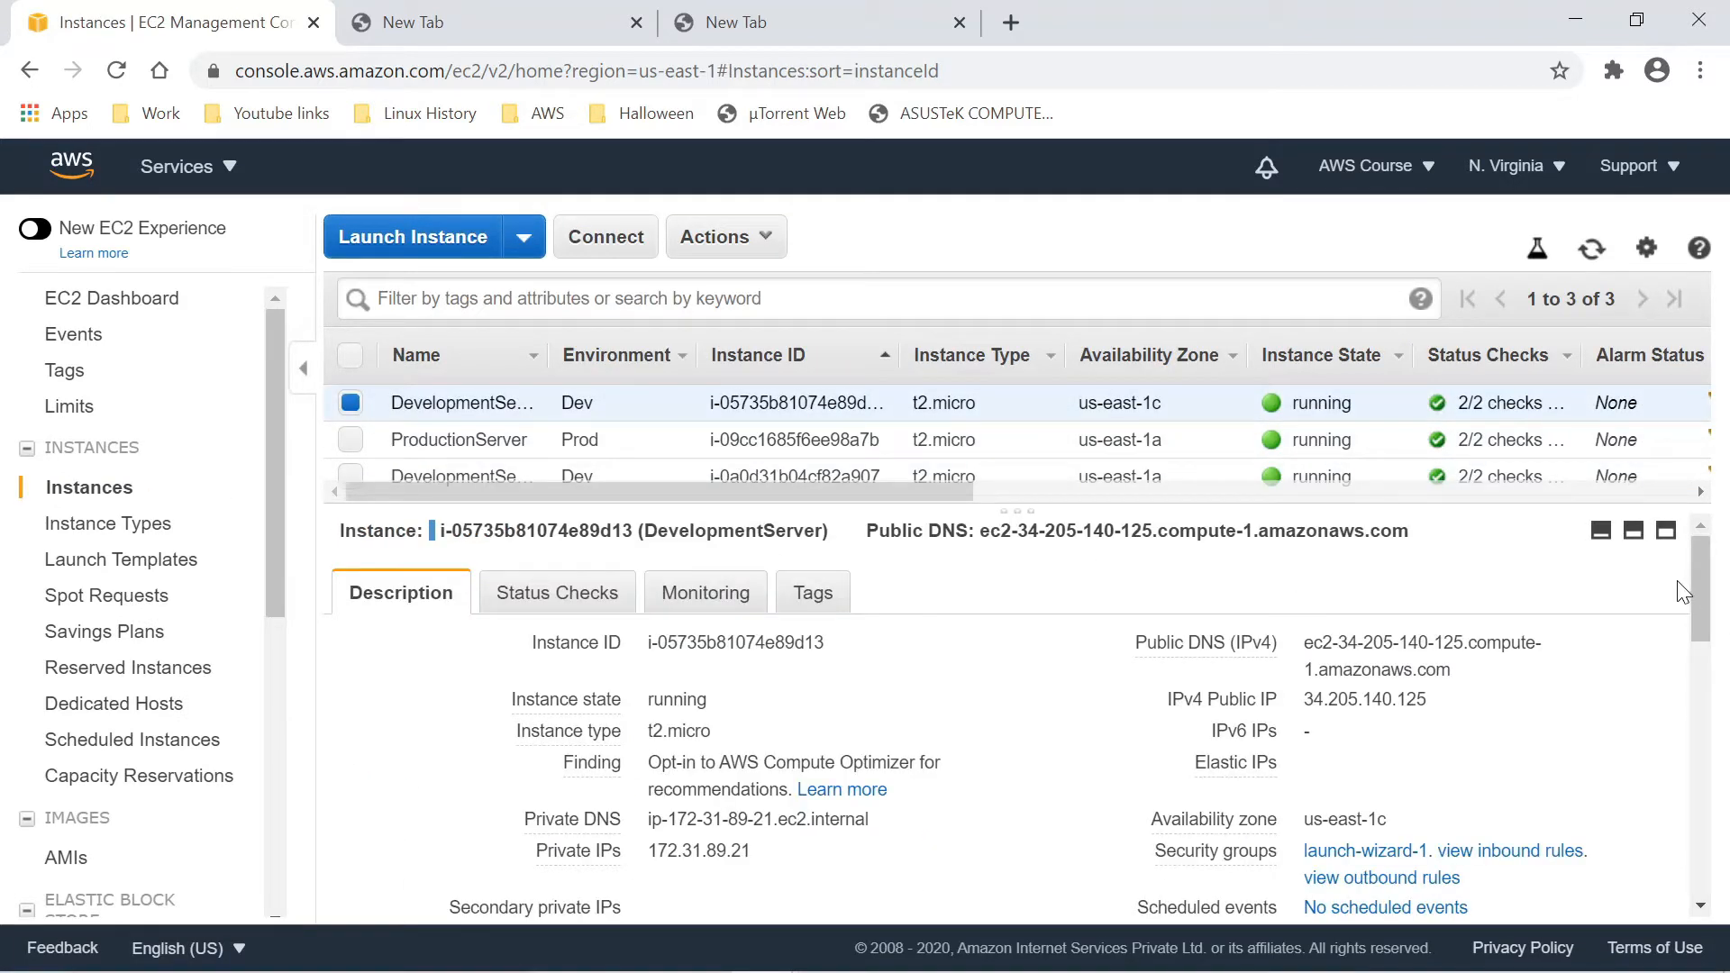
drag(1697, 591, 1697, 601)
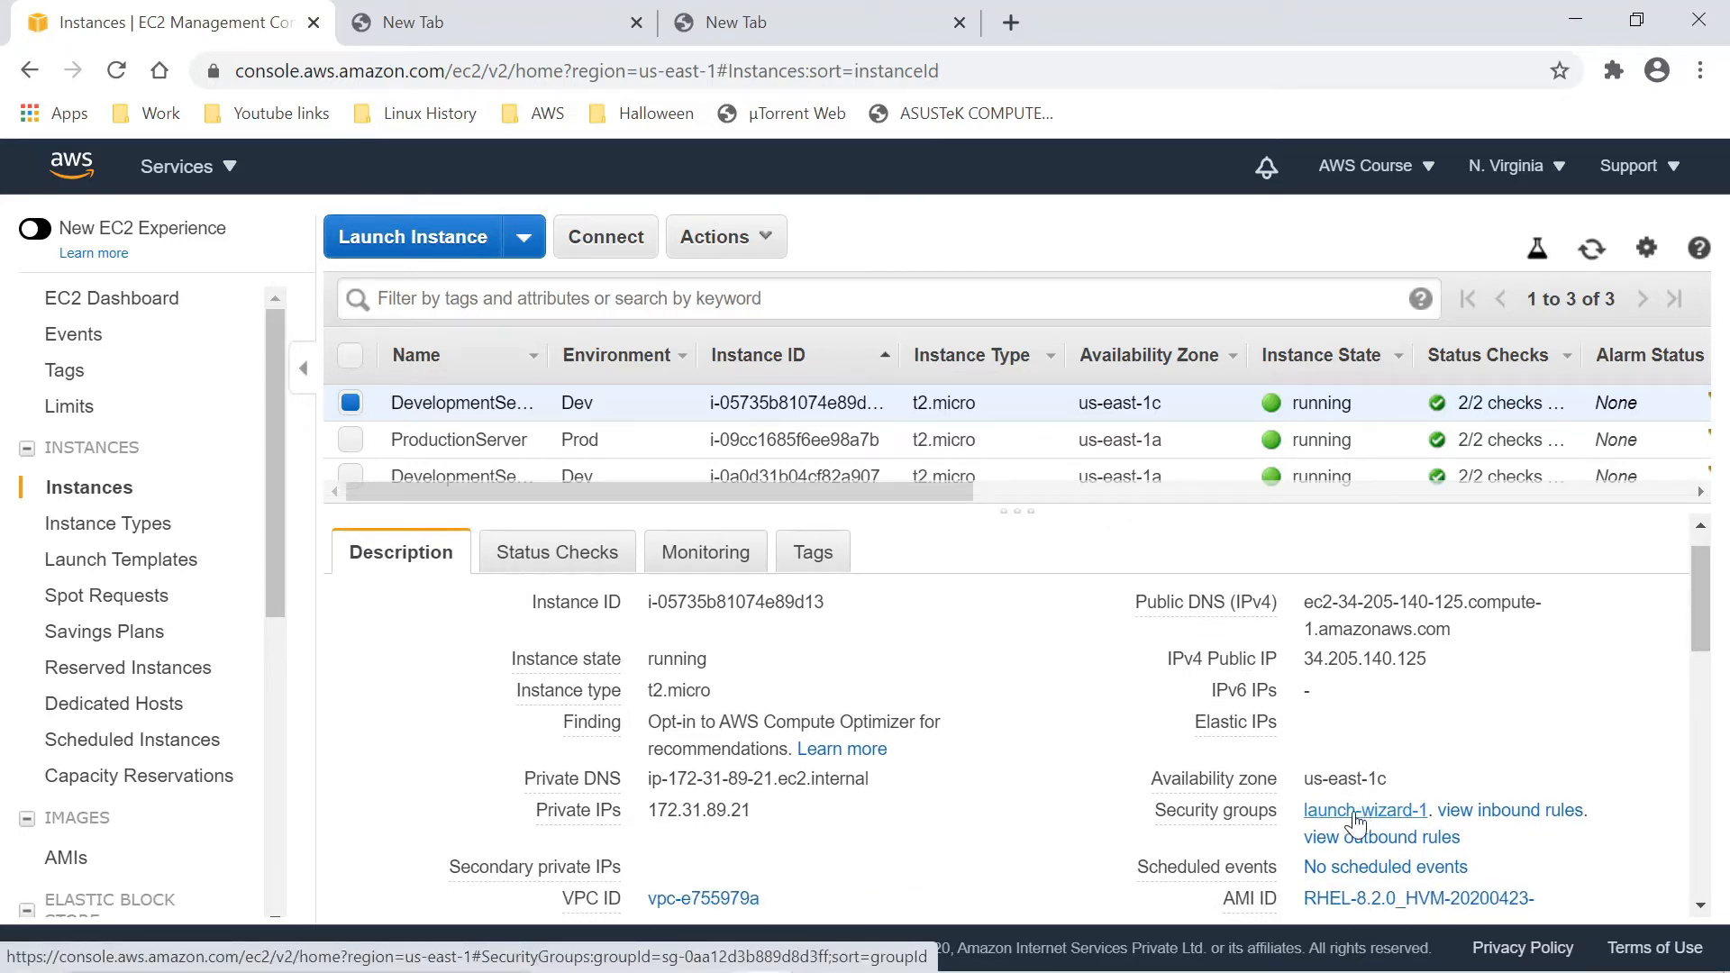
- Copy the IPv4 public IP of DevelopmentServer and load 34.205.140.125 in the first empty browser tab
click(518, 20)
click(116, 70)
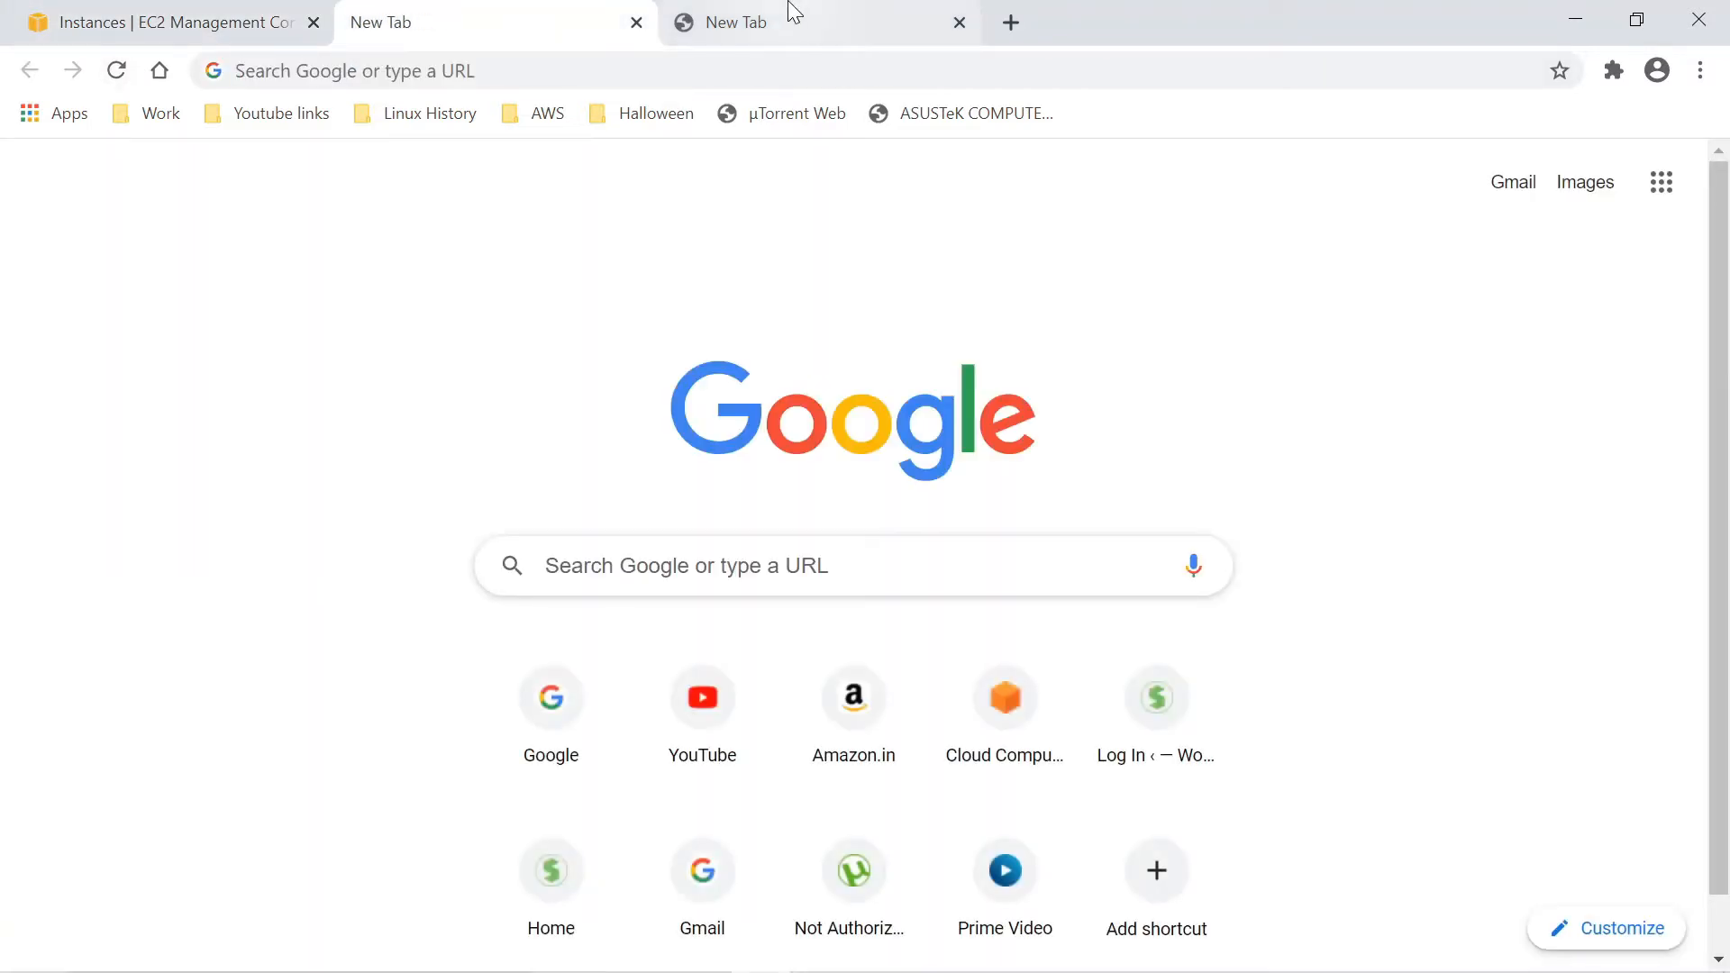
click(146, 23)
click(1446, 661)
click(469, 23)
click(451, 70)
right_click(510, 74)
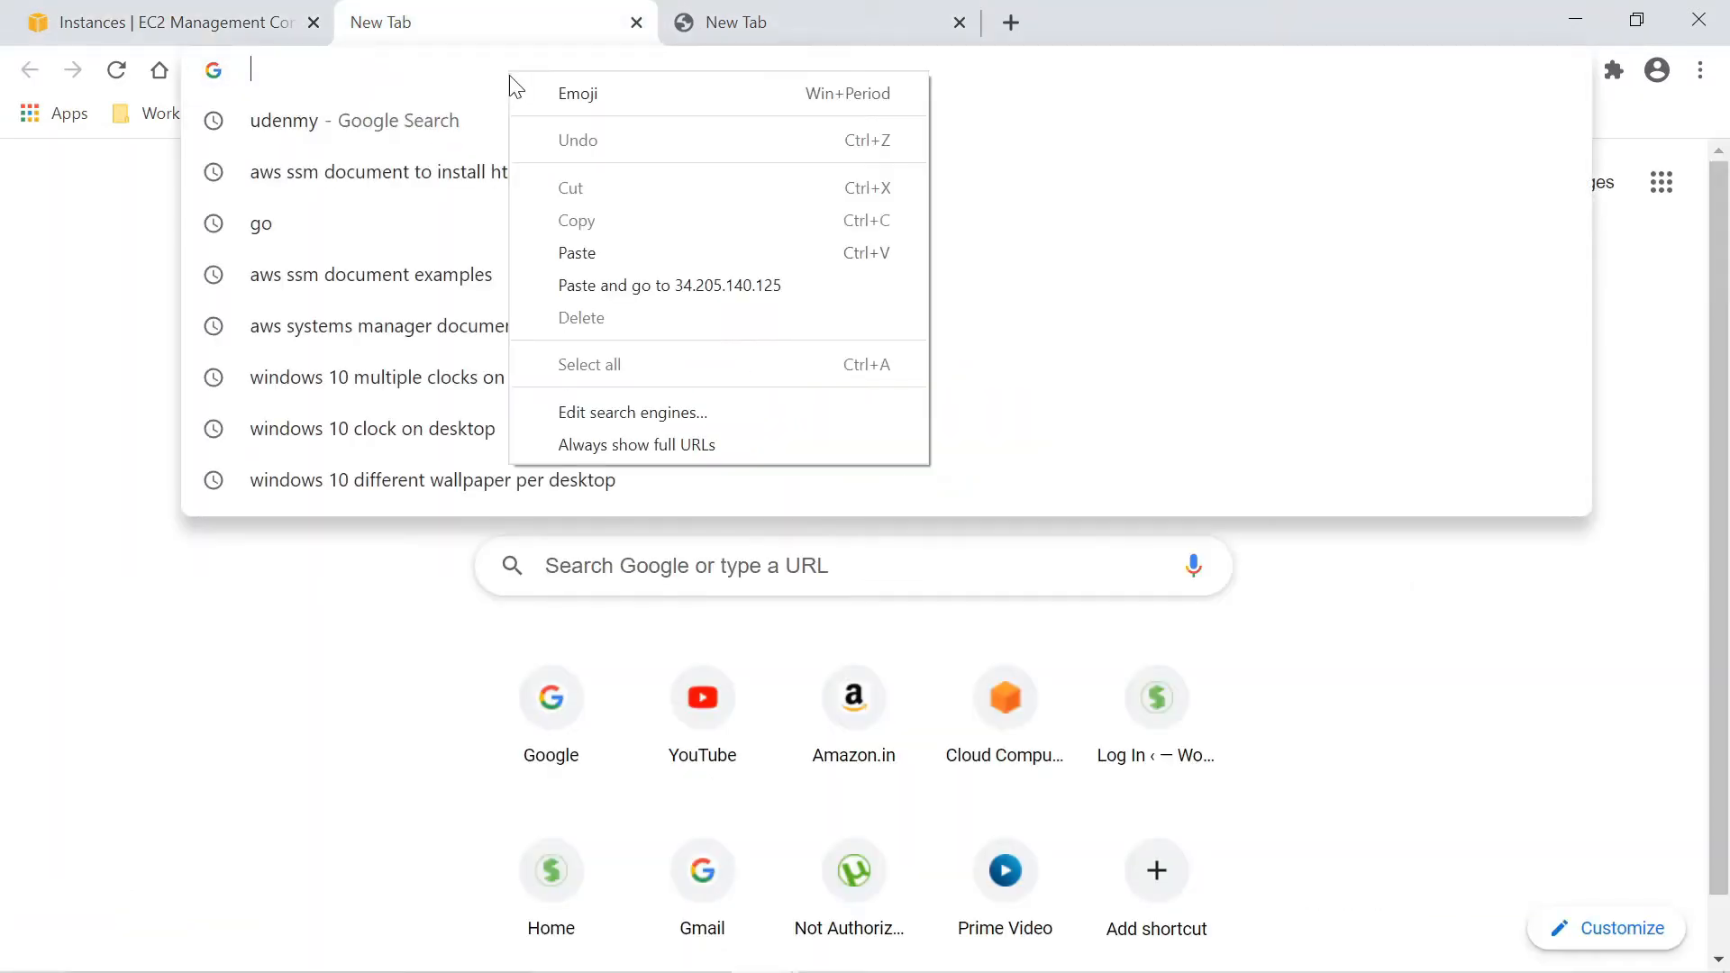
click(612, 285)
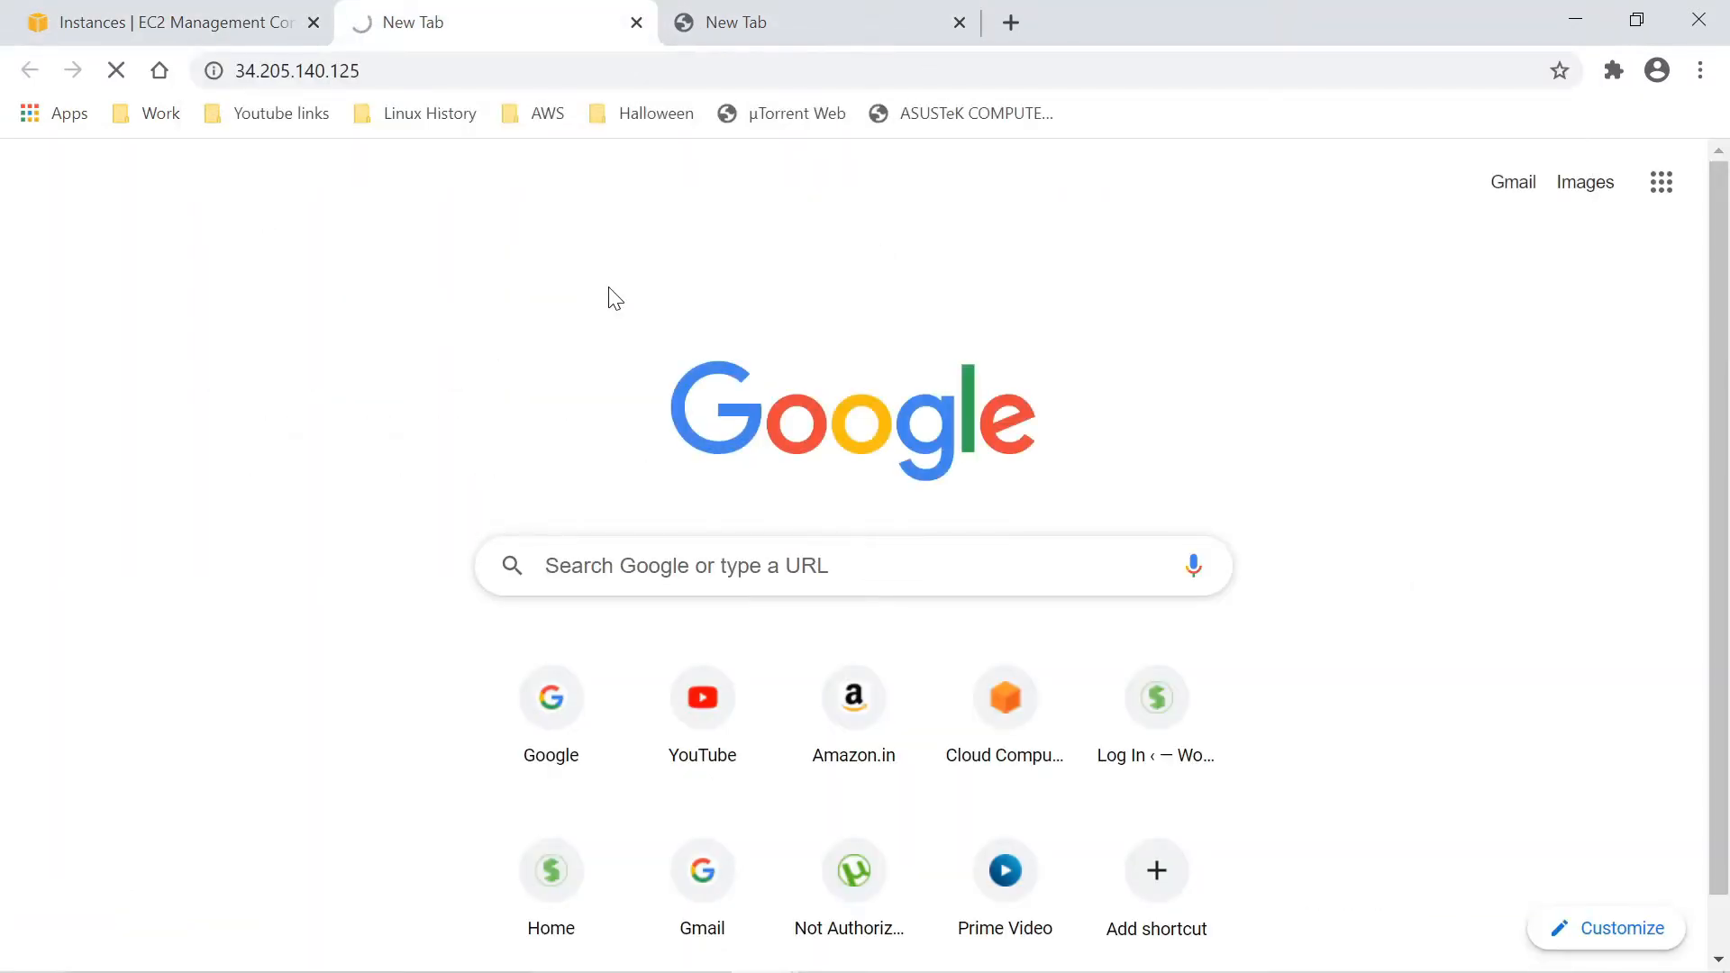
- Copy the IPv4 public IP of DevelopmentServer2 and load 18.206.189.36 in the remaining empty browser tab
click(715, 36)
click(217, 11)
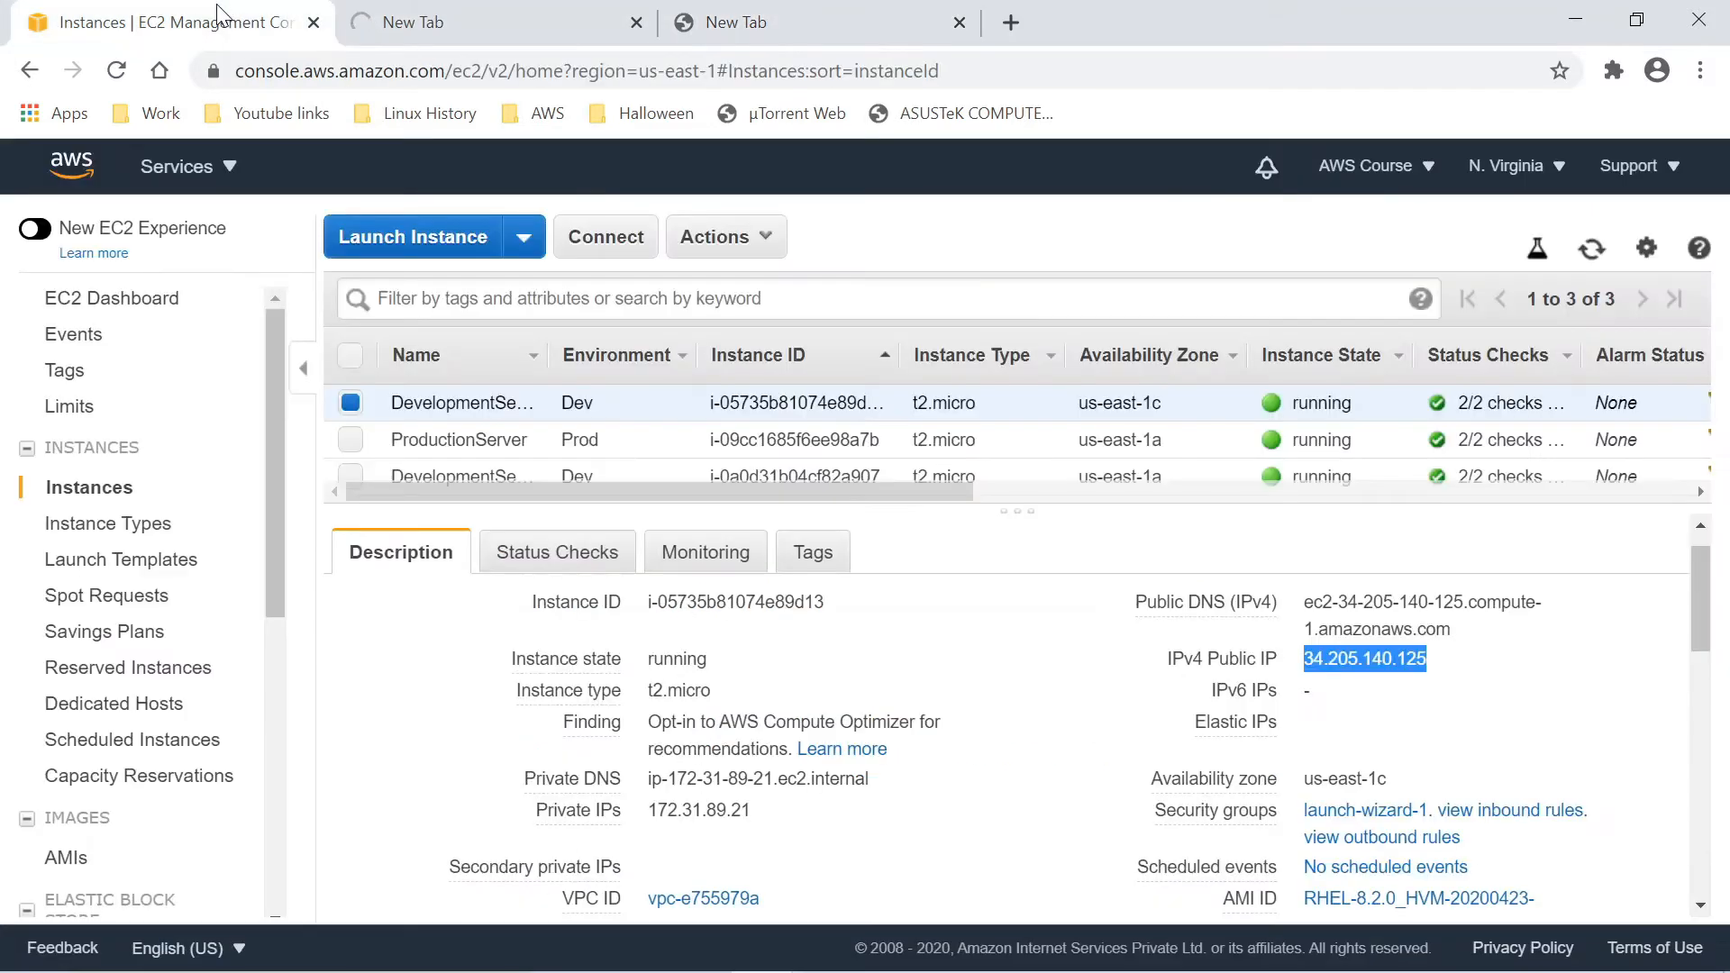
click(351, 402)
scroll(364, 425, down, 1)
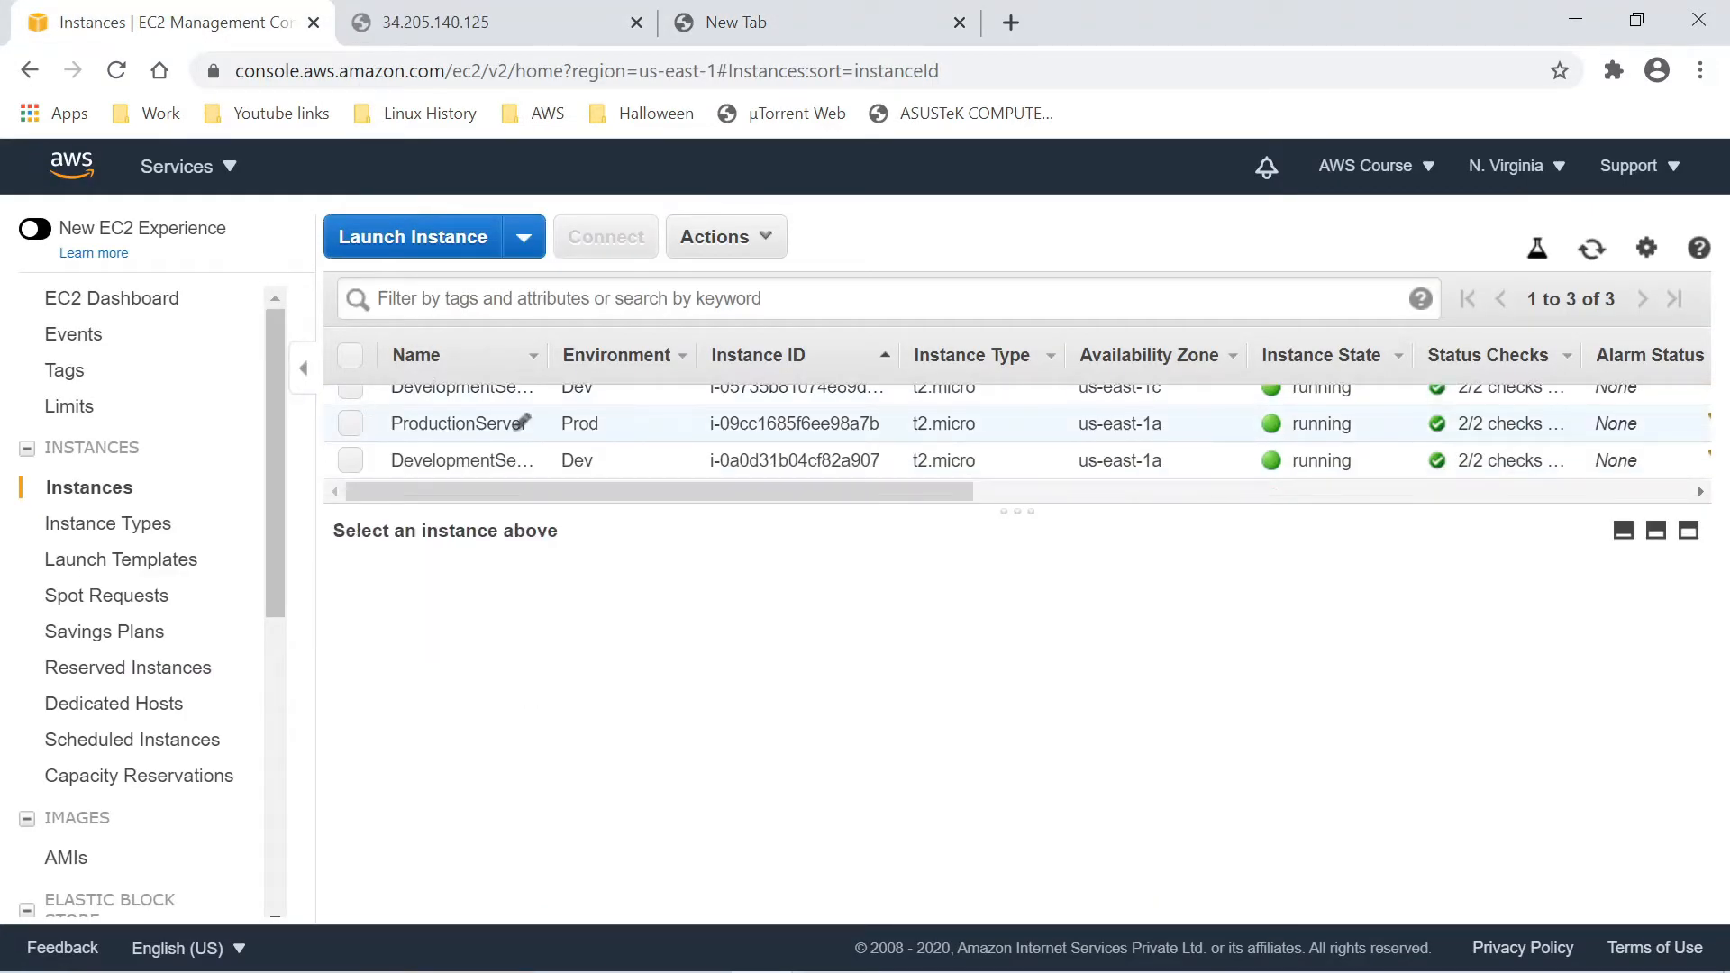
click(350, 460)
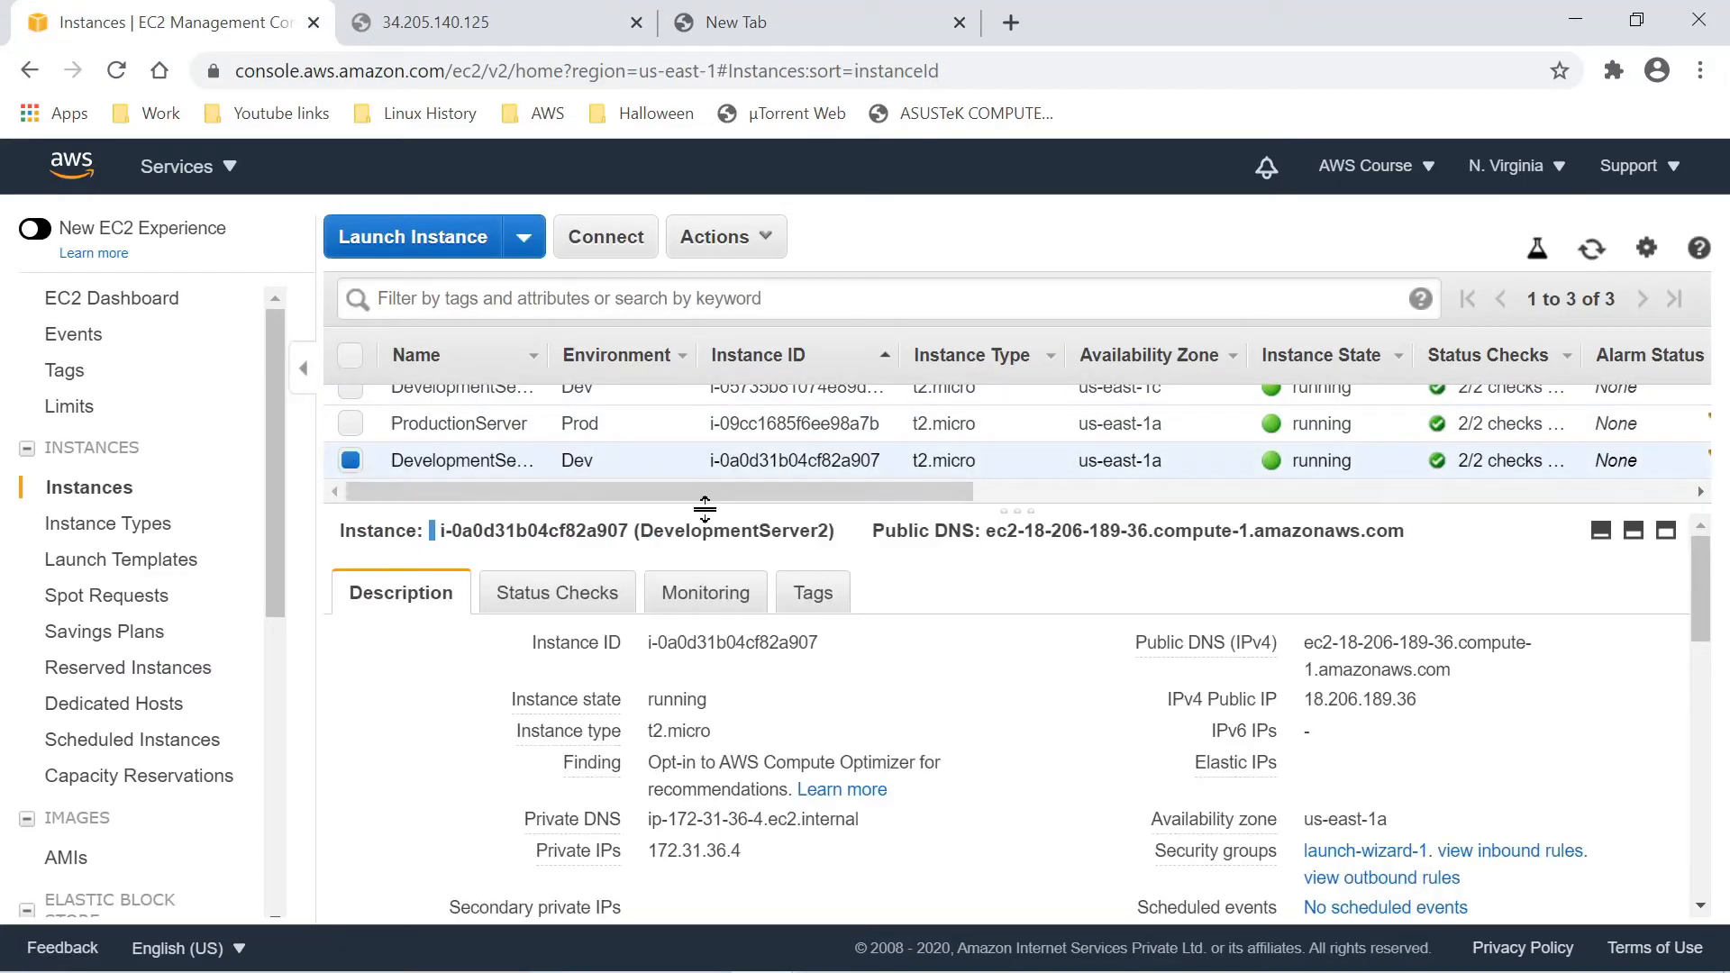
click(1439, 702)
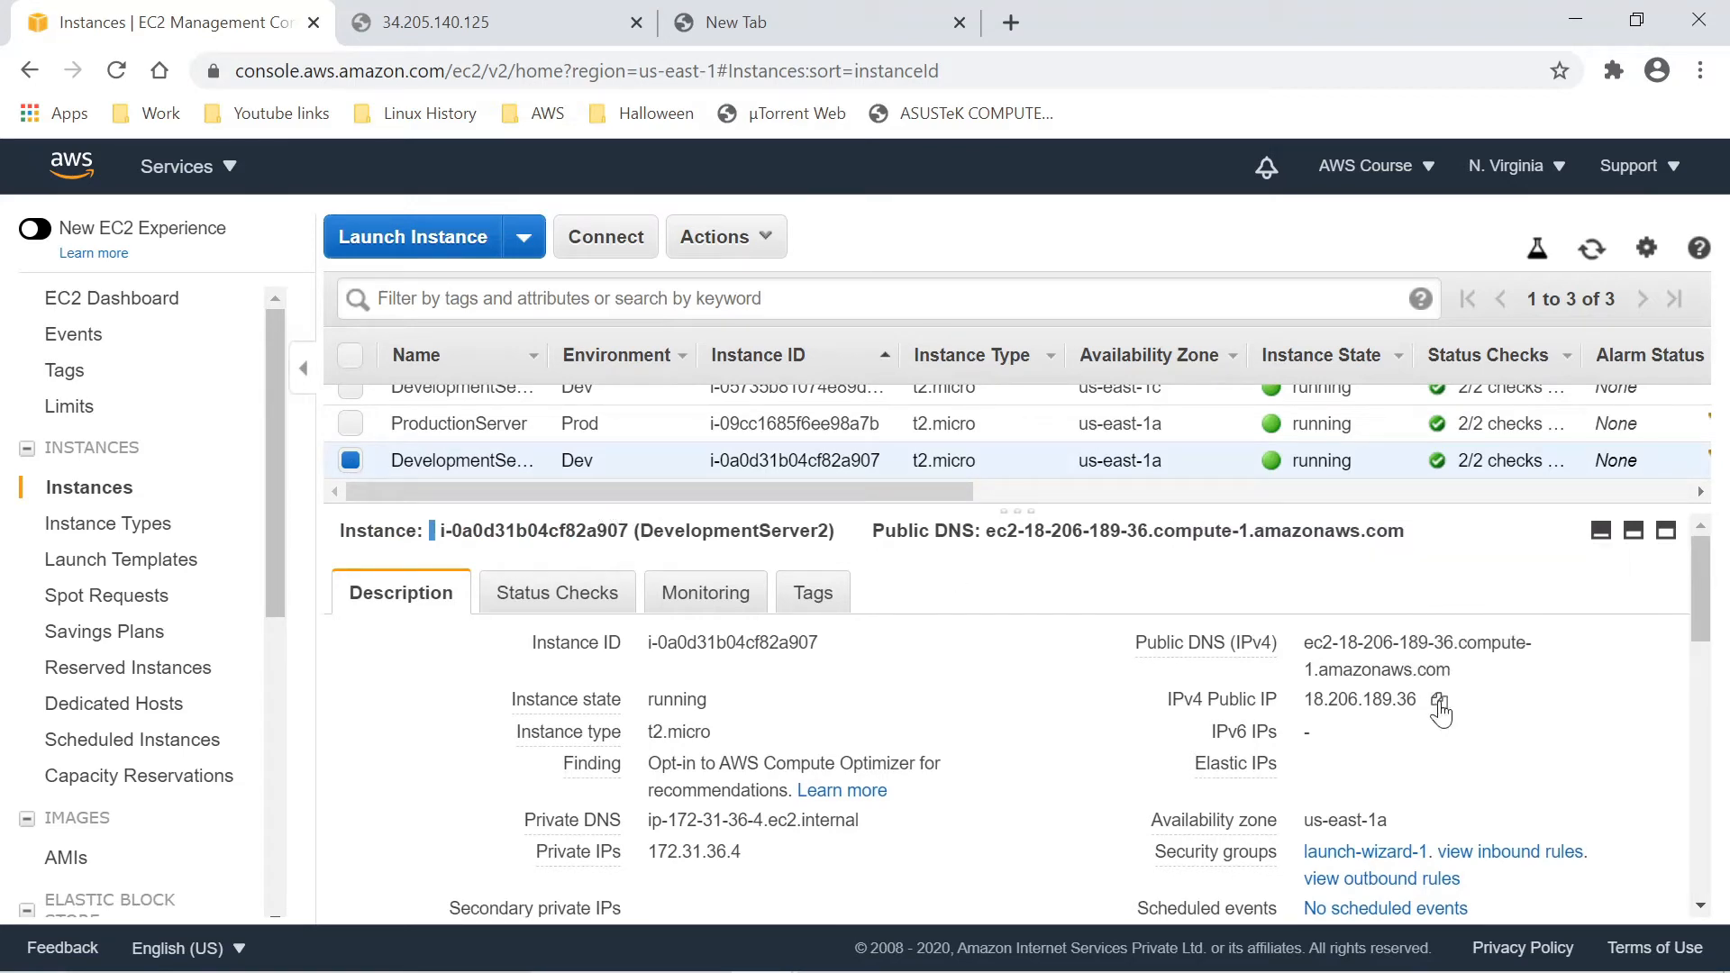
click(736, 21)
key(ctrl+v)
click(606, 73)
click(606, 73)
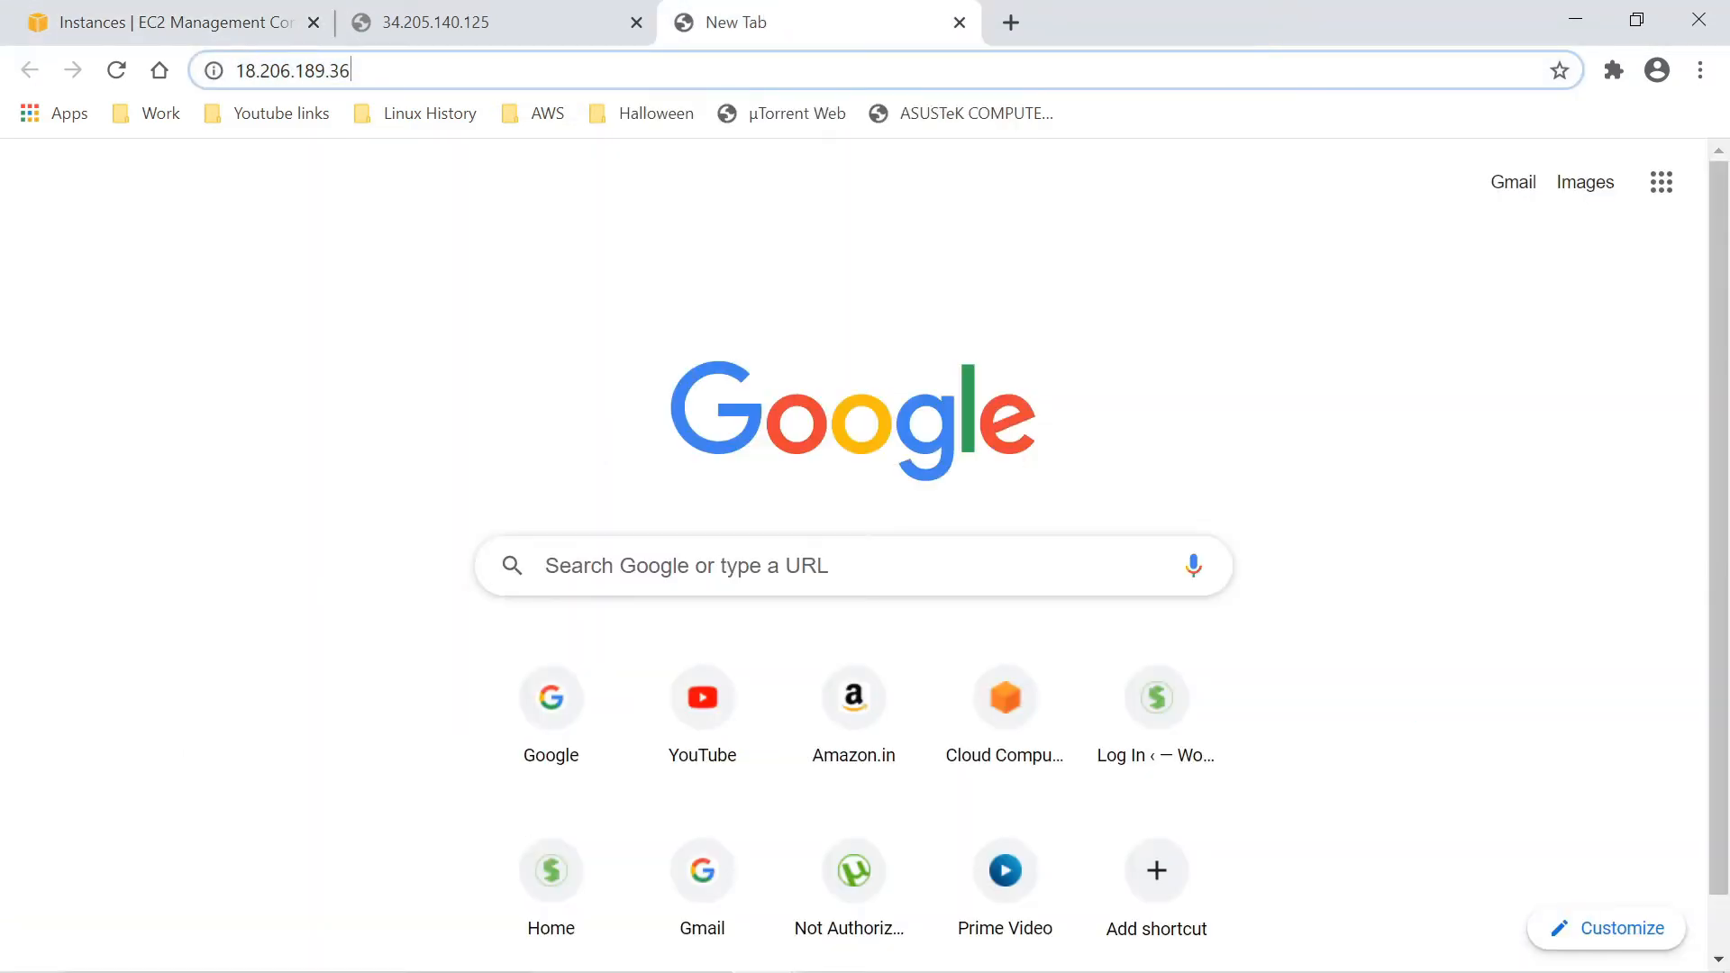
key(Return)
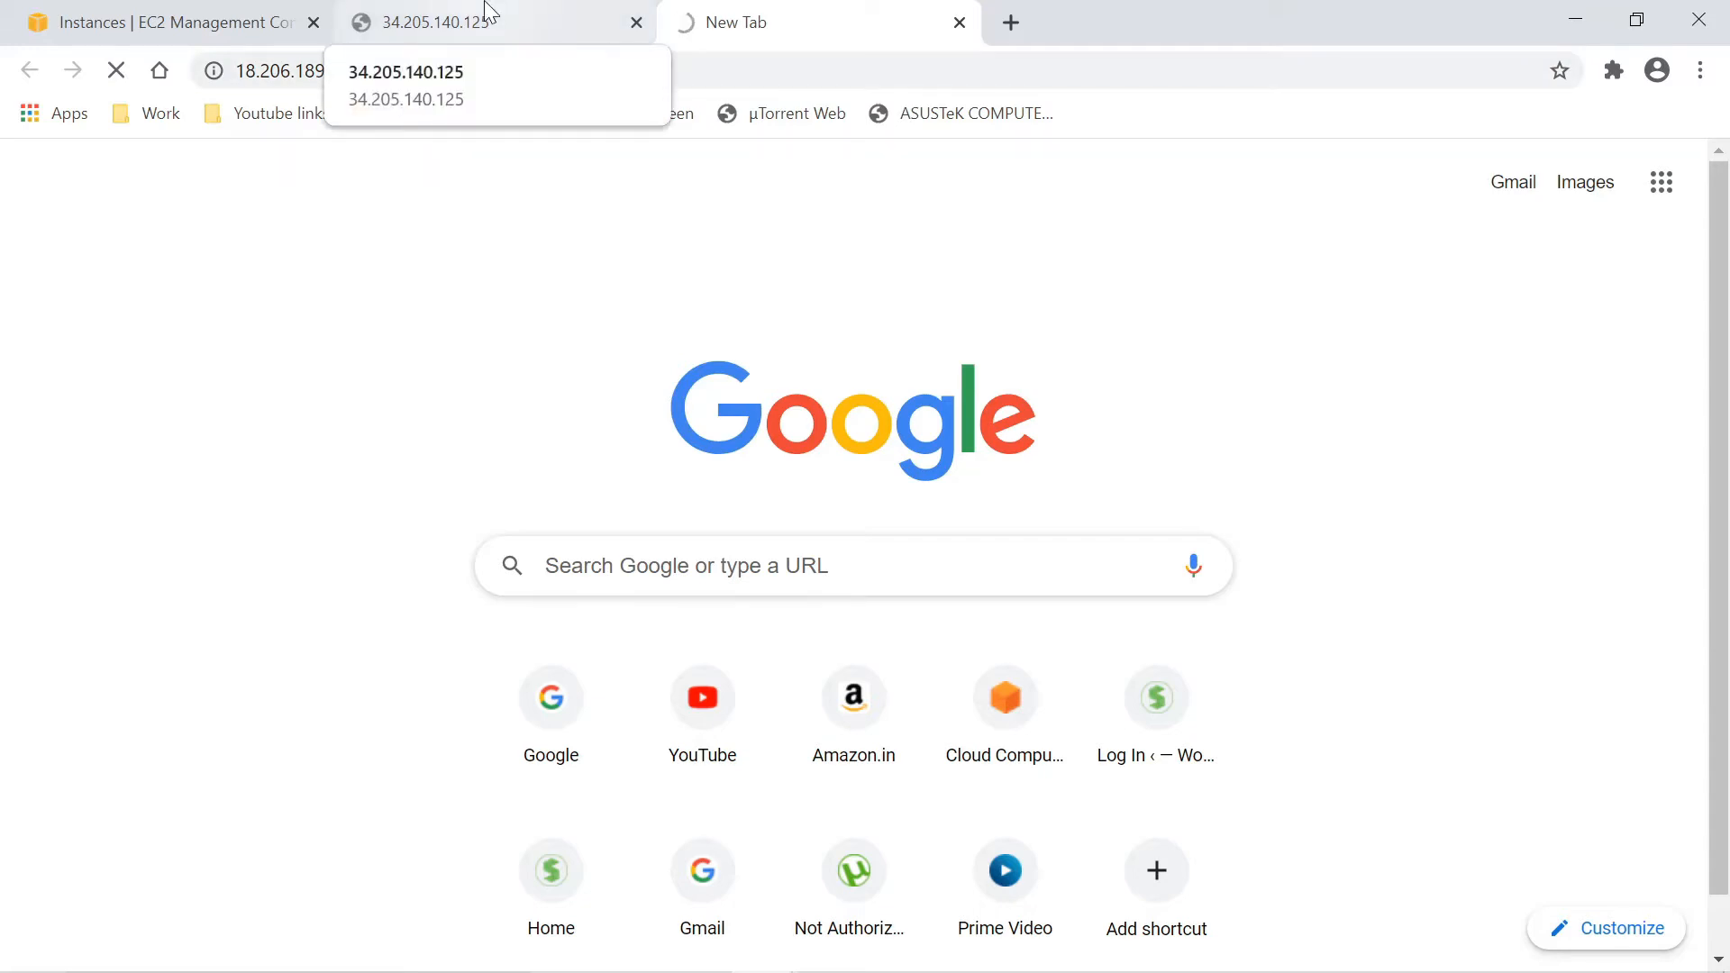
- Reload the server page, return to the EC2 instances, and enlarge the list to show all three instances
key(F5)
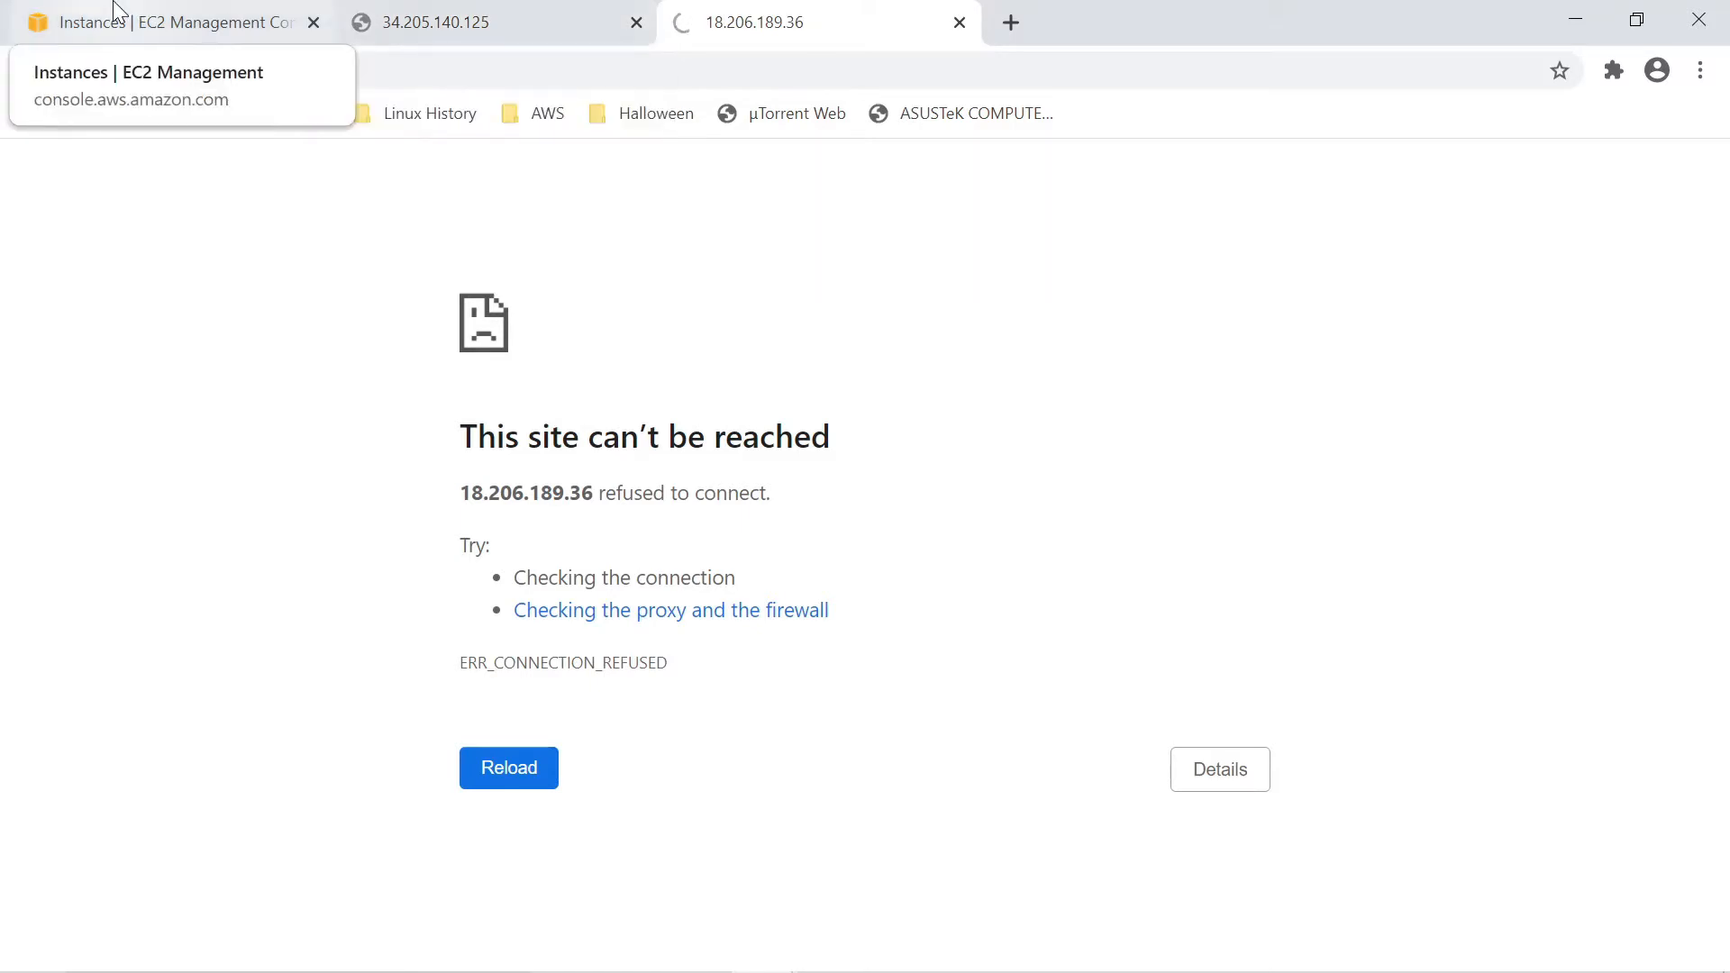
click(162, 21)
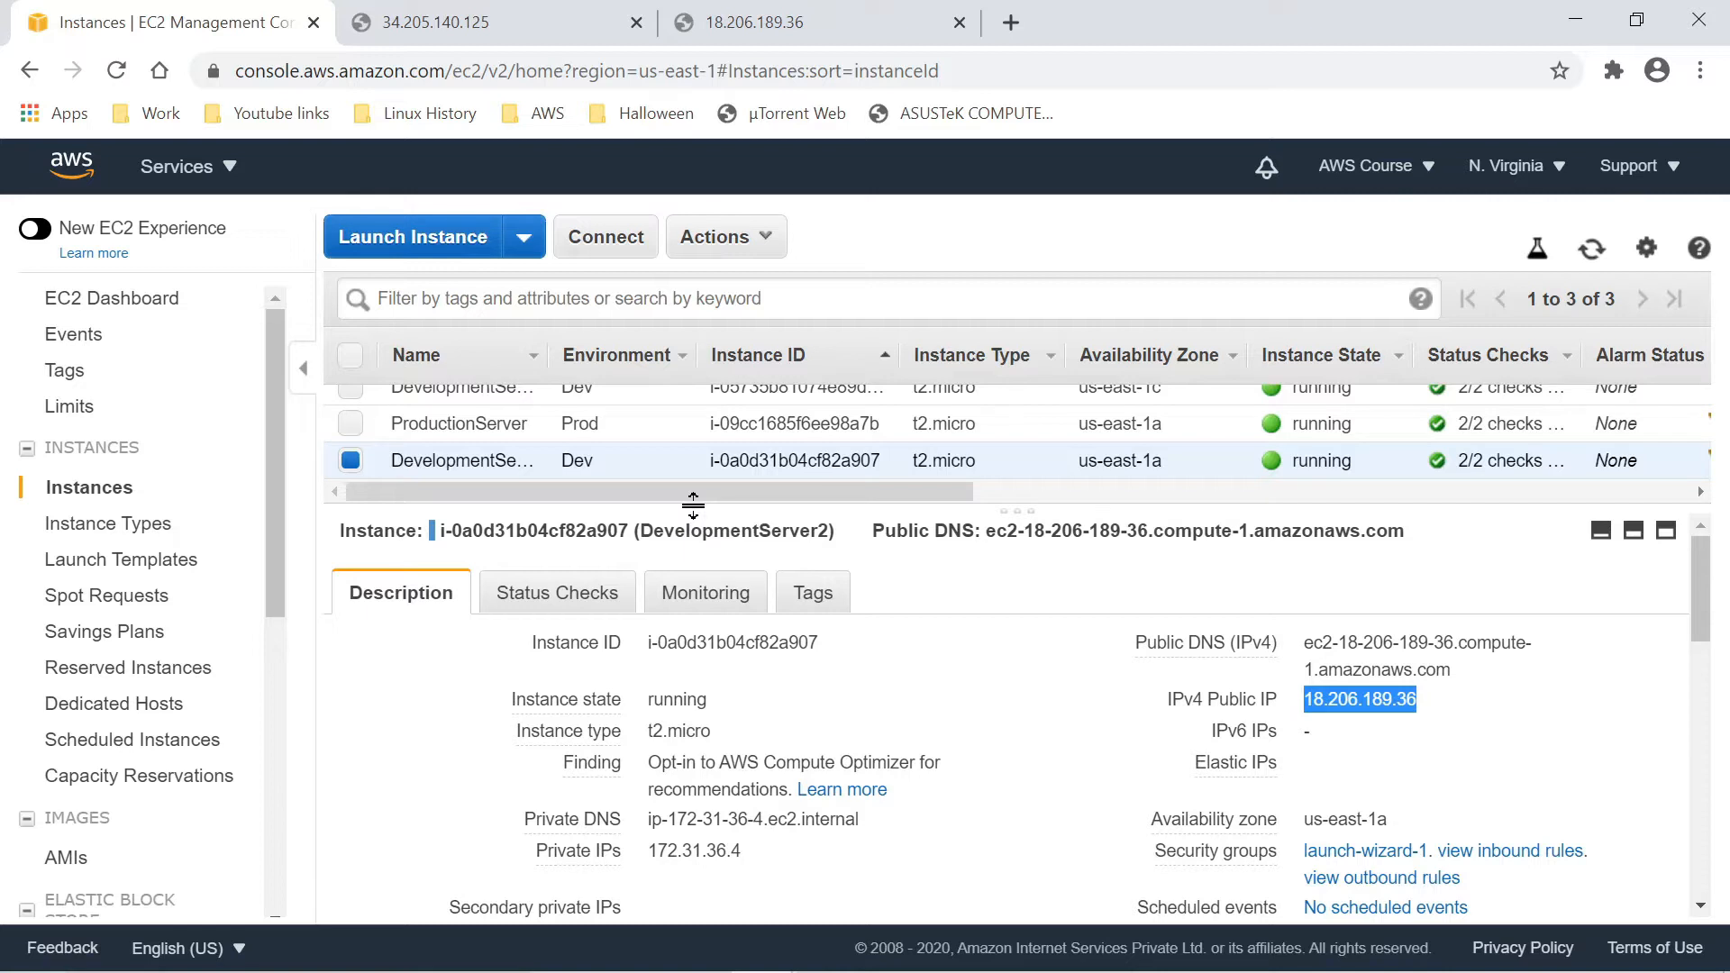
drag(1027, 504, 1024, 545)
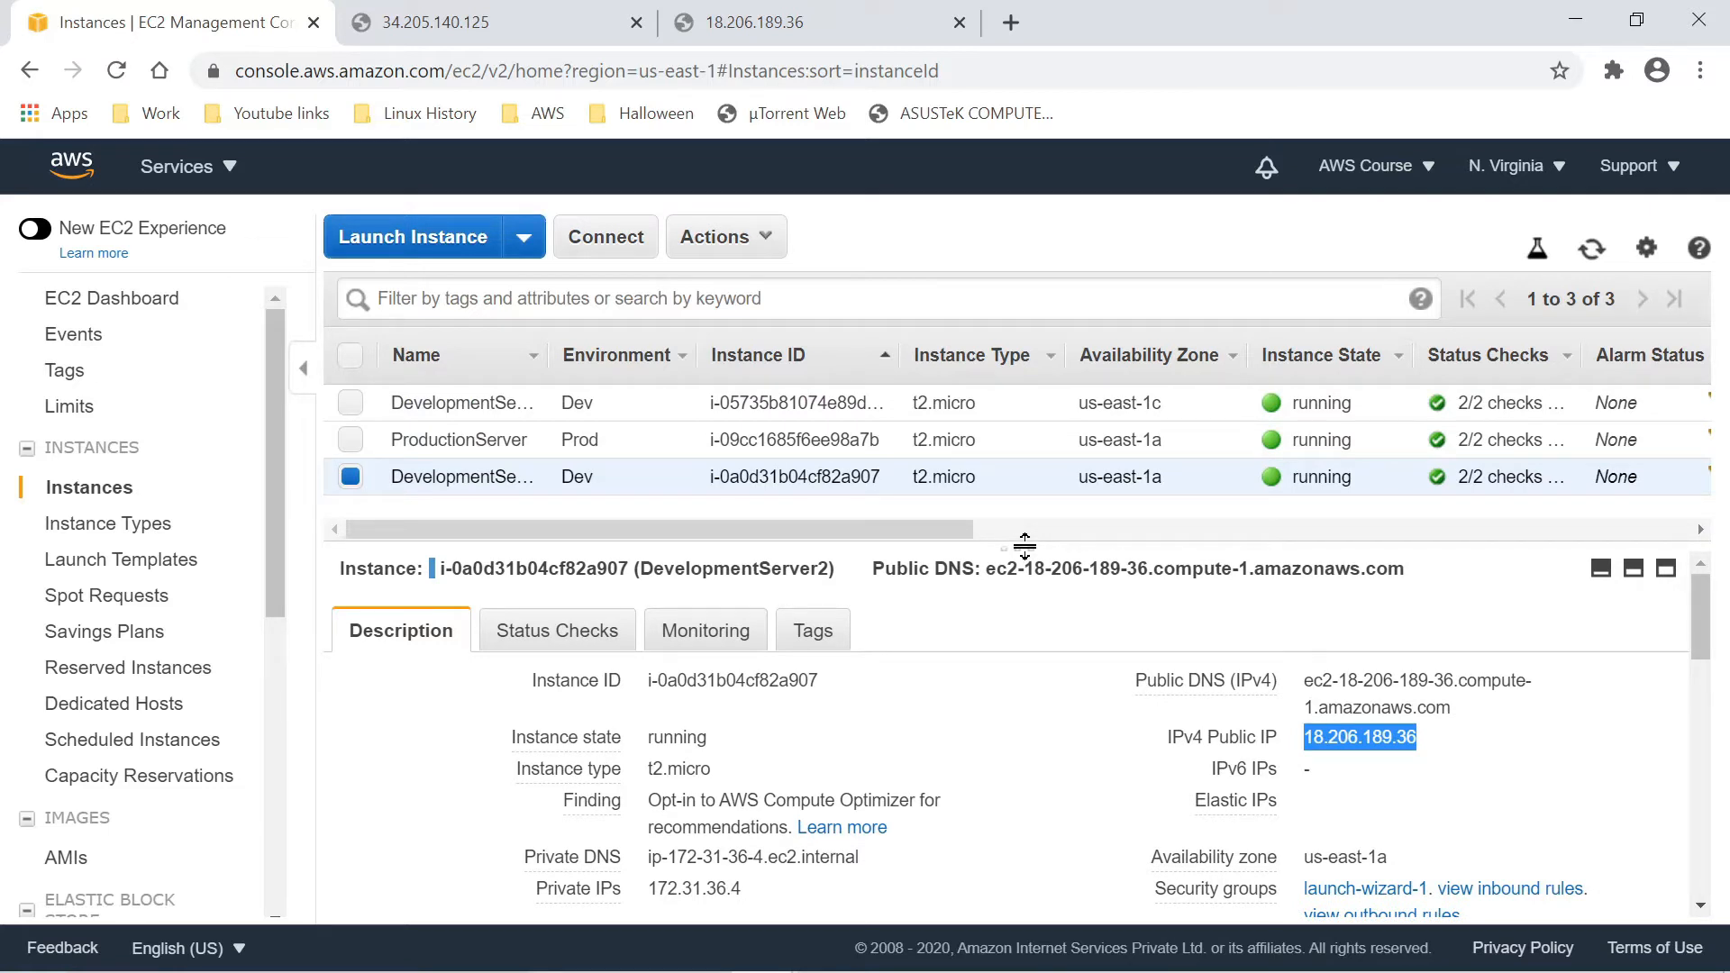
- Open Systems Manager in a new browser tab and go to its shared Documents page
click(231, 167)
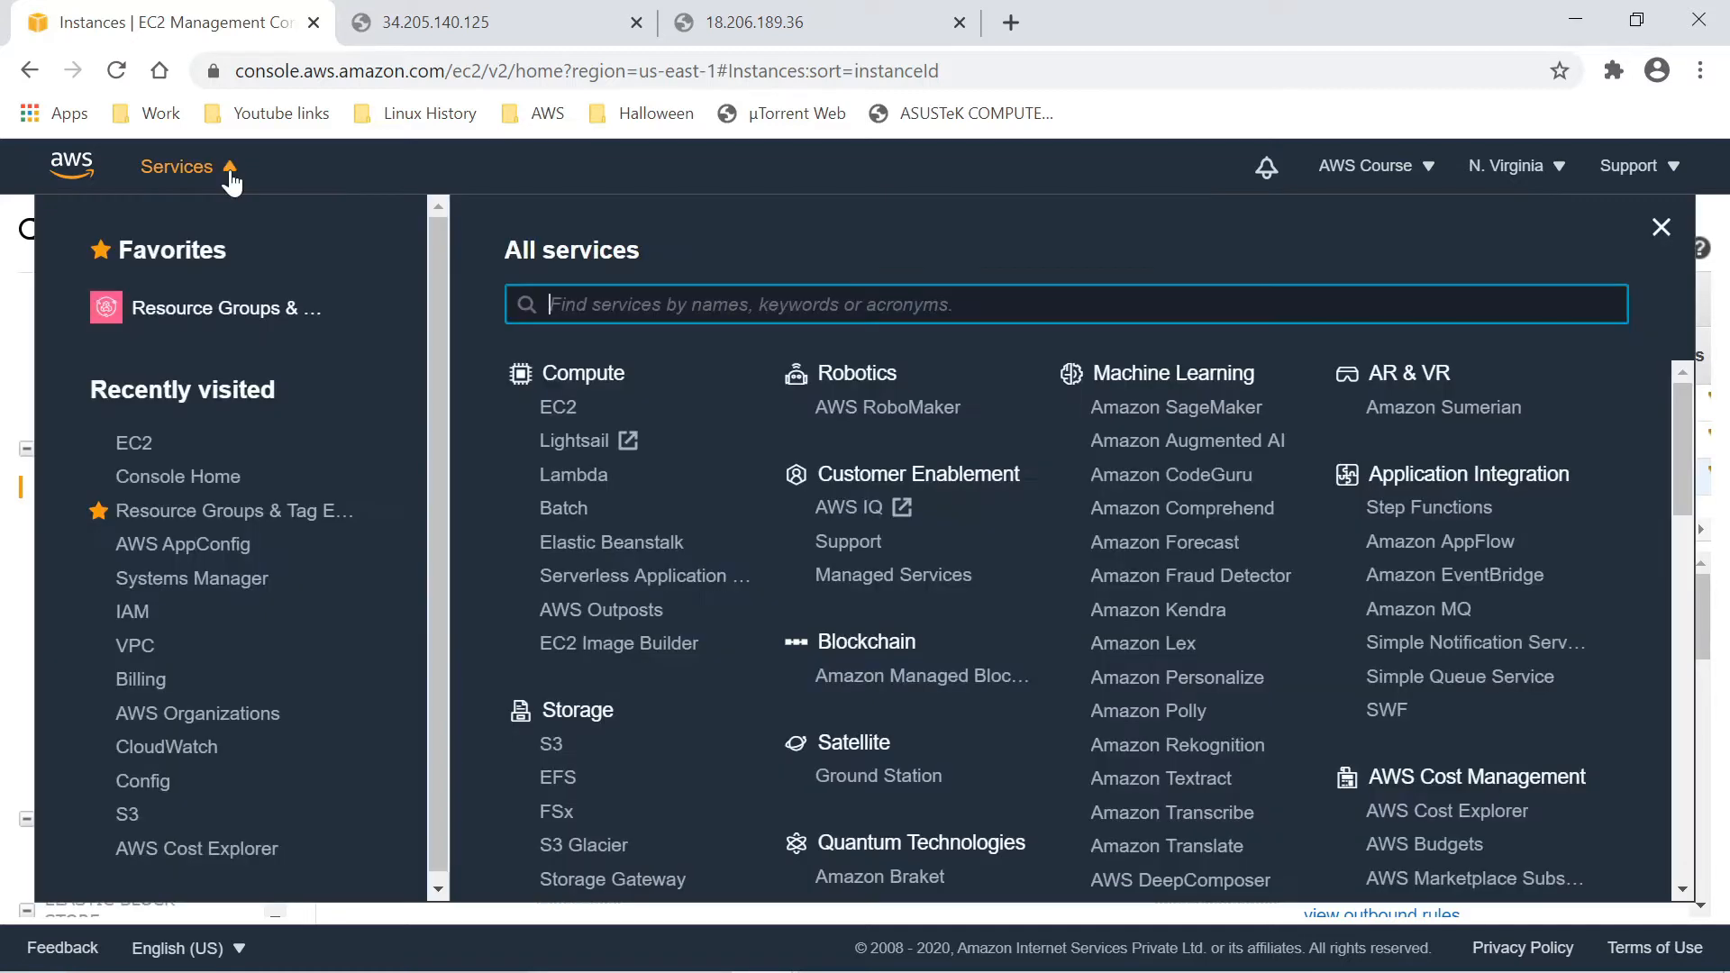
right_click(232, 574)
click(245, 587)
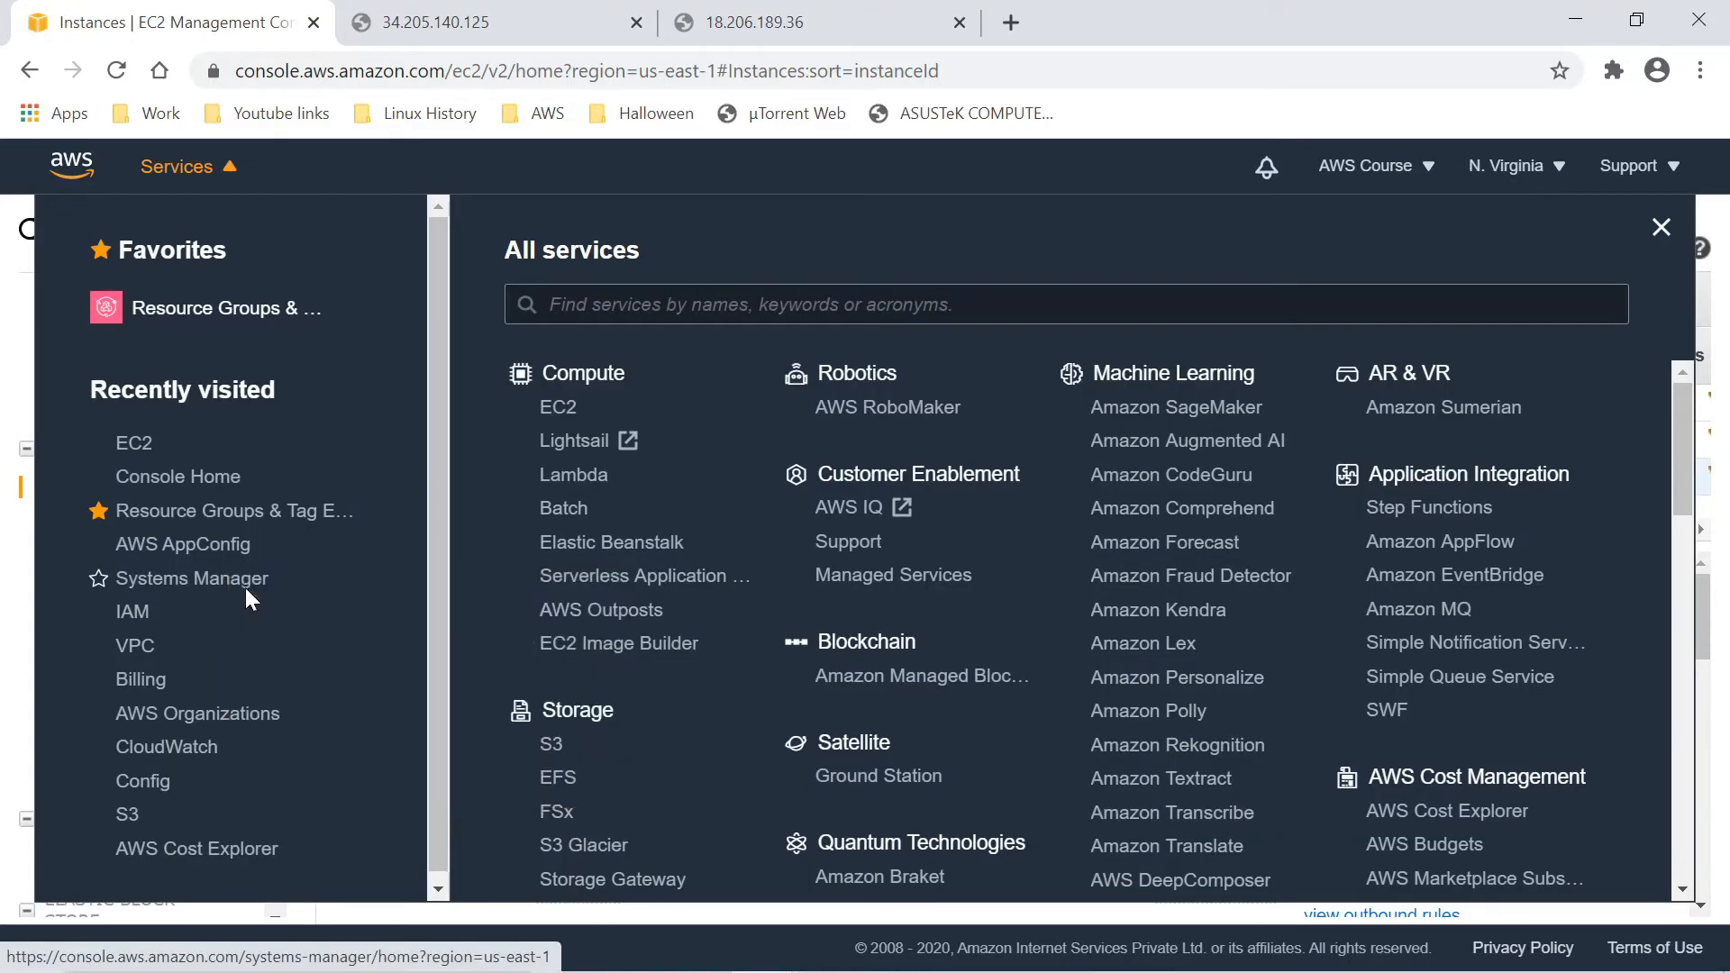
click(1660, 227)
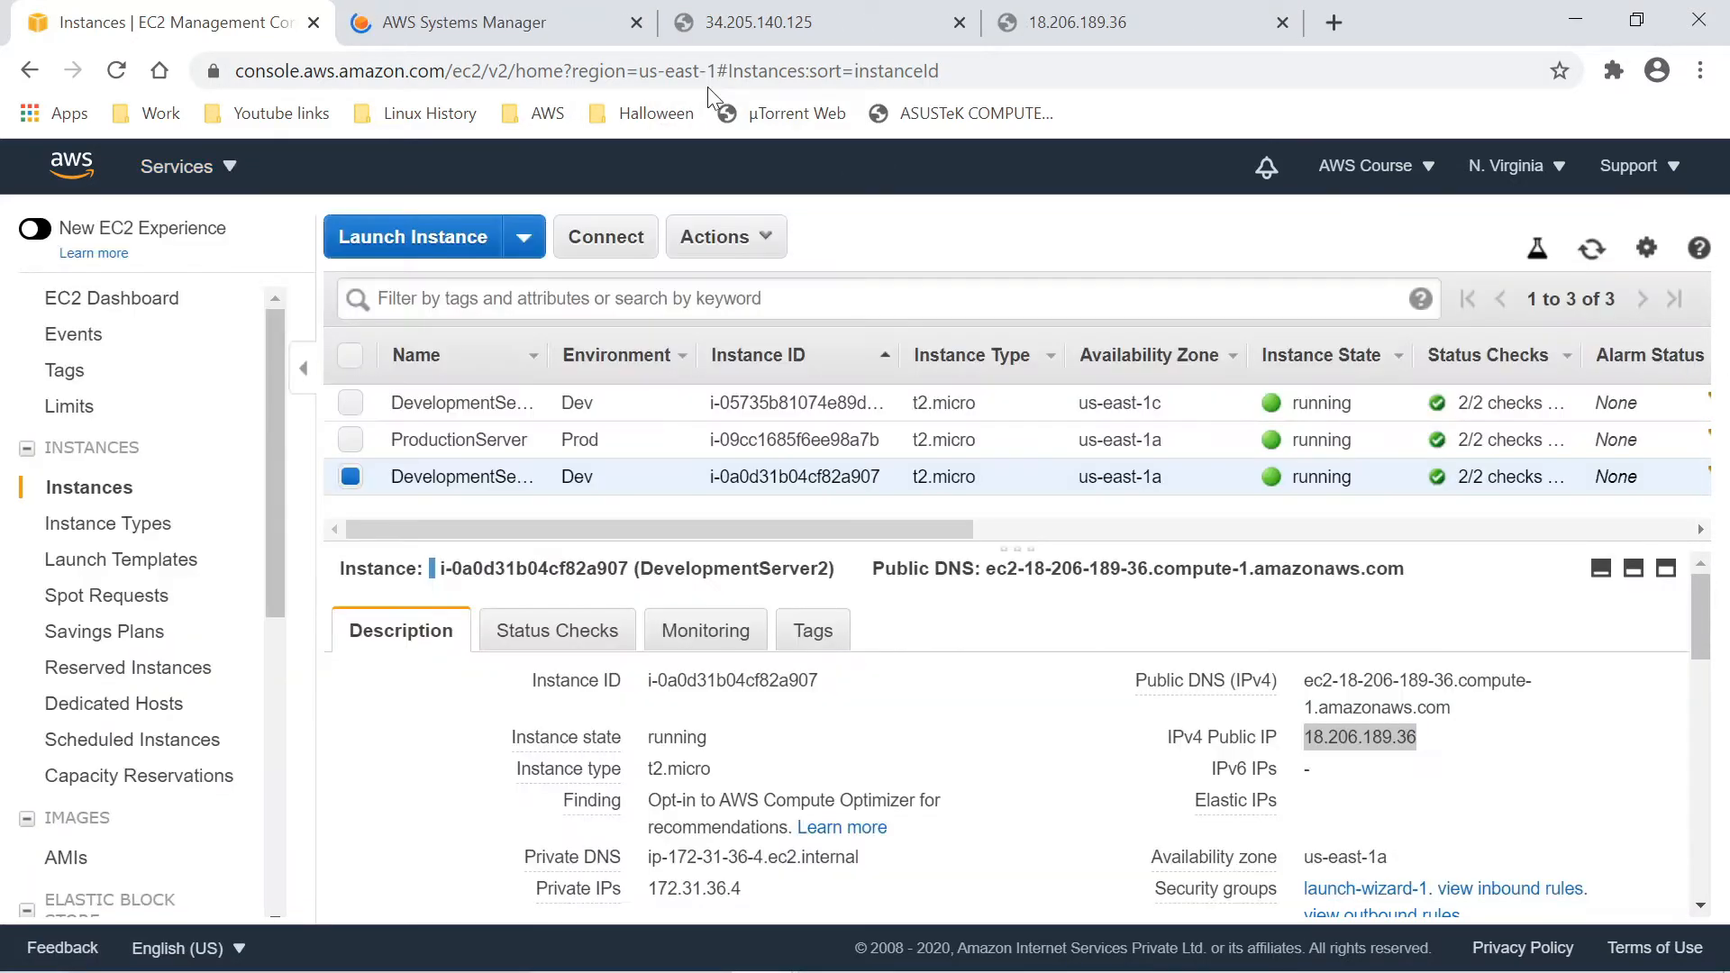
click(469, 22)
scroll(252, 547, down, 6)
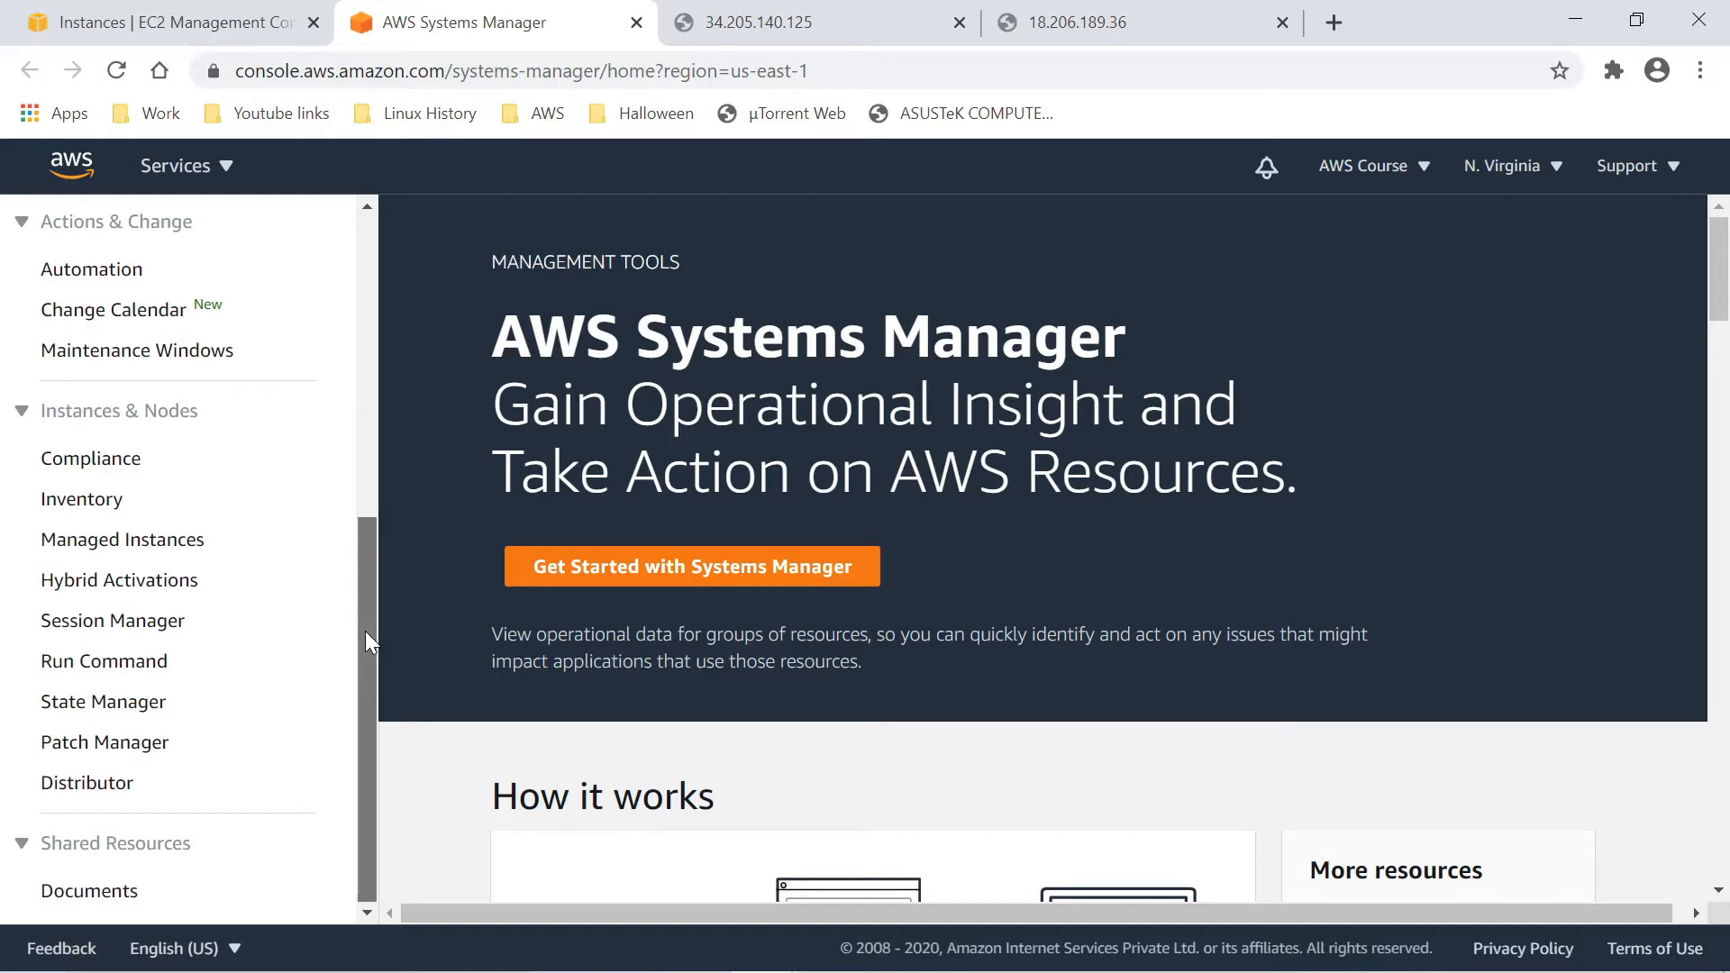
click(91, 900)
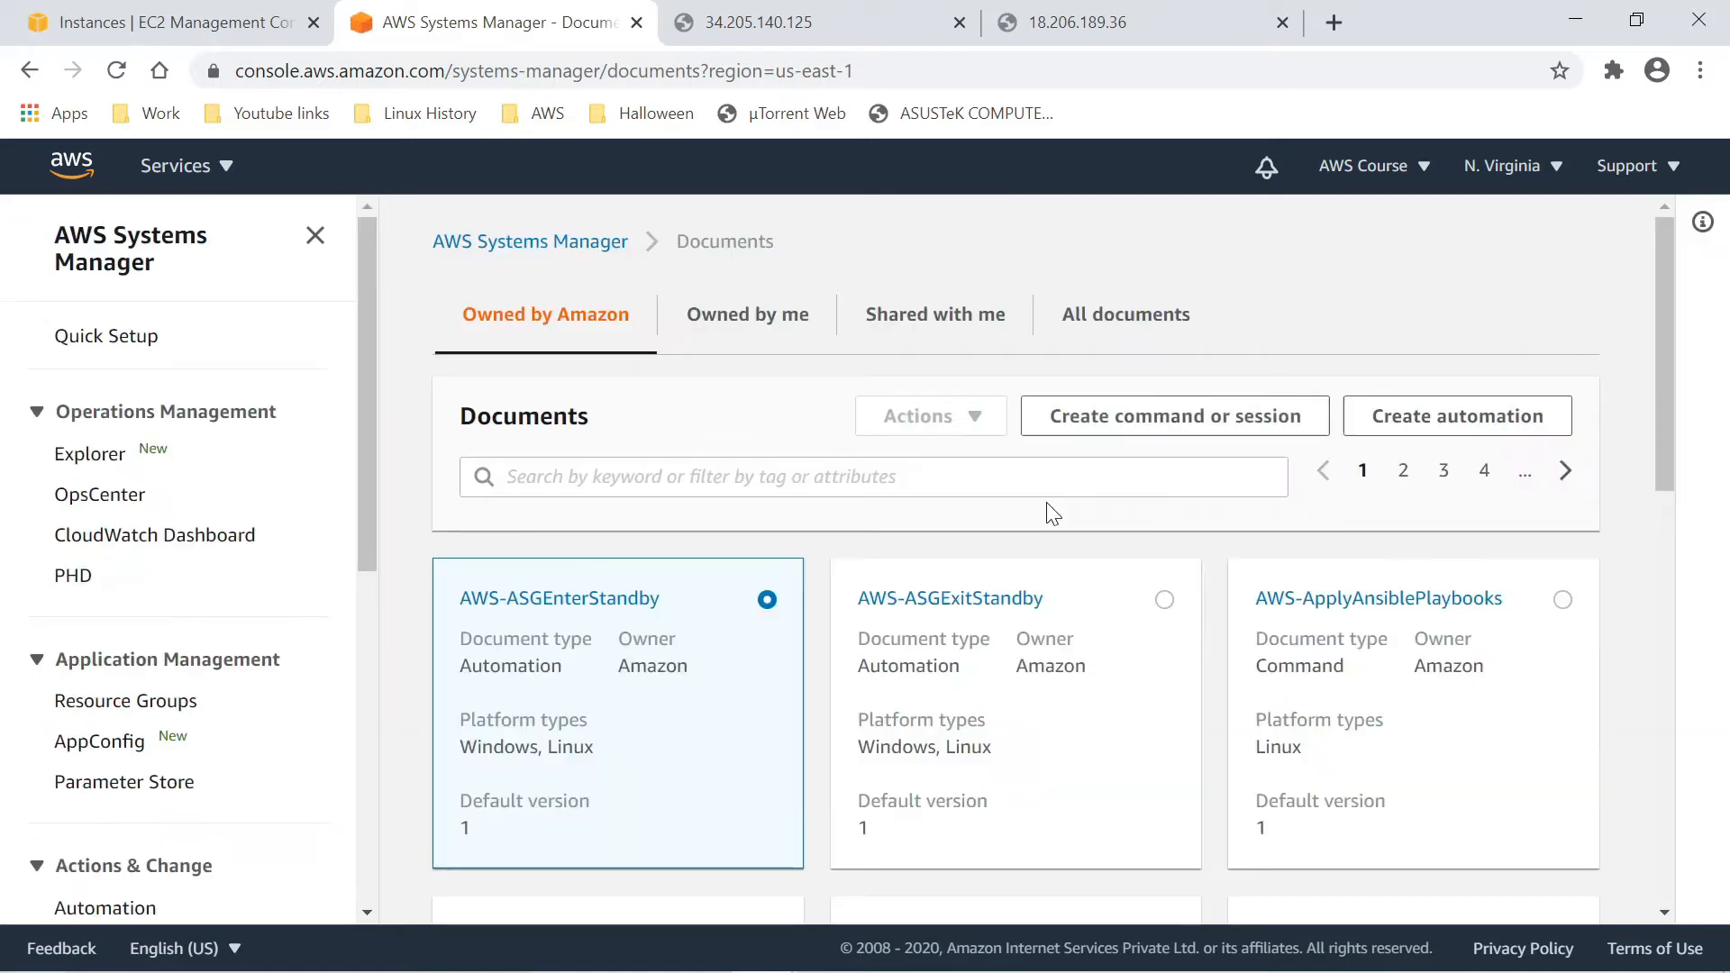
- Look through the Systems Manager documents owned by Amazon and return to the start of the list
scroll(996, 490, down, 1)
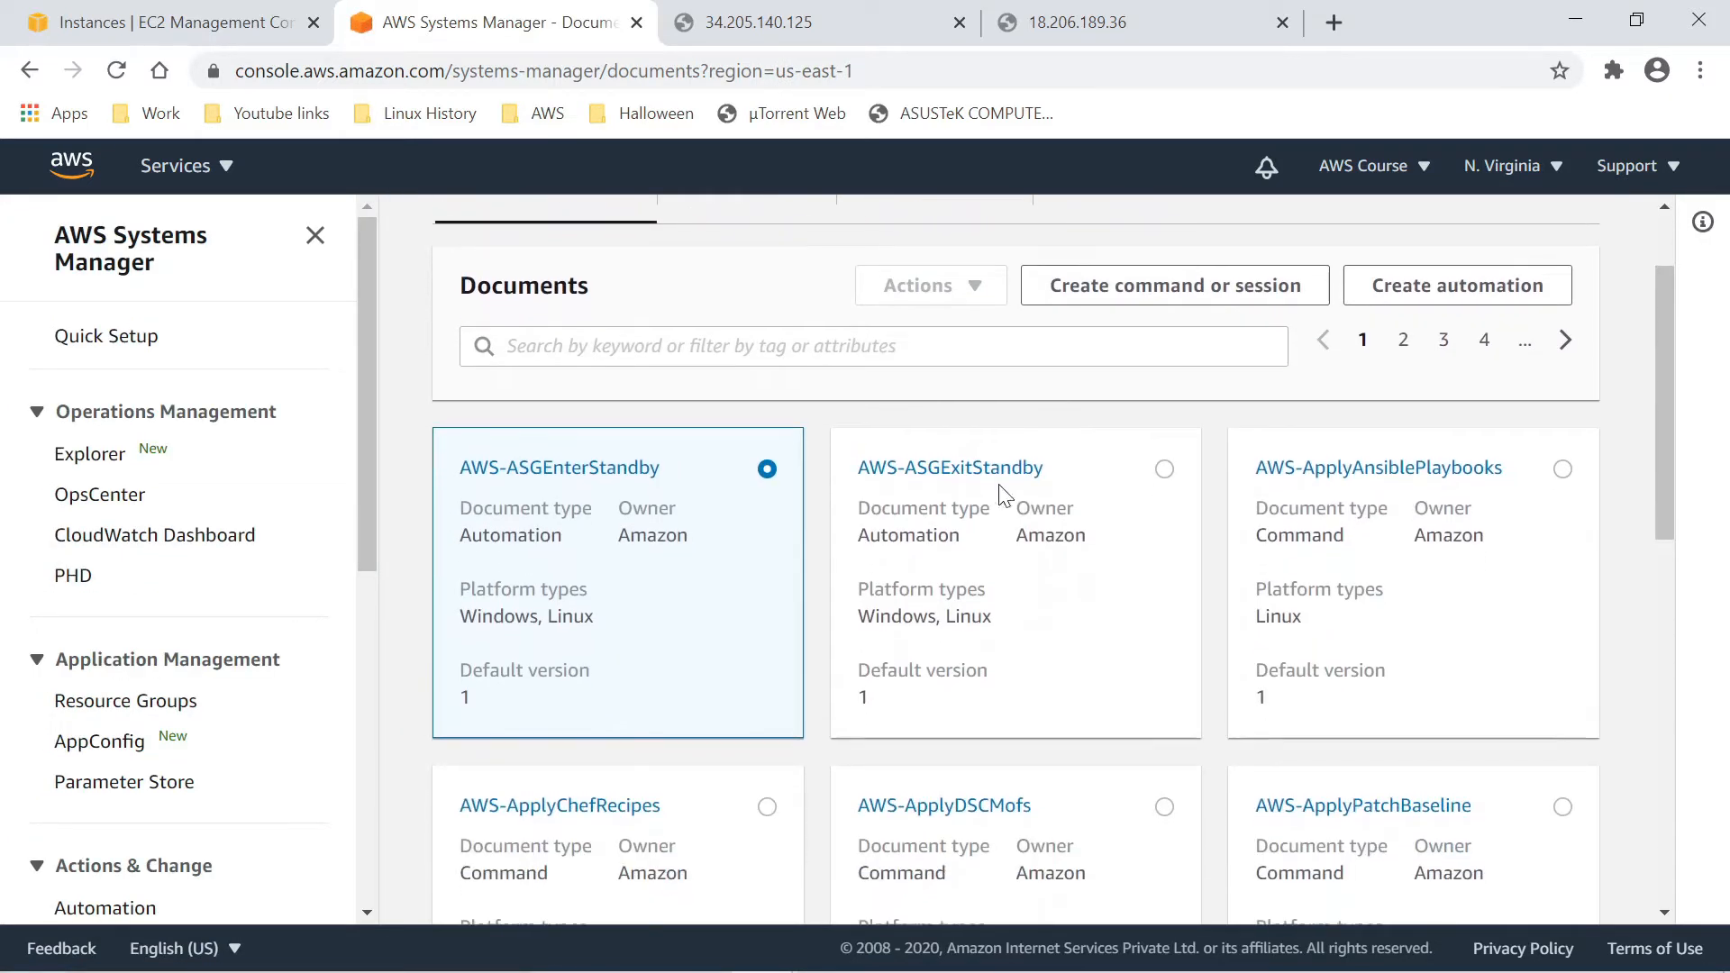
drag(1663, 382, 1650, 640)
scroll(772, 561, up, 8)
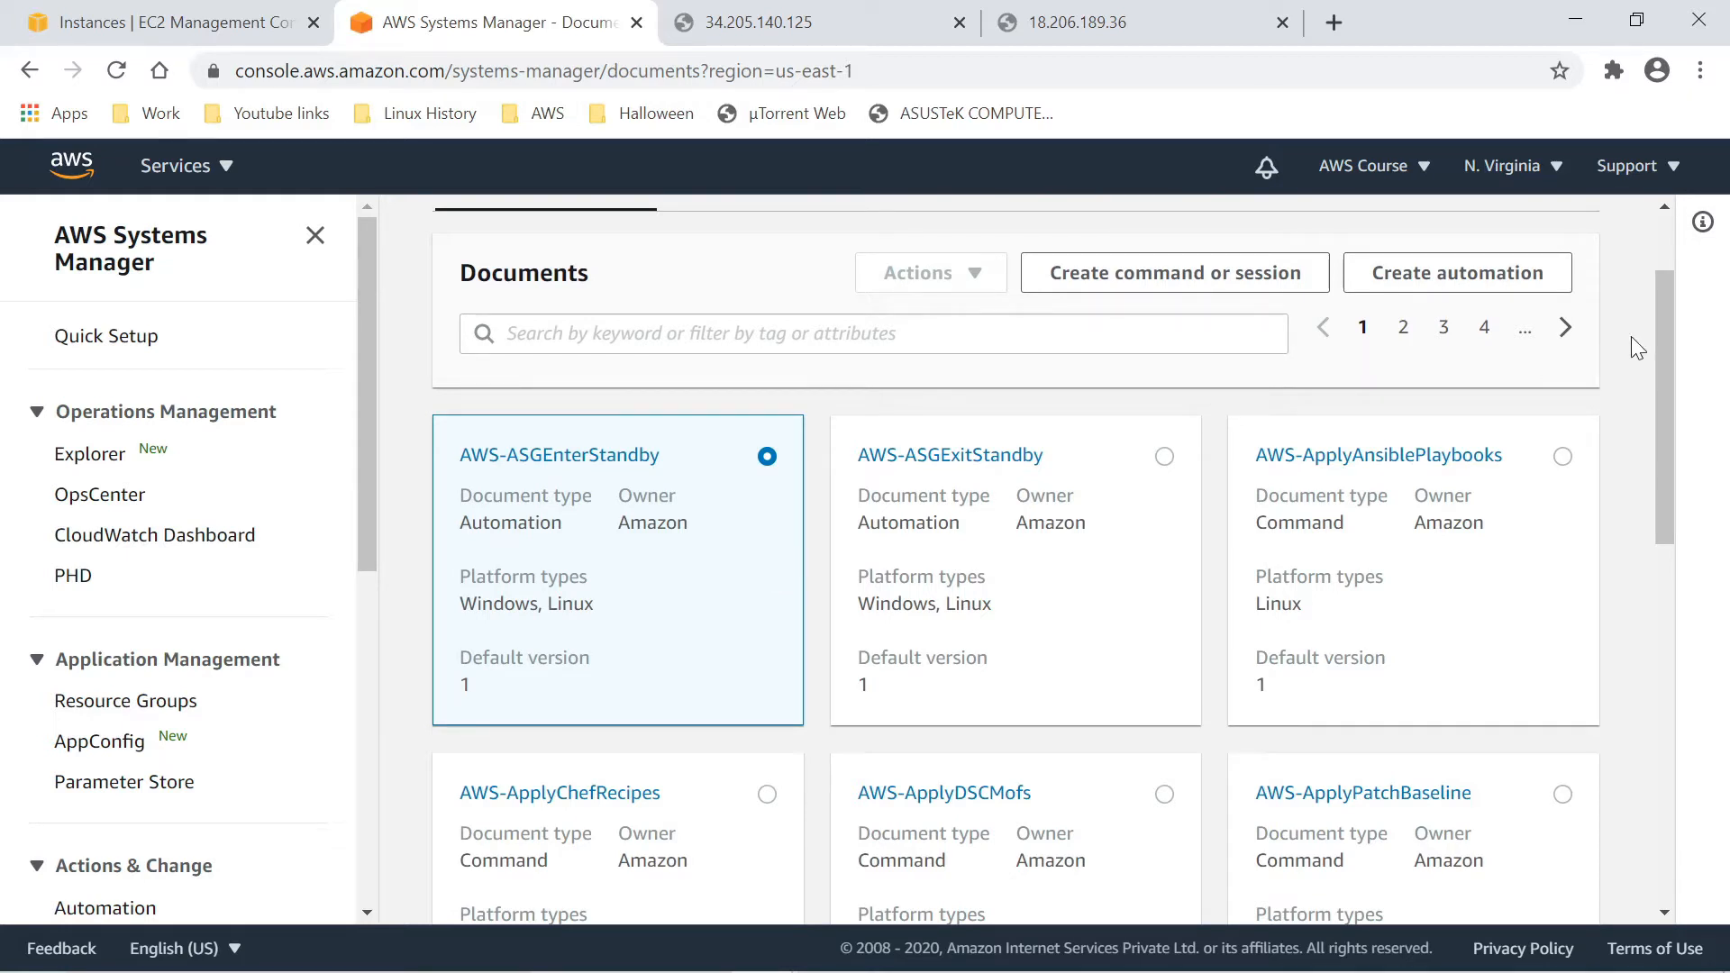
drag(1666, 359, 1693, 314)
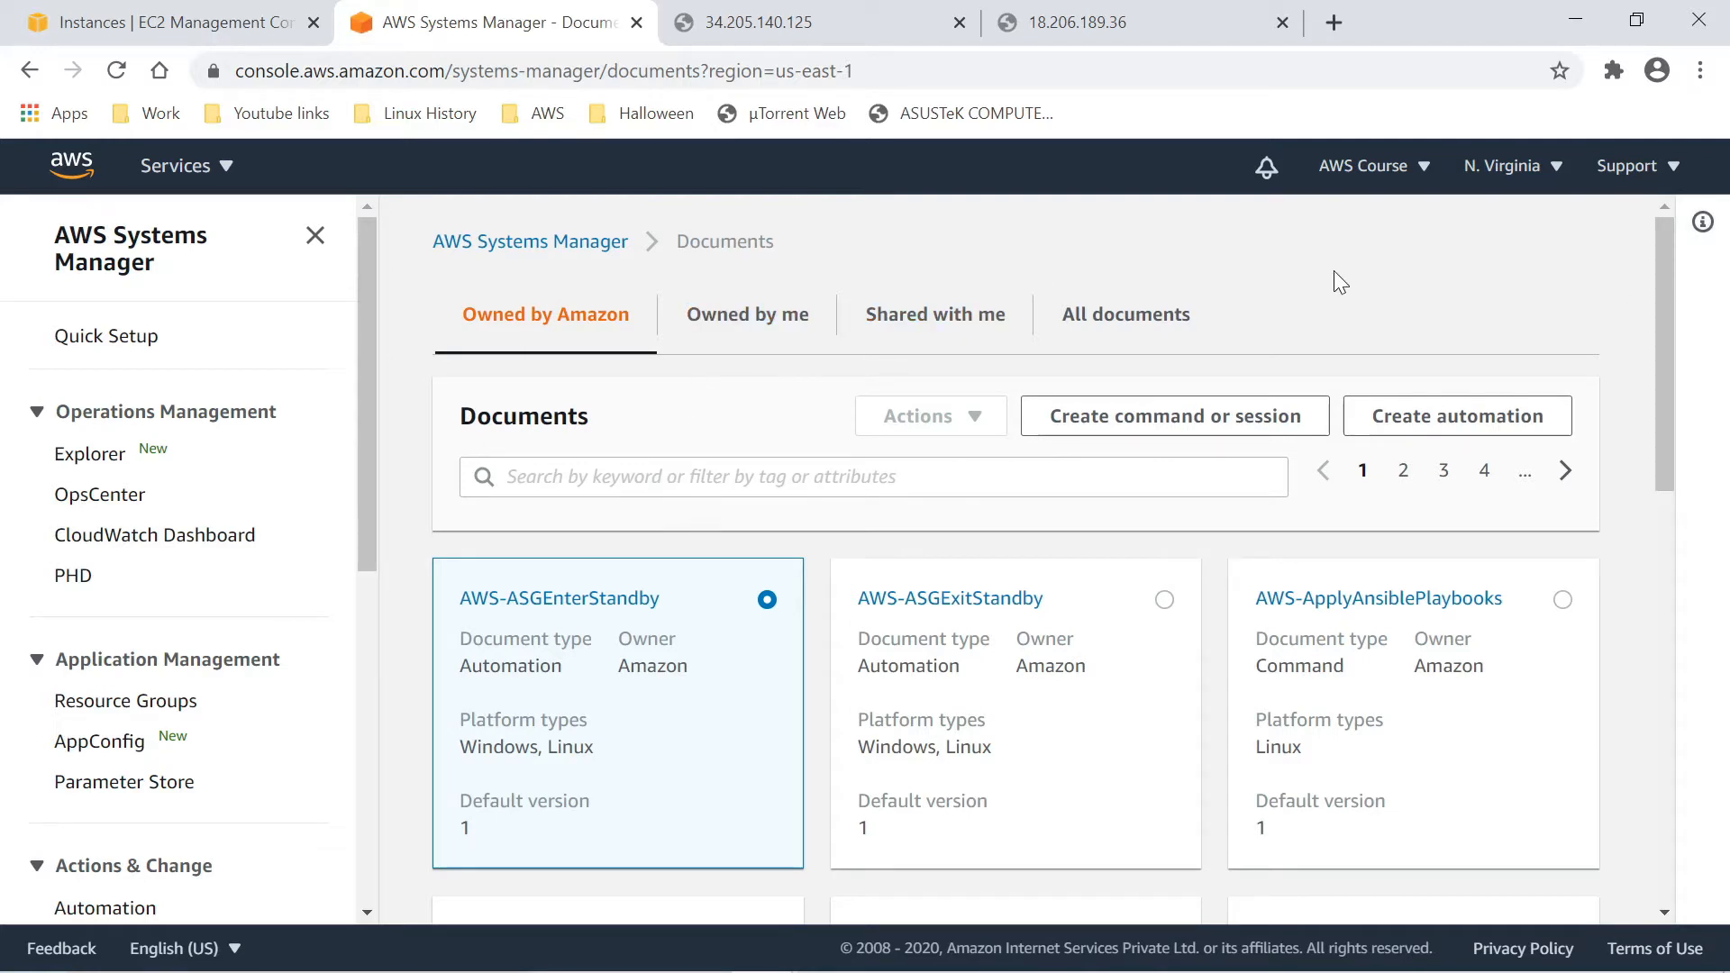
- Start a new command or session document, name it InstallApche, and choose Command document as its type
click(1211, 428)
scroll(869, 427, down, 1)
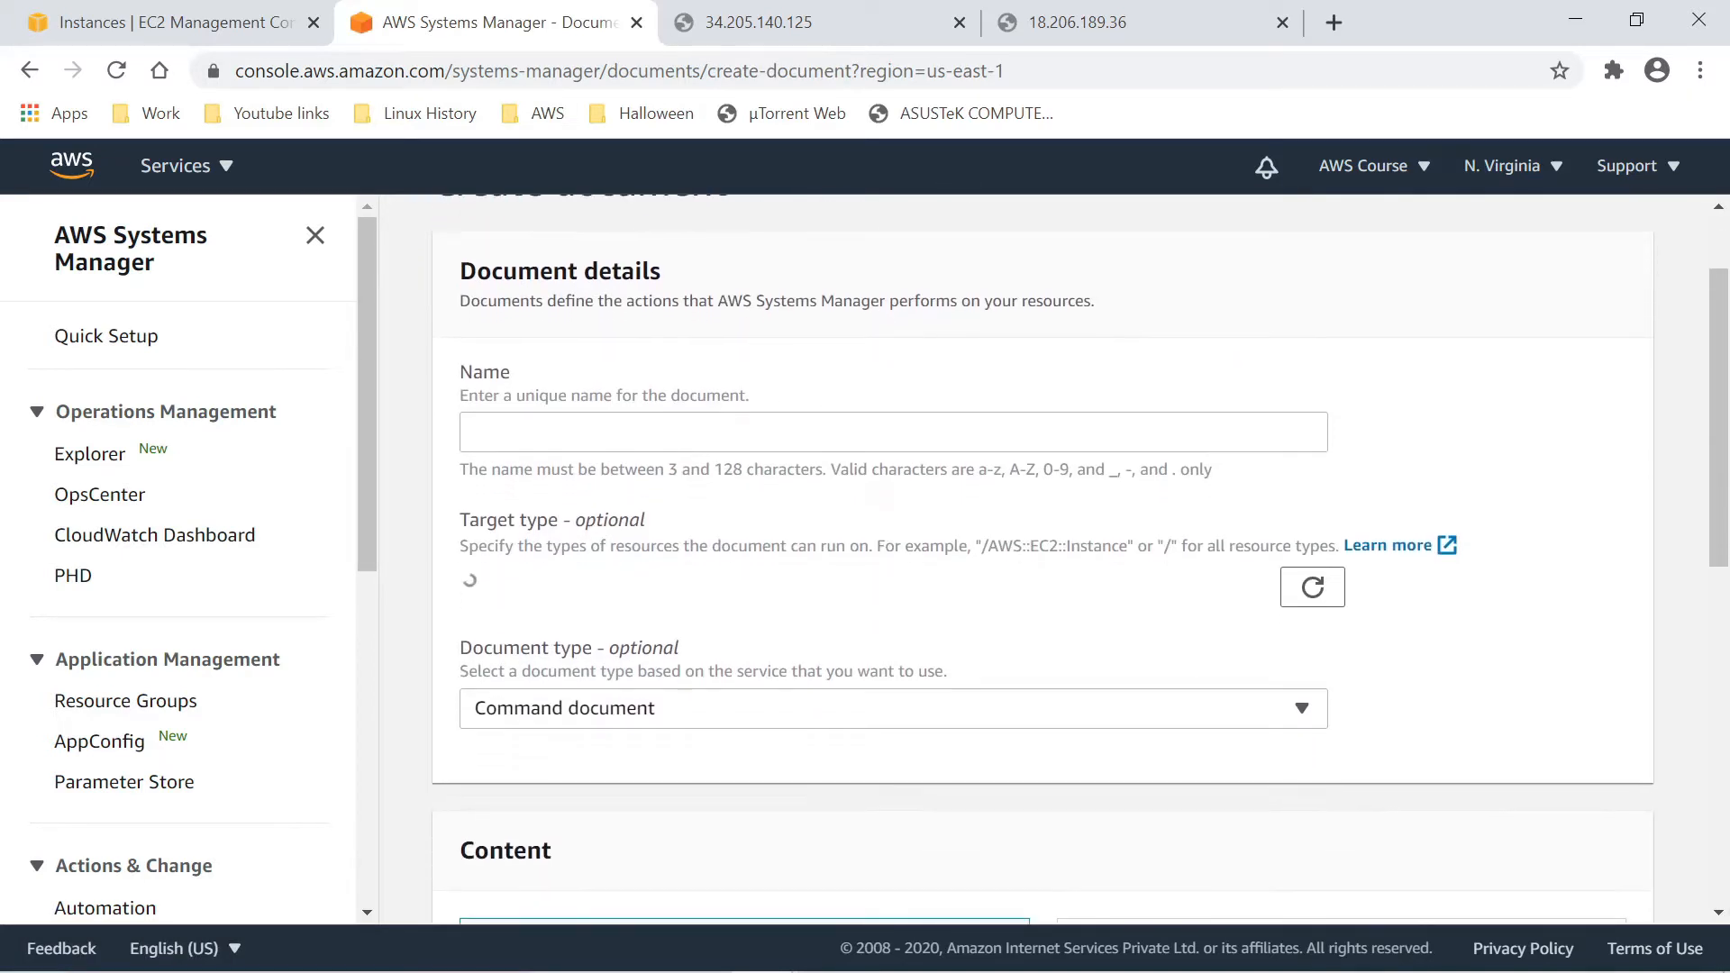
click(869, 427)
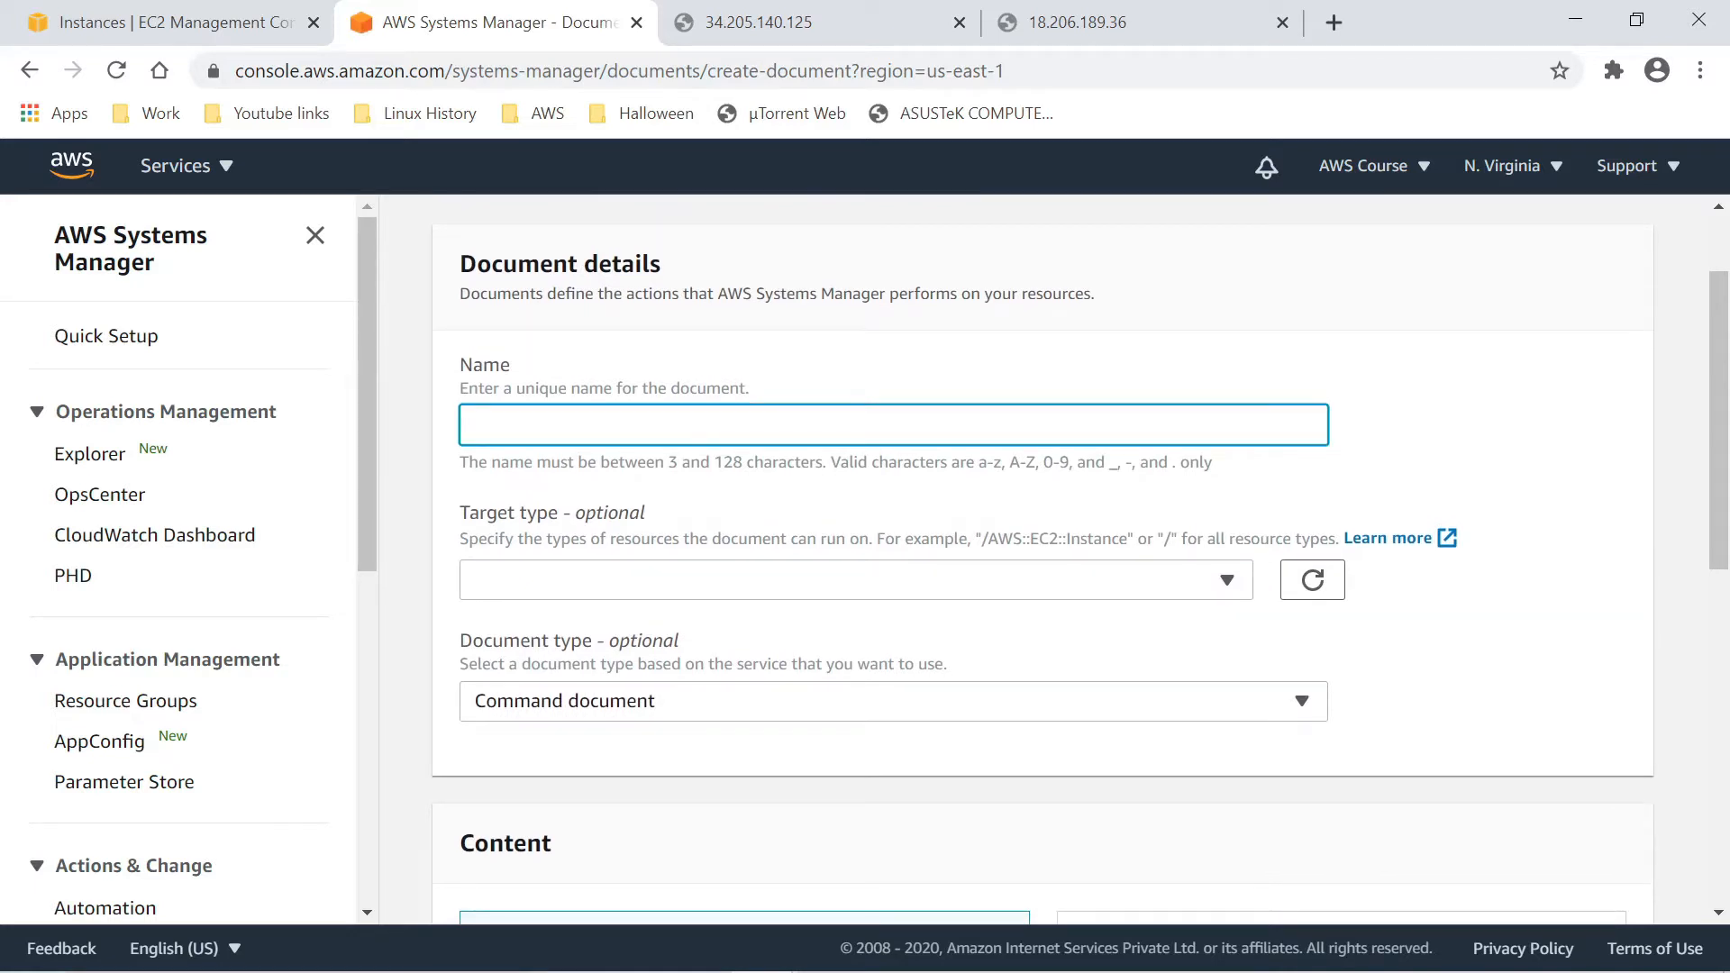
text(InstallApche)
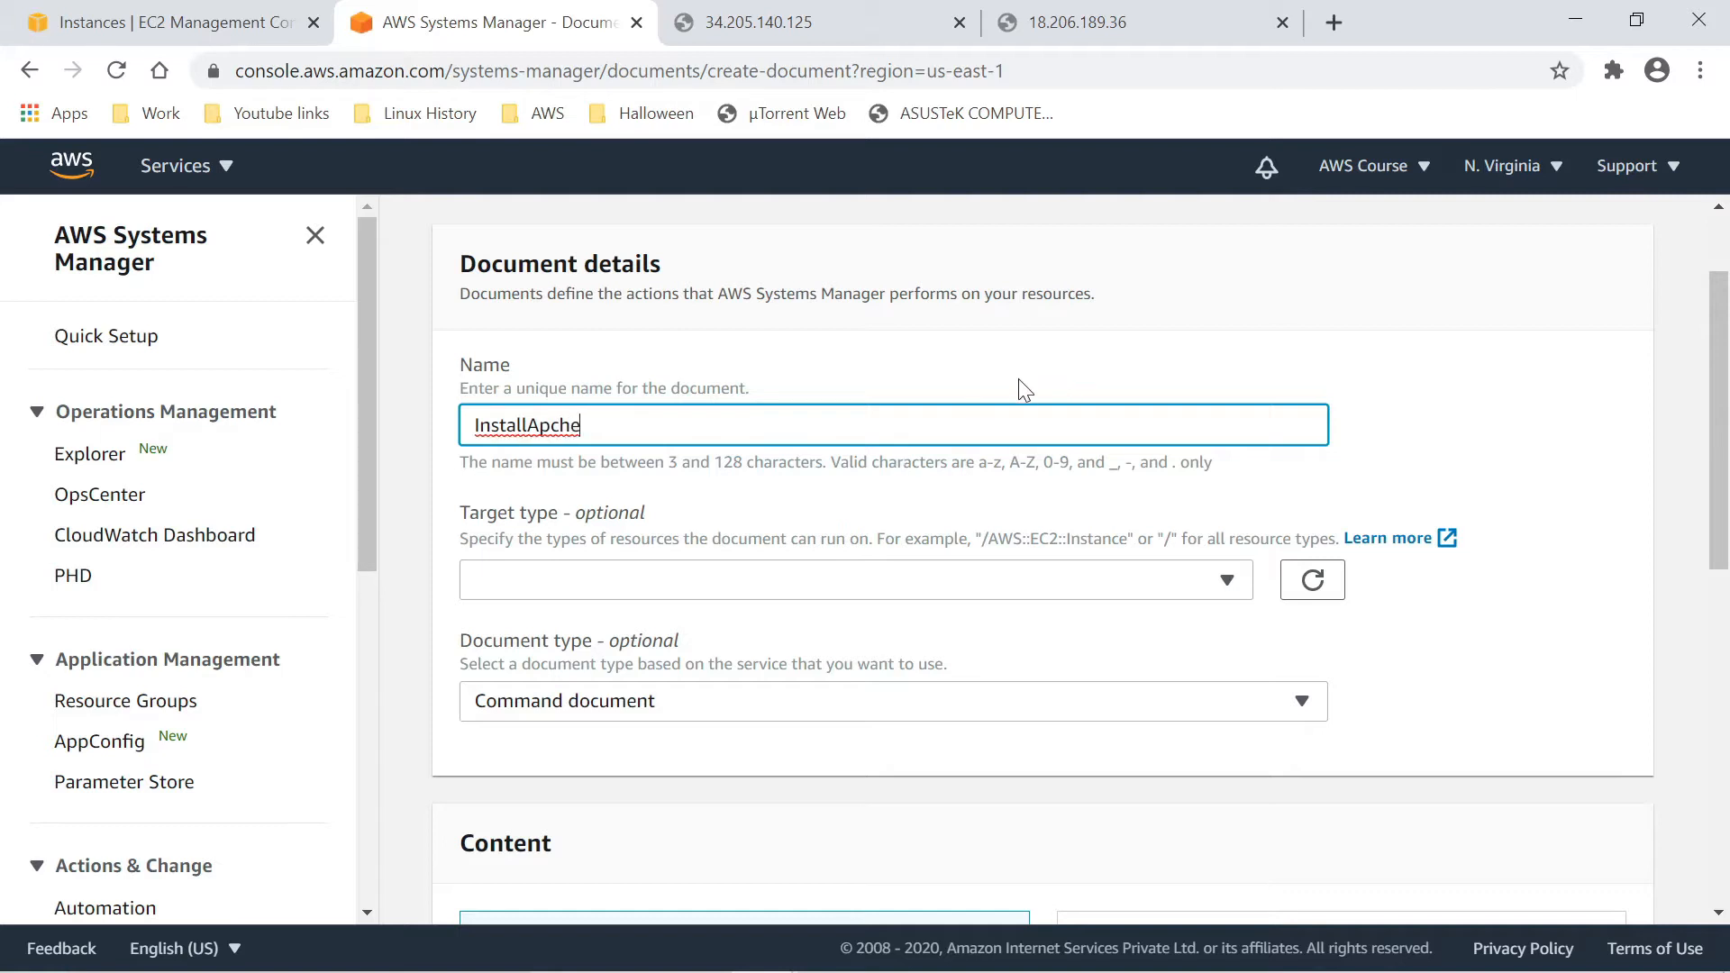
scroll(630, 482, down, 1)
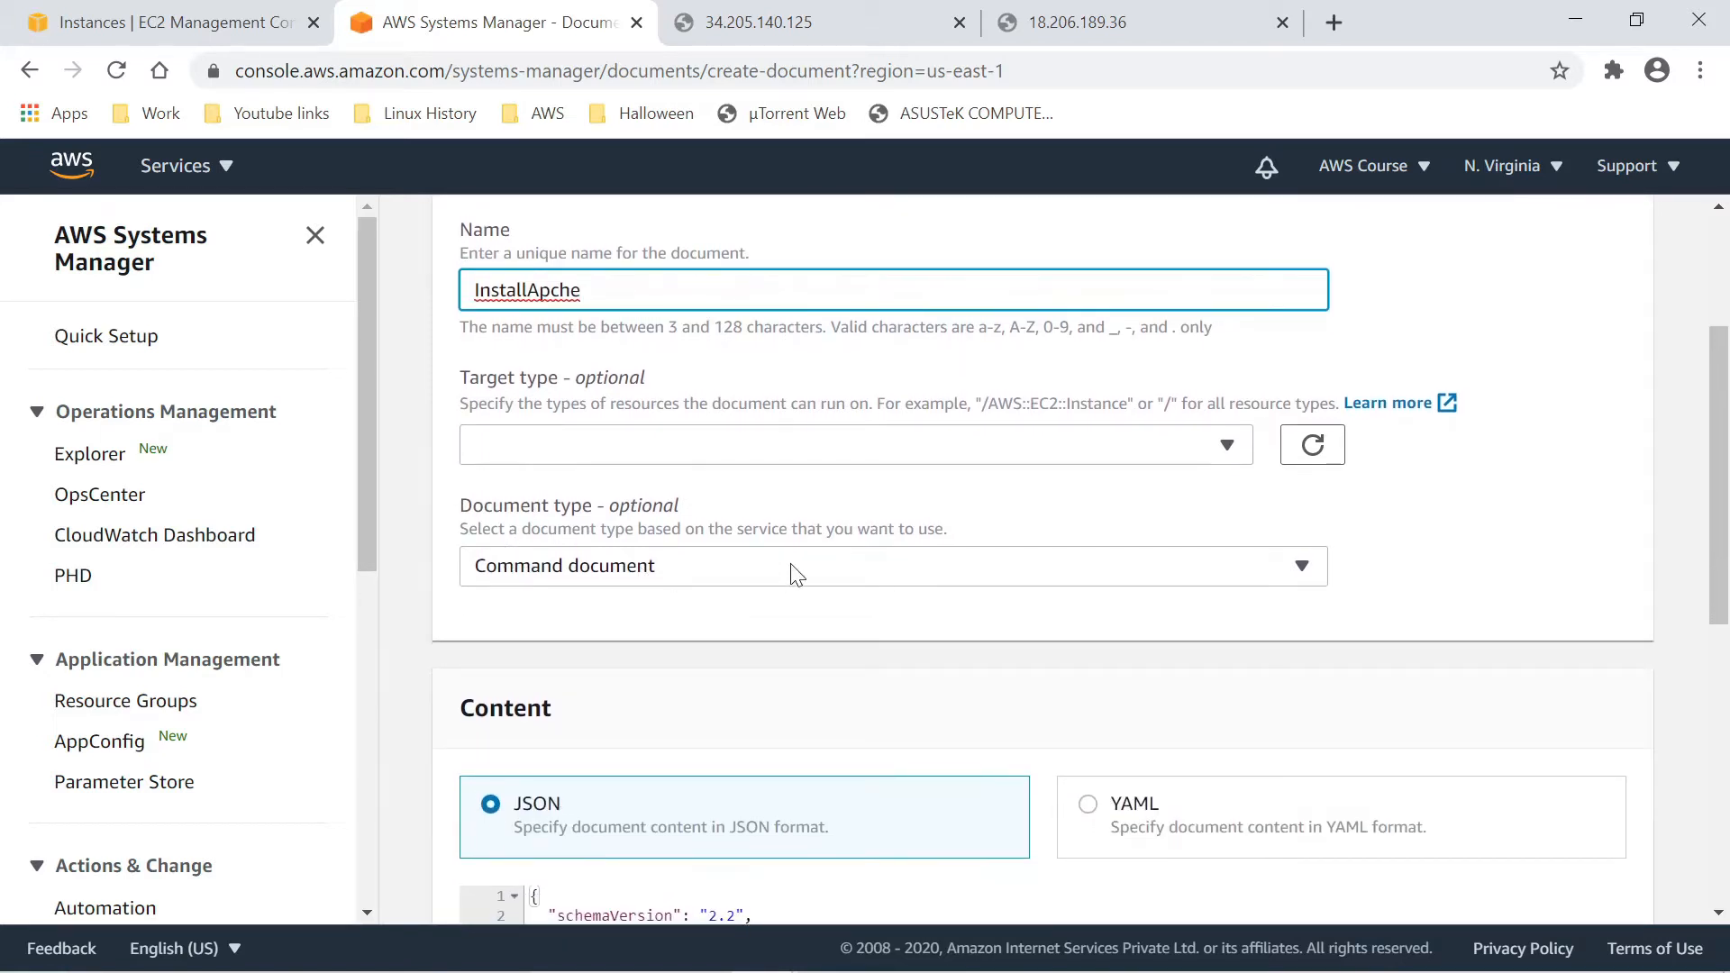
click(824, 575)
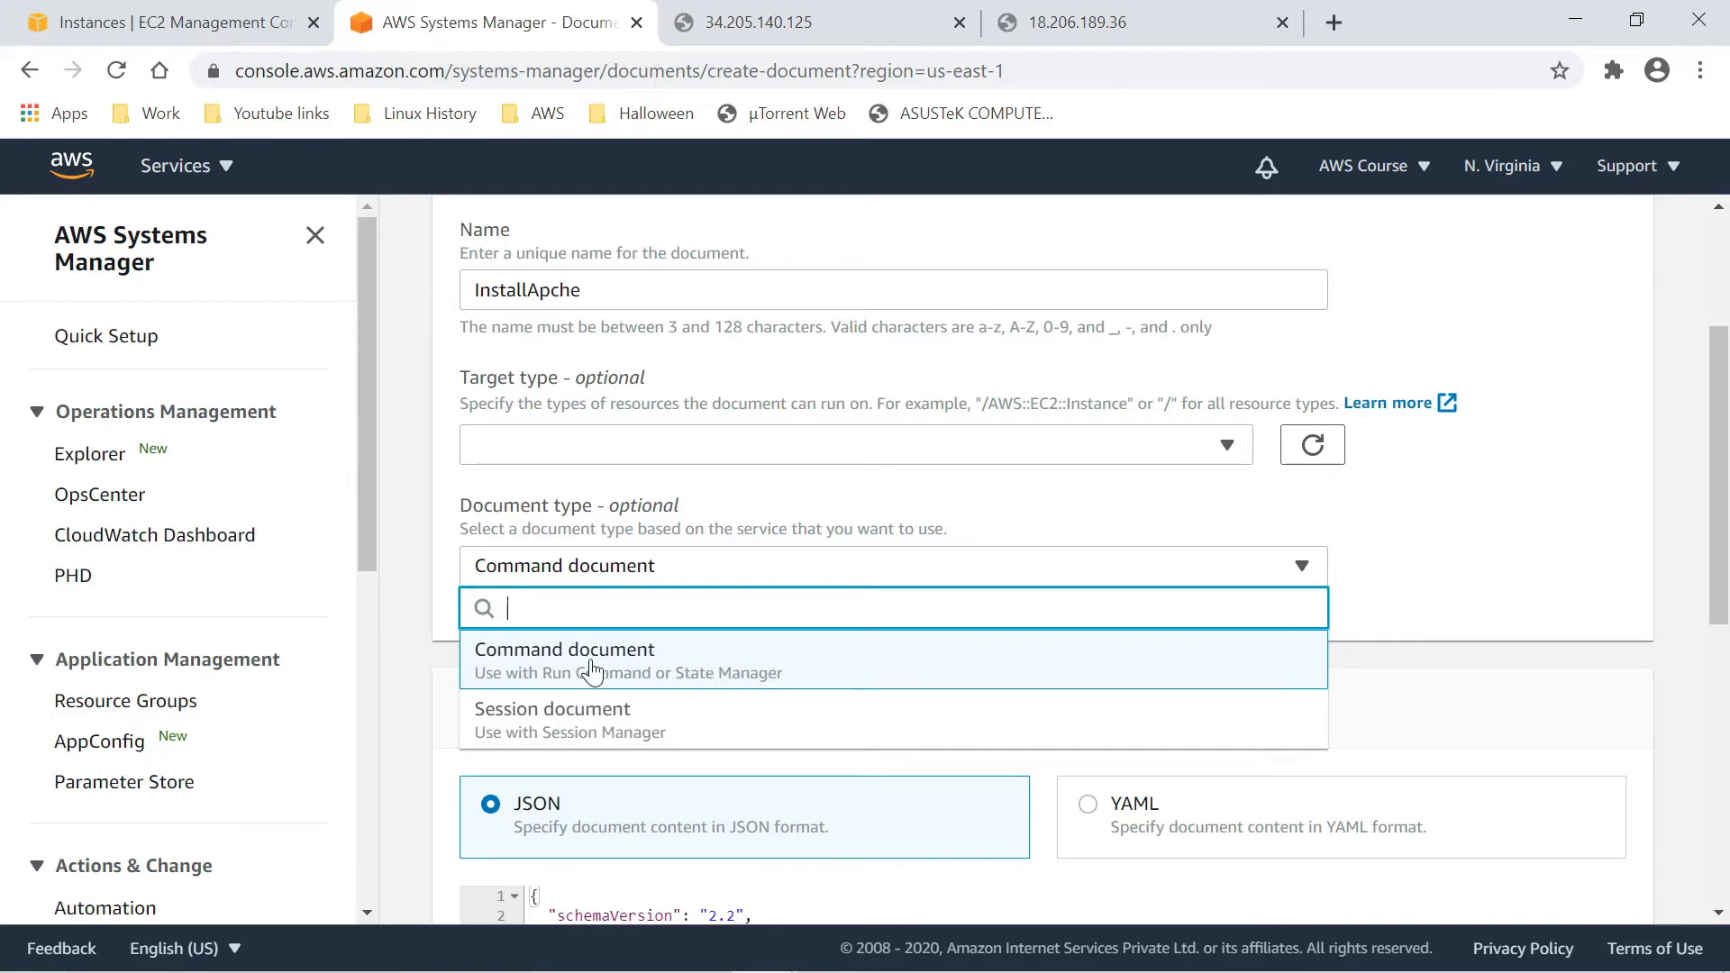
click(662, 675)
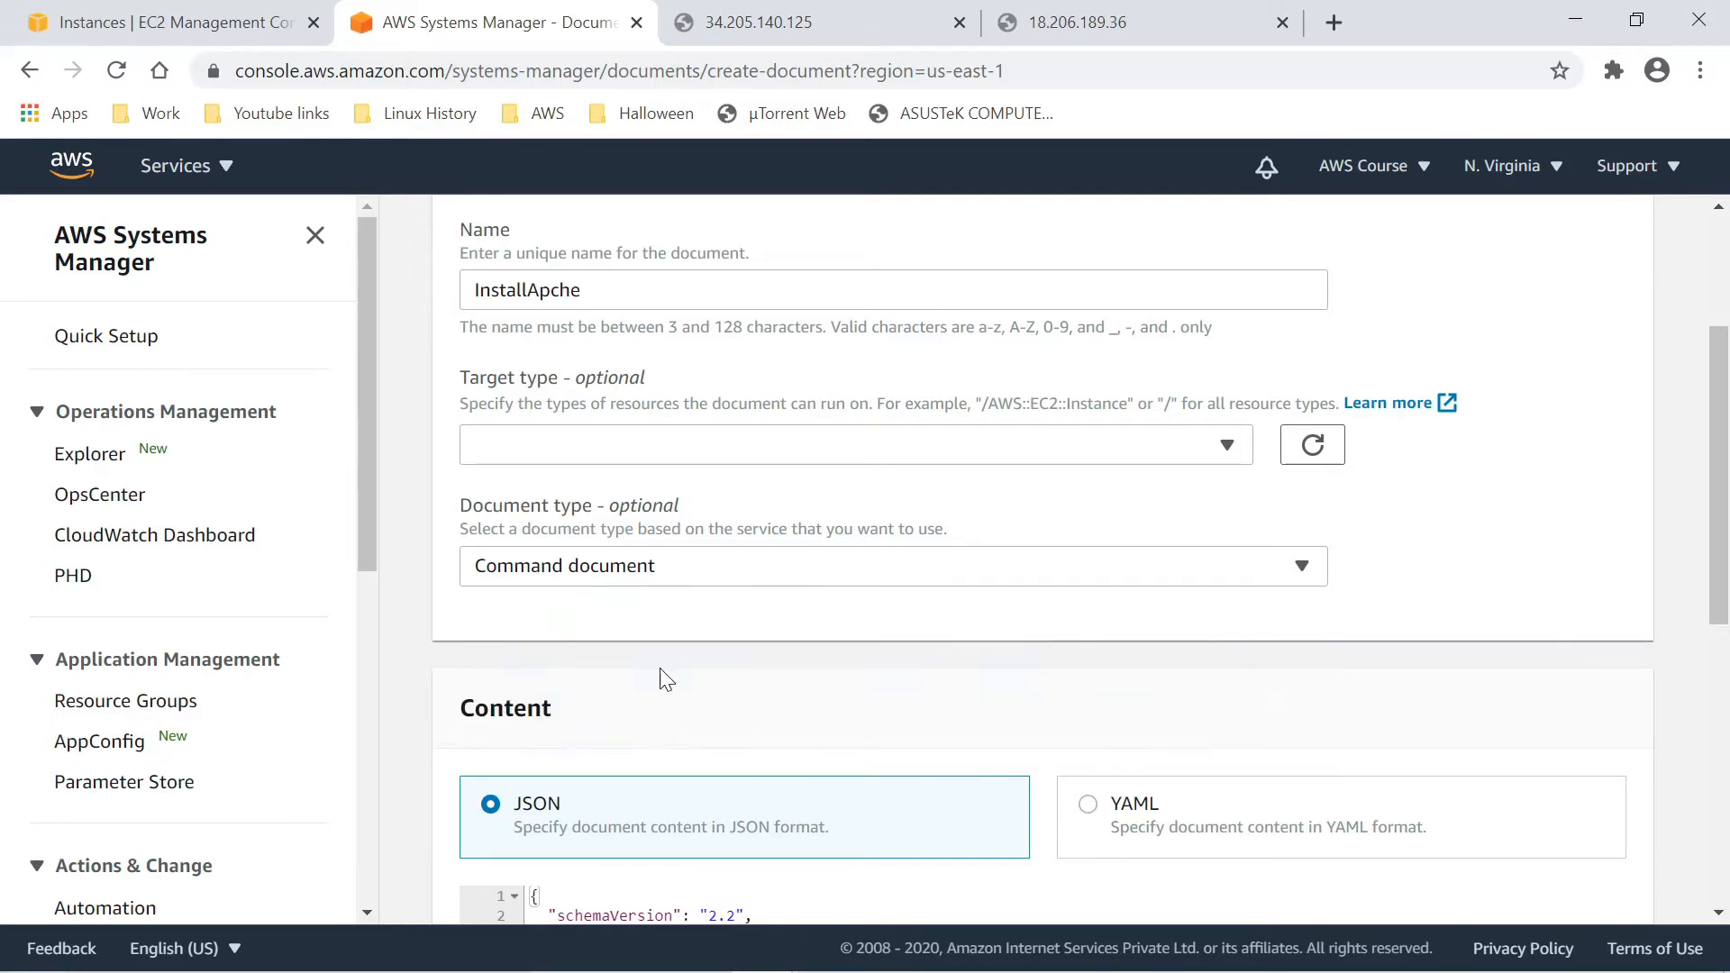
- Review the default JSON template and switch the document content format to YAML
scroll(942, 626, down, 4)
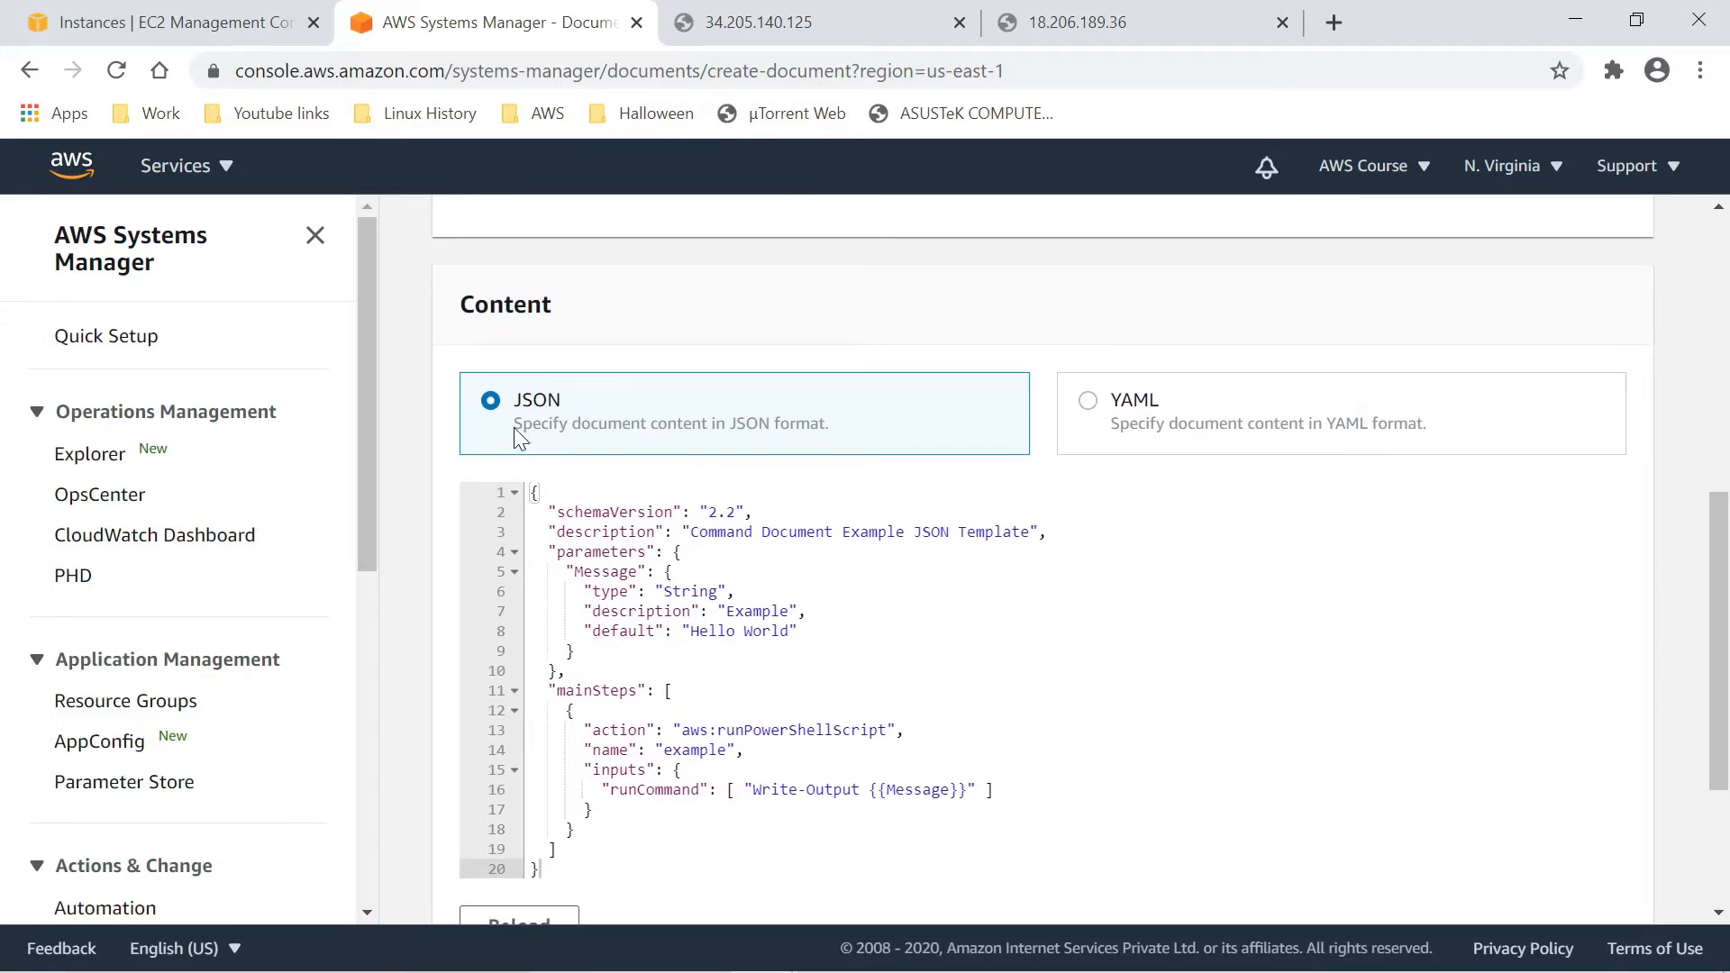
scroll(560, 451, down, 1)
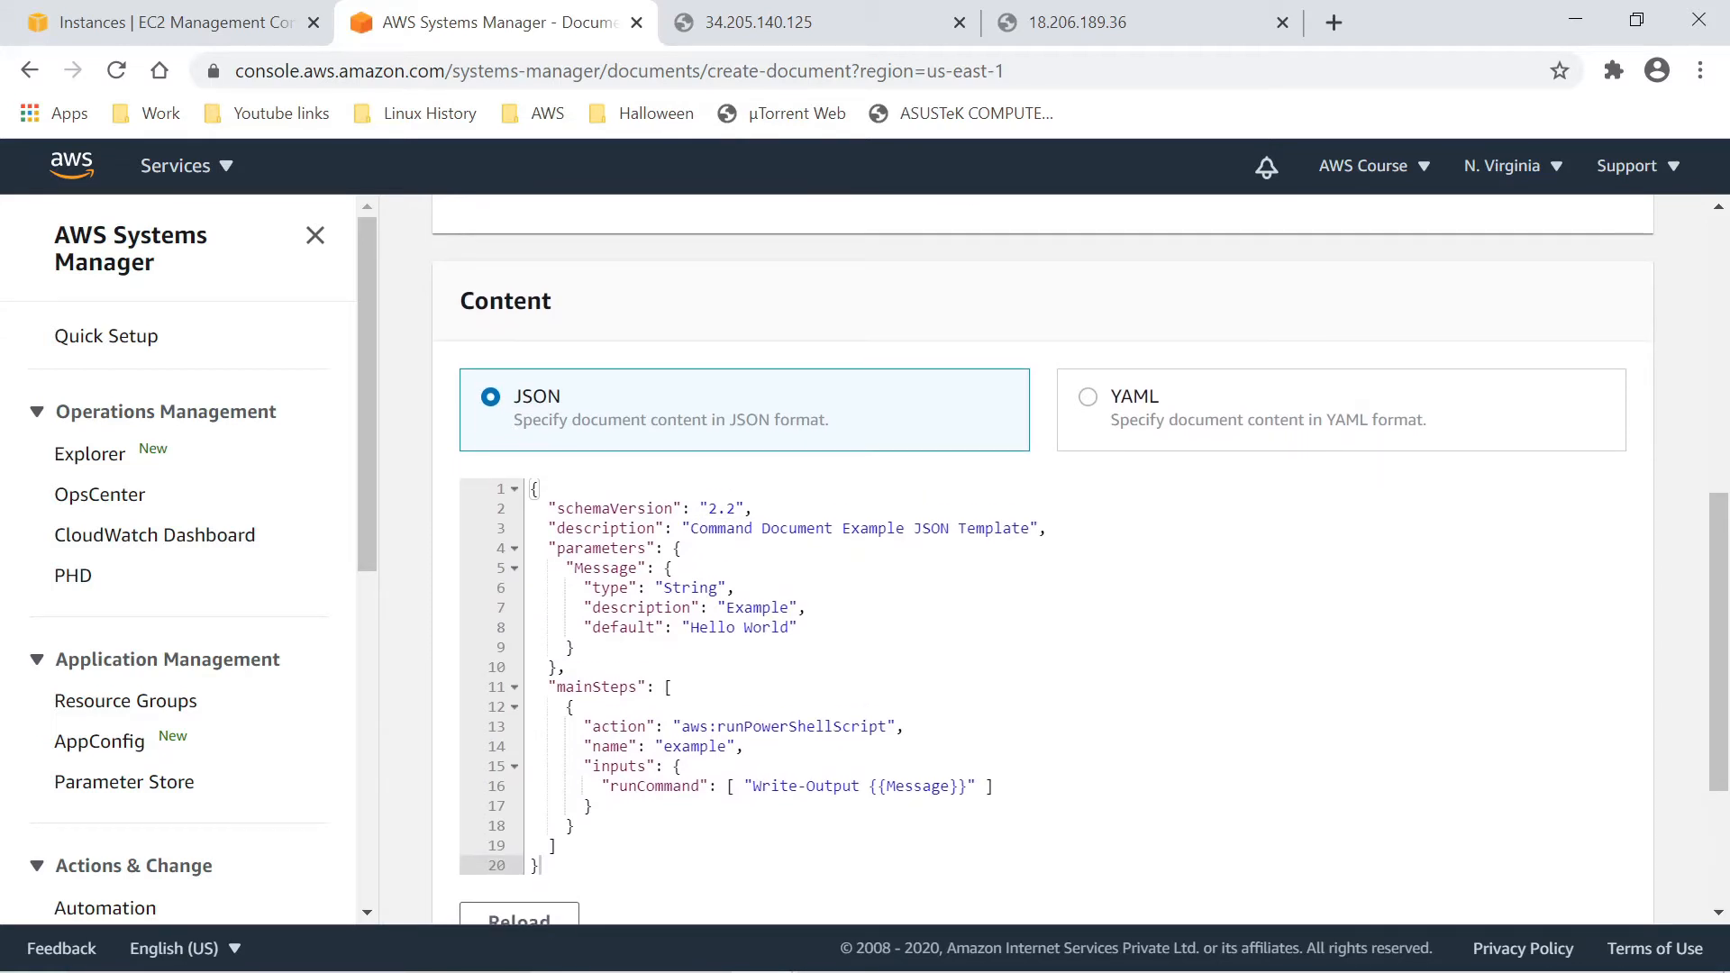
scroll(1101, 287, down, 1)
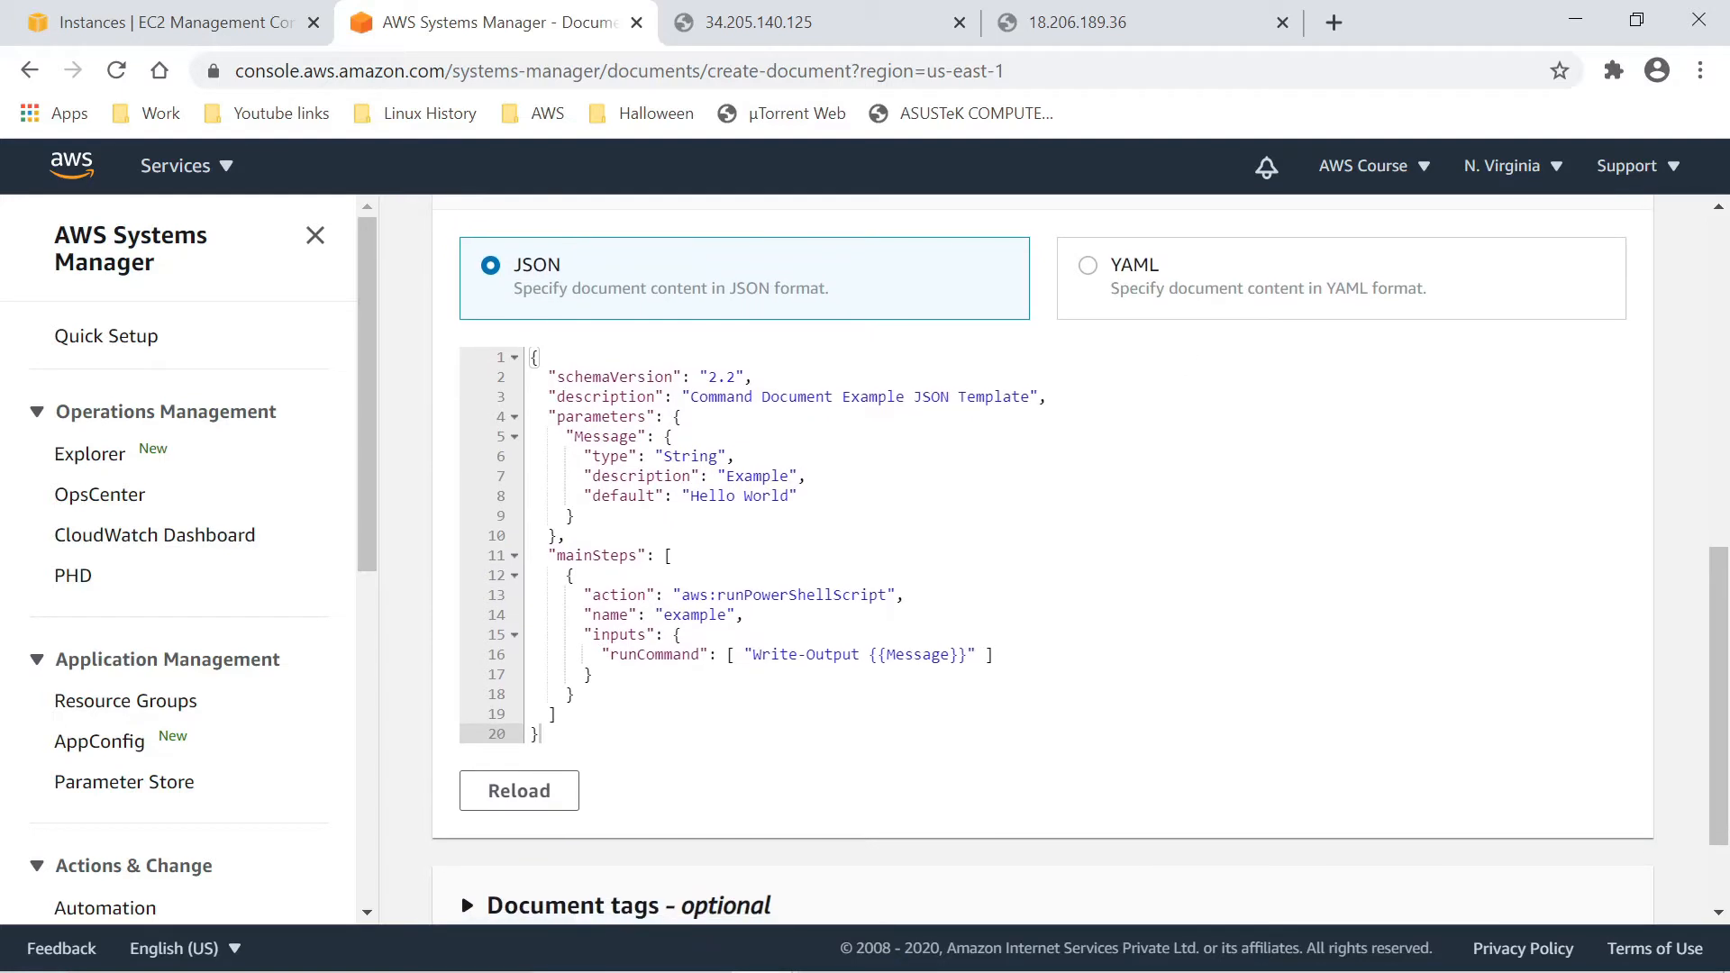
click(1100, 281)
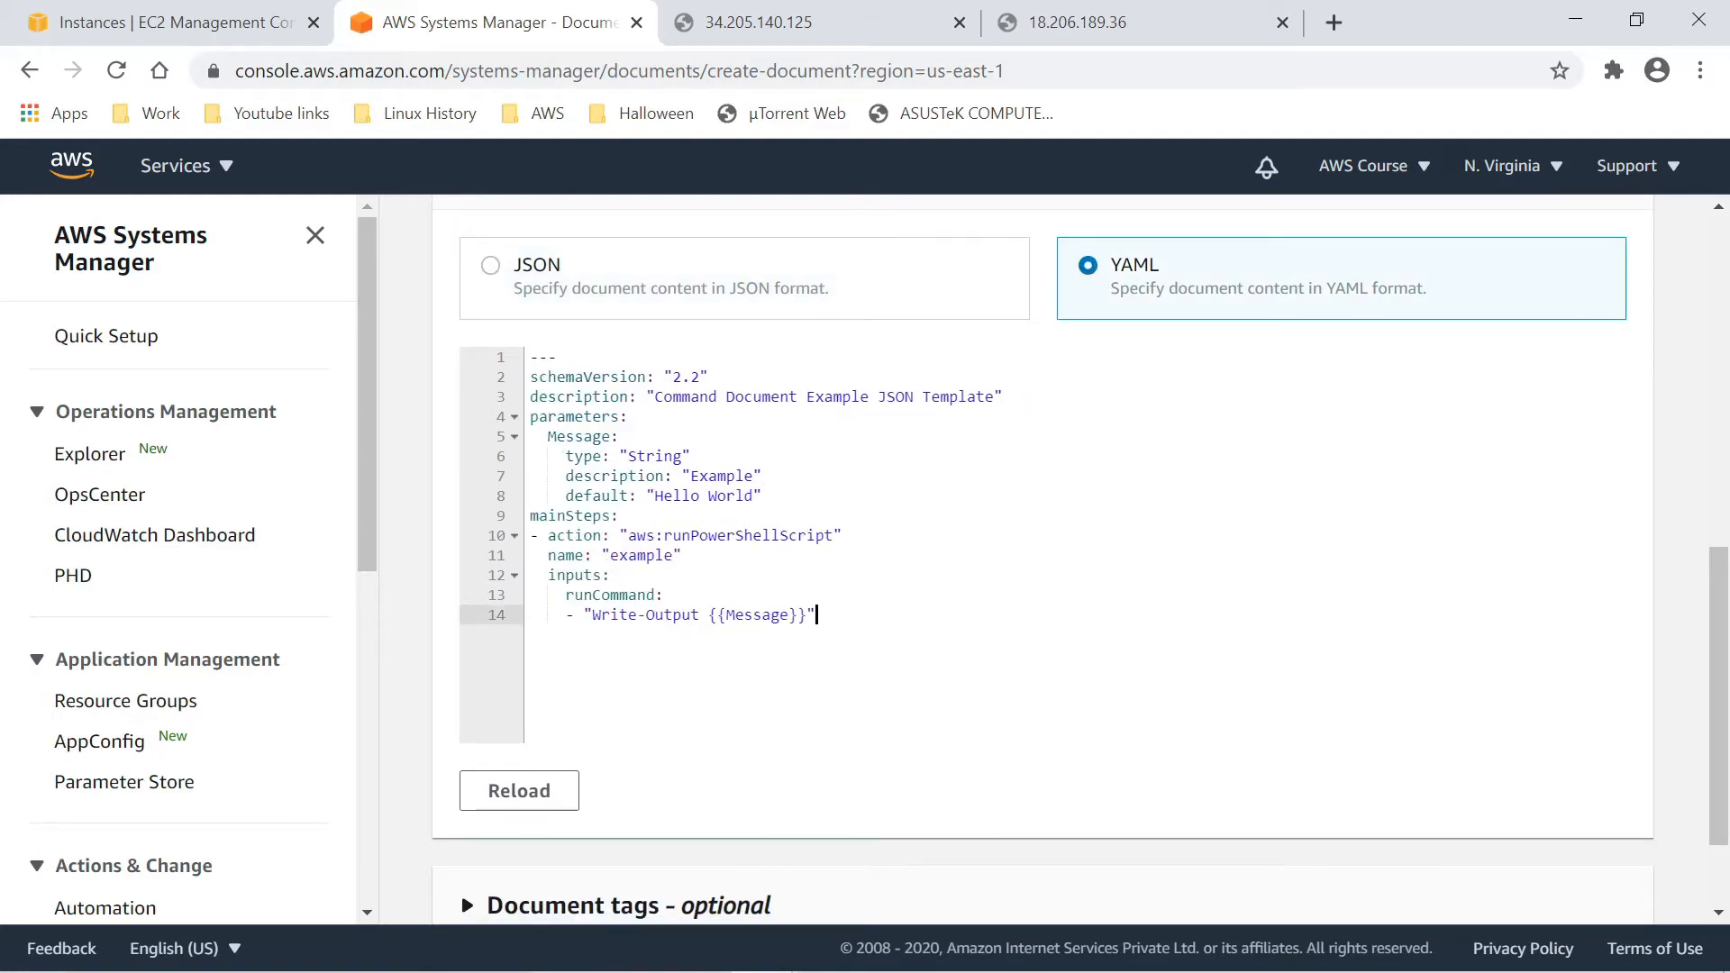
drag(817, 614, 531, 377)
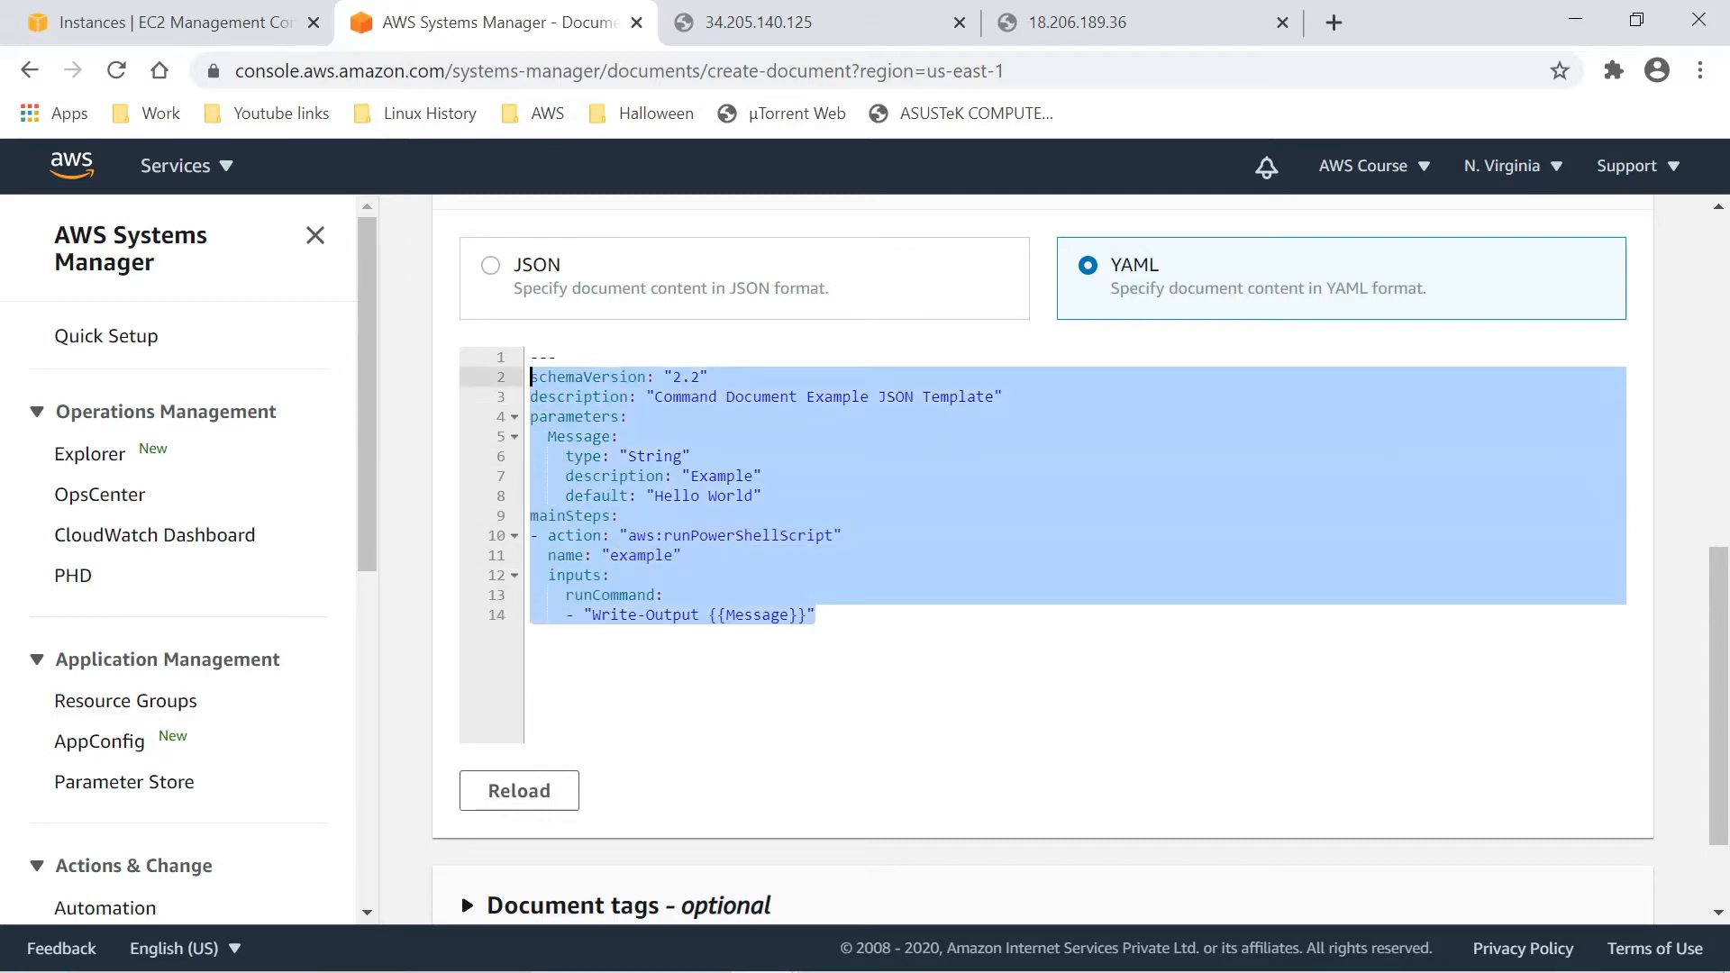
click(816, 614)
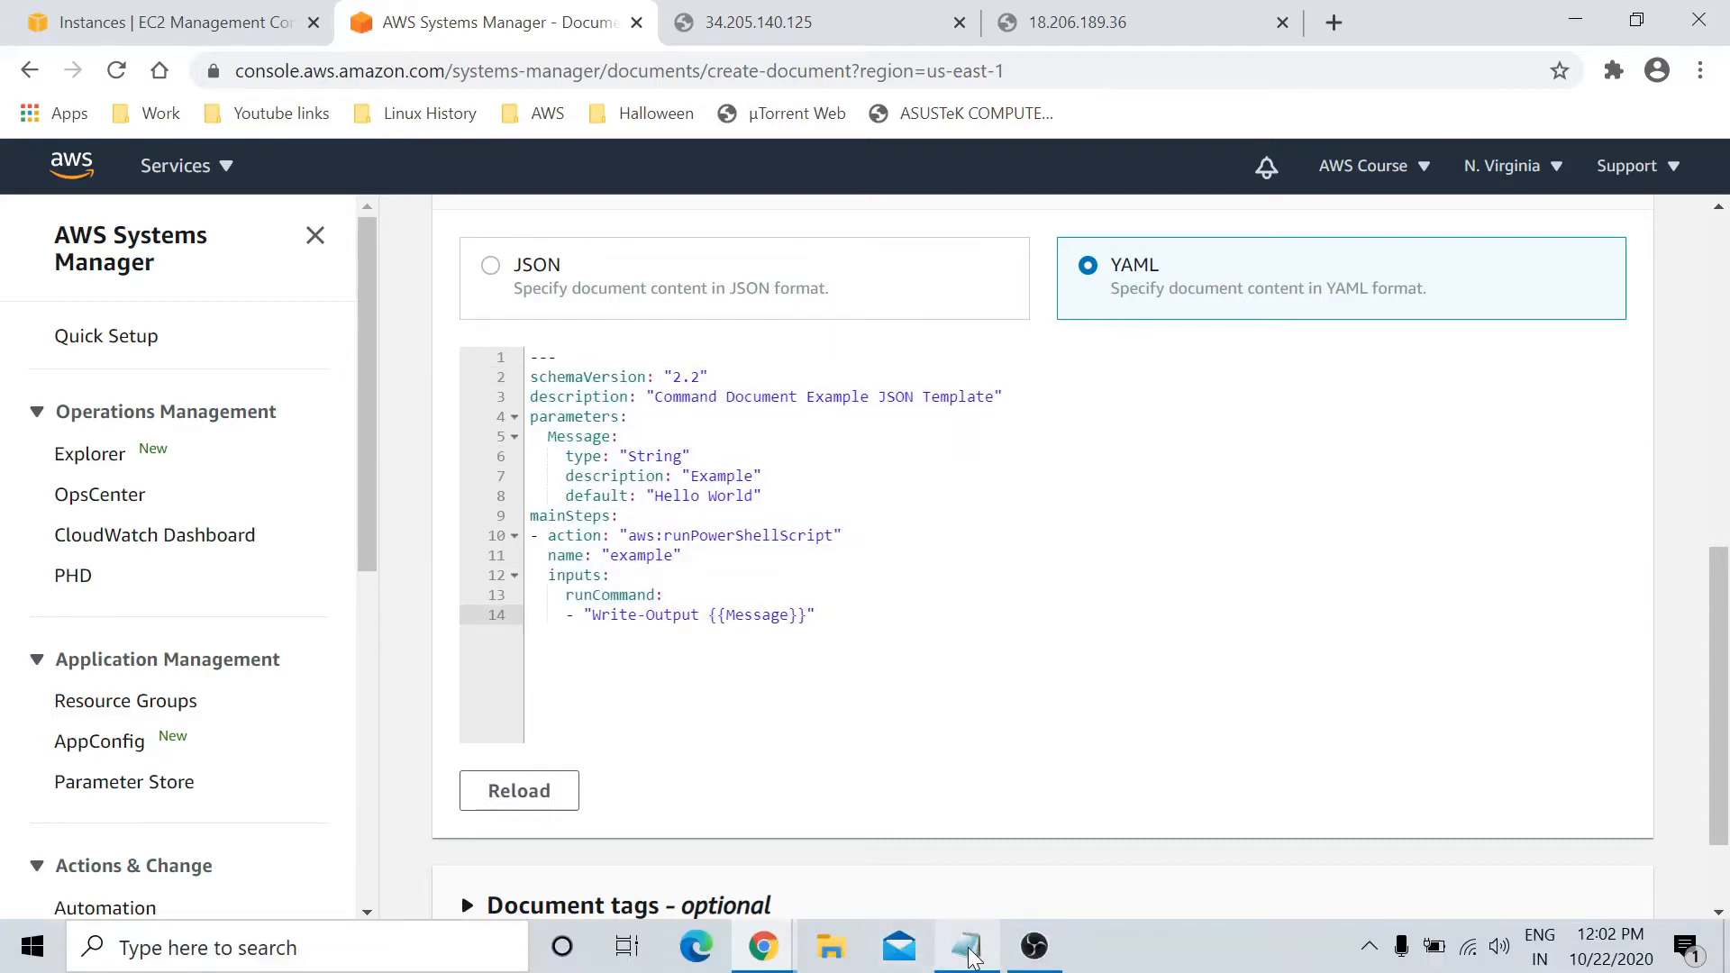
- Replace the whole YAML template with the full text of document-install-apache.yml, copied from Notepad
click(966, 946)
drag(1116, 694, 326, 295)
key(ctrl+c)
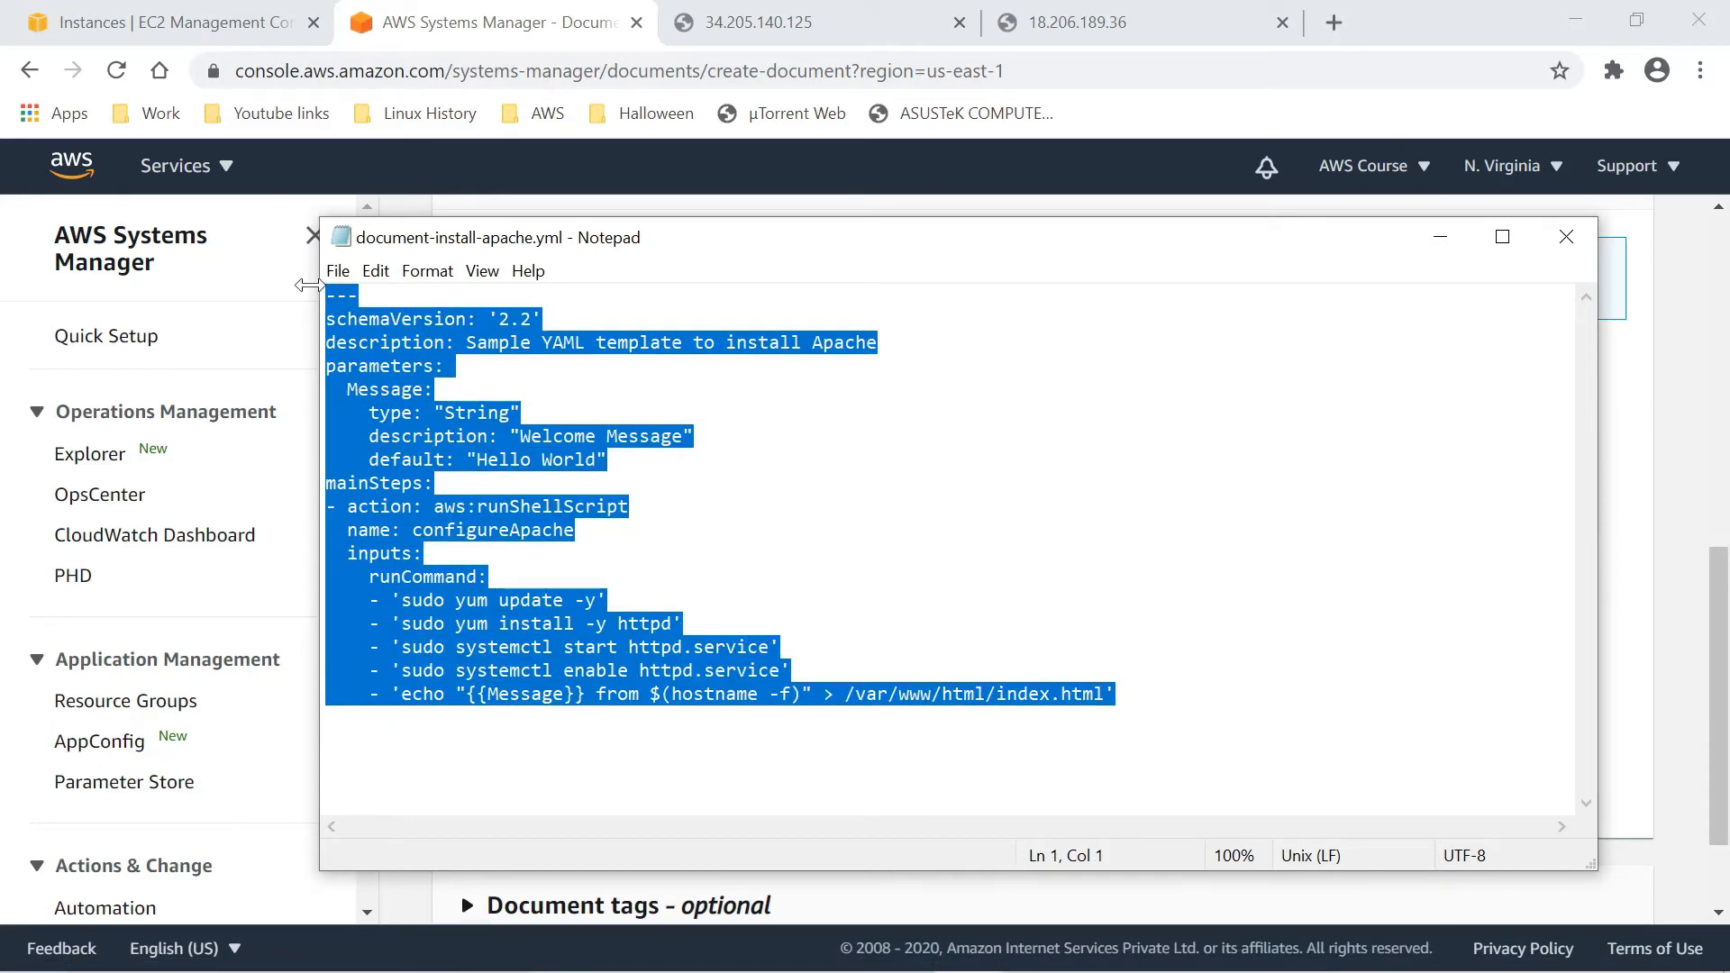
click(1440, 237)
drag(815, 615, 531, 357)
key(Delete)
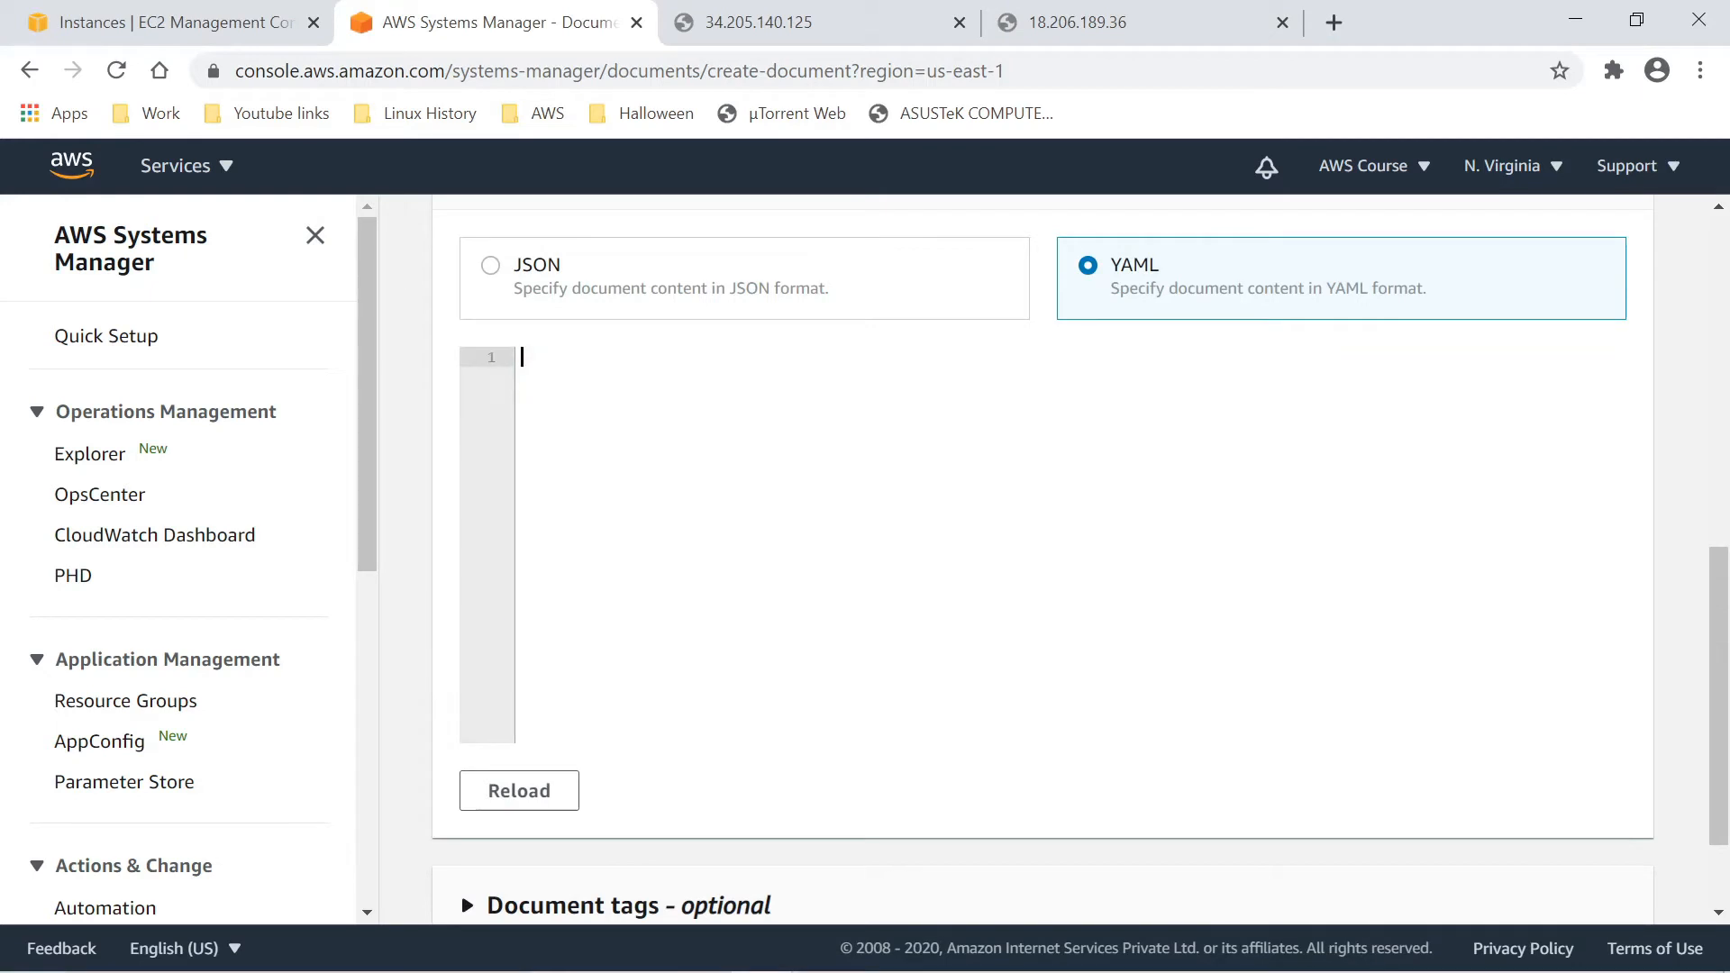
key(ctrl+v)
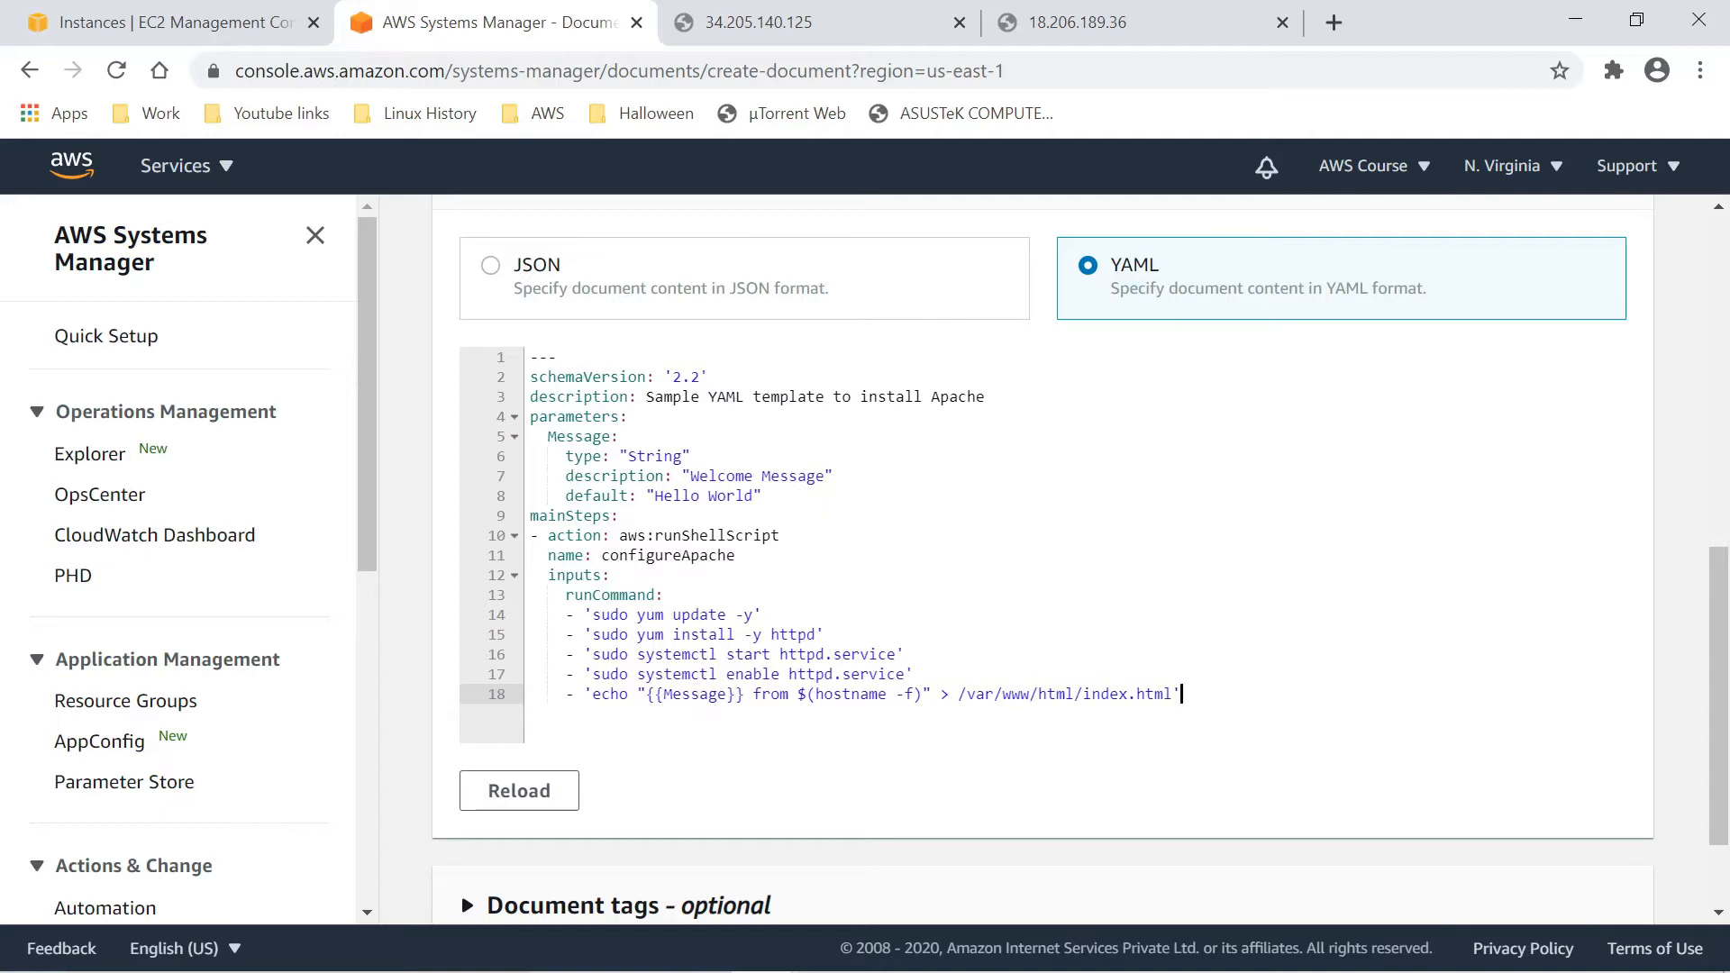
- Examine the runCommand lines that update packages, install httpd, and start and enable httpd.service
drag(565, 615, 1182, 694)
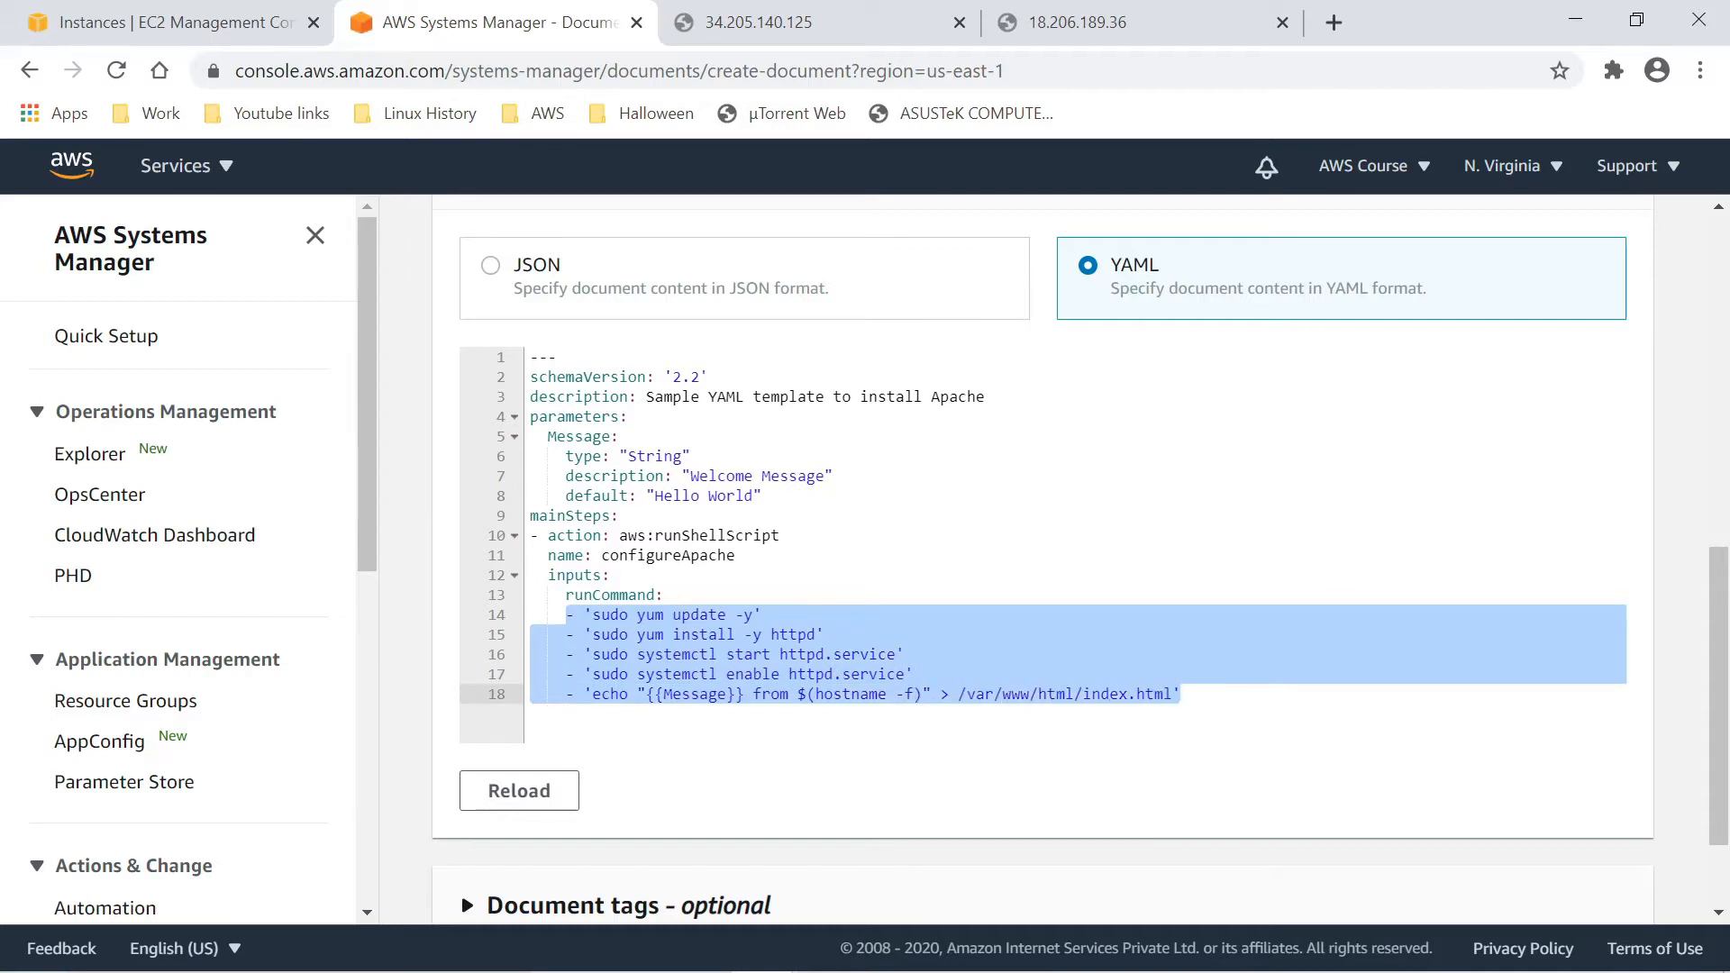
click(1181, 693)
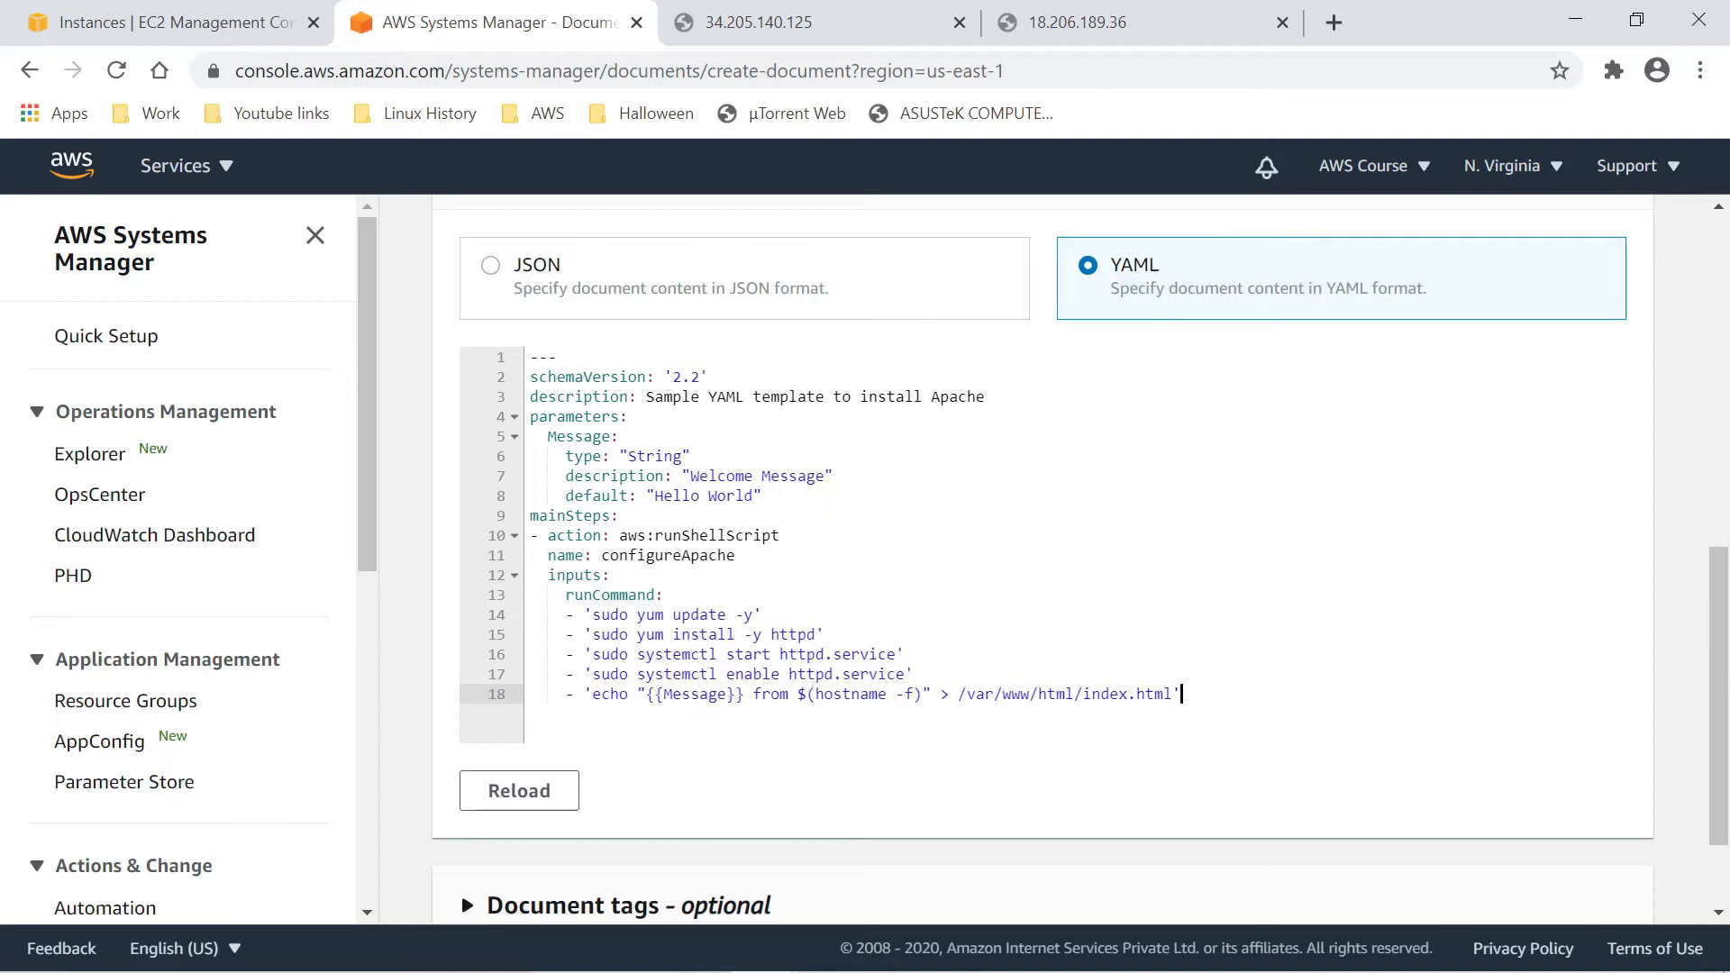
drag(566, 614, 1181, 693)
click(1181, 694)
drag(1181, 693, 544, 614)
click(867, 638)
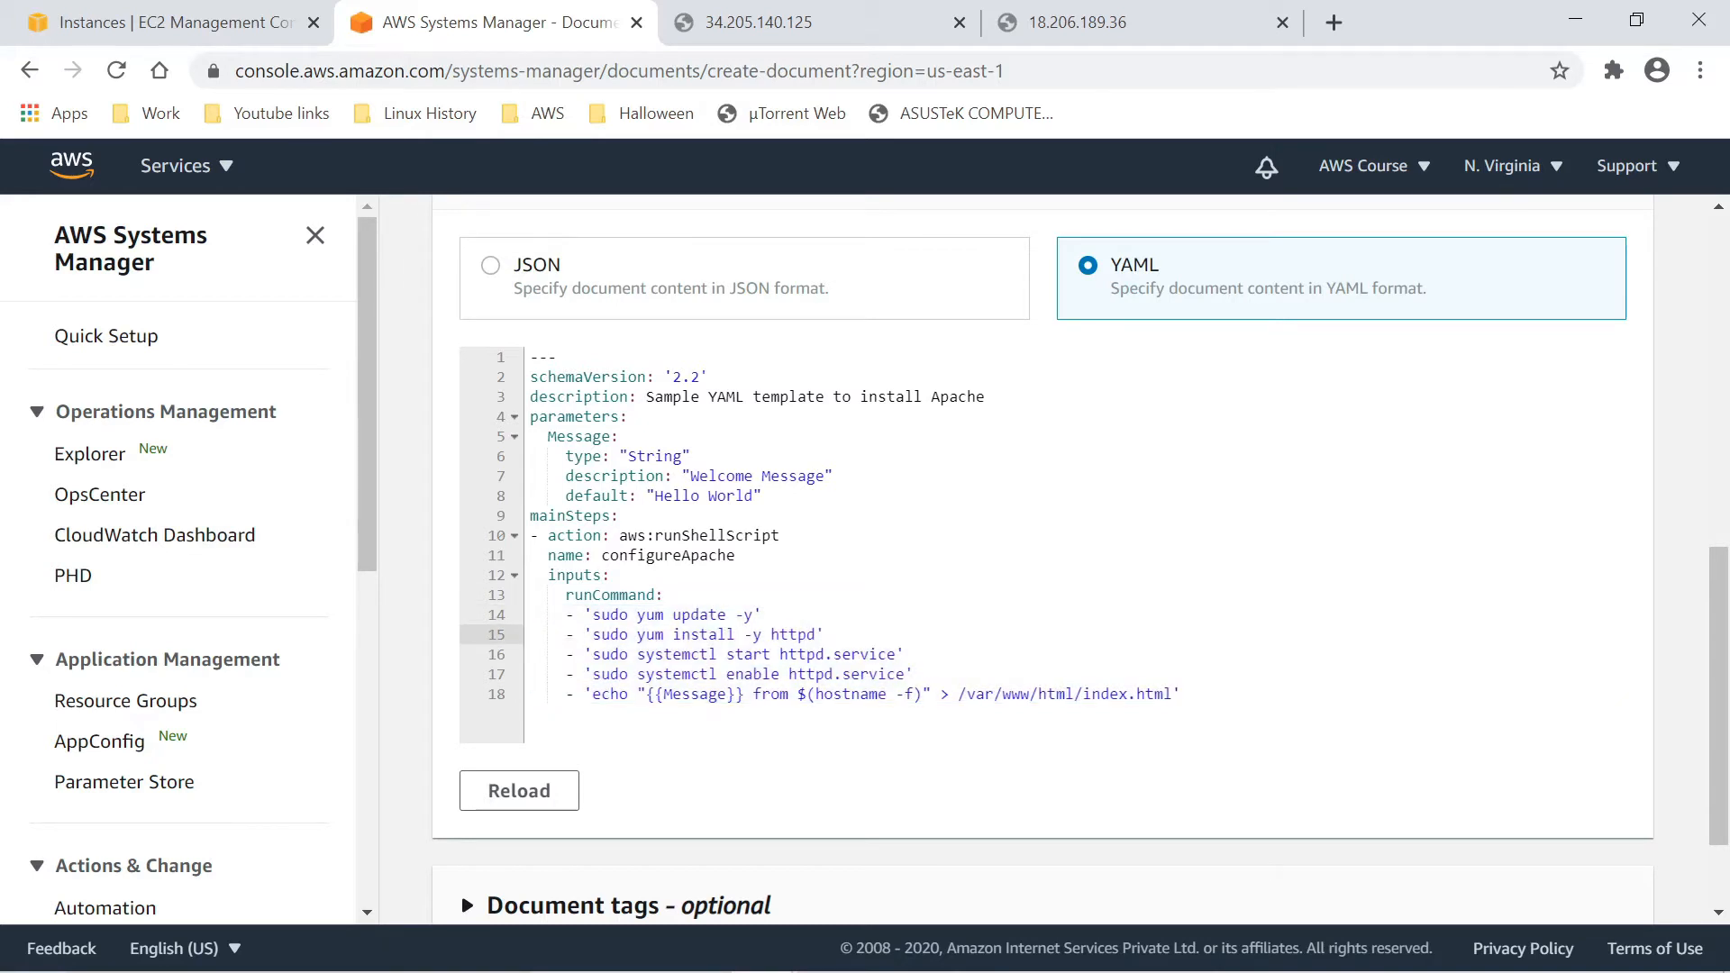
drag(826, 634, 584, 635)
drag(907, 654, 575, 654)
click(914, 674)
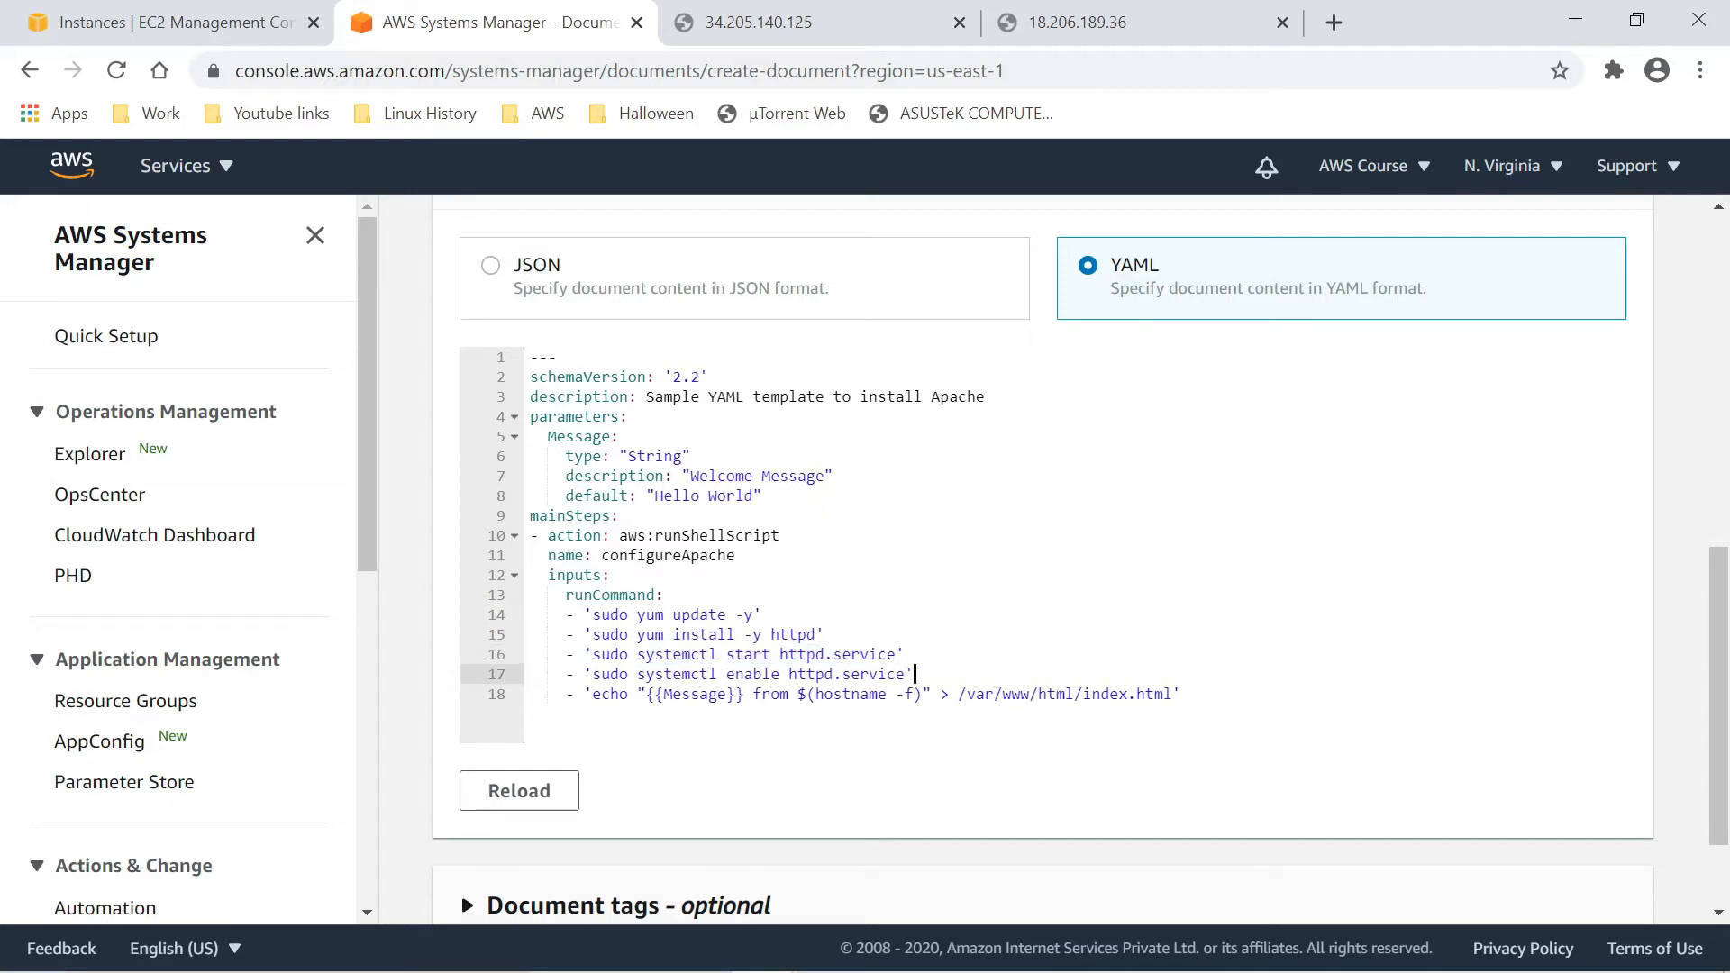
drag(915, 674, 584, 674)
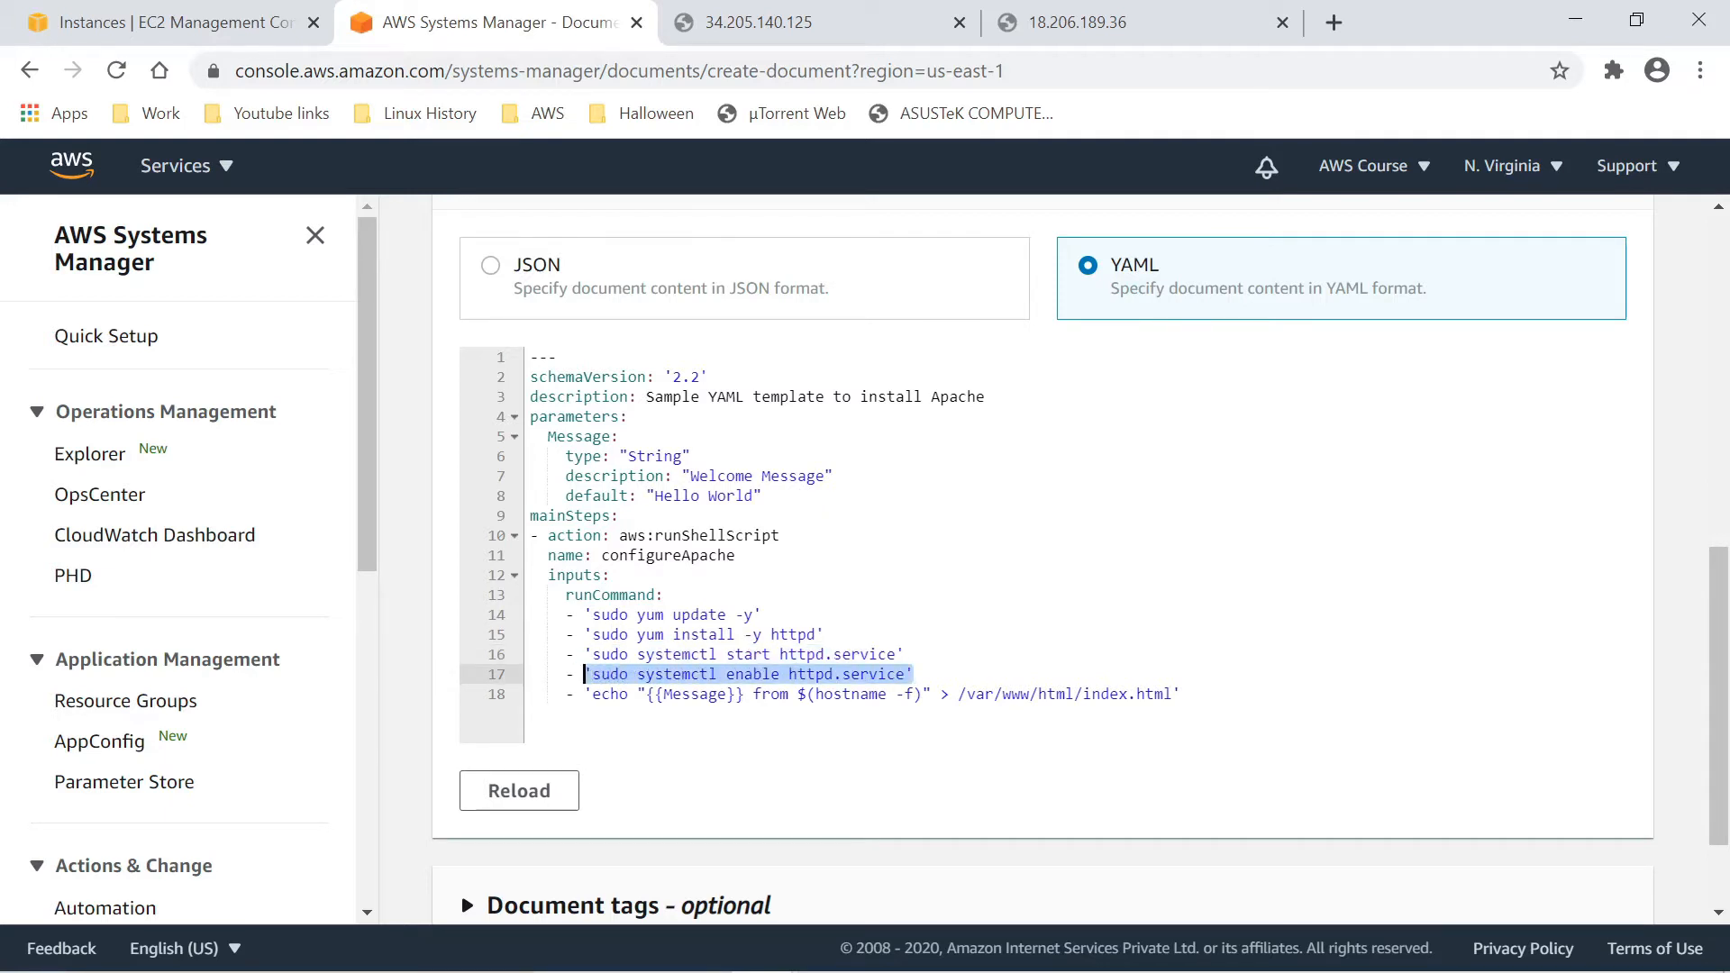
- Examine the echo command, the default value of the Message parameter, and the /var/www/html/index.html output path
click(1181, 694)
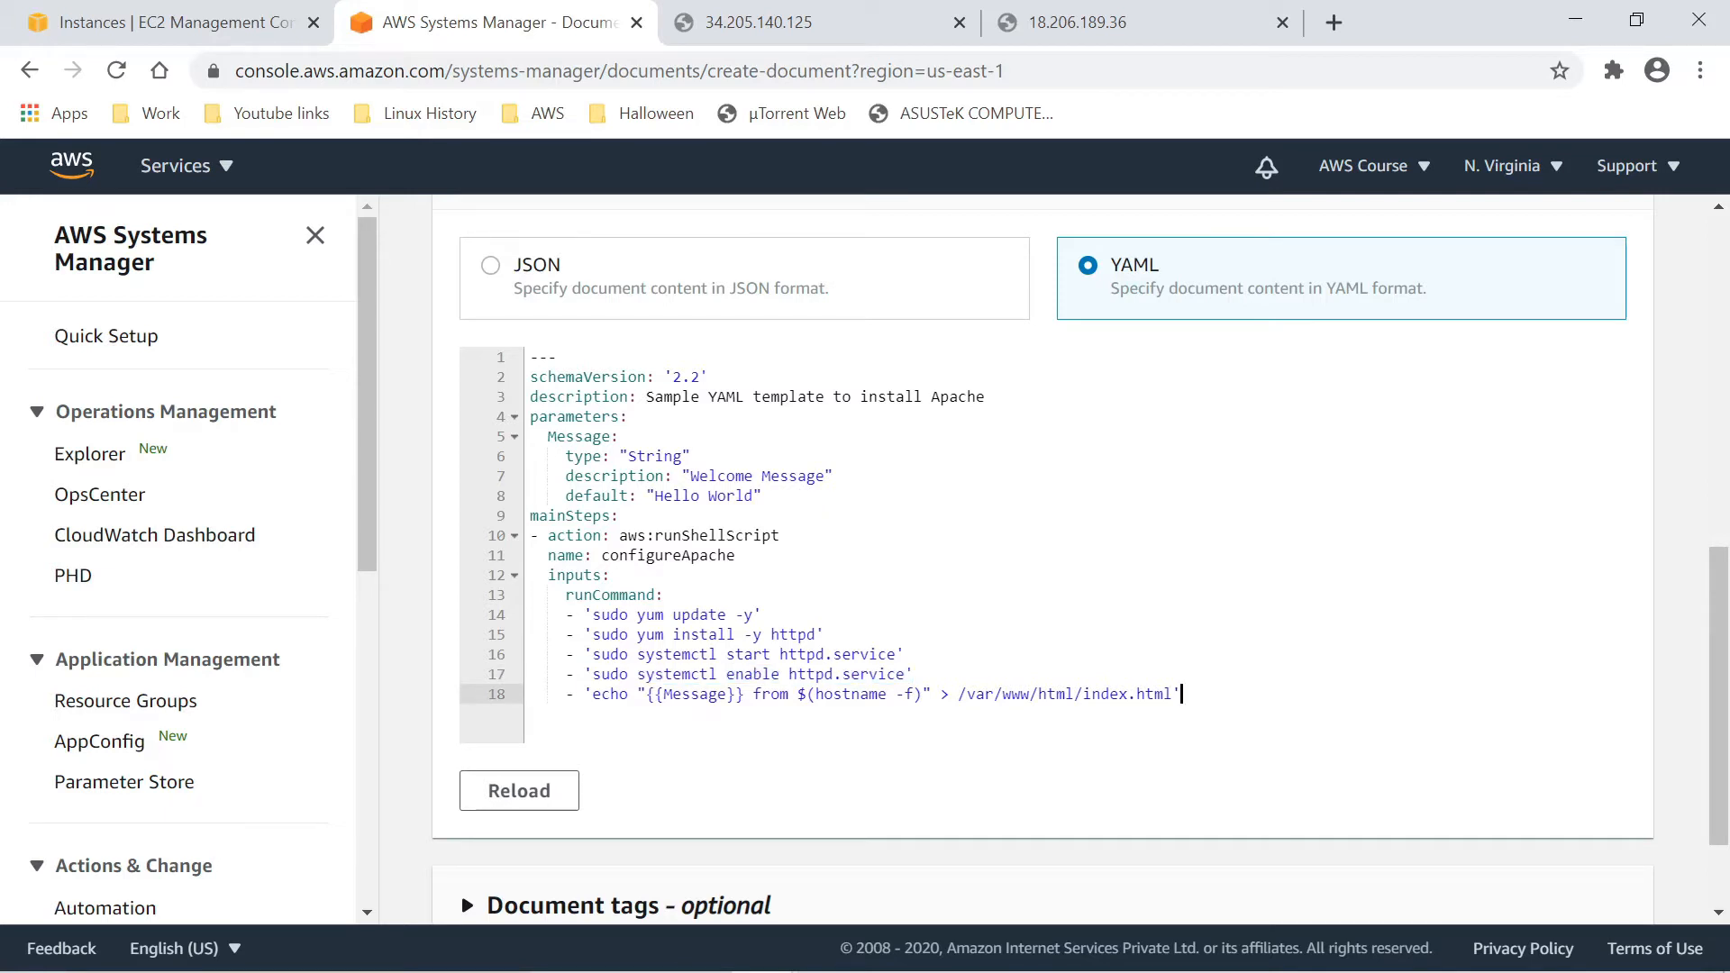
drag(646, 495, 763, 496)
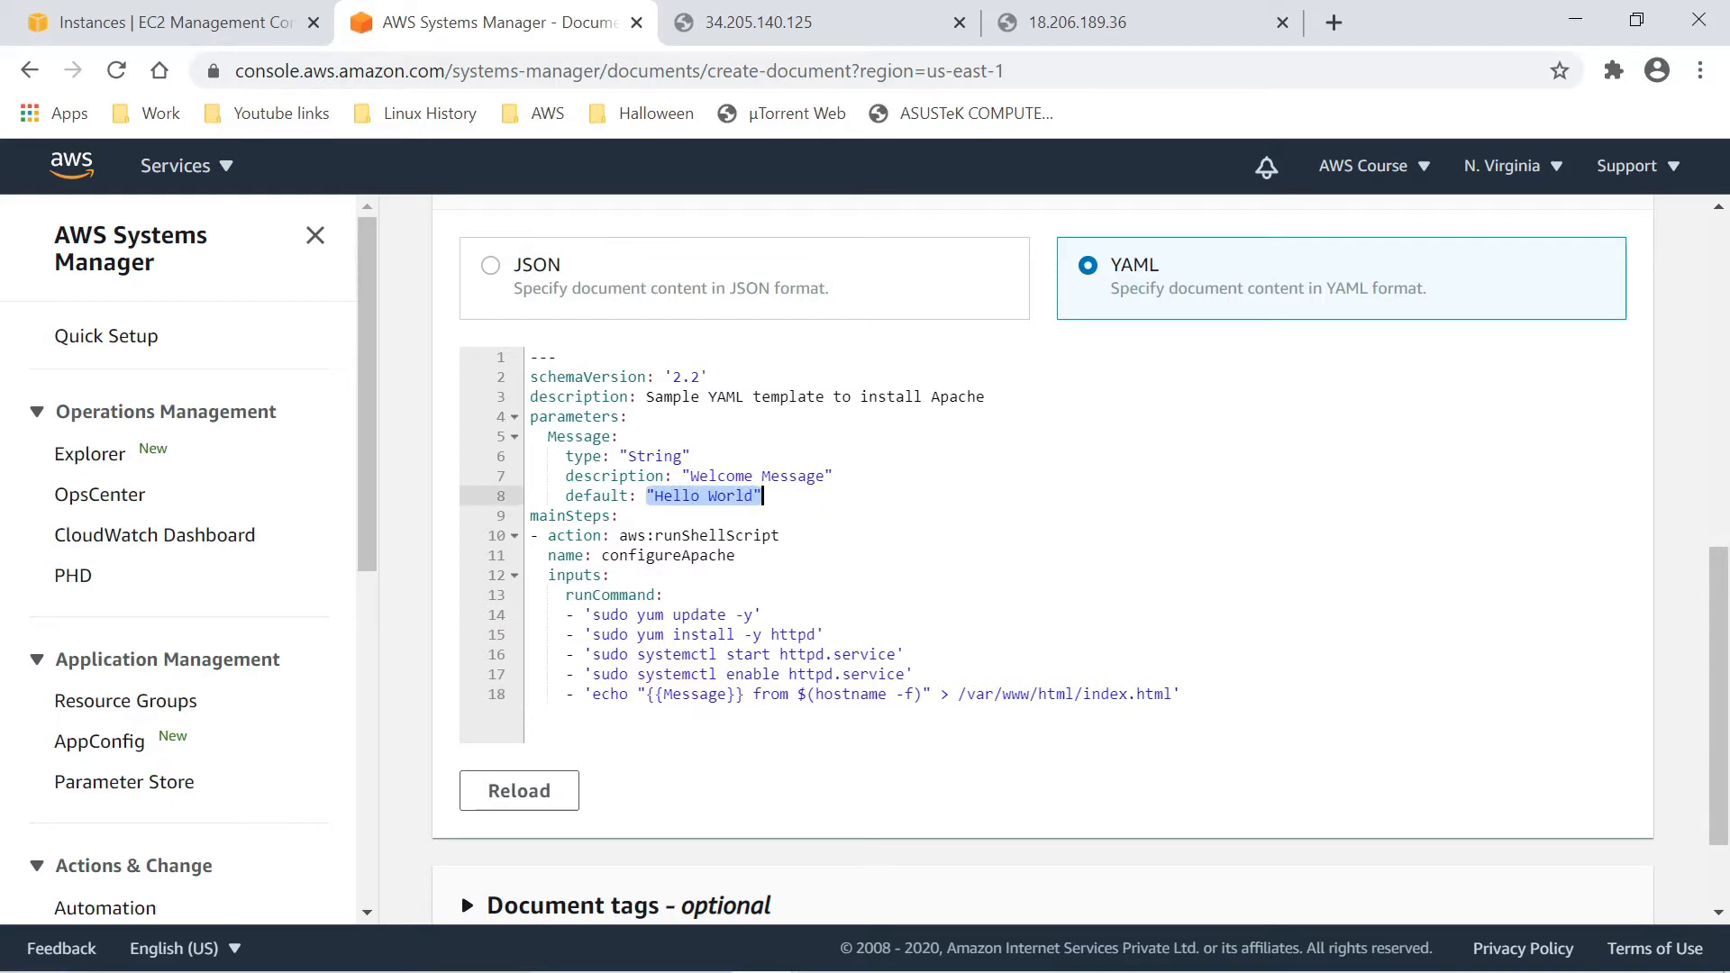
click(648, 497)
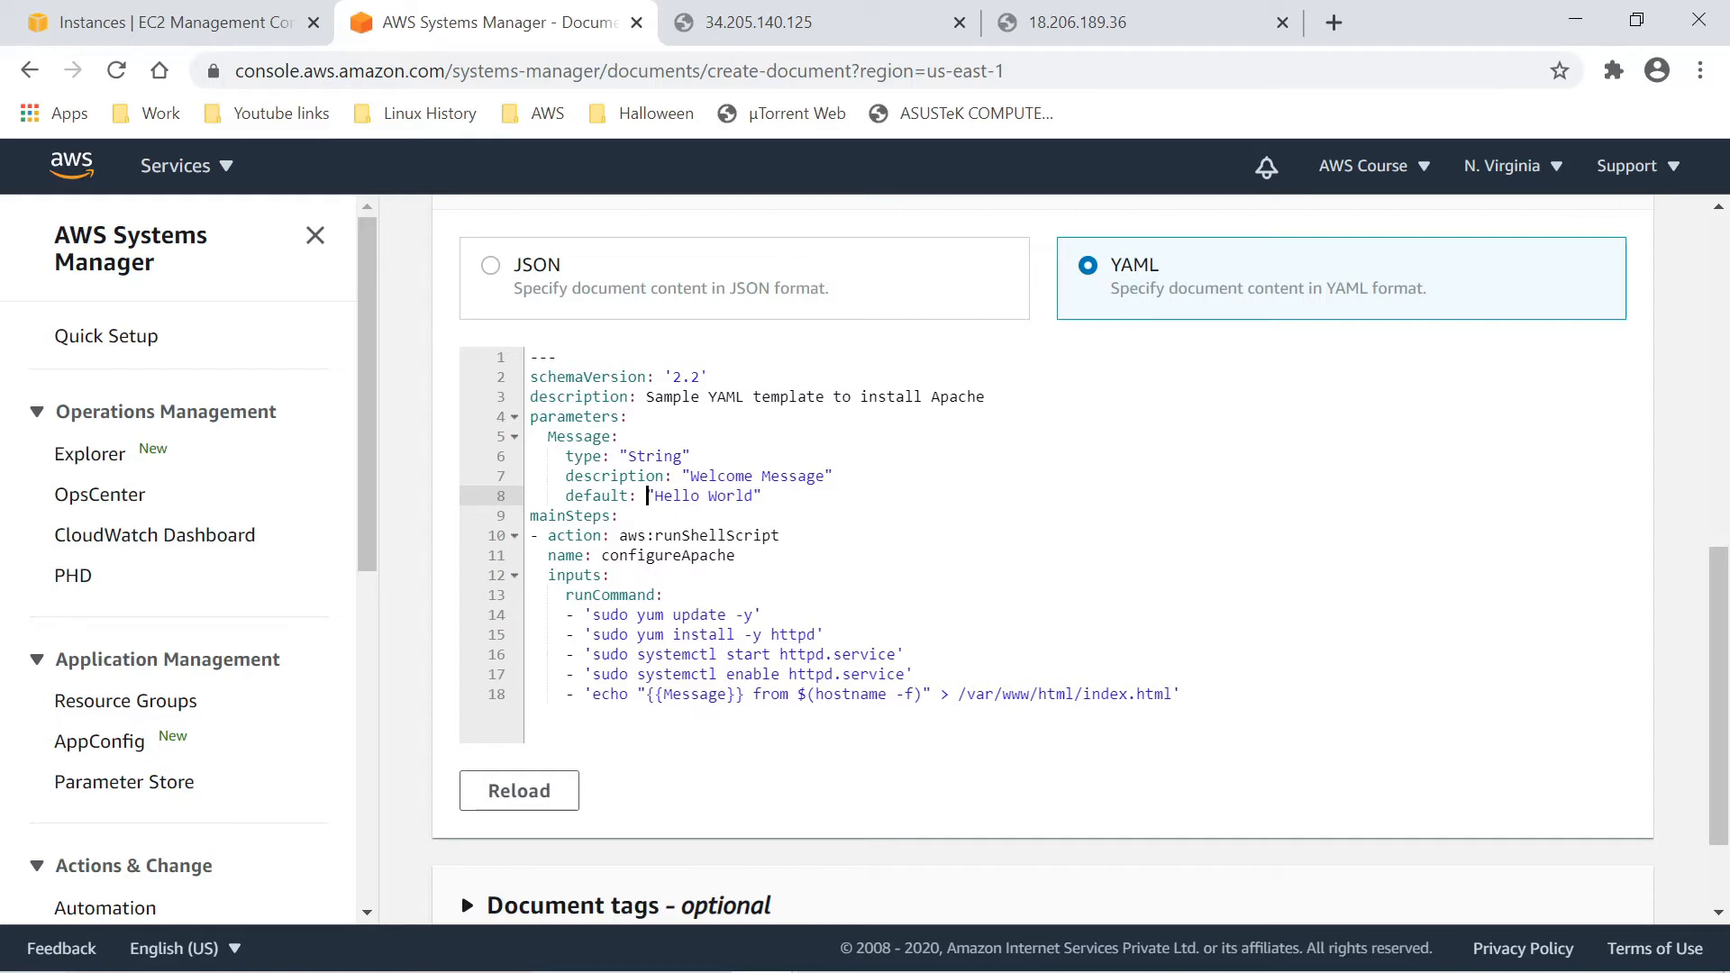
drag(1180, 693, 950, 694)
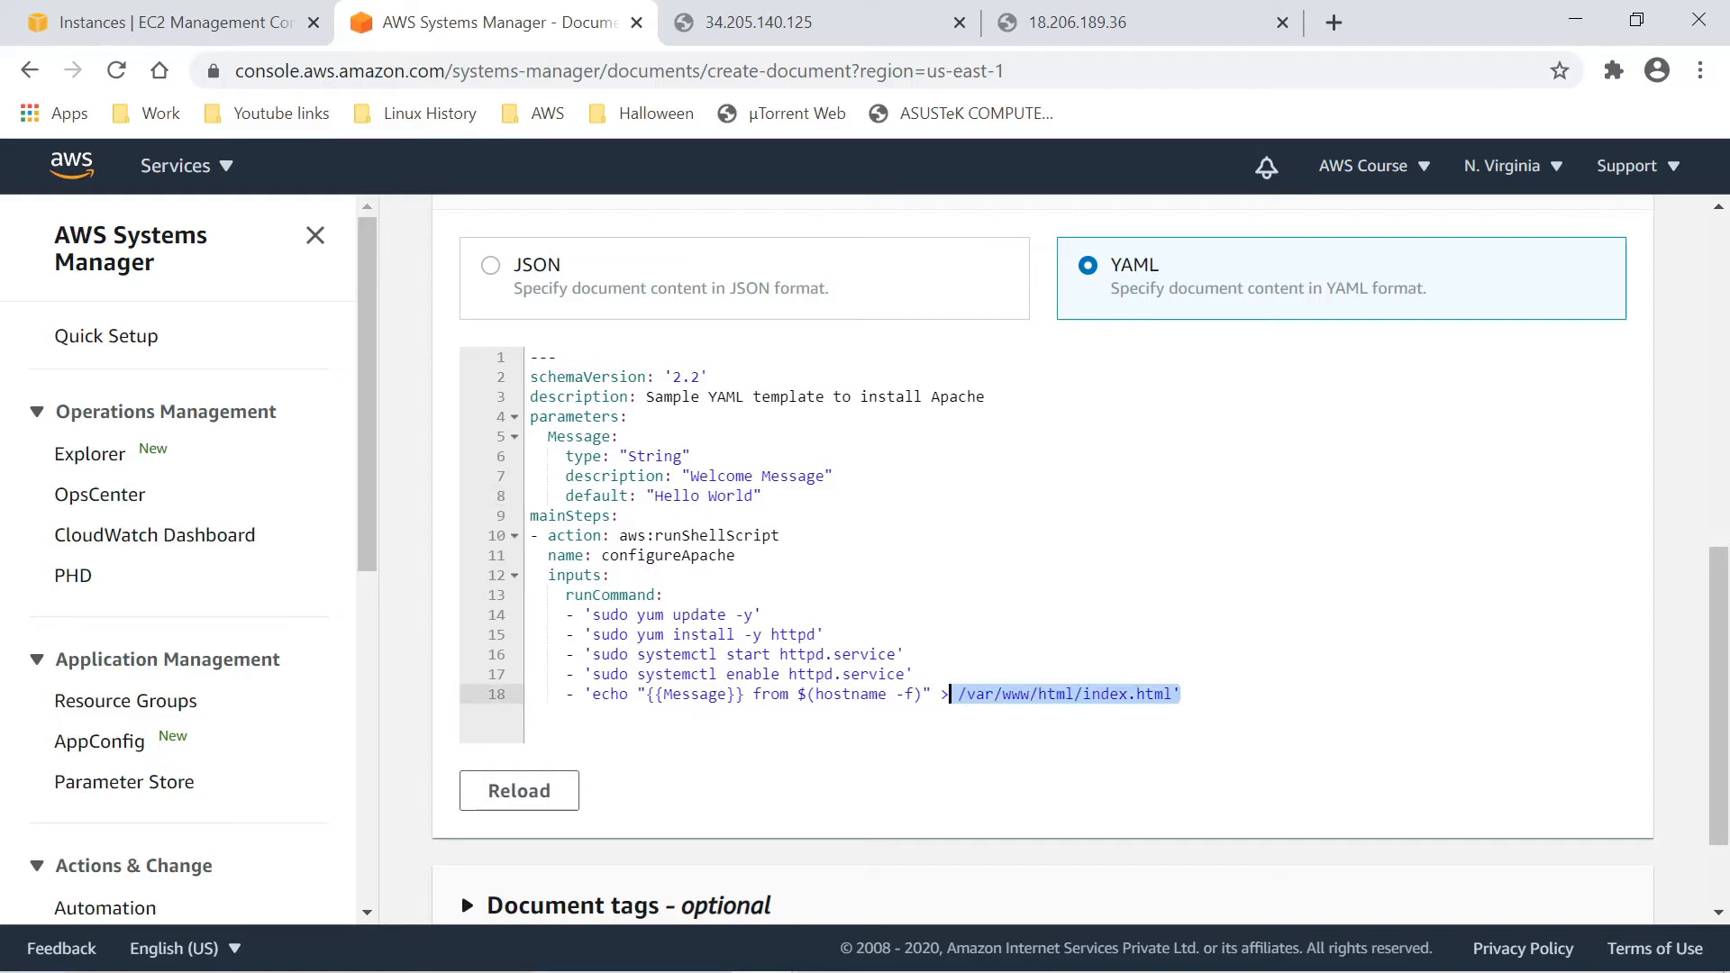
click(1181, 694)
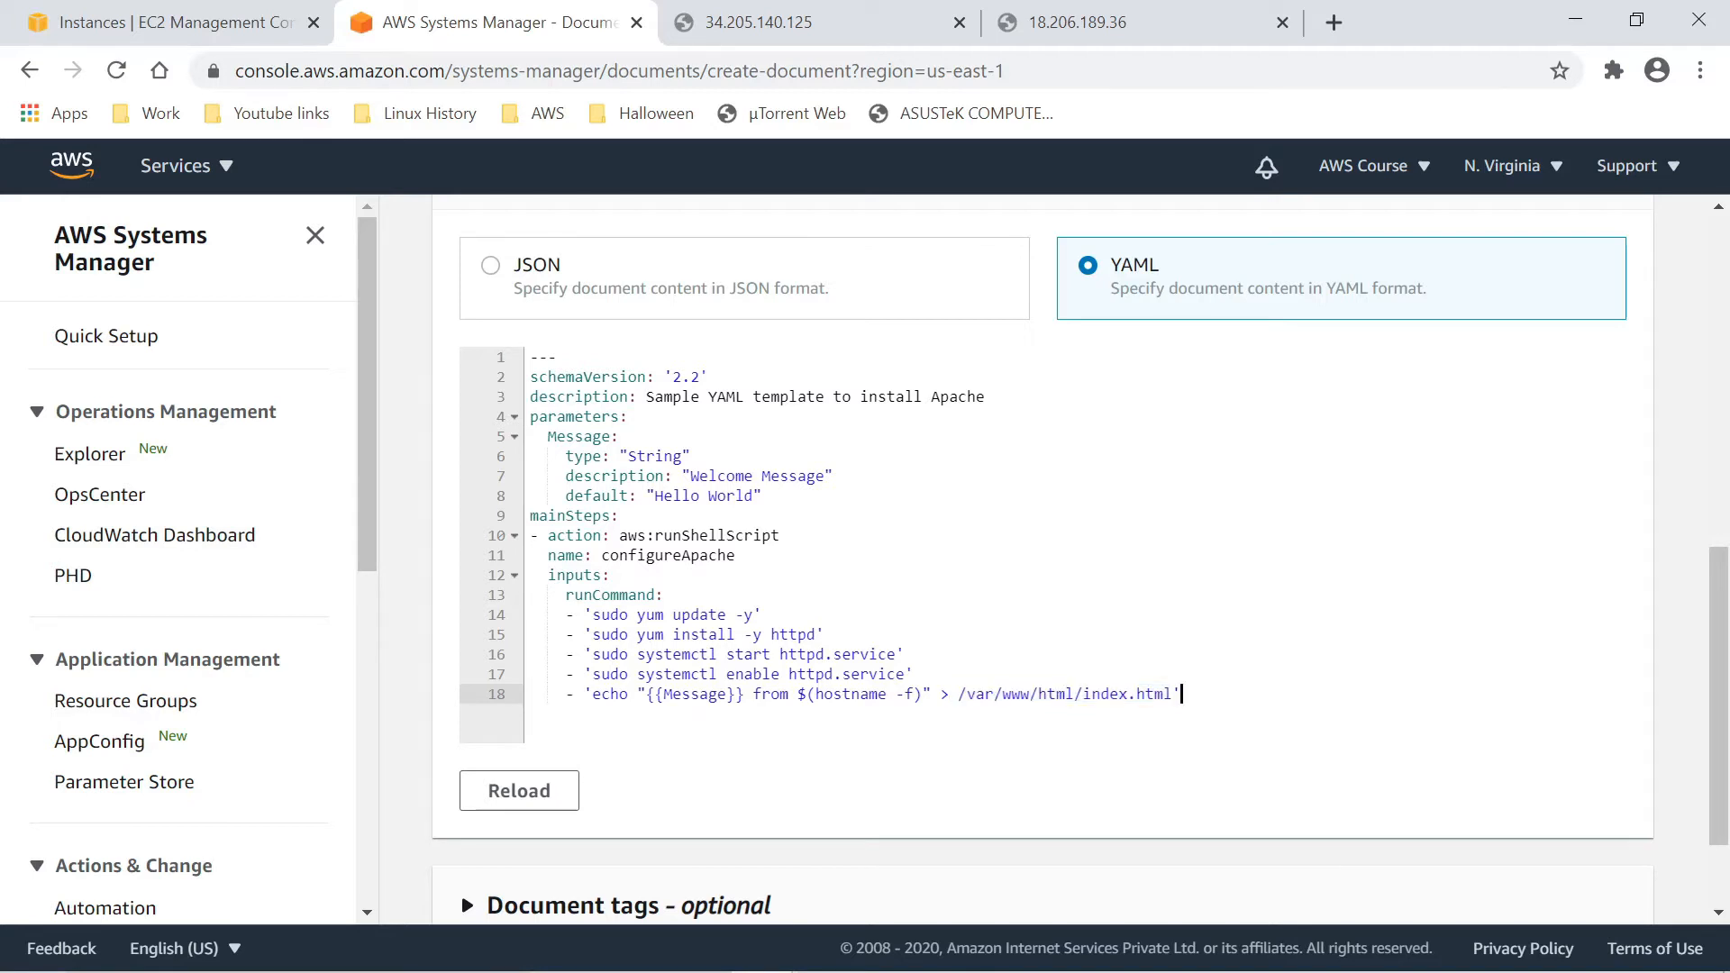
drag(1181, 694, 959, 694)
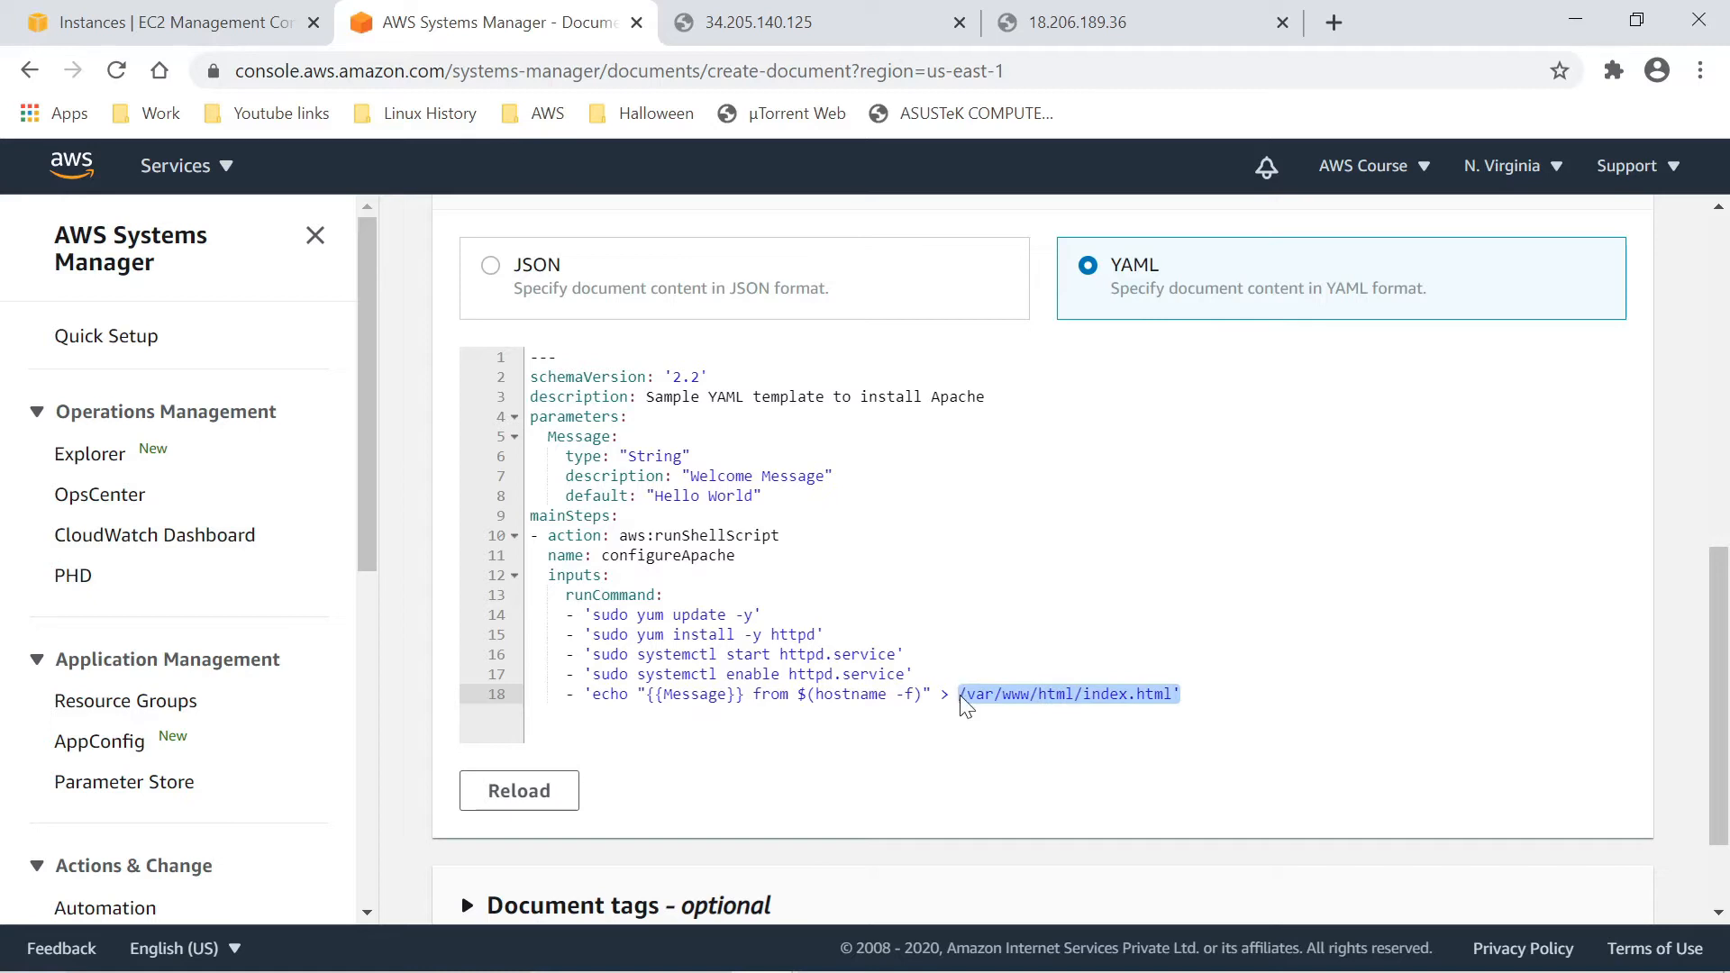
key(Left)
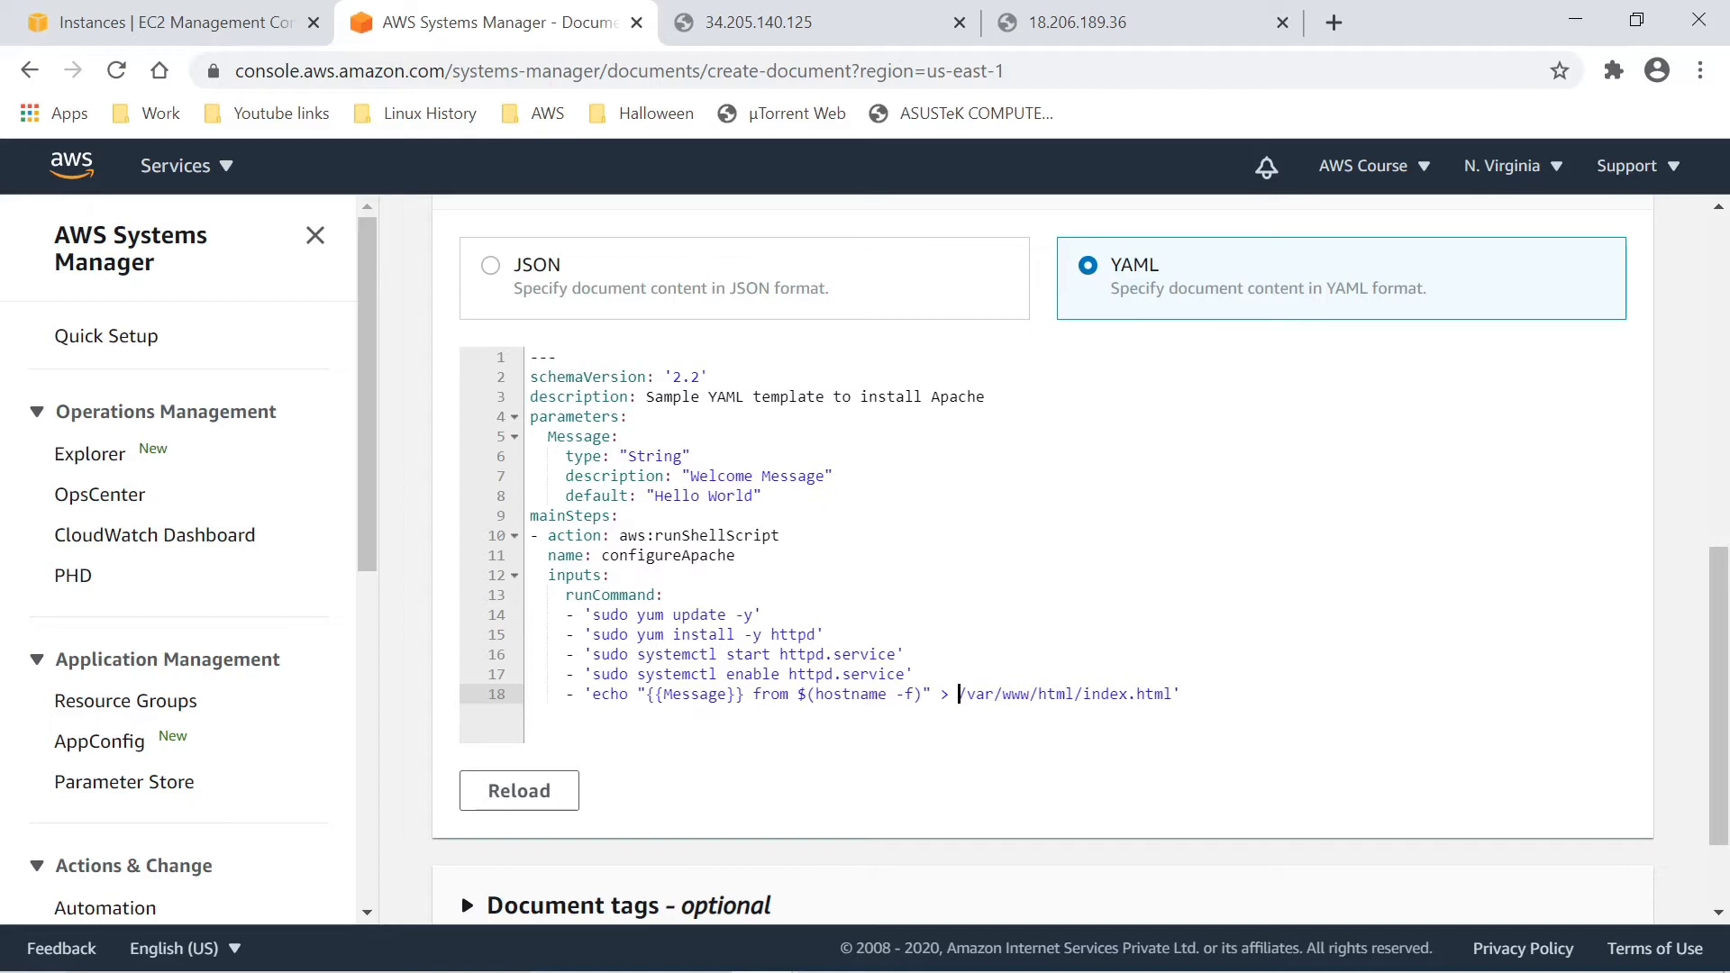
key(Up)
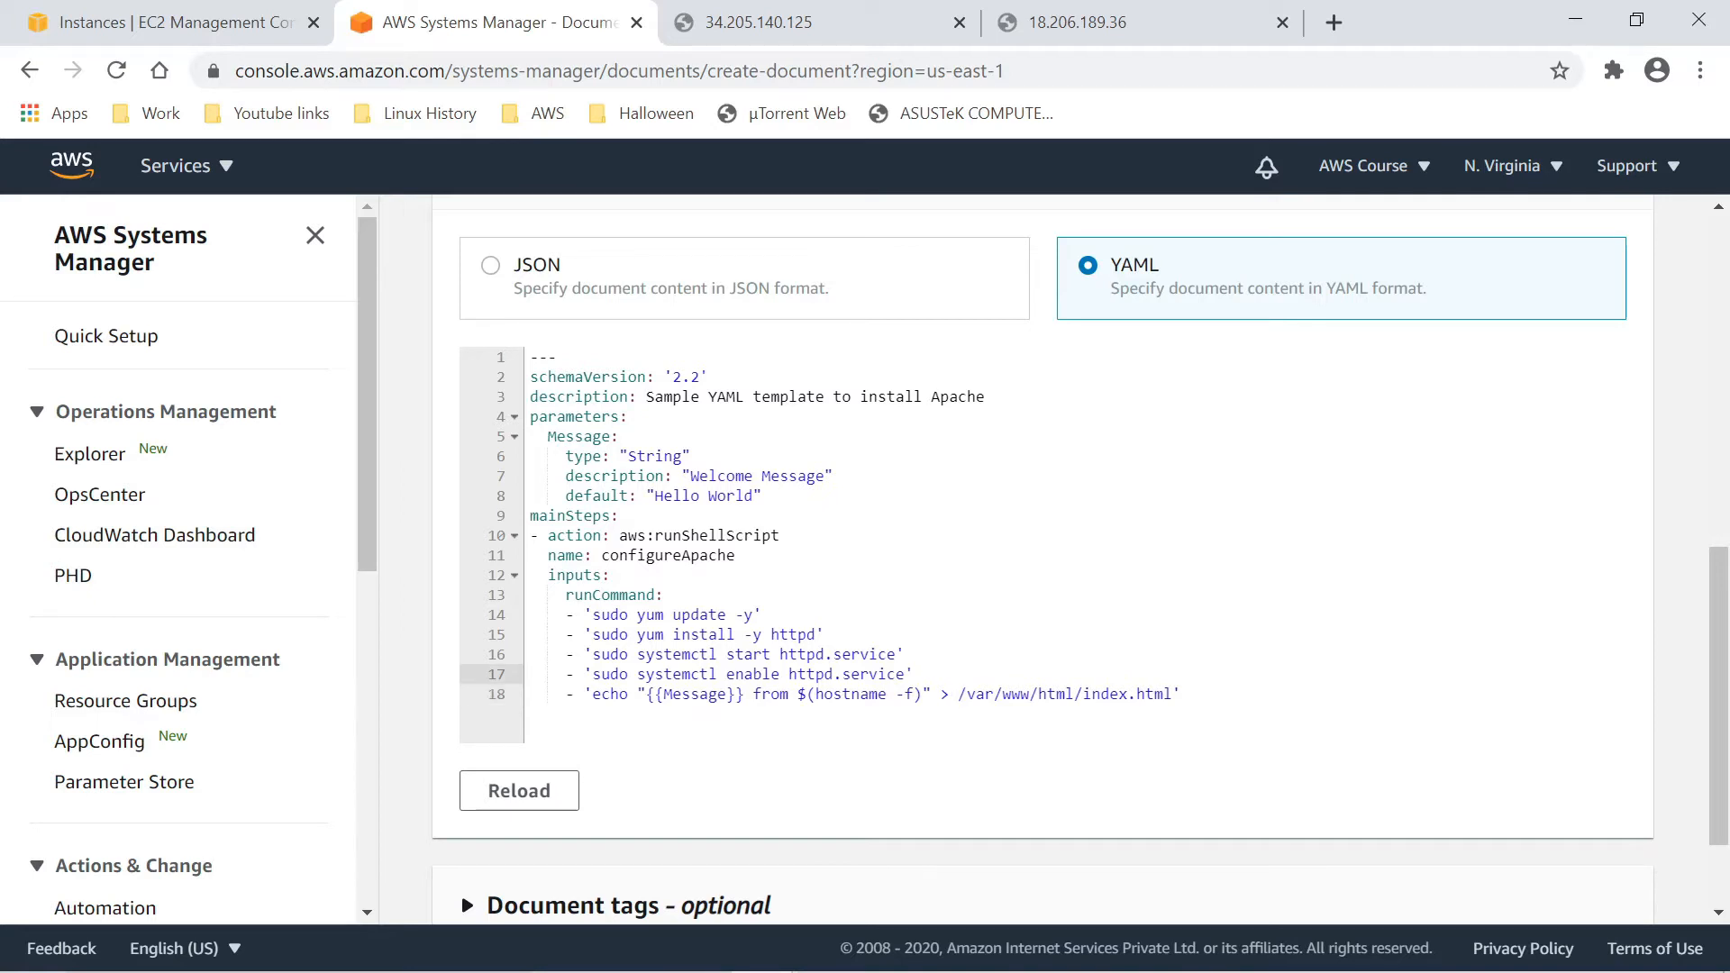
- Create the InstallApche document and dismiss the notification banner
scroll(1079, 563, down, 2)
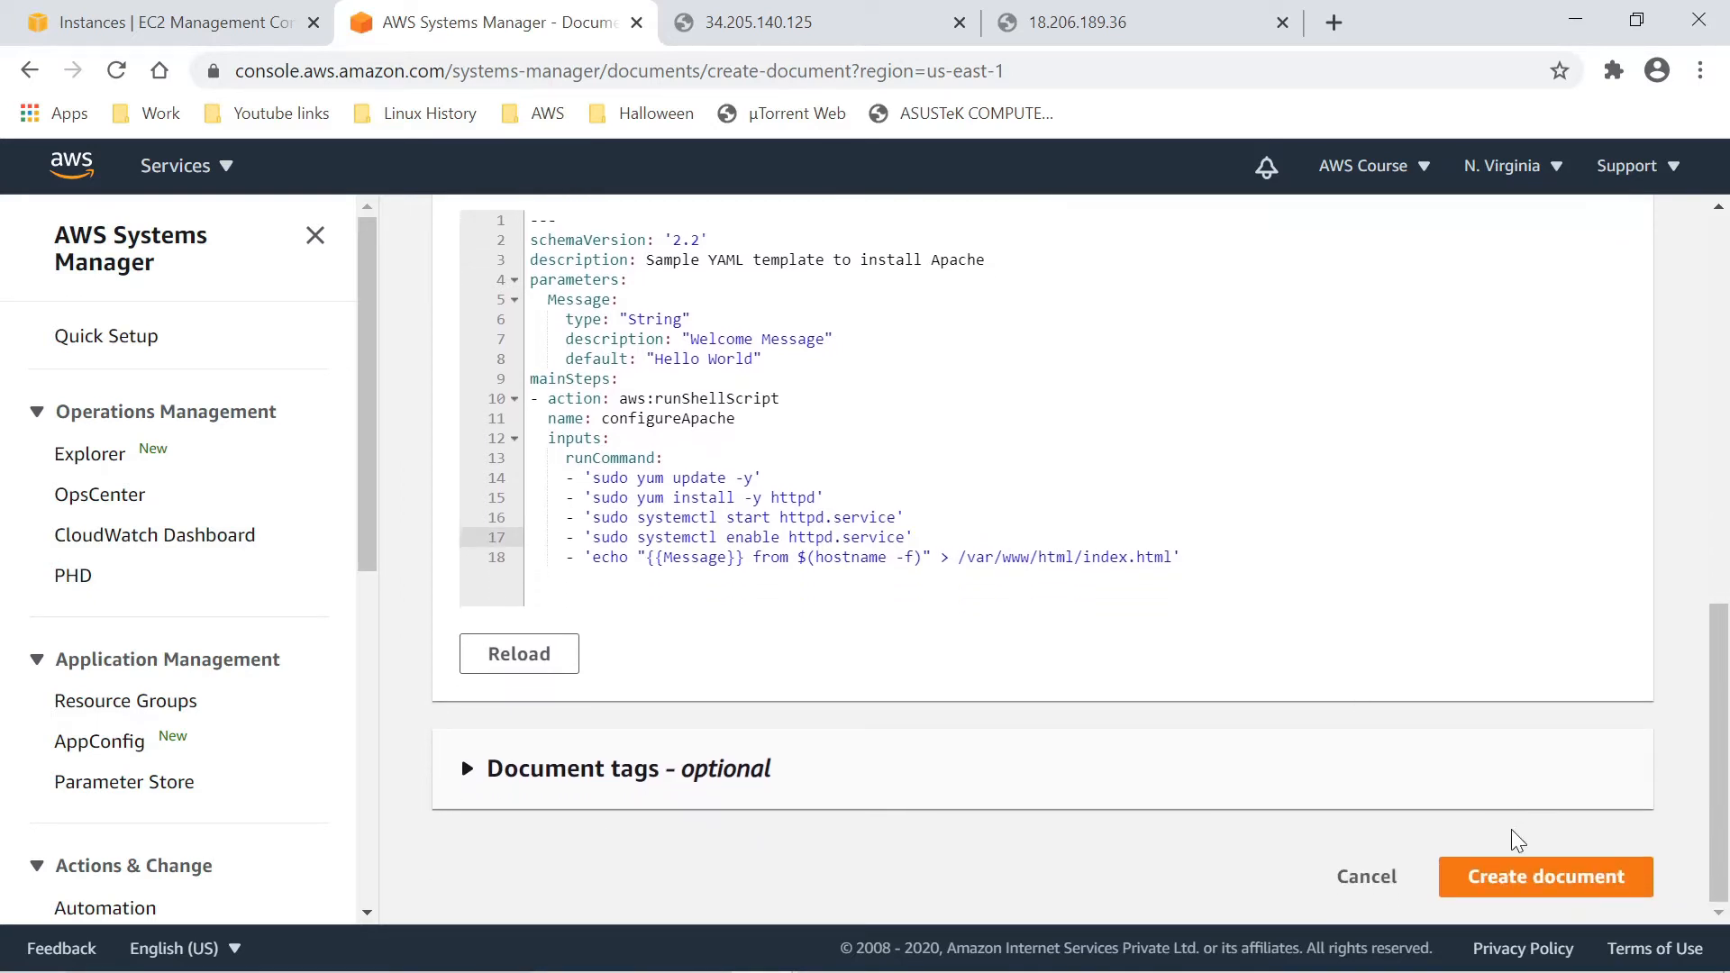
click(1524, 881)
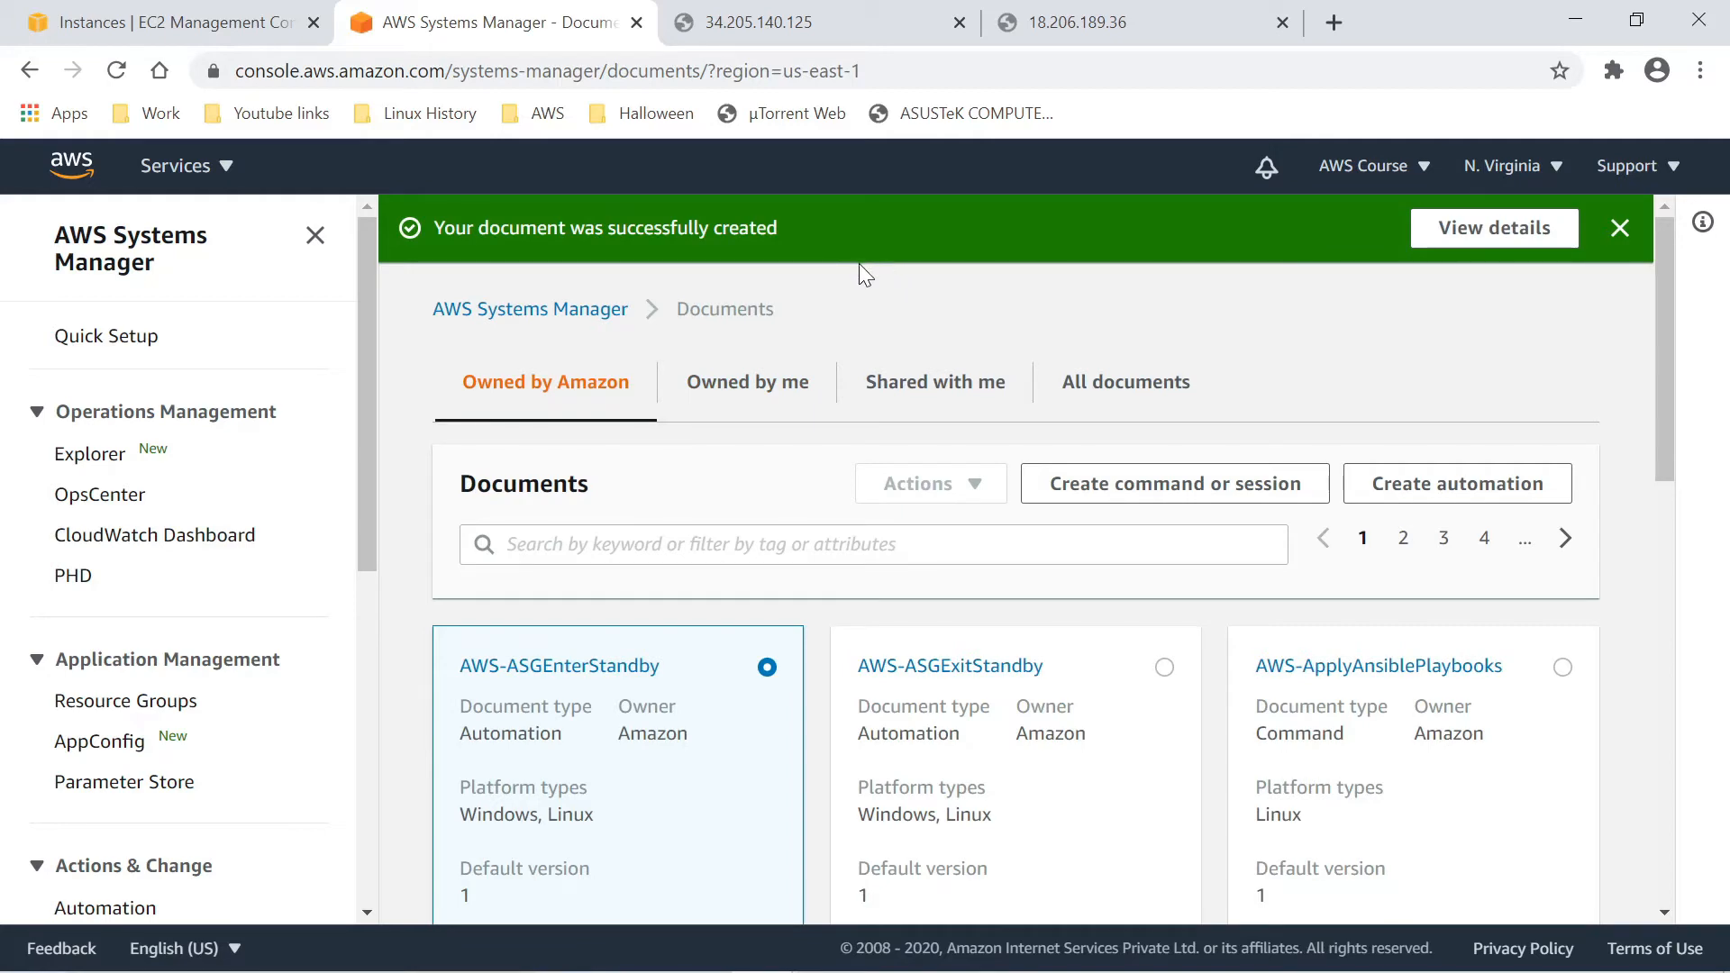
click(1622, 232)
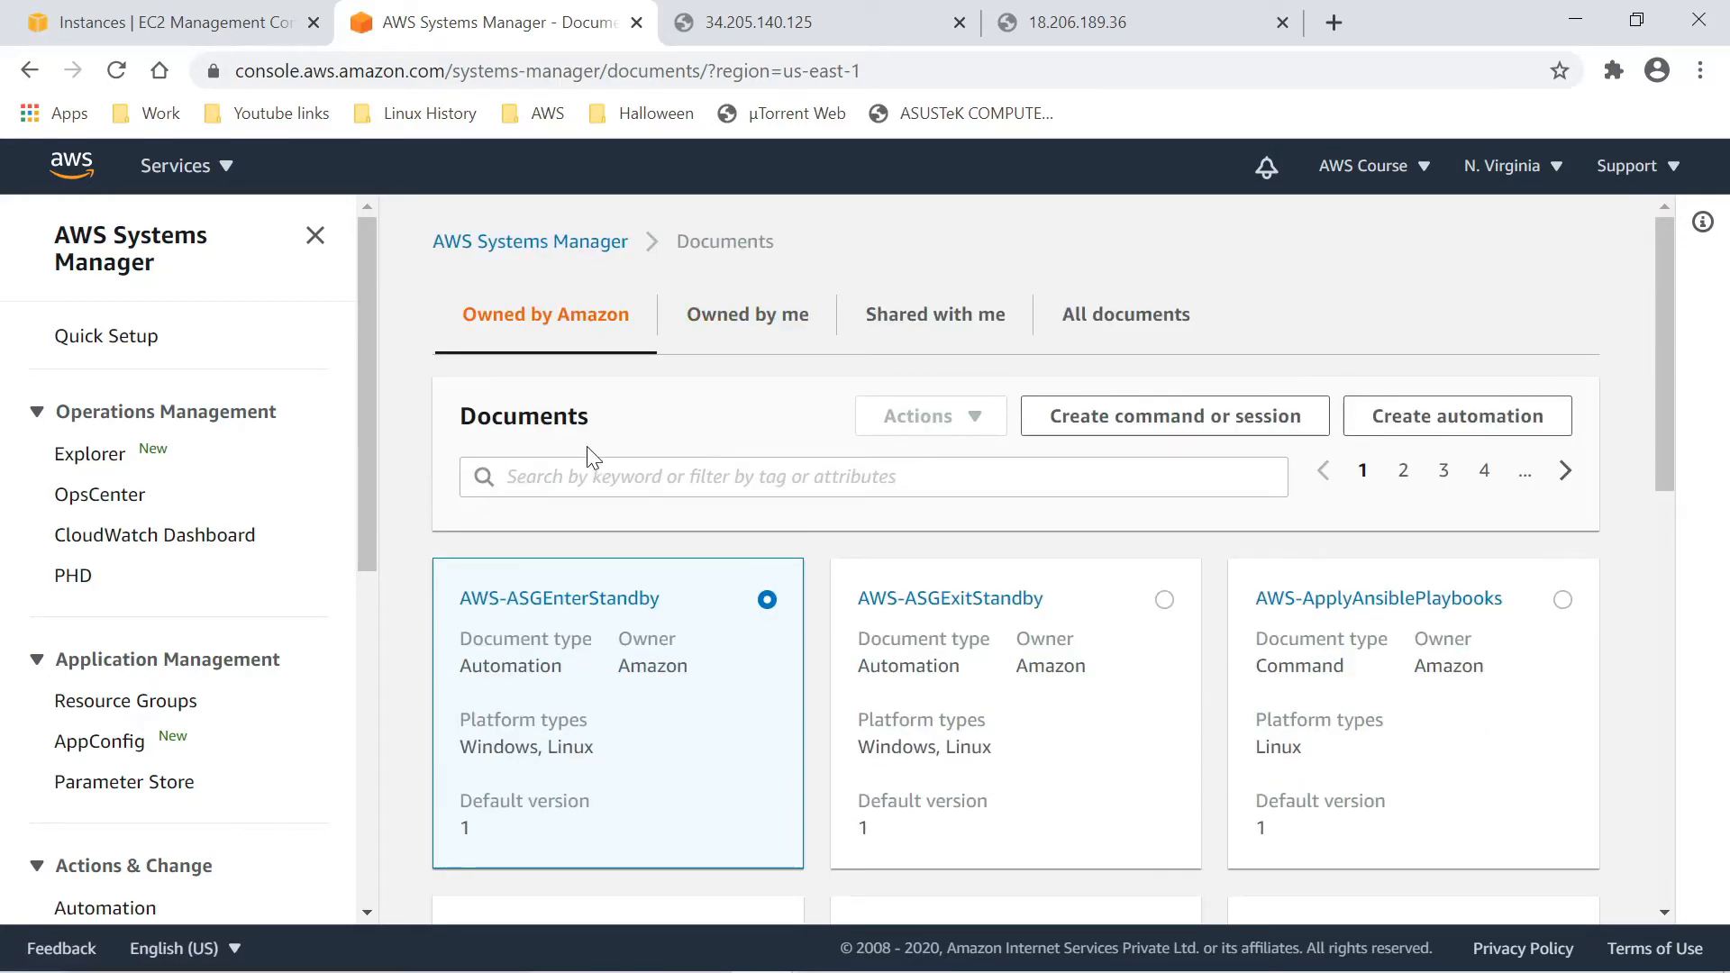
- Look through the Amazon-owned documents, reopen the Documents page, and view the filter attributes offered by its search
scroll(591, 455, down, 2)
scroll(541, 510, down, 2)
scroll(541, 510, up, 1)
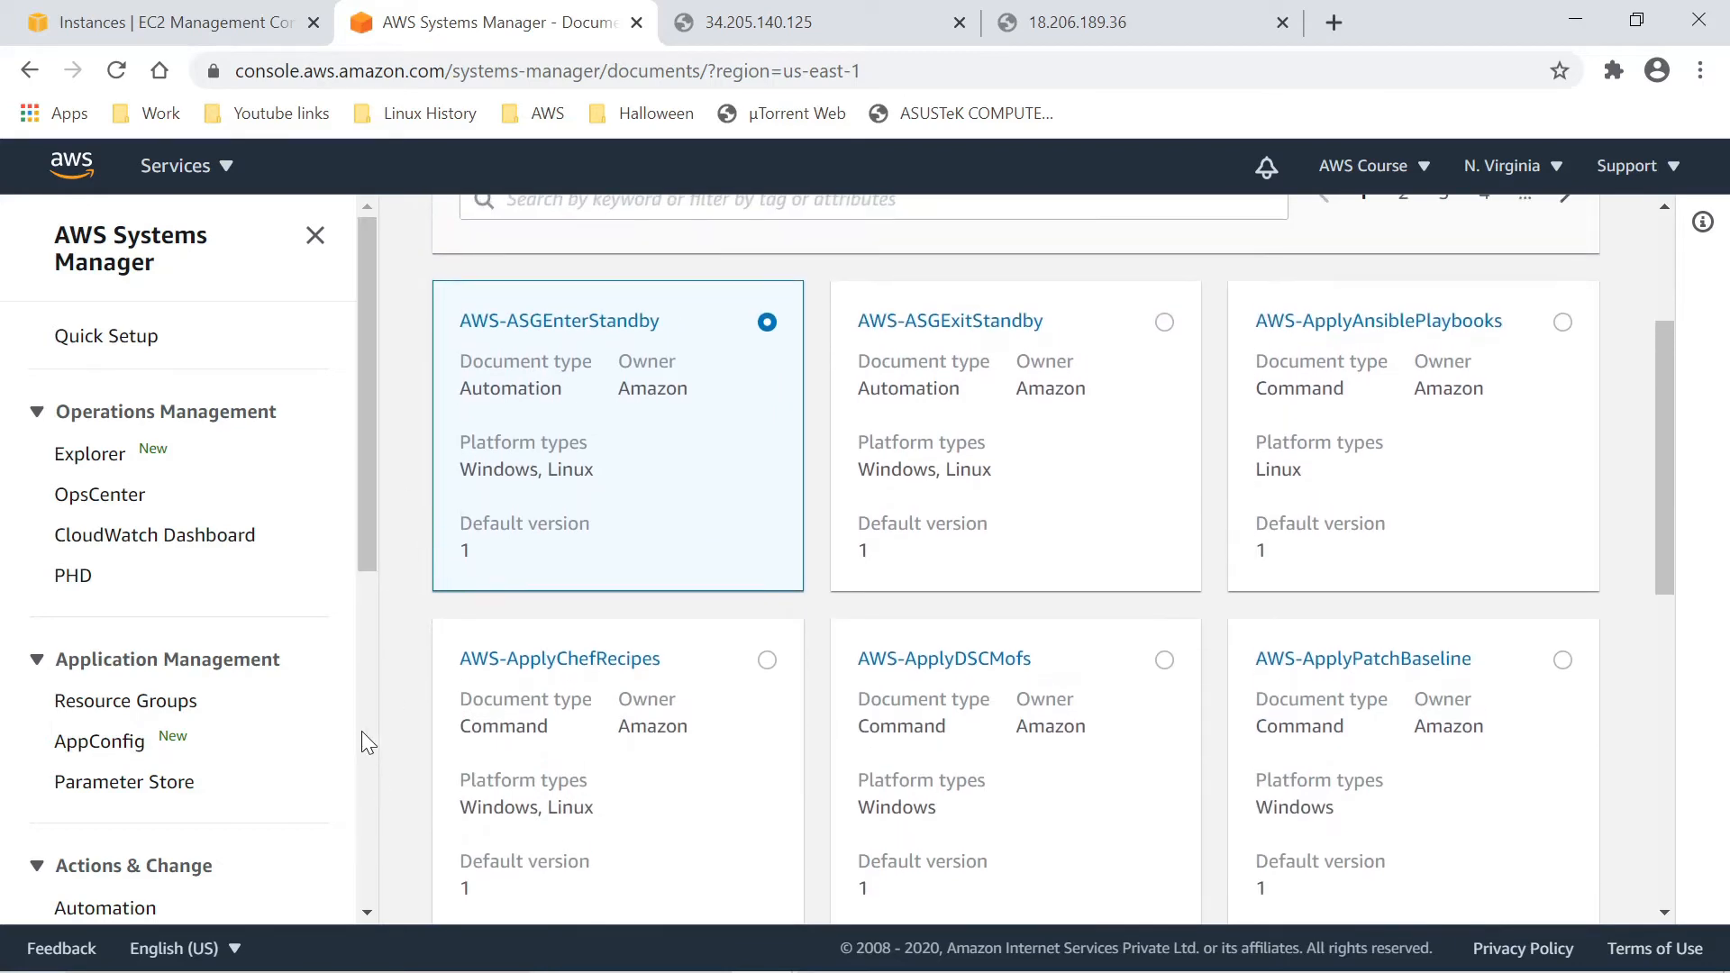
drag(371, 544, 330, 891)
click(91, 885)
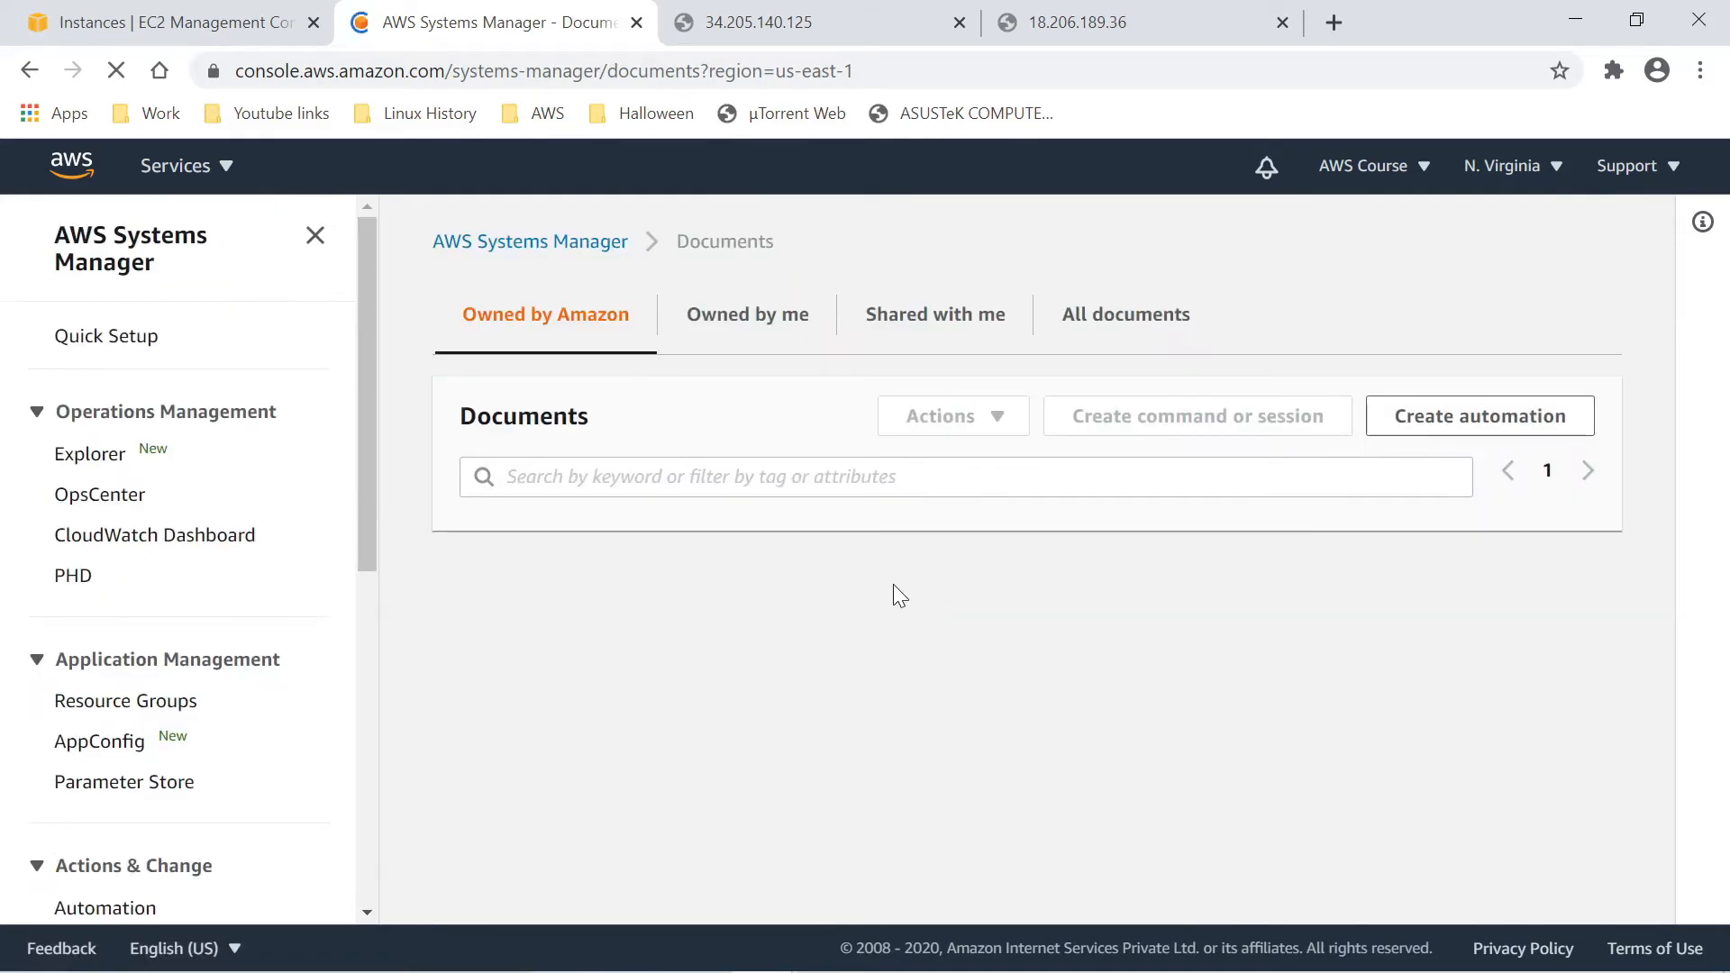
click(594, 477)
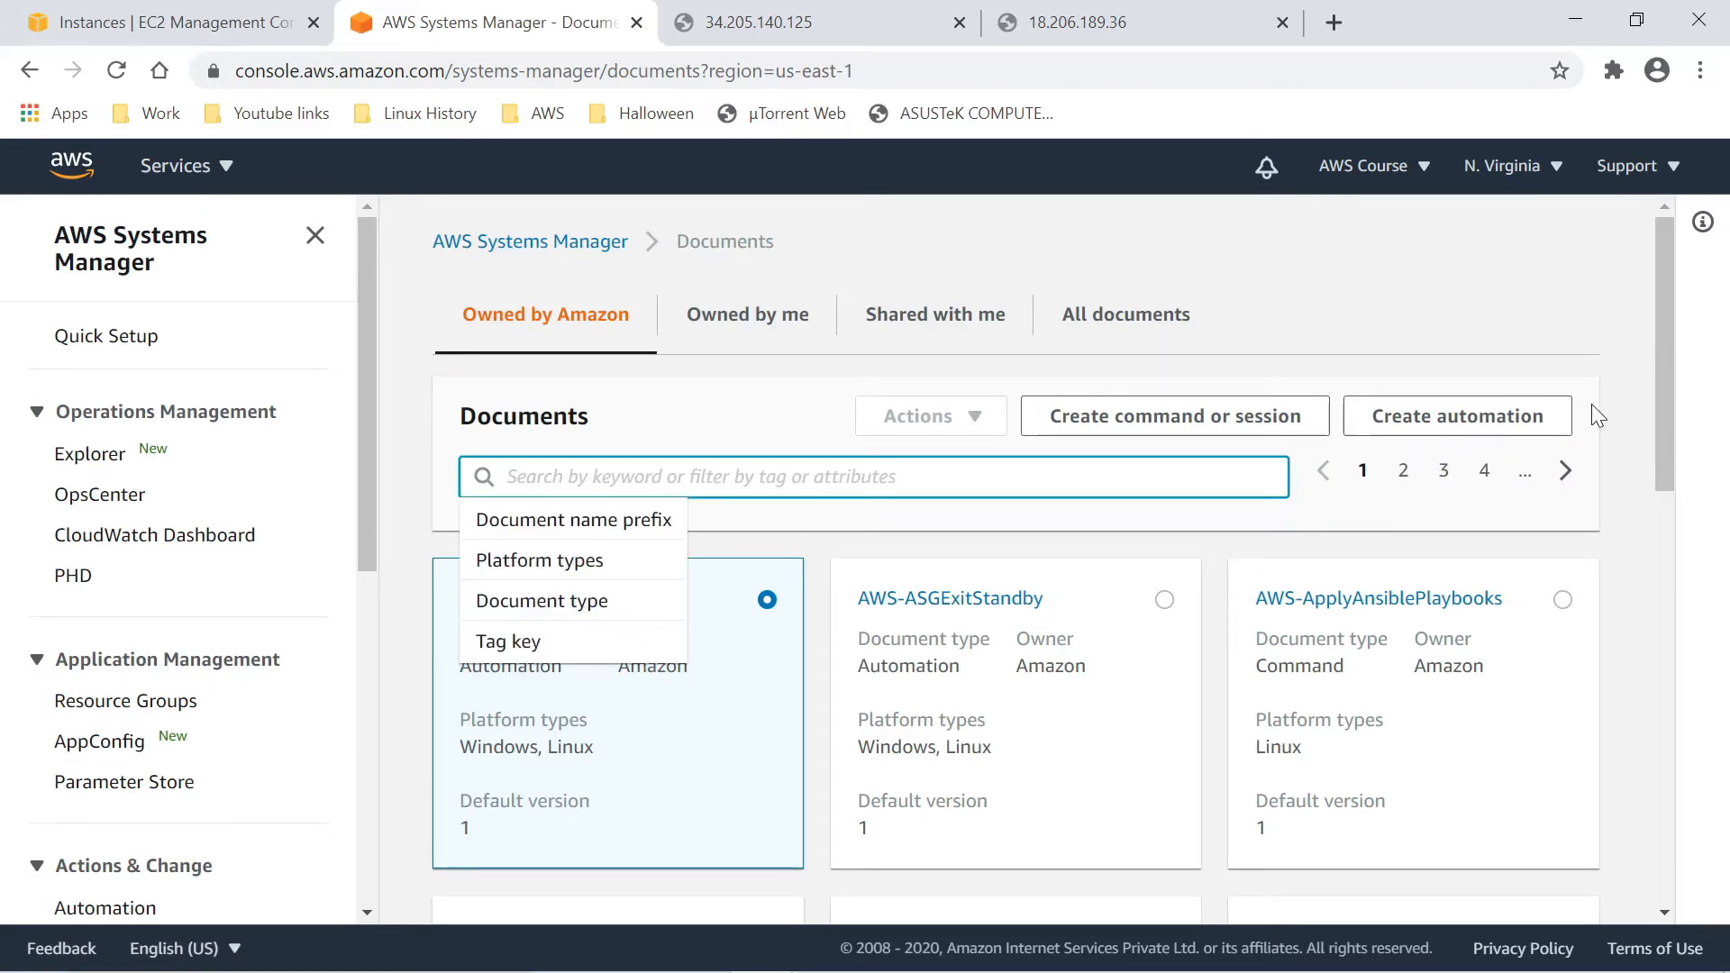
drag(1664, 431, 1180, 522)
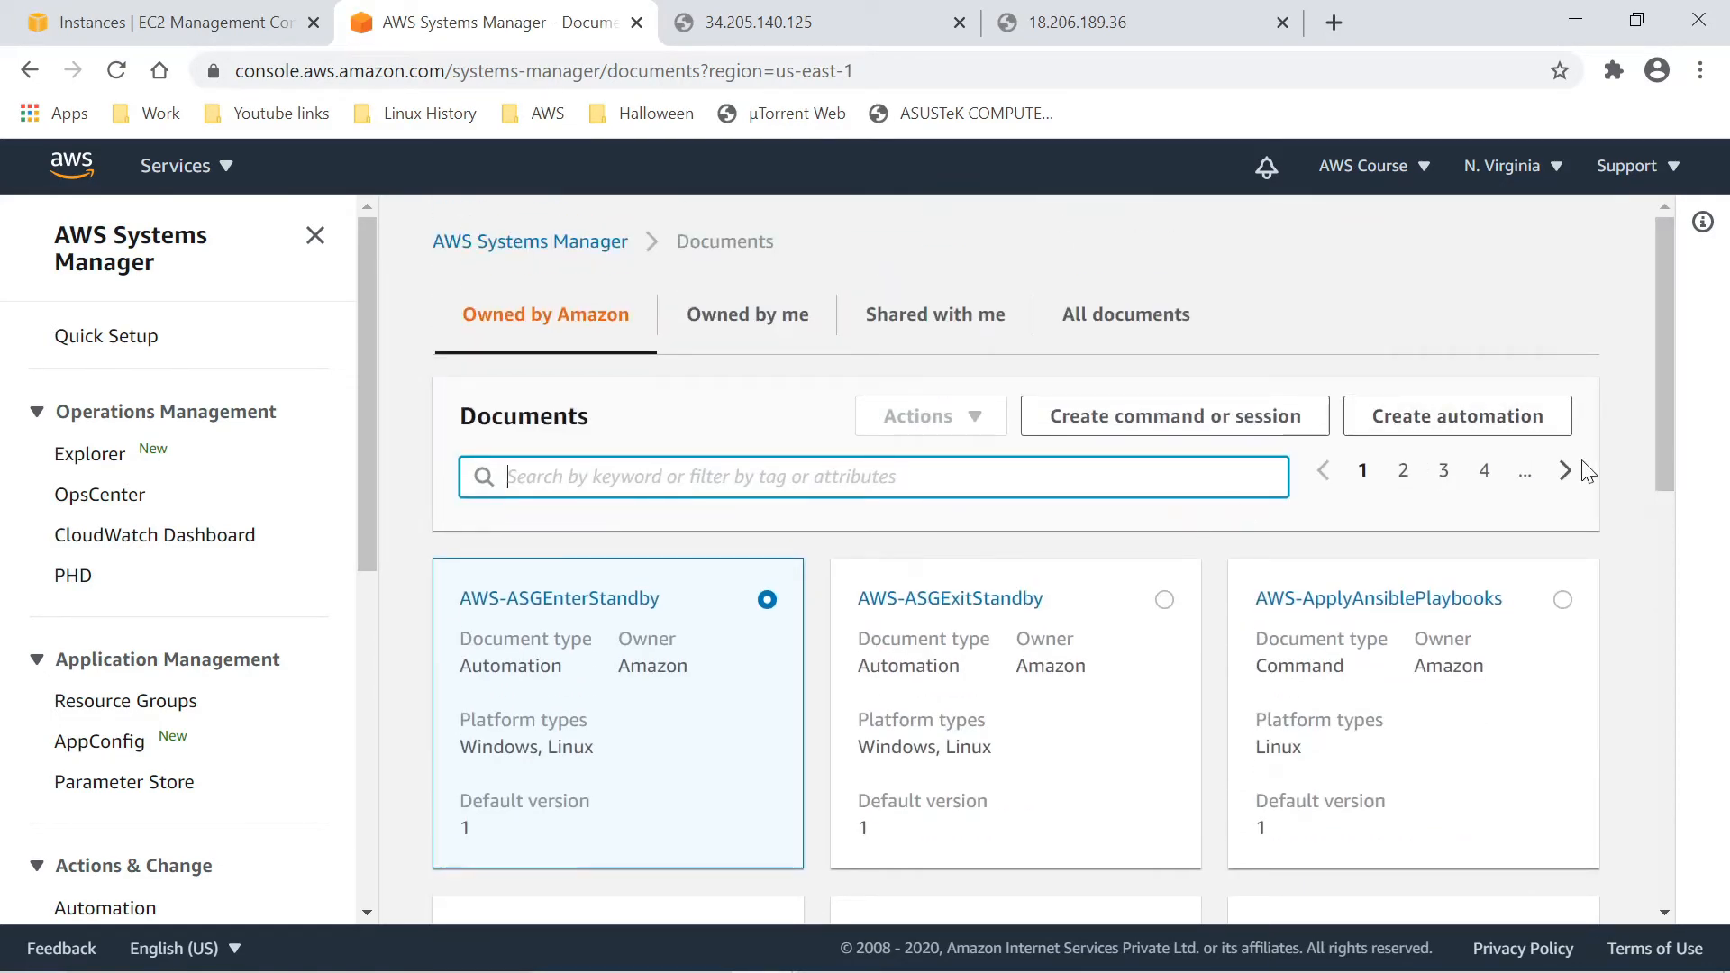
- List only the documents owned by this account and view the InstallApche document's details
mouse_move(1656, 387)
mouse_down()
mouse_move(1668, 455)
mouse_move(1647, 368)
mouse_up()
click(757, 335)
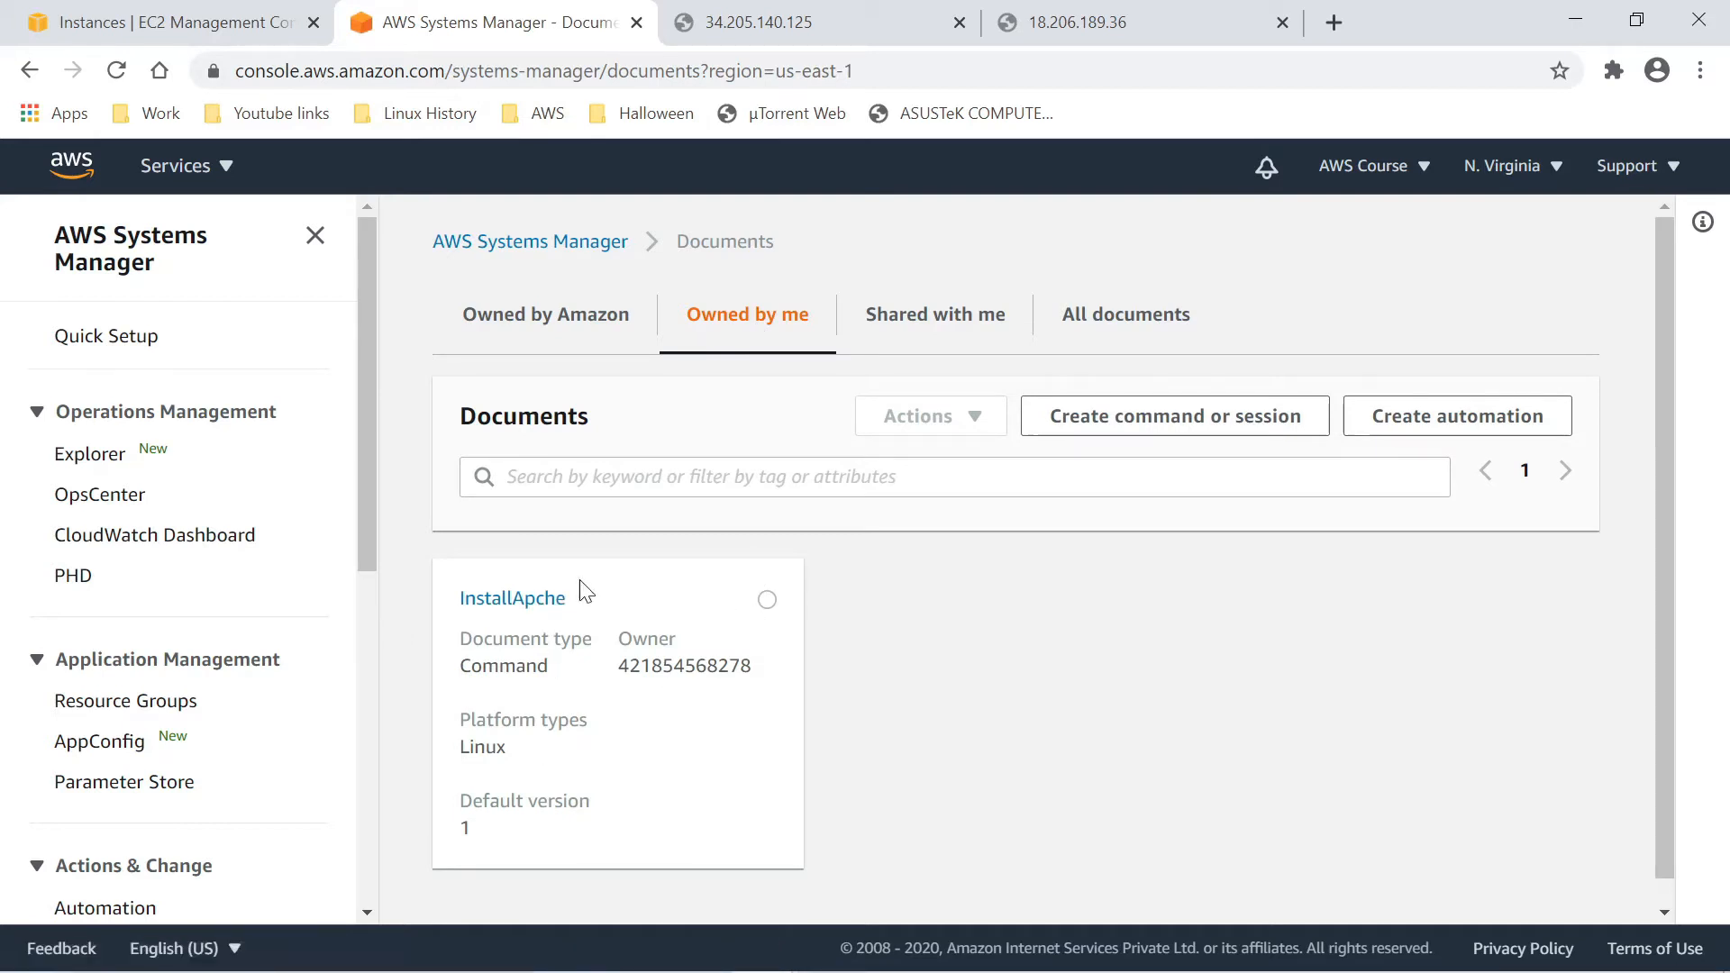
scroll(660, 641, down, 1)
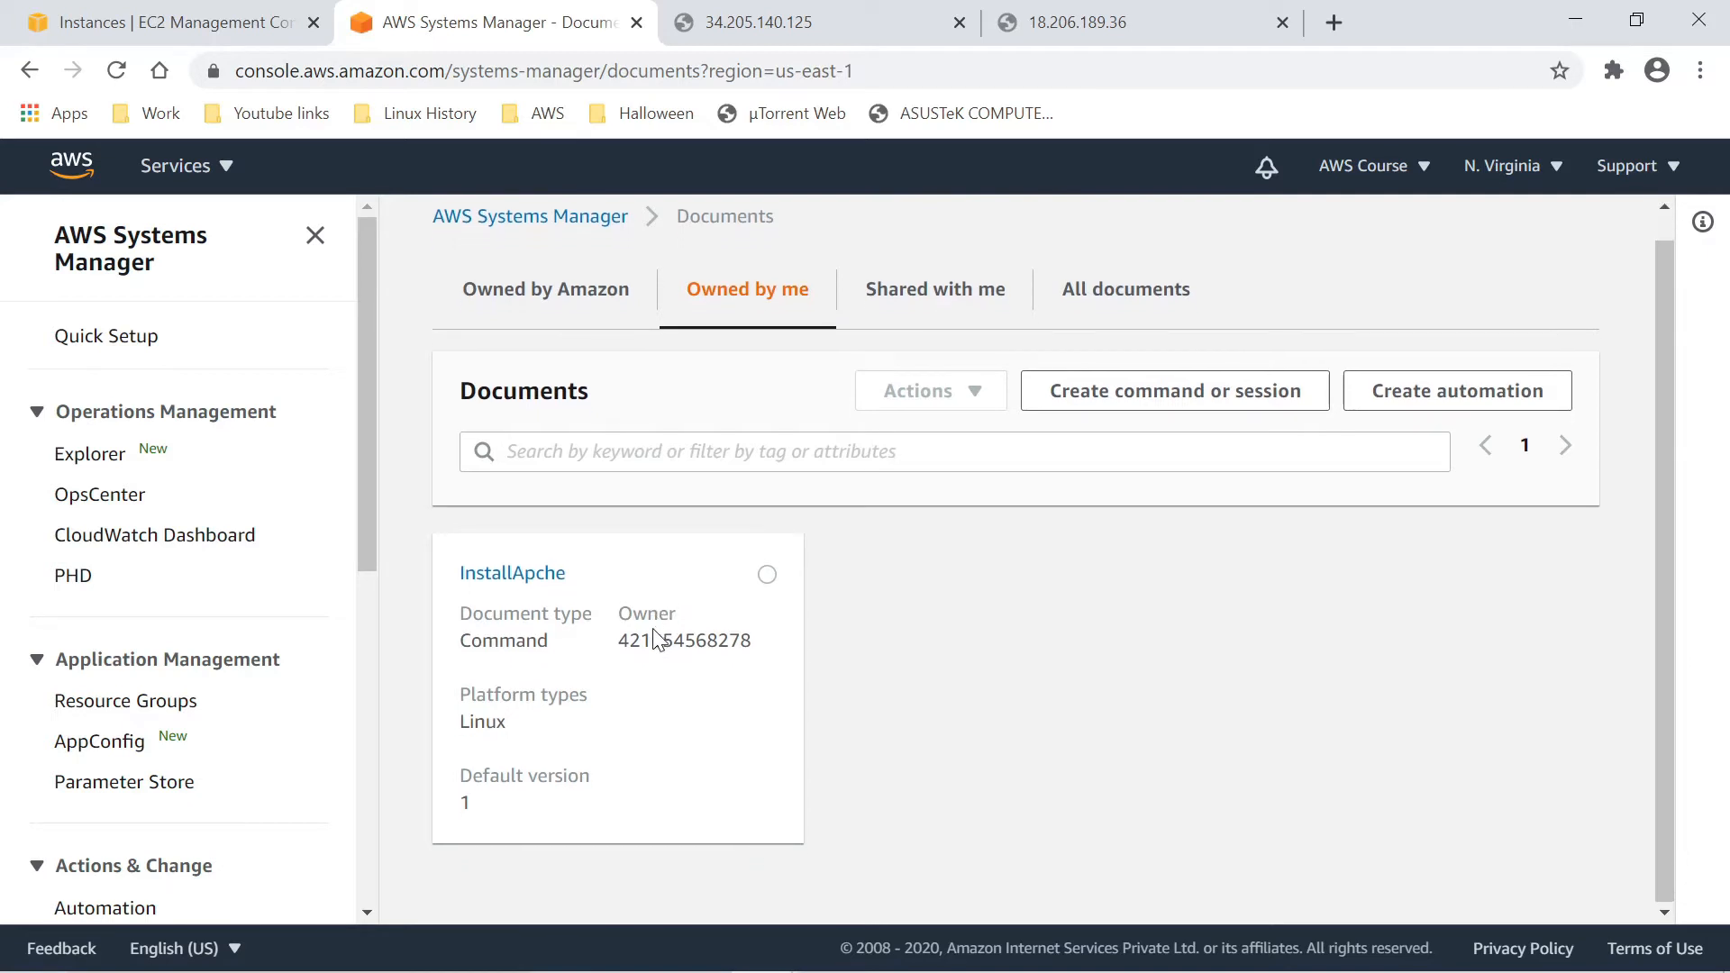
- Open Run Command under Instances & Nodes and start running a new command
drag(376, 567, 372, 837)
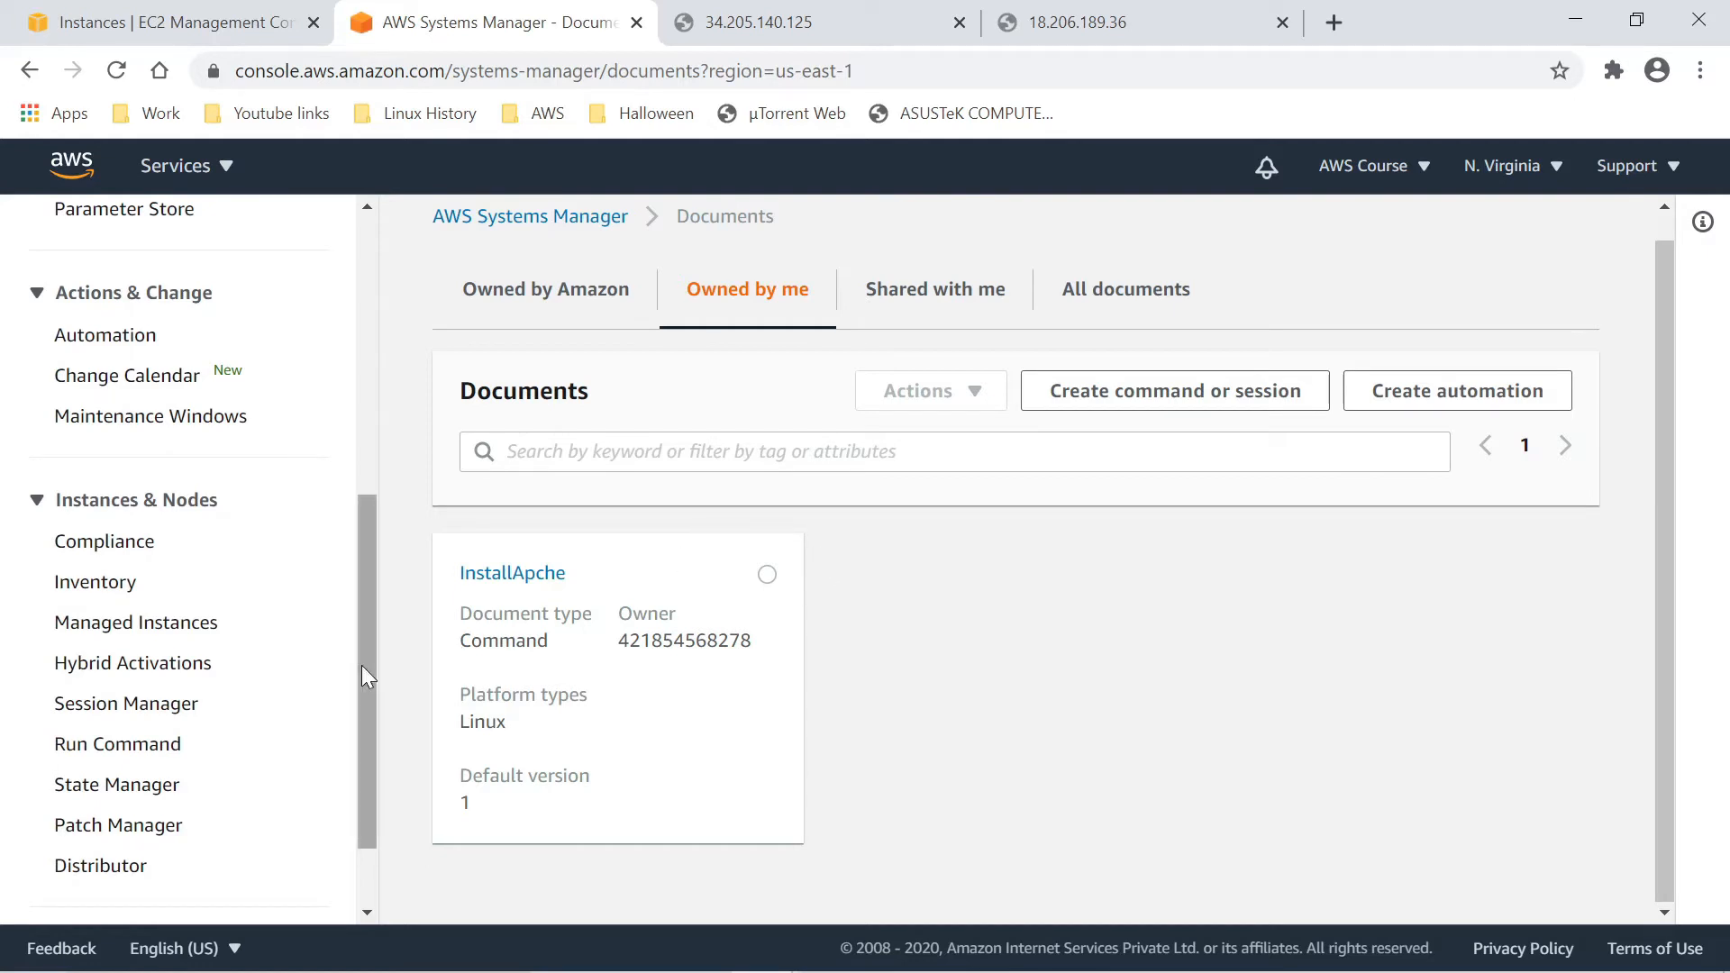
drag(369, 679, 338, 695)
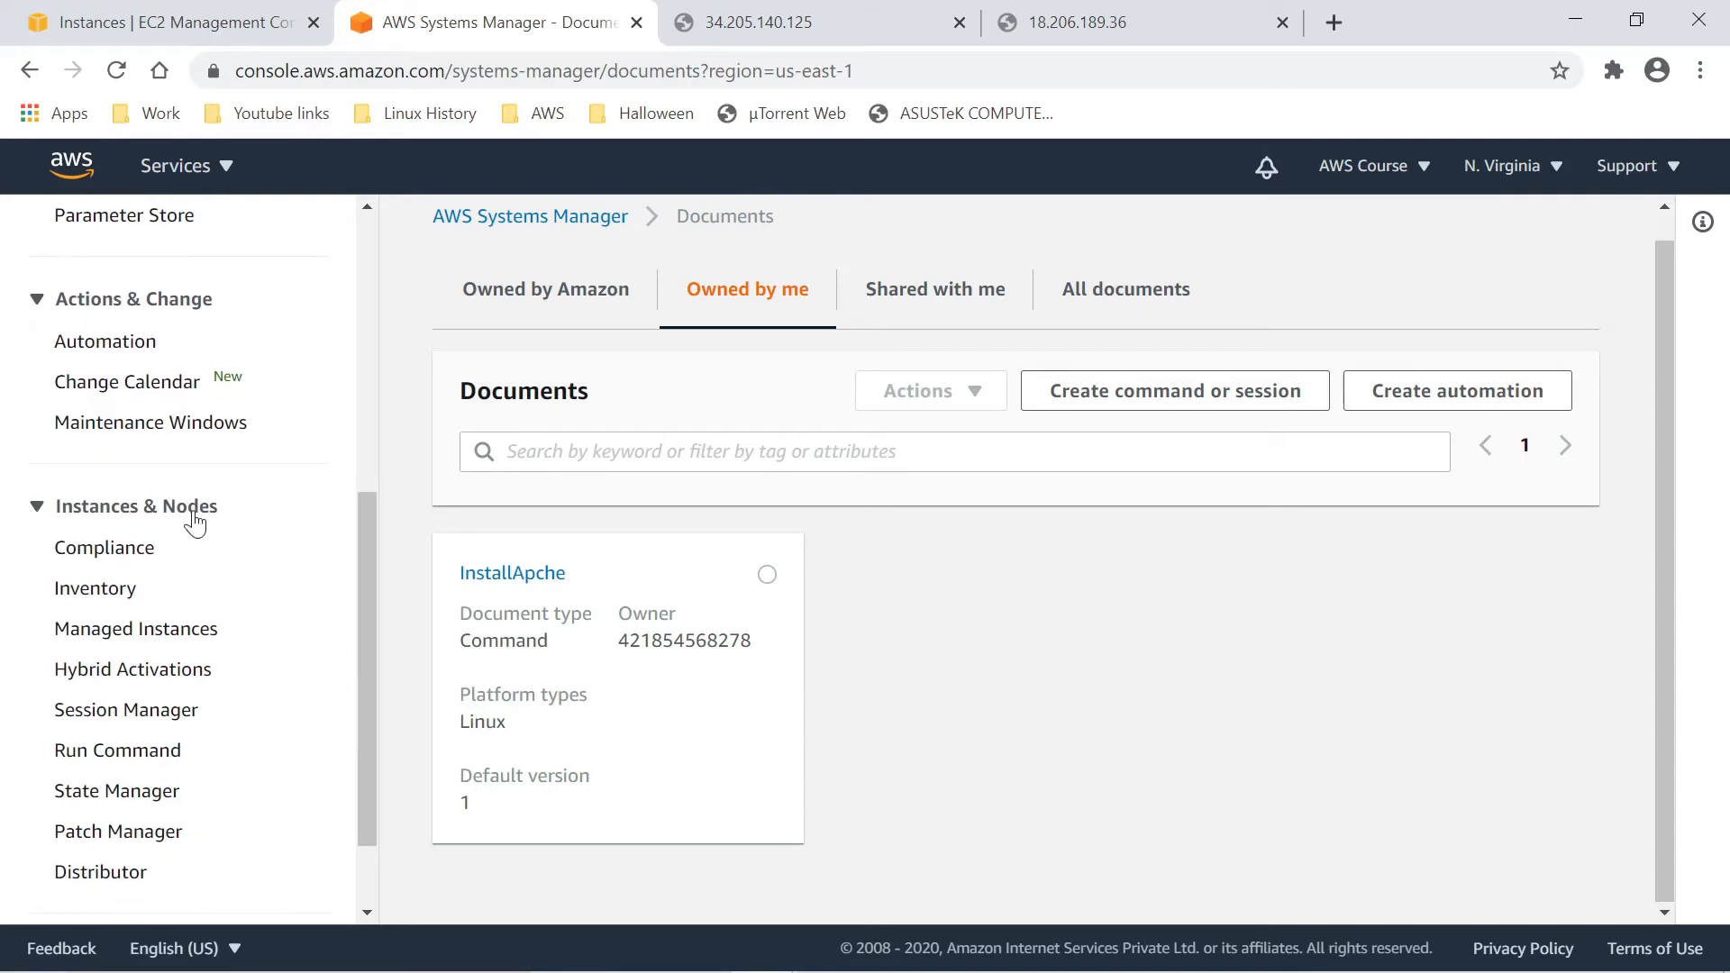
click(126, 752)
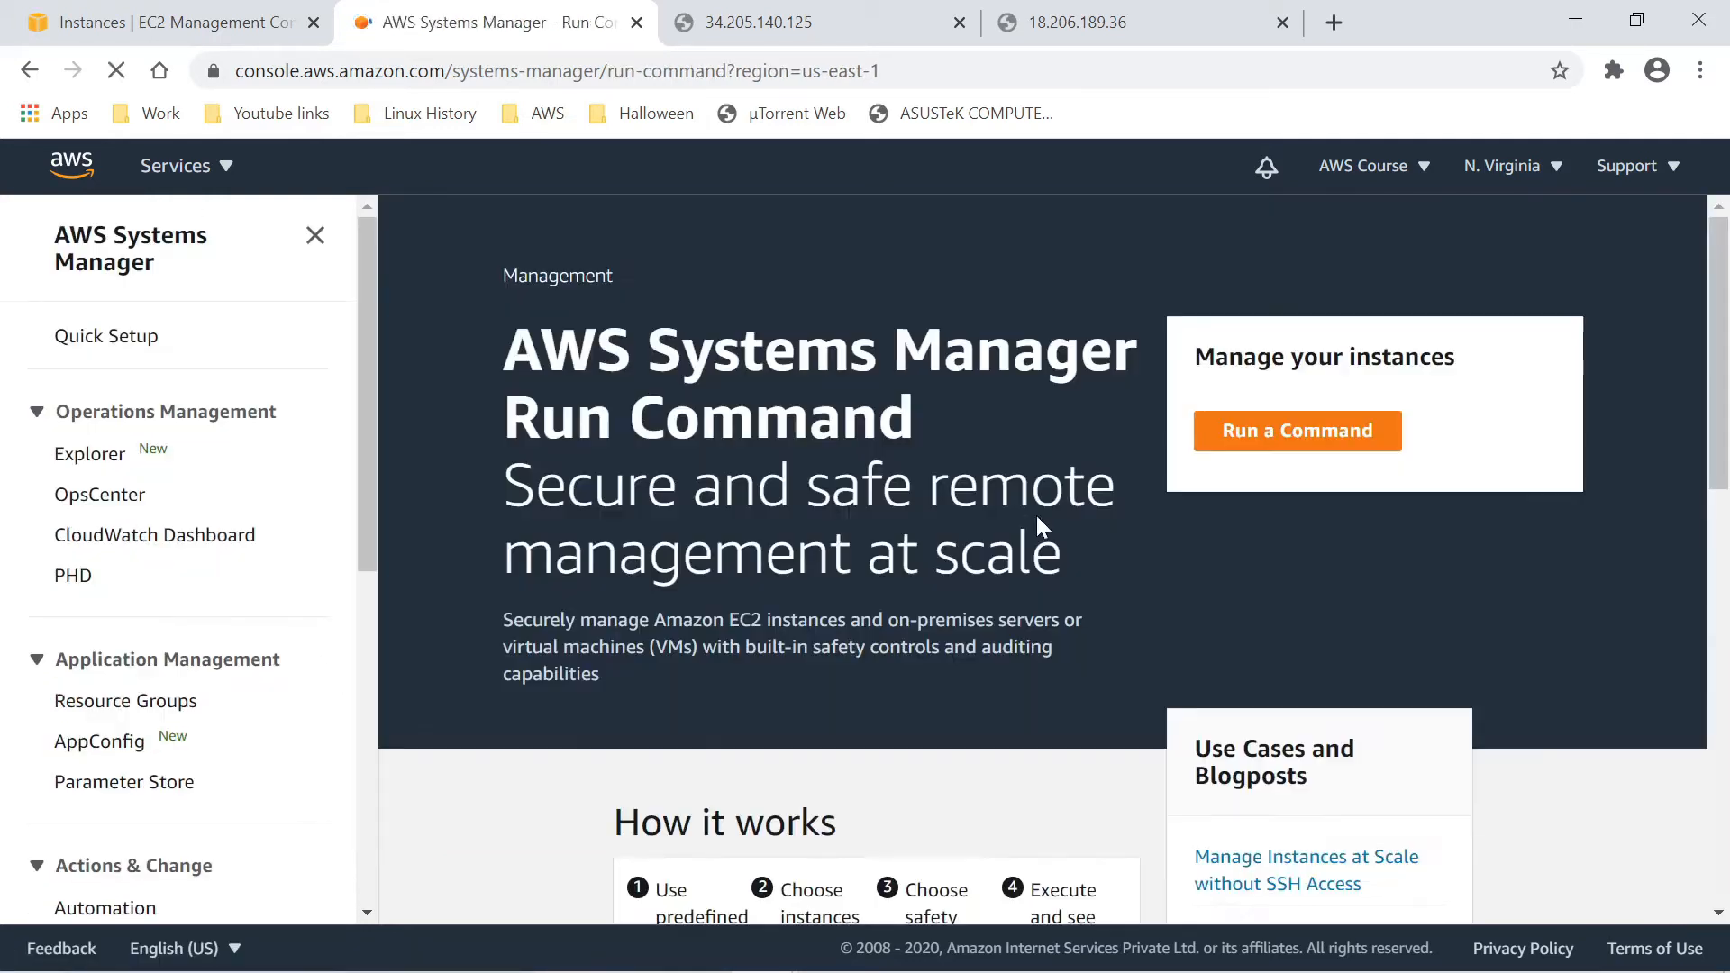
scroll(1220, 467, down, 1)
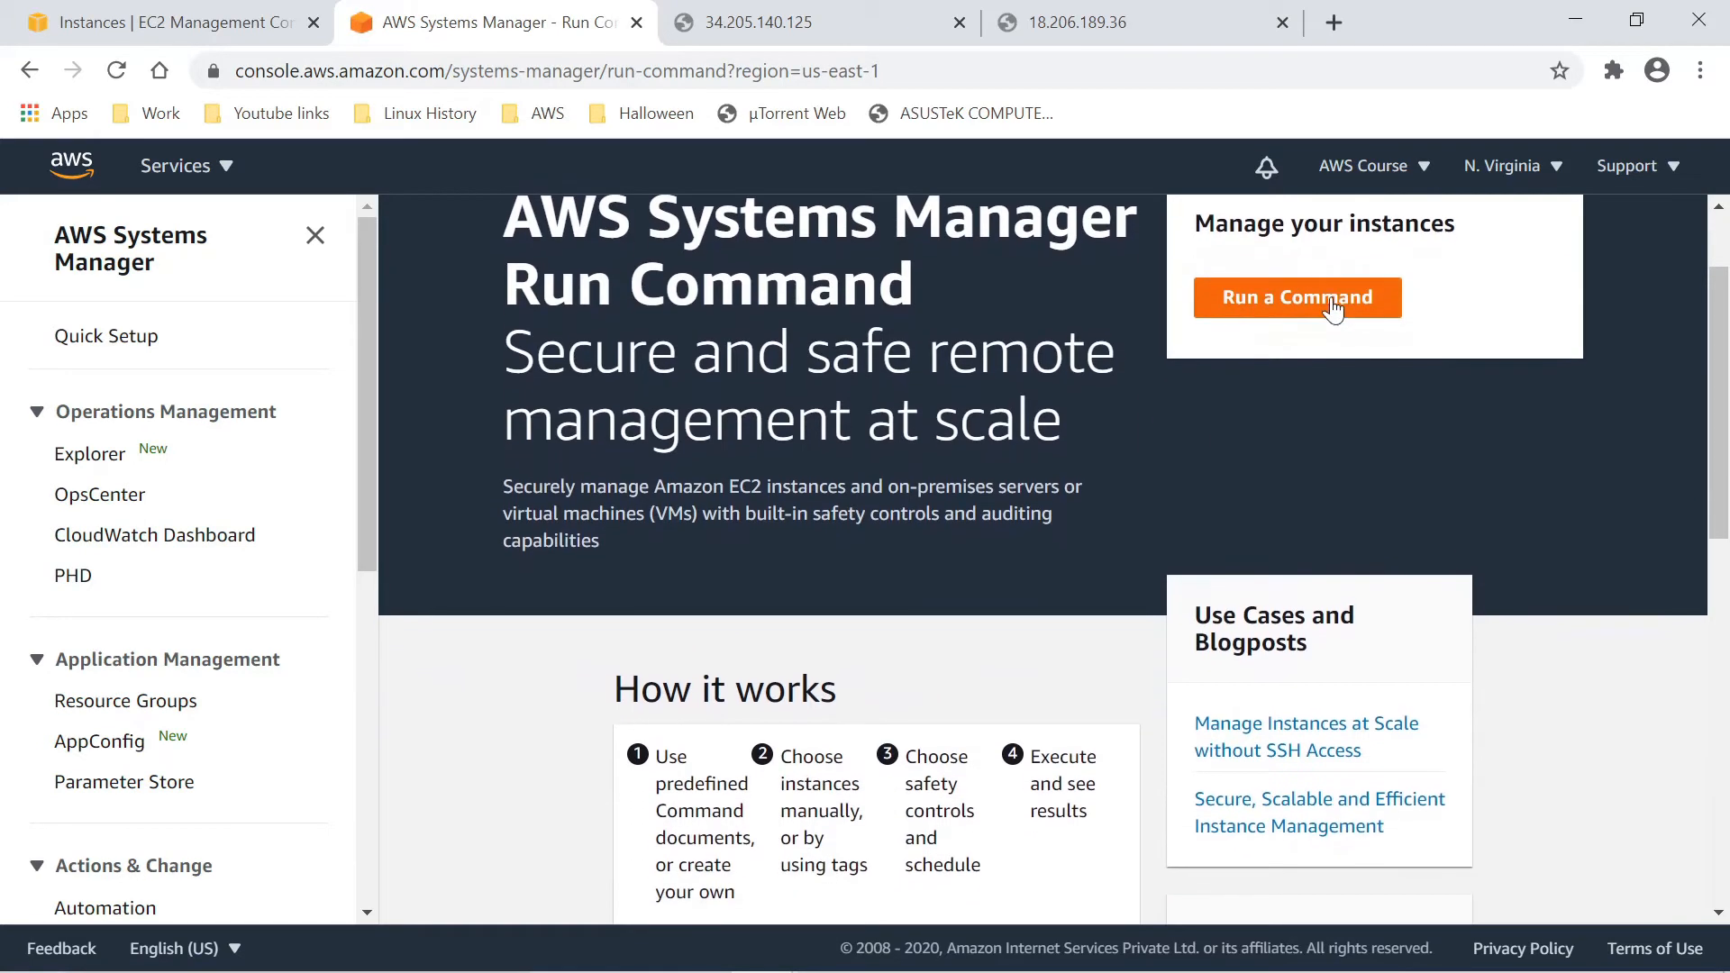
click(1307, 306)
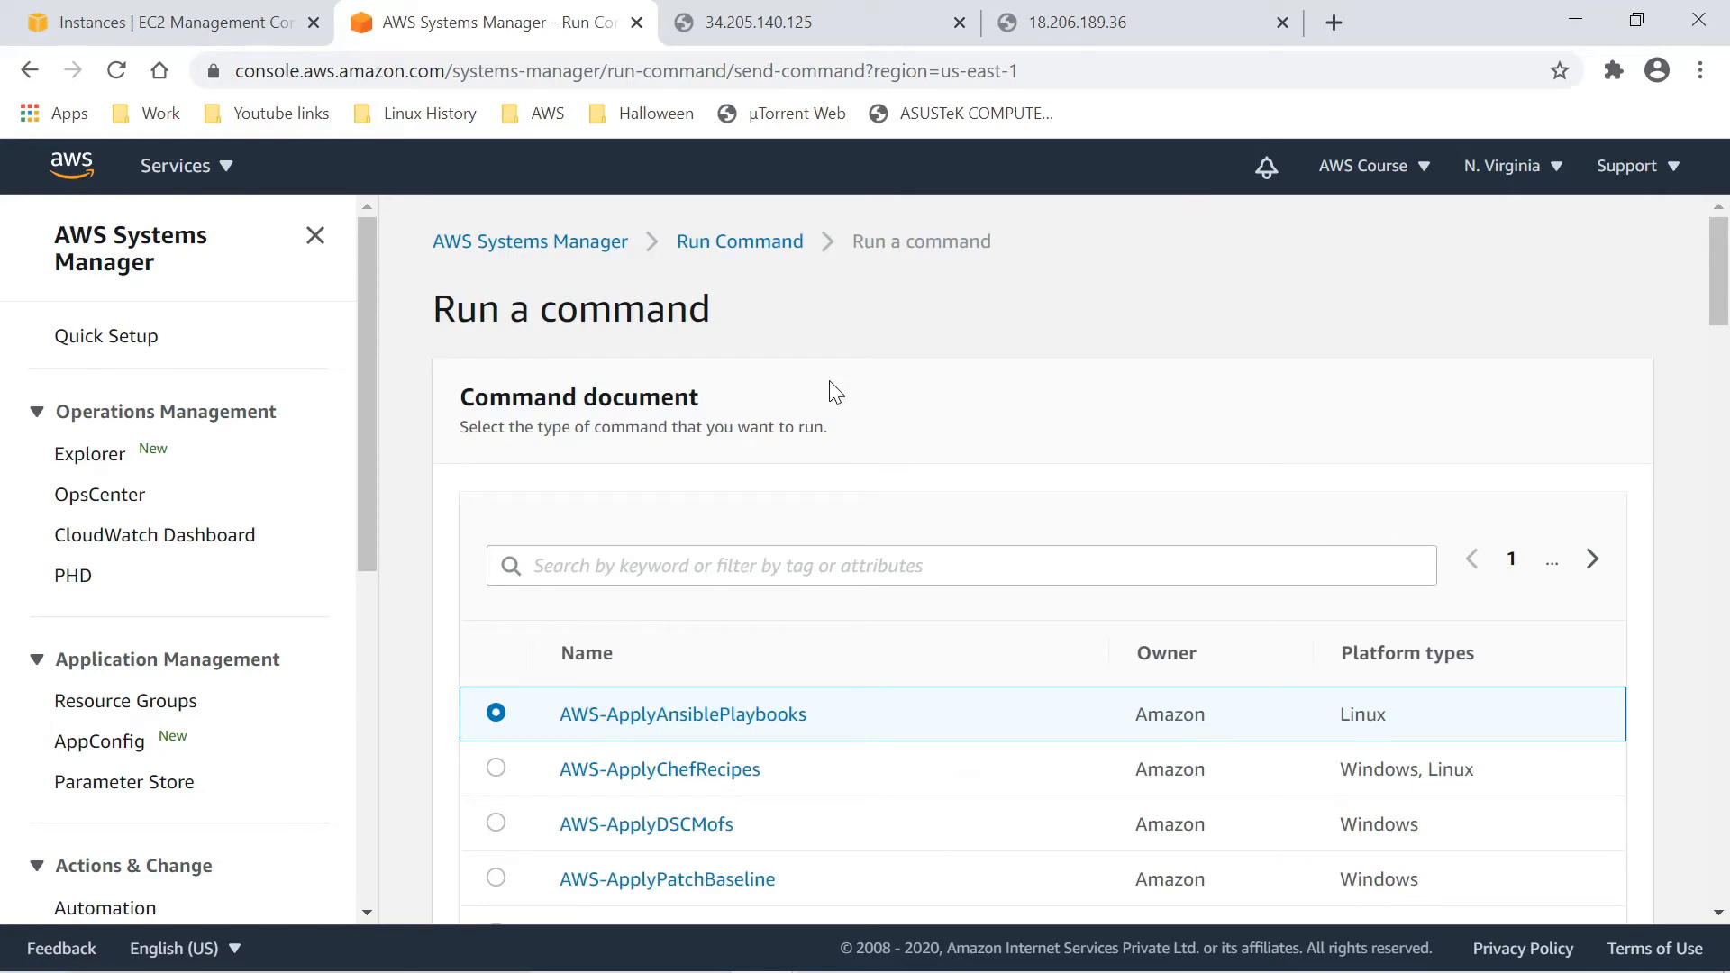
- Filter the command documents by the owner option Owned by me and select InstallApche
scroll(834, 392, down, 2)
click(850, 432)
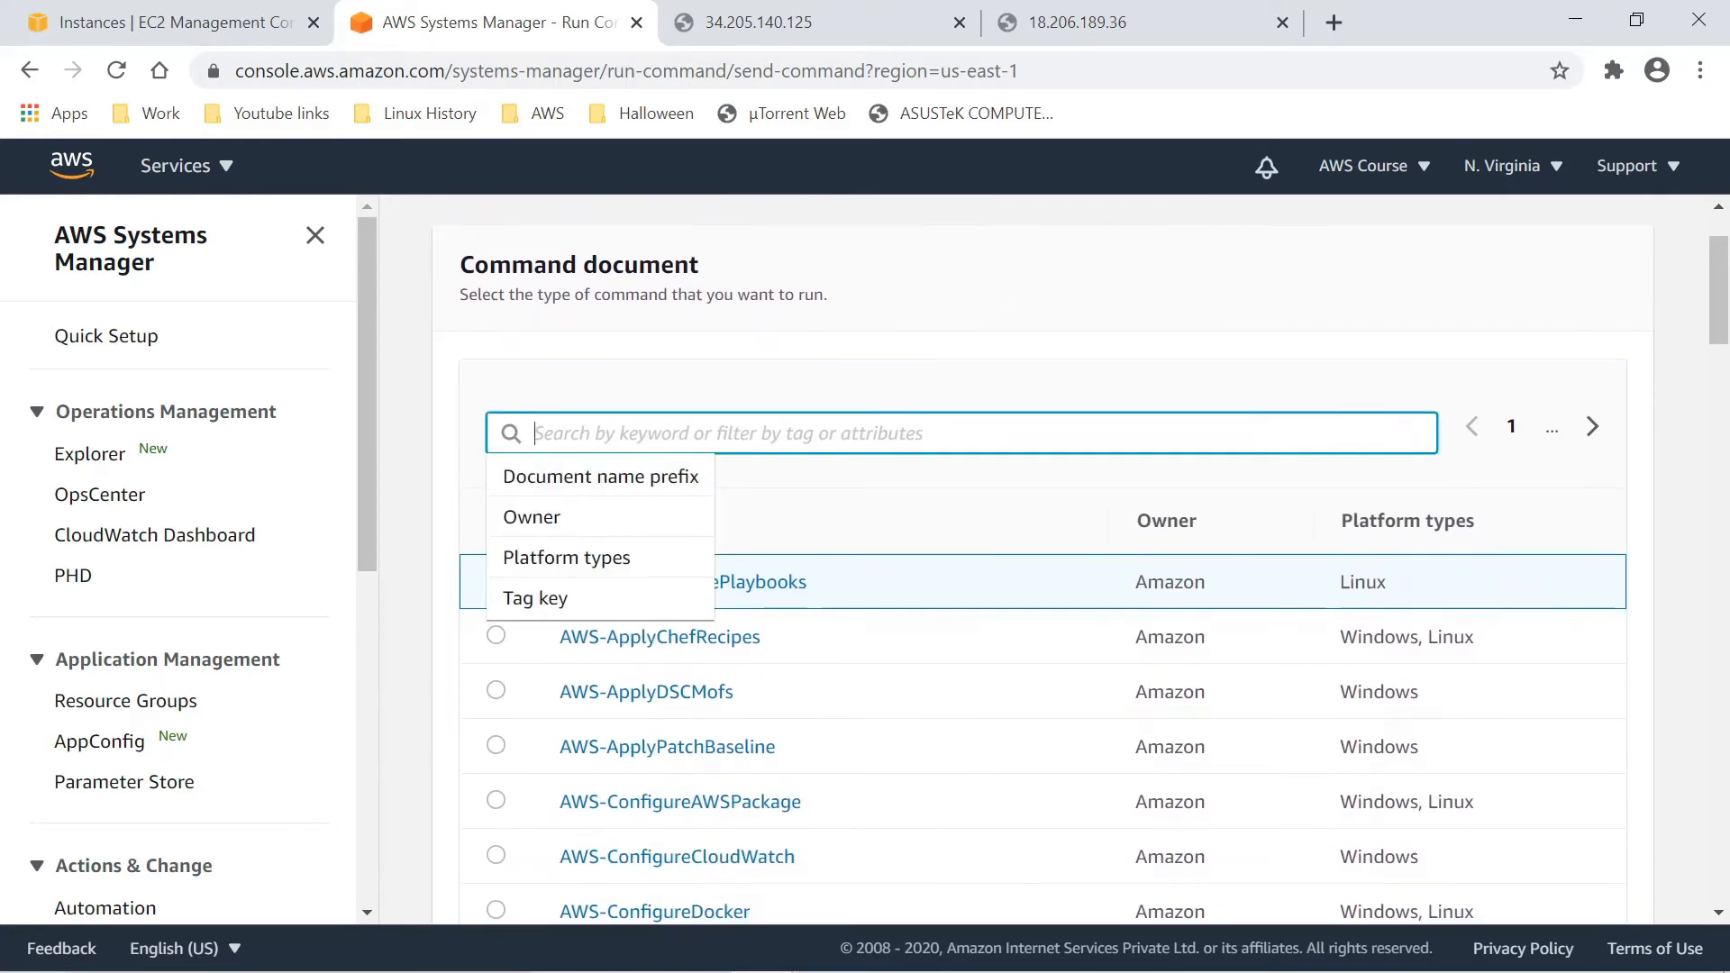
click(880, 367)
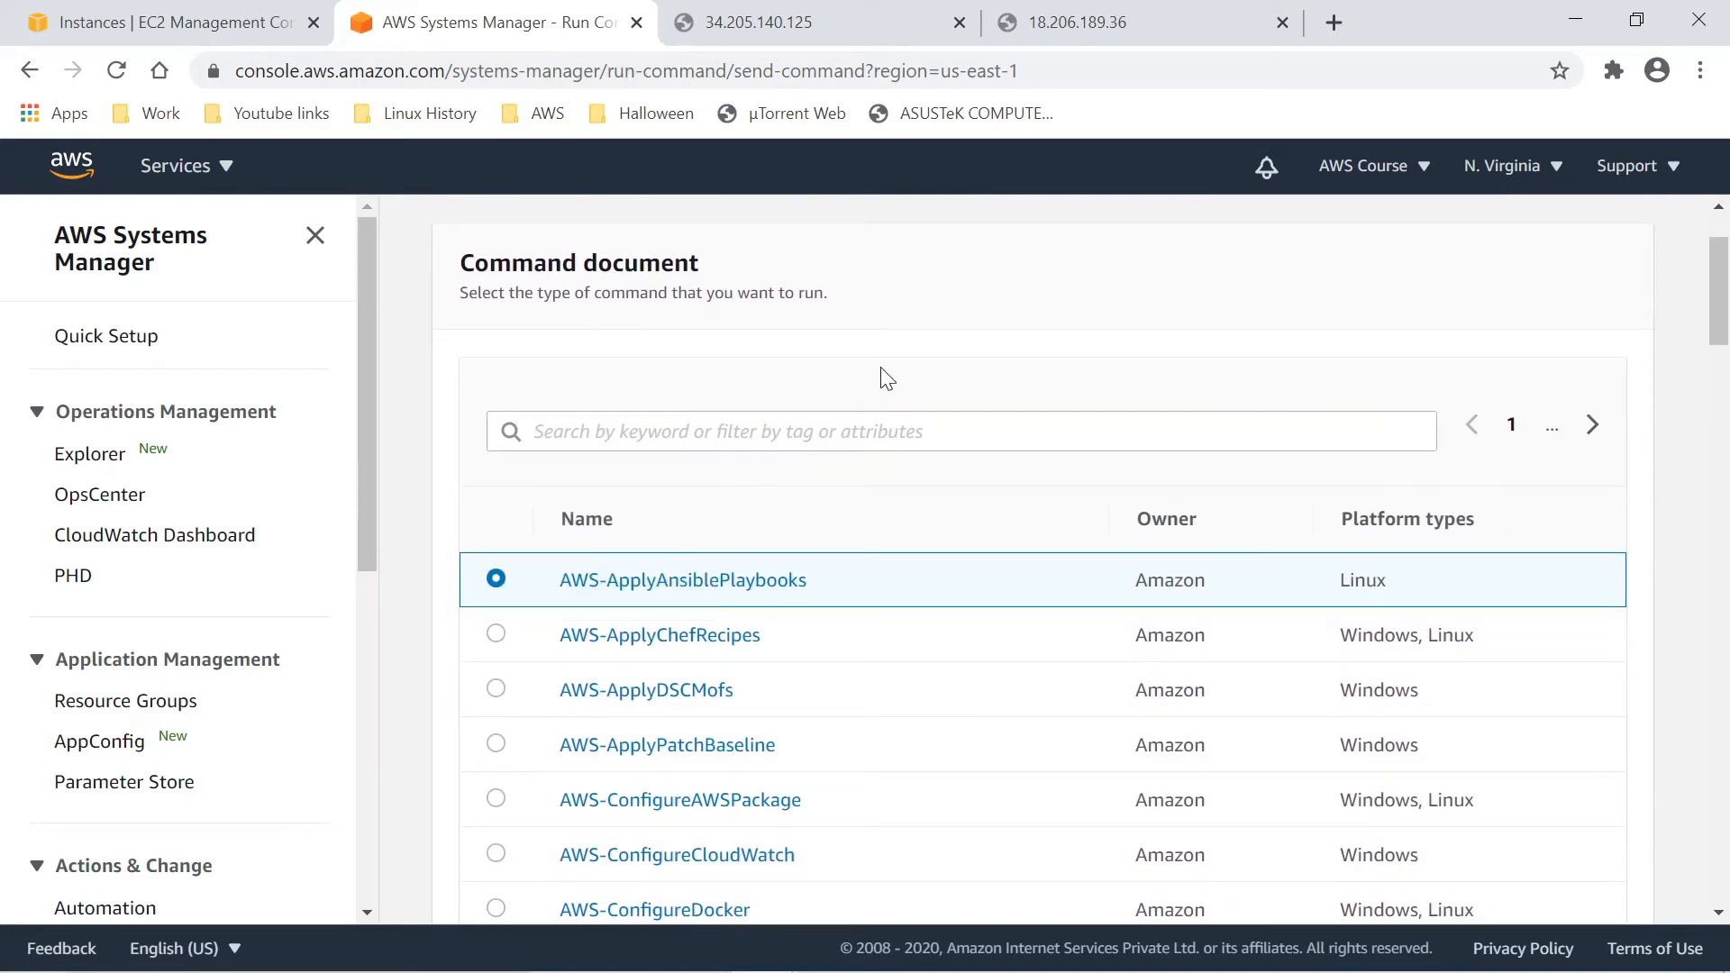
mouse_move(1719, 315)
mouse_down()
mouse_move(1719, 370)
mouse_move(1719, 347)
mouse_up()
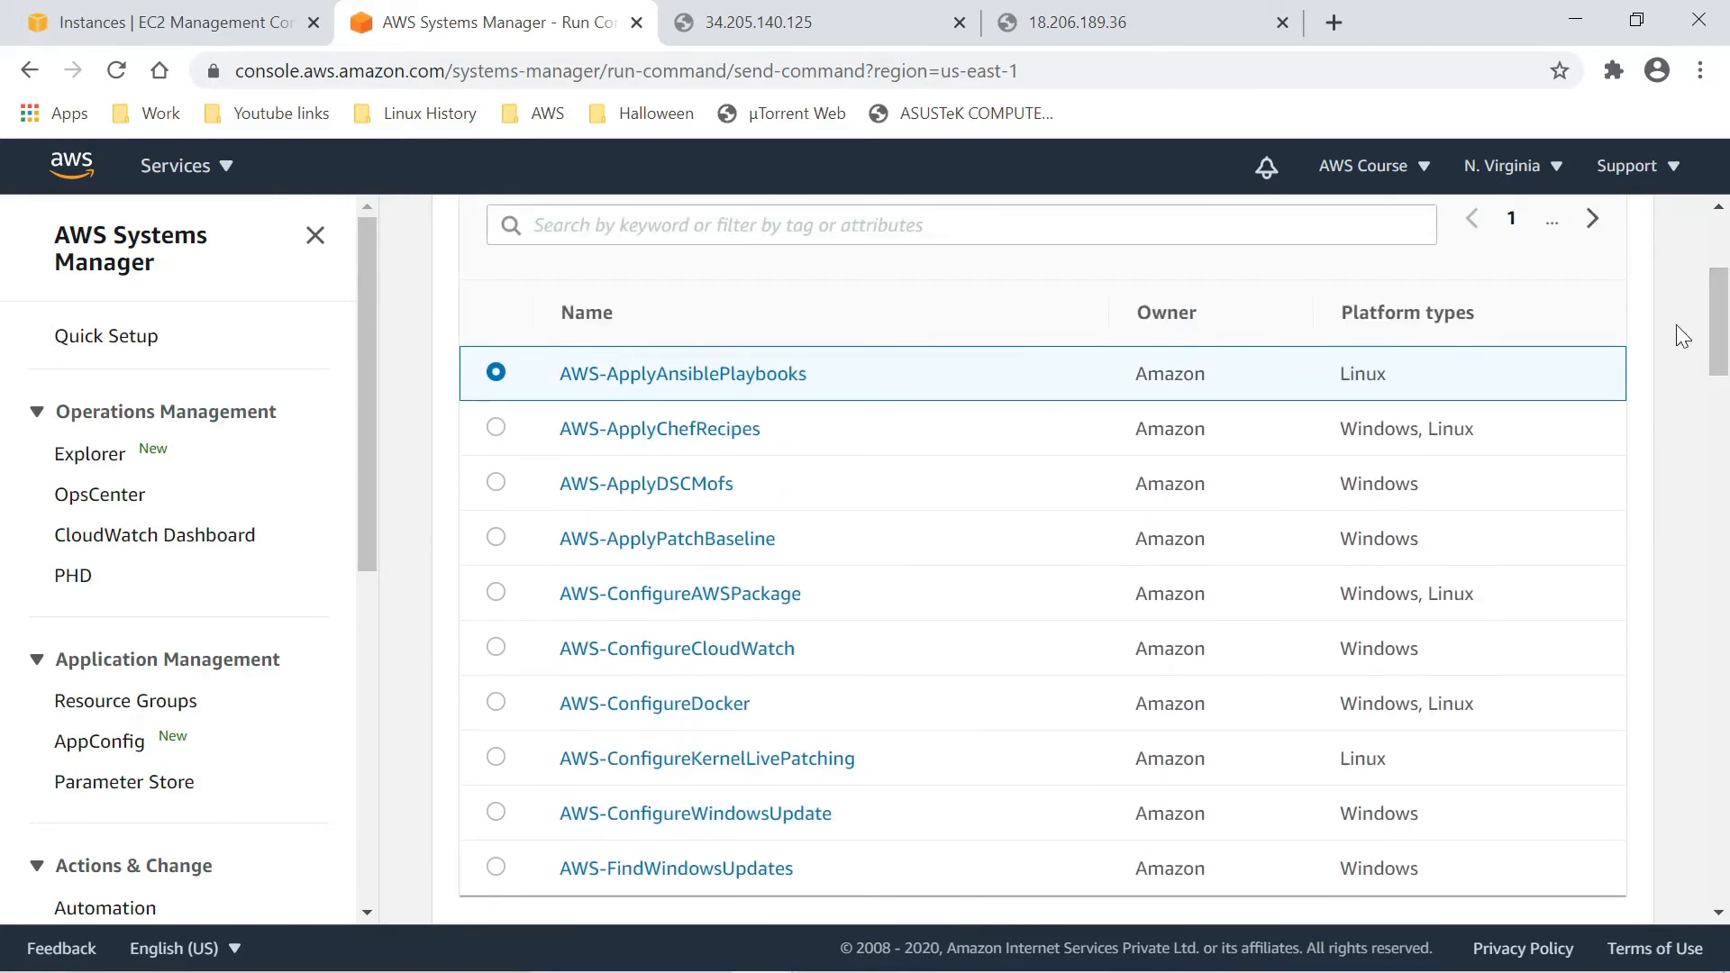
scroll(728, 674, up, 2)
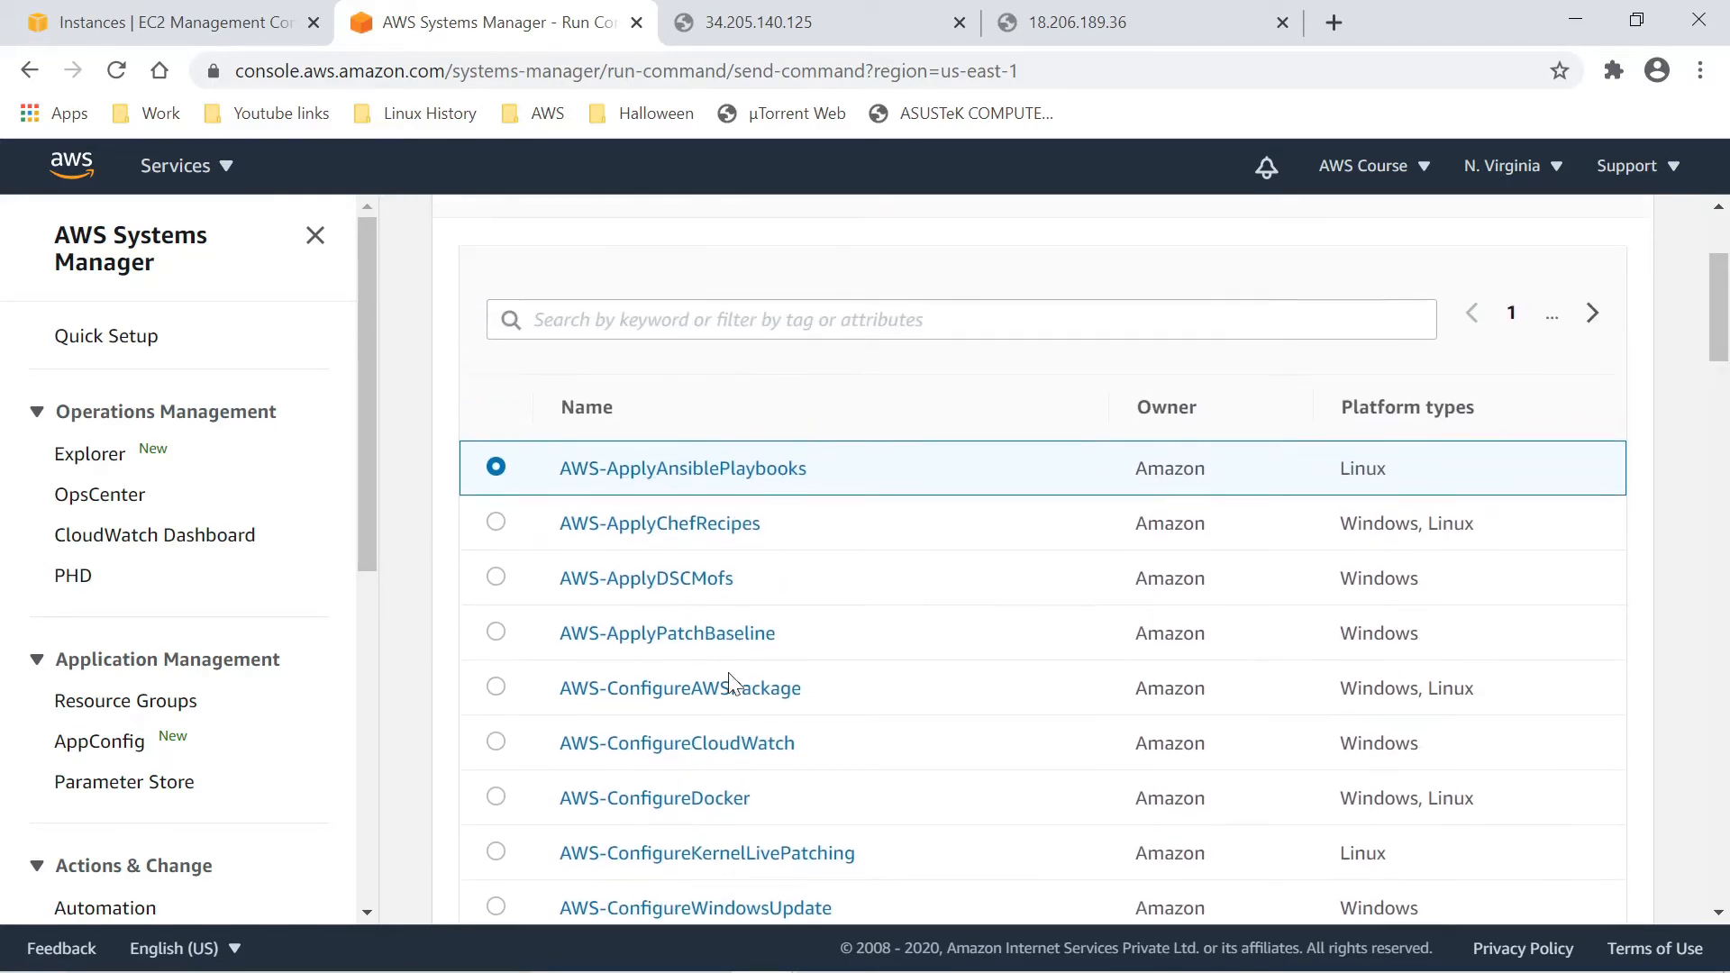
click(535, 359)
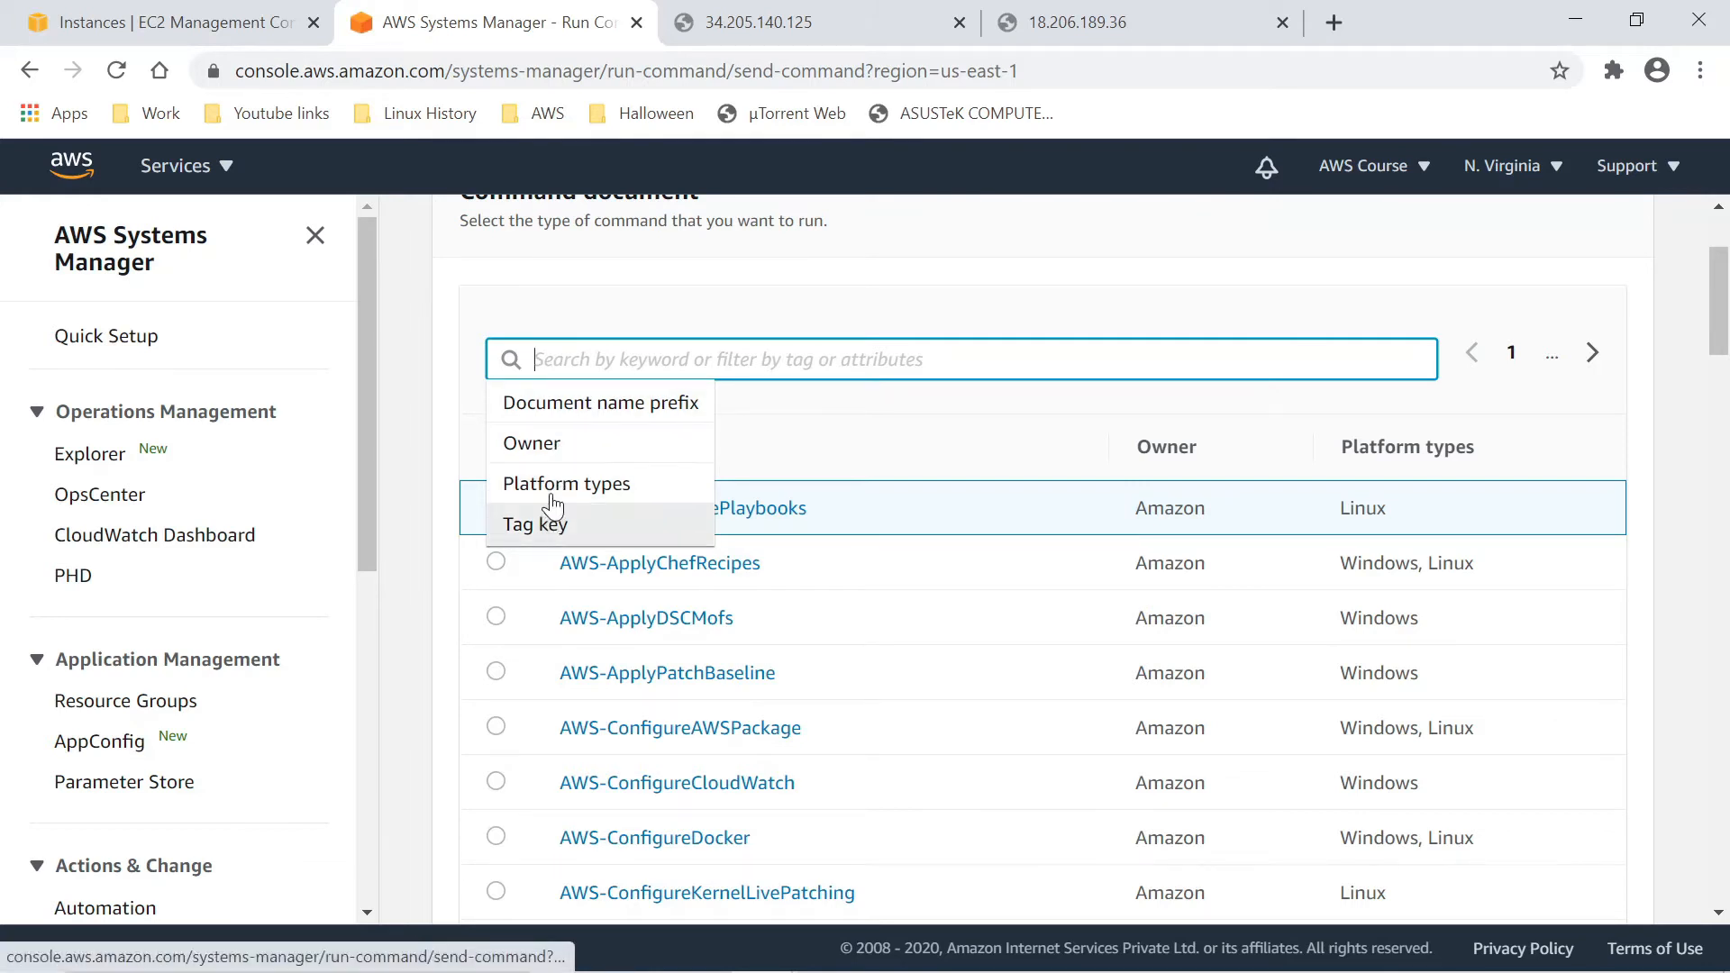
click(565, 443)
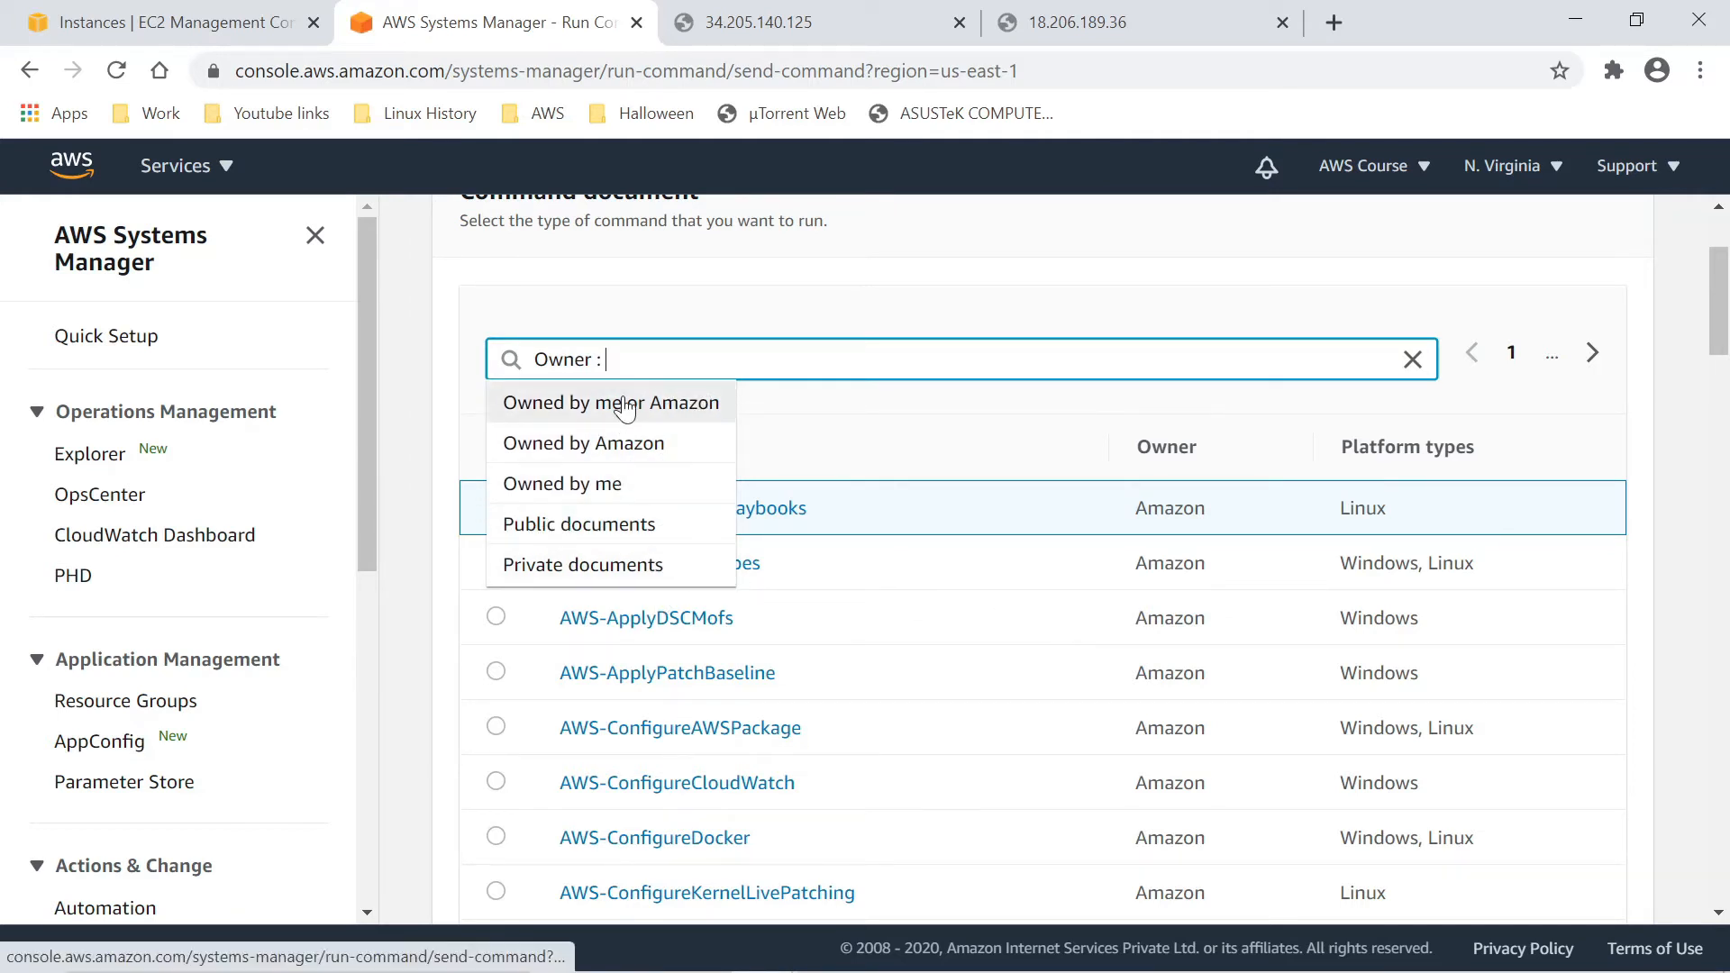
click(607, 487)
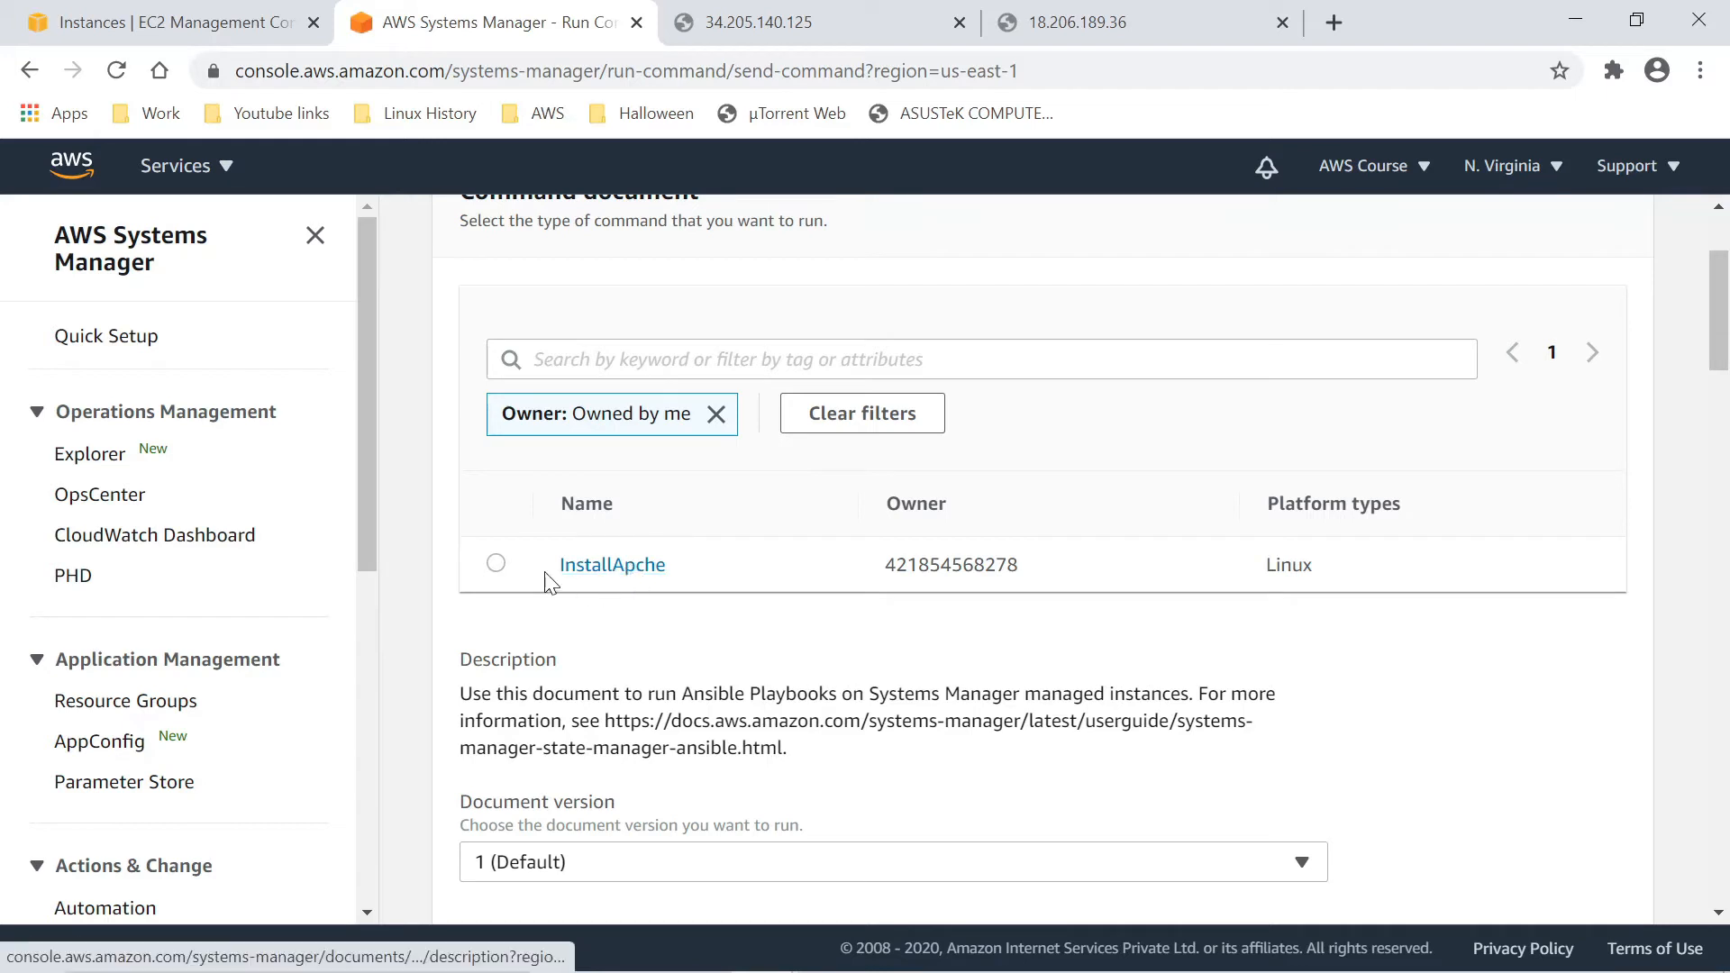
click(496, 564)
- Review the InstallApche document's description, version choices and command parameters
scroll(802, 562, down, 3)
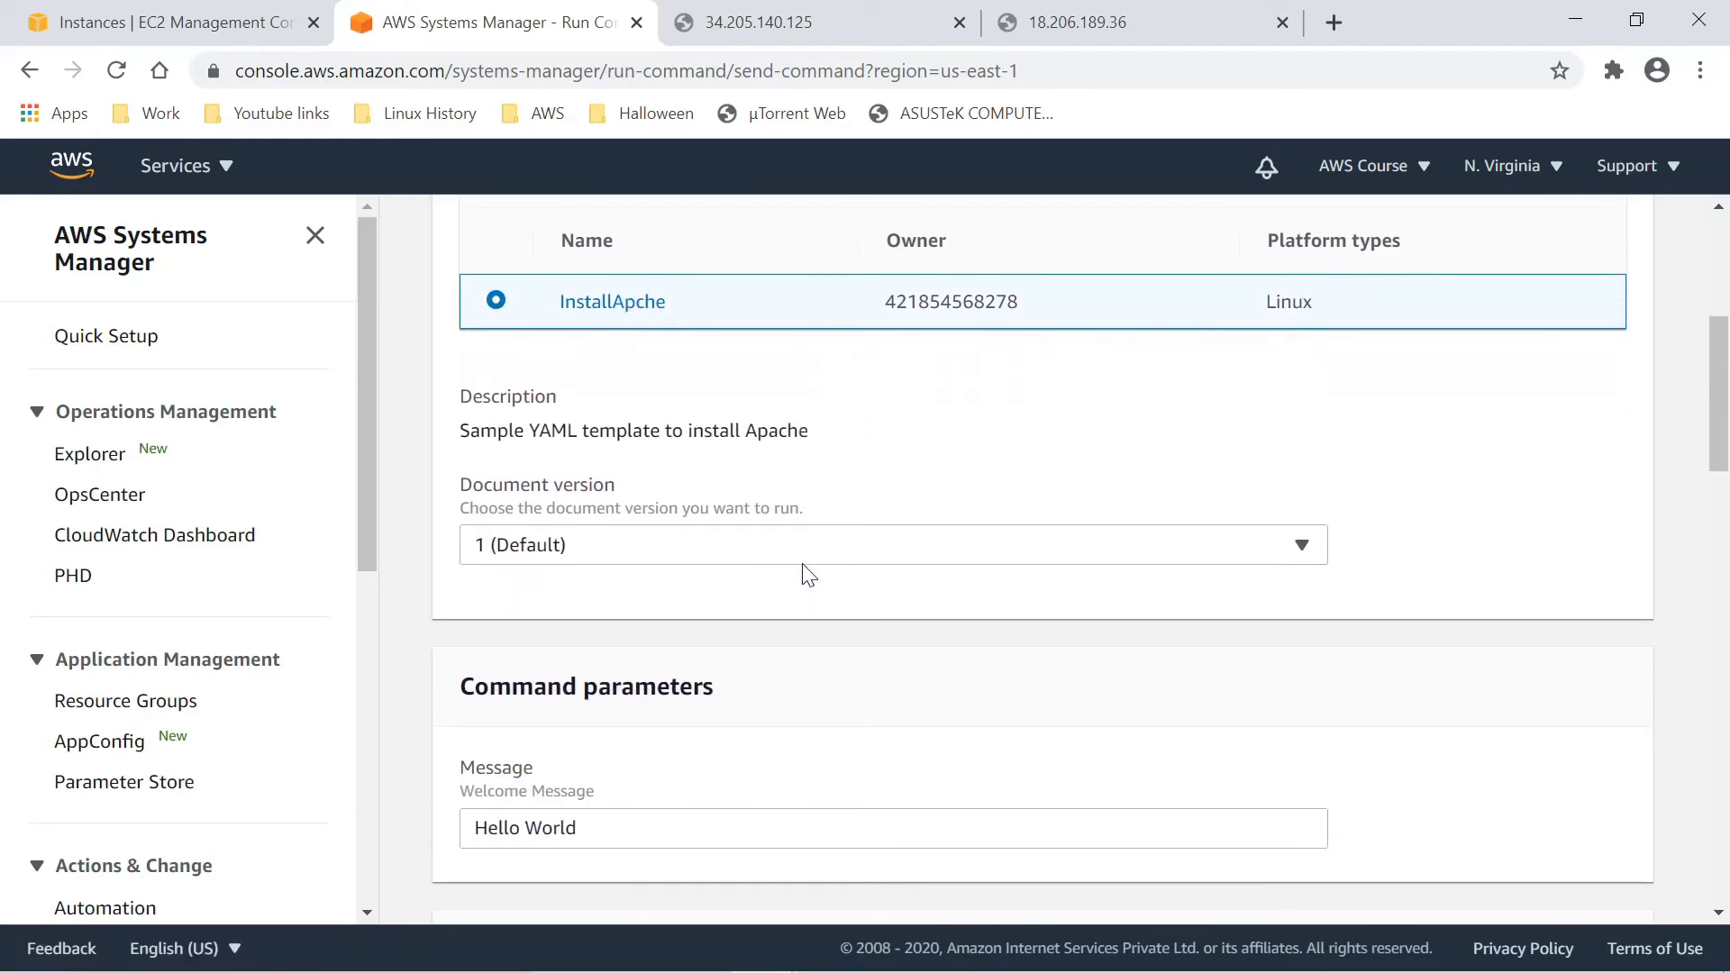
click(676, 543)
click(673, 544)
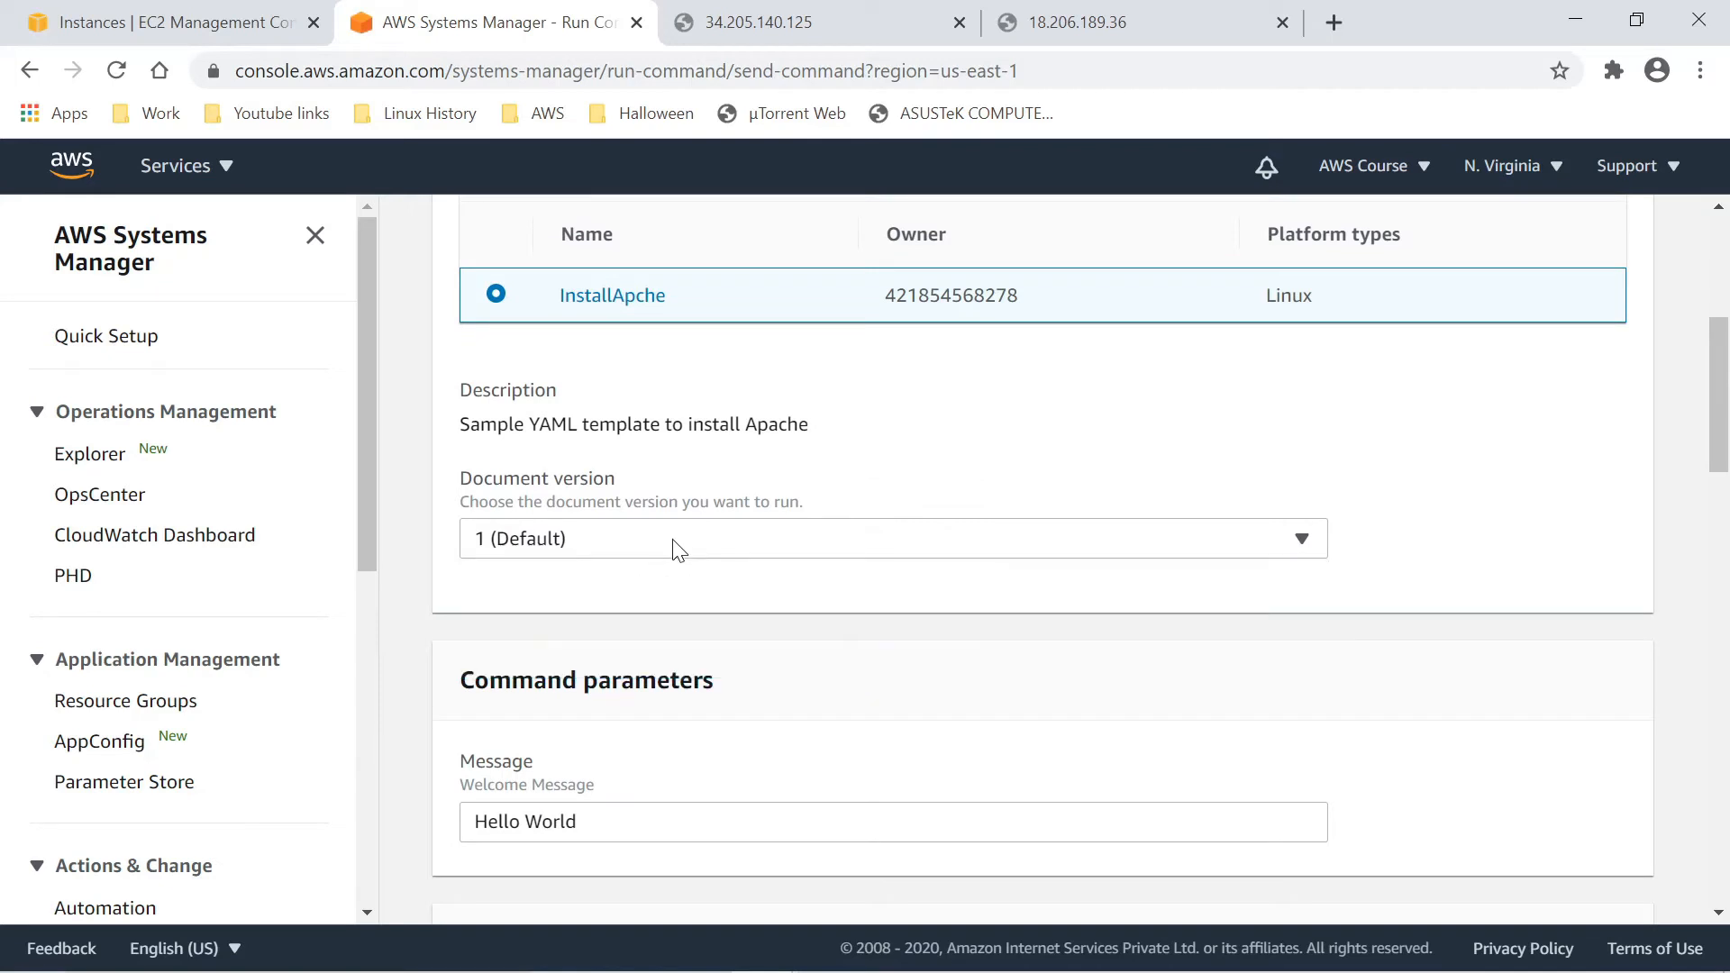
scroll(873, 658, down, 2)
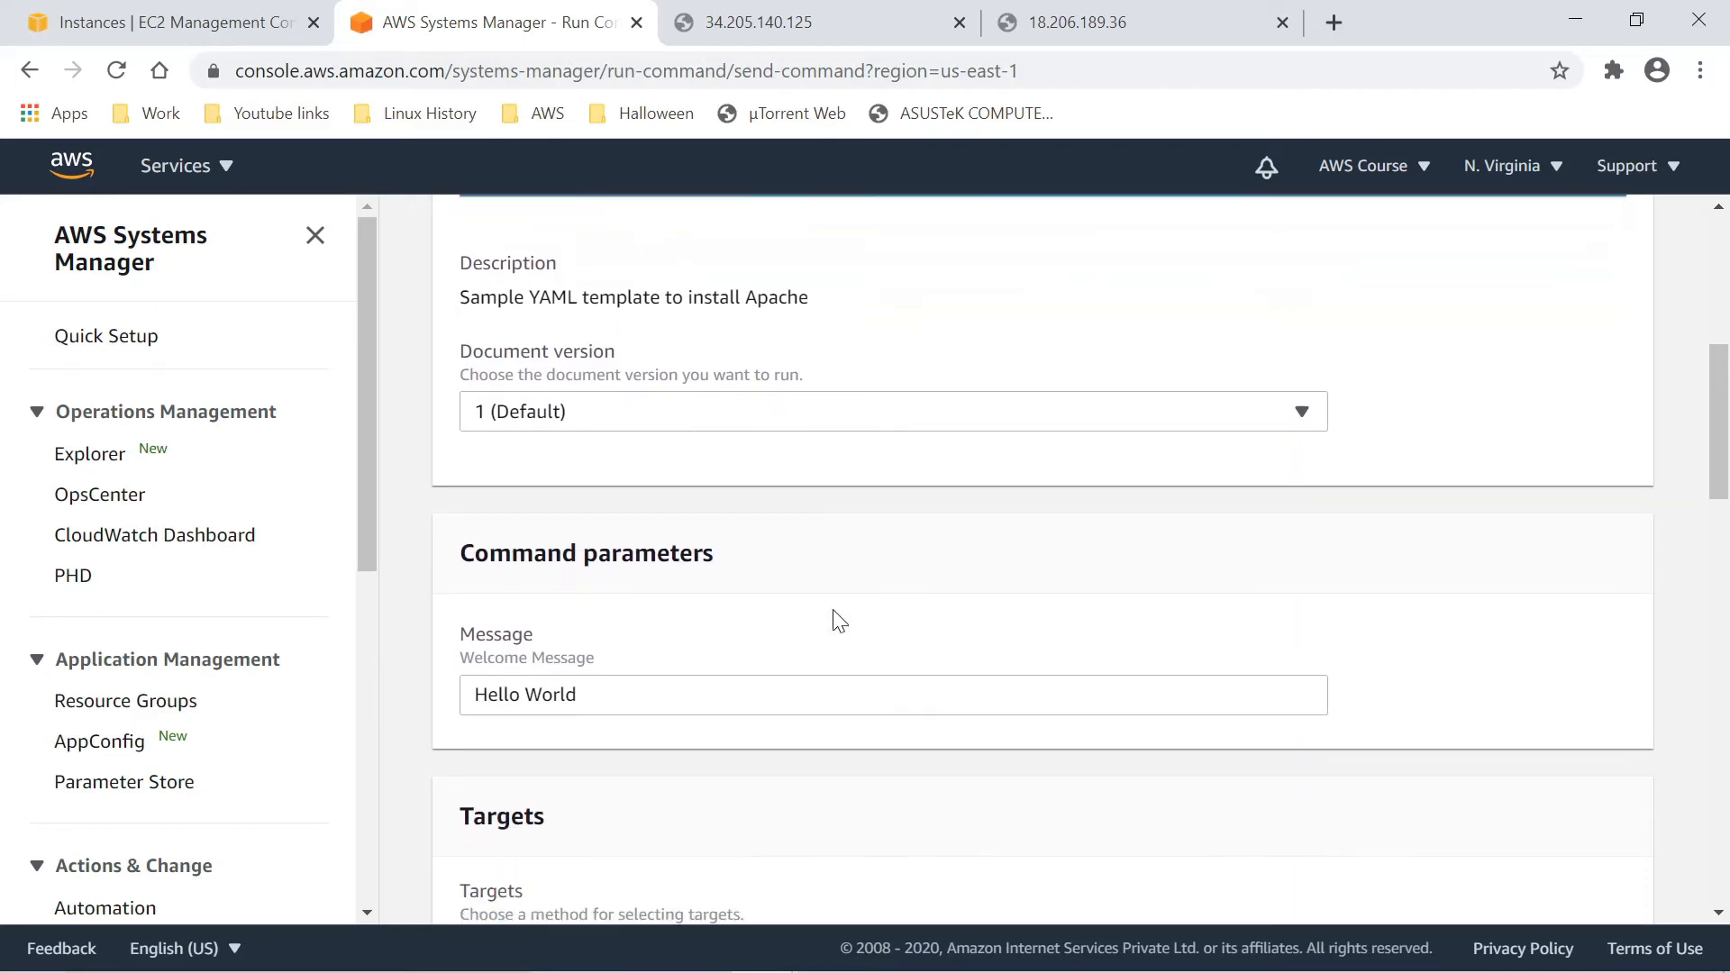
scroll(872, 645, down, 2)
- Compare the Message parameter with its default value in document-install-apache.yml in Notepad
click(892, 559)
click(965, 962)
click(577, 530)
drag(477, 459, 596, 459)
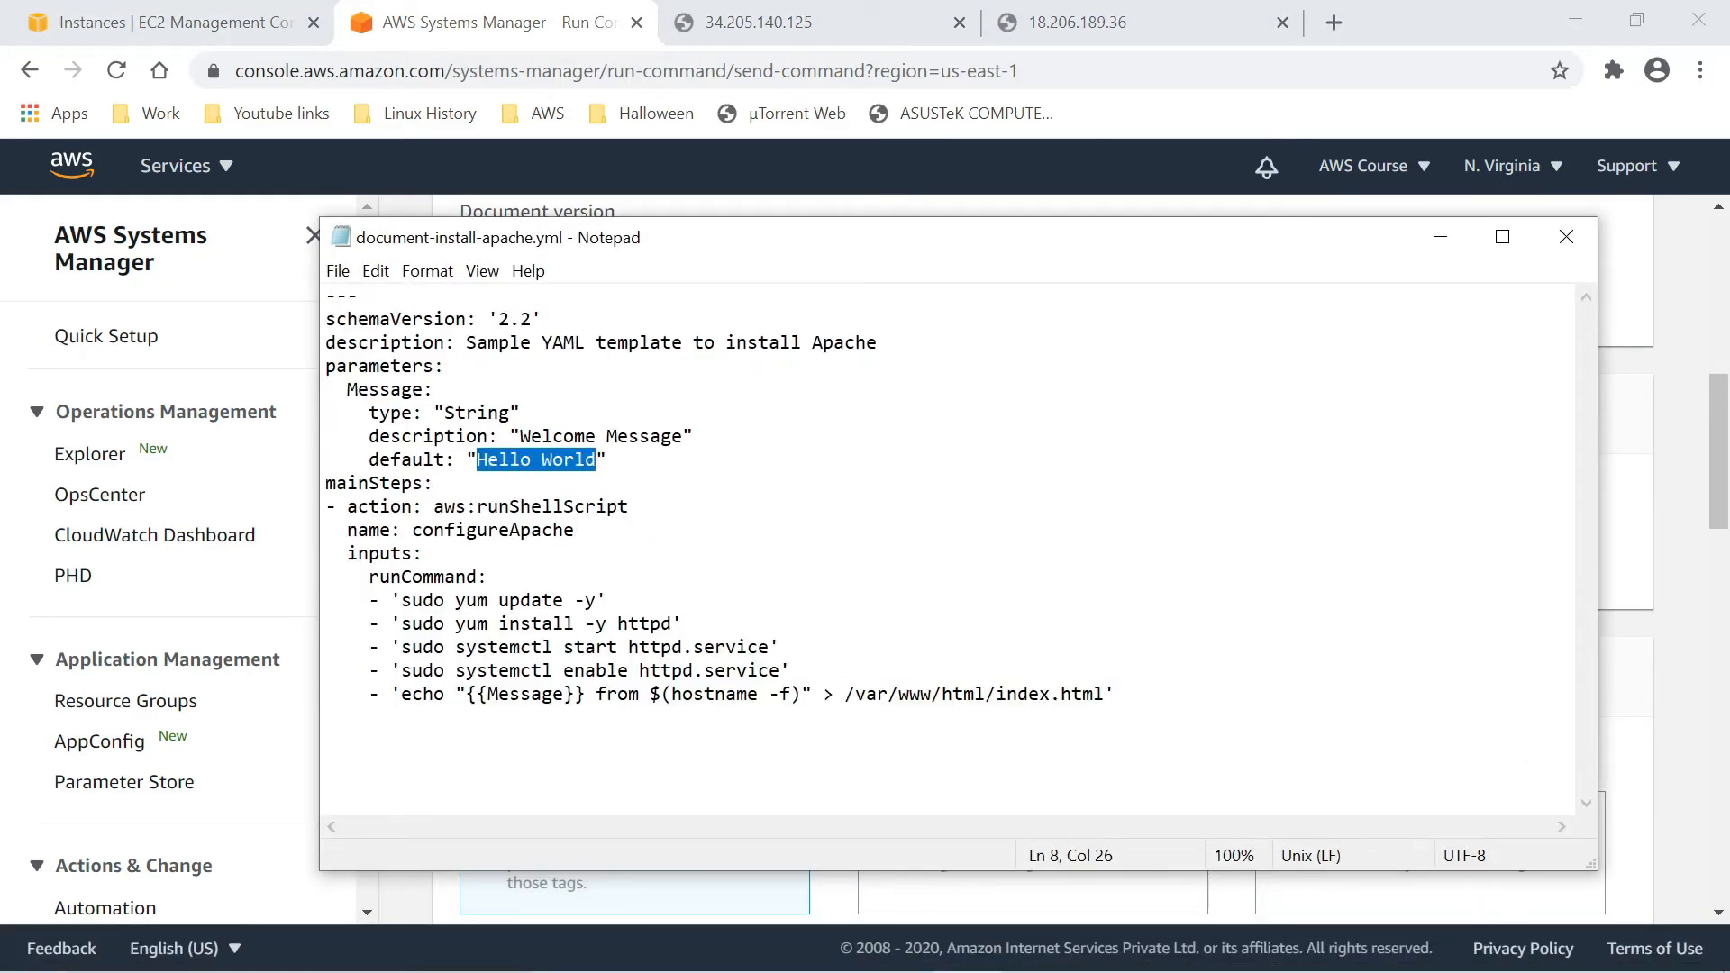
click(1438, 237)
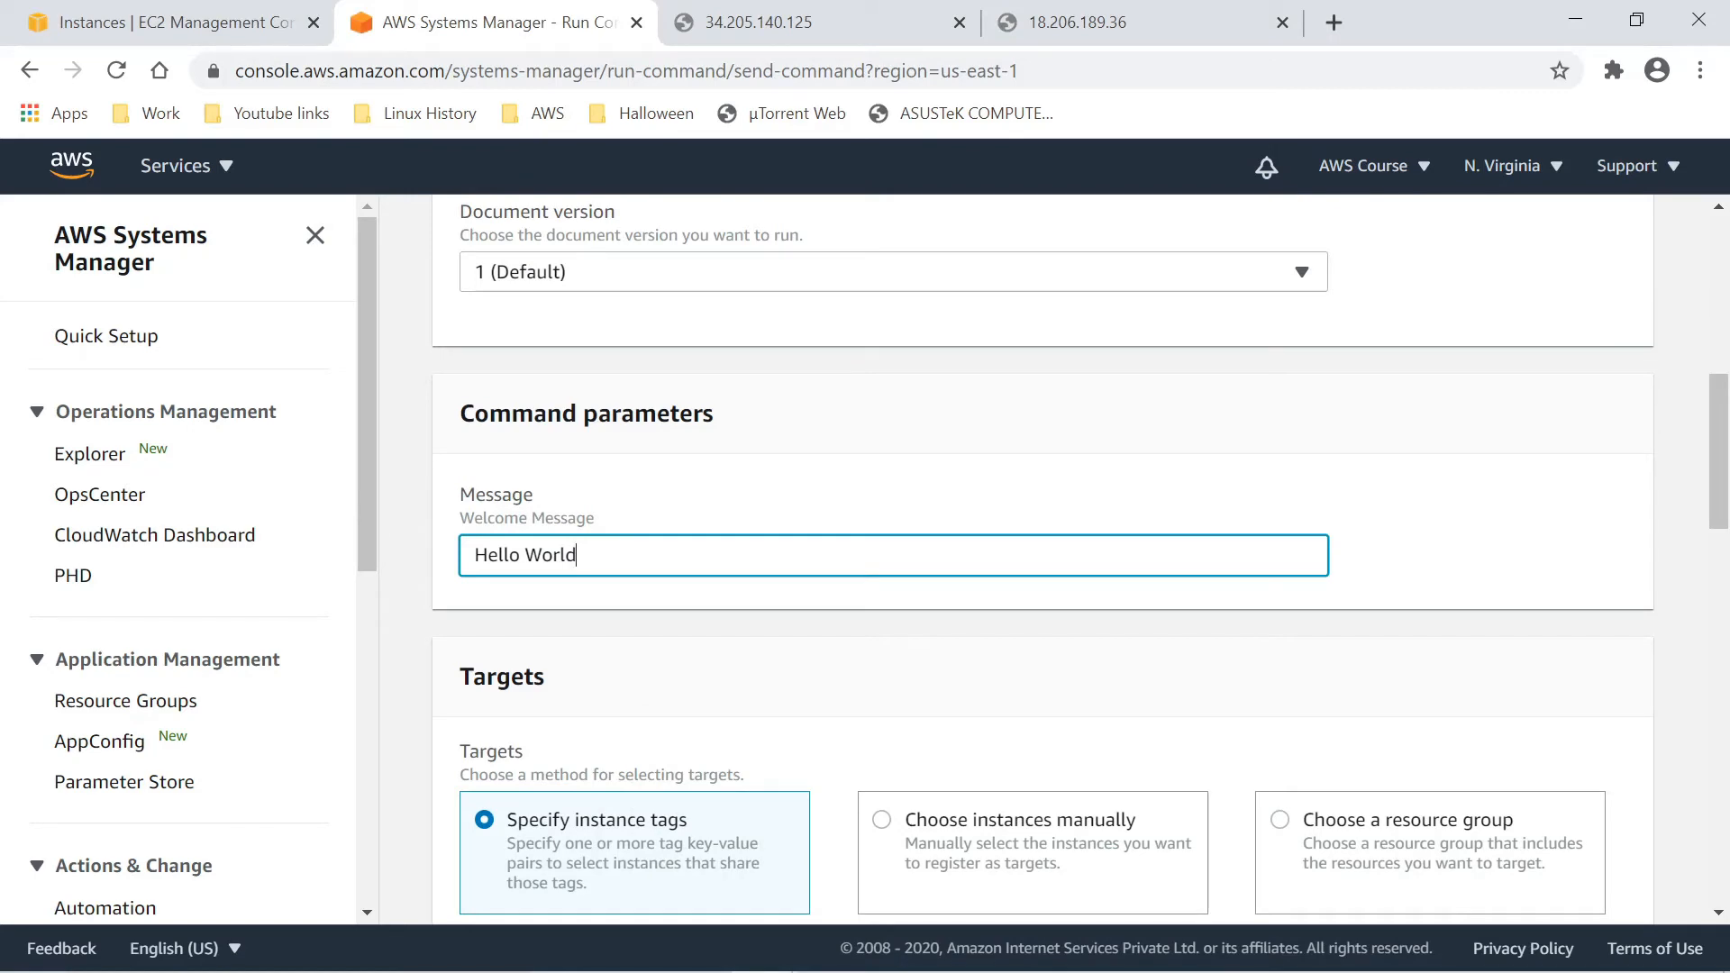
click(980, 948)
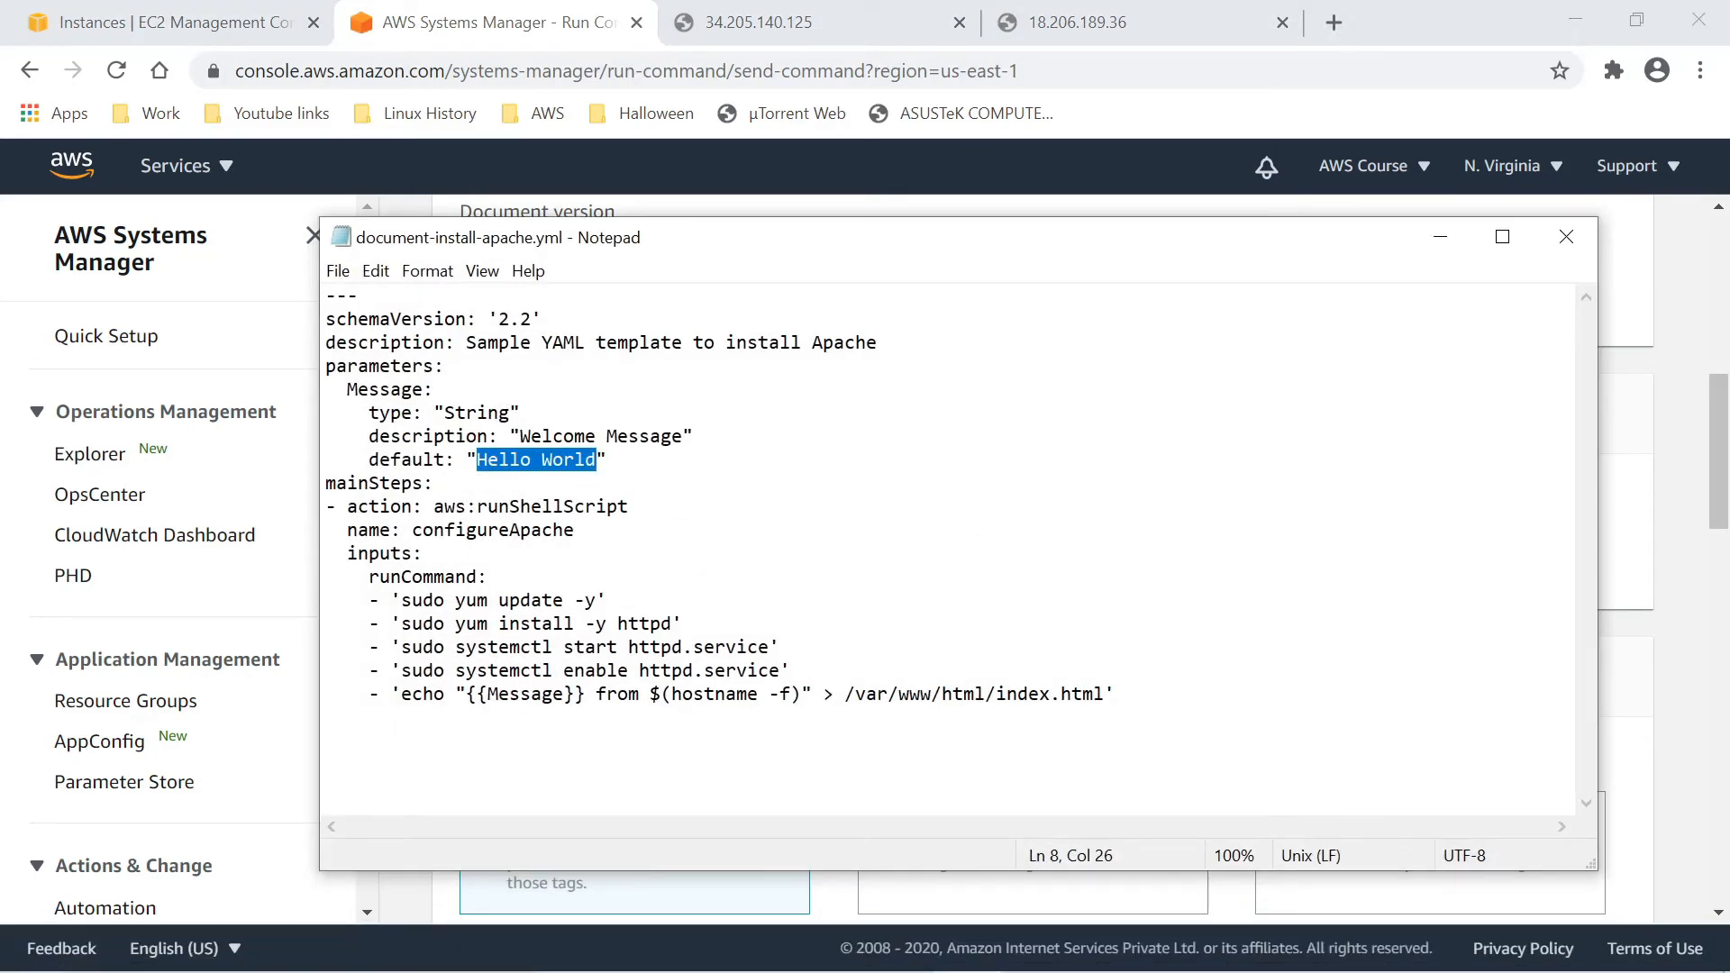
click(606, 459)
click(1440, 236)
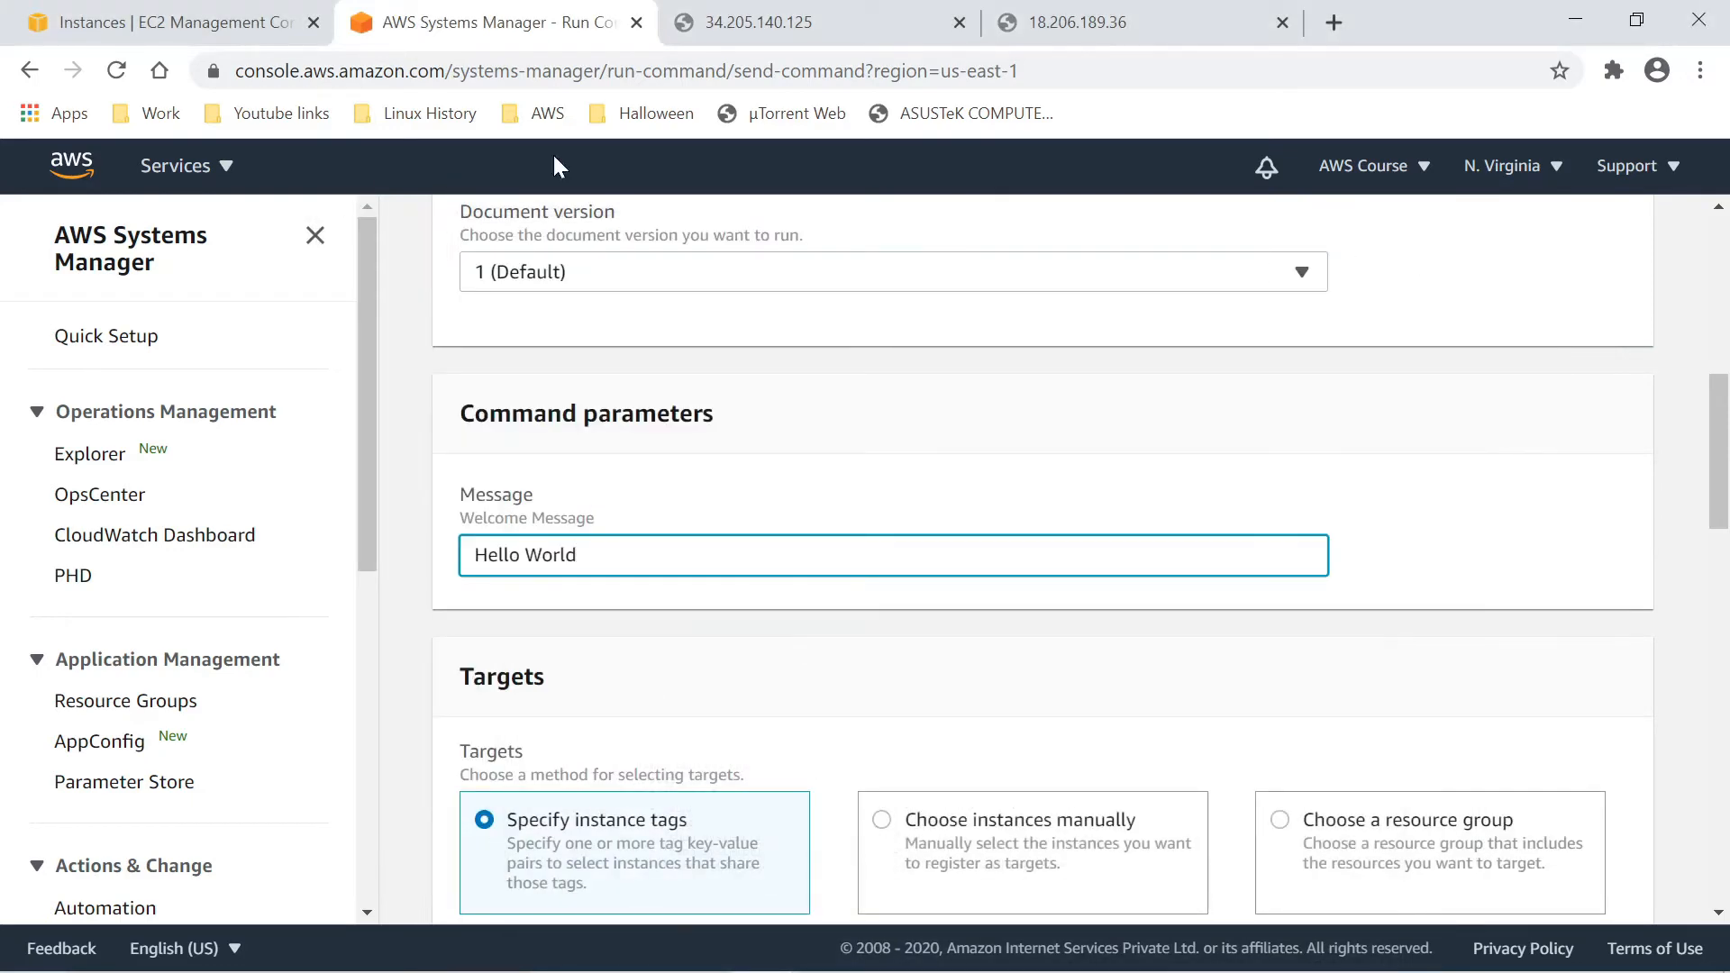
- Switch to the AWS blog post on writing Systems Manager documents, review its Document Structure section and sample document, and return to the console
click(763, 946)
click(657, 879)
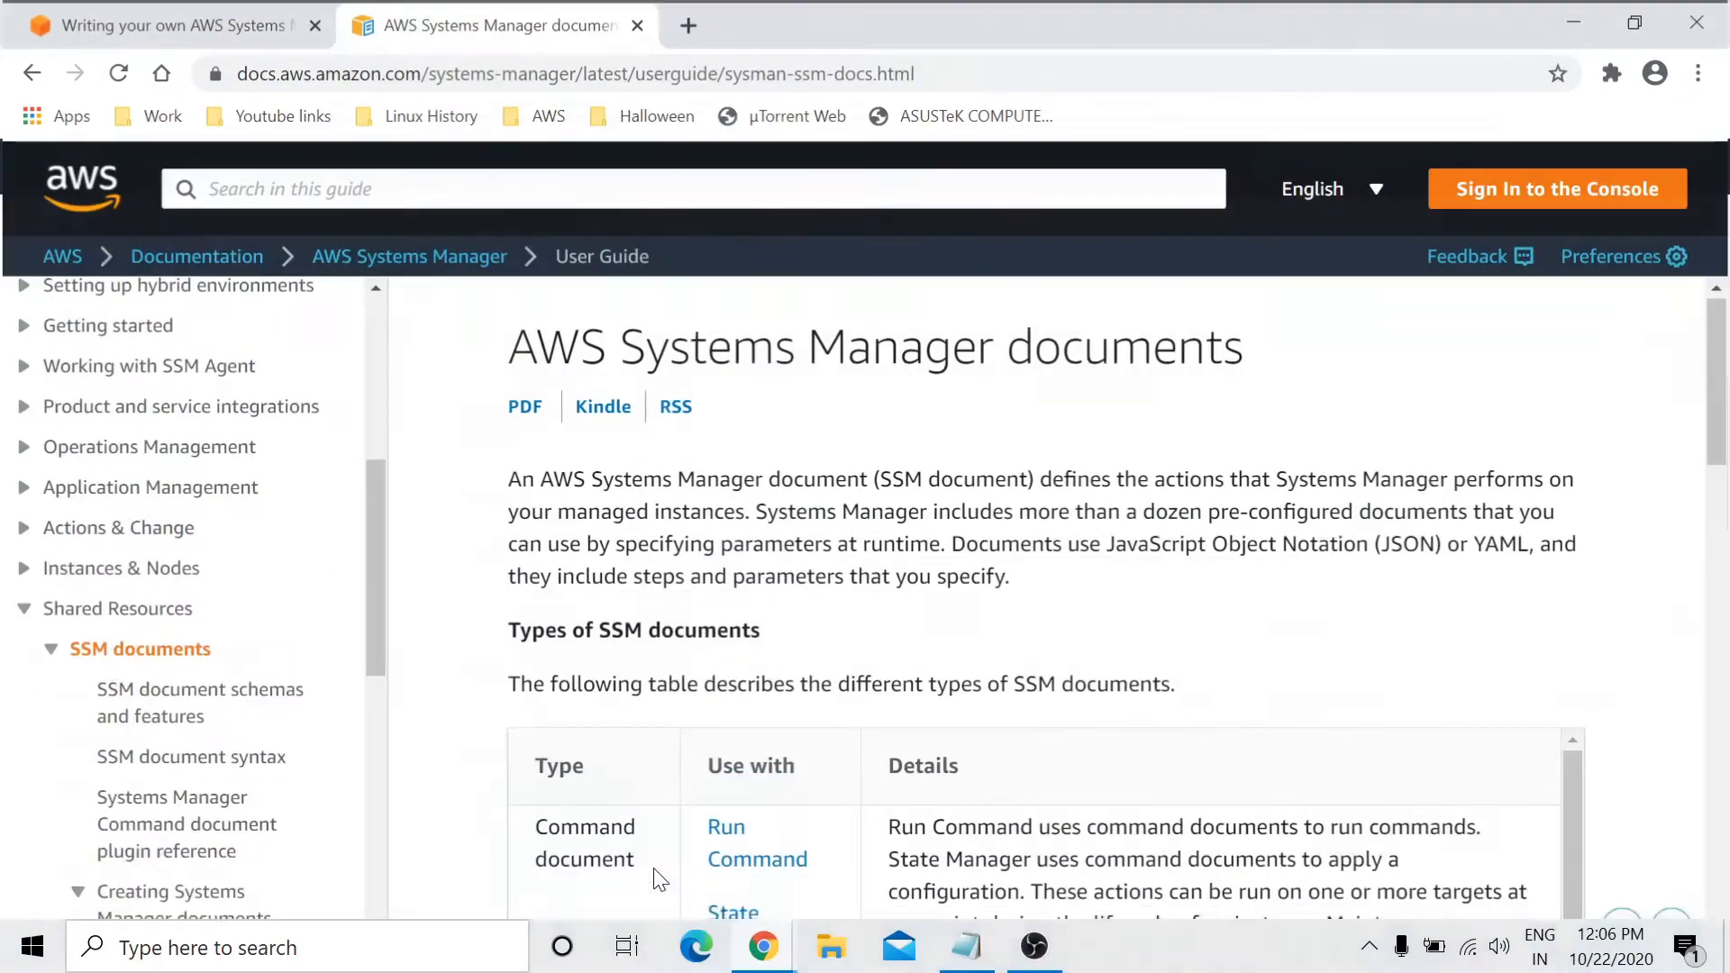
click(131, 23)
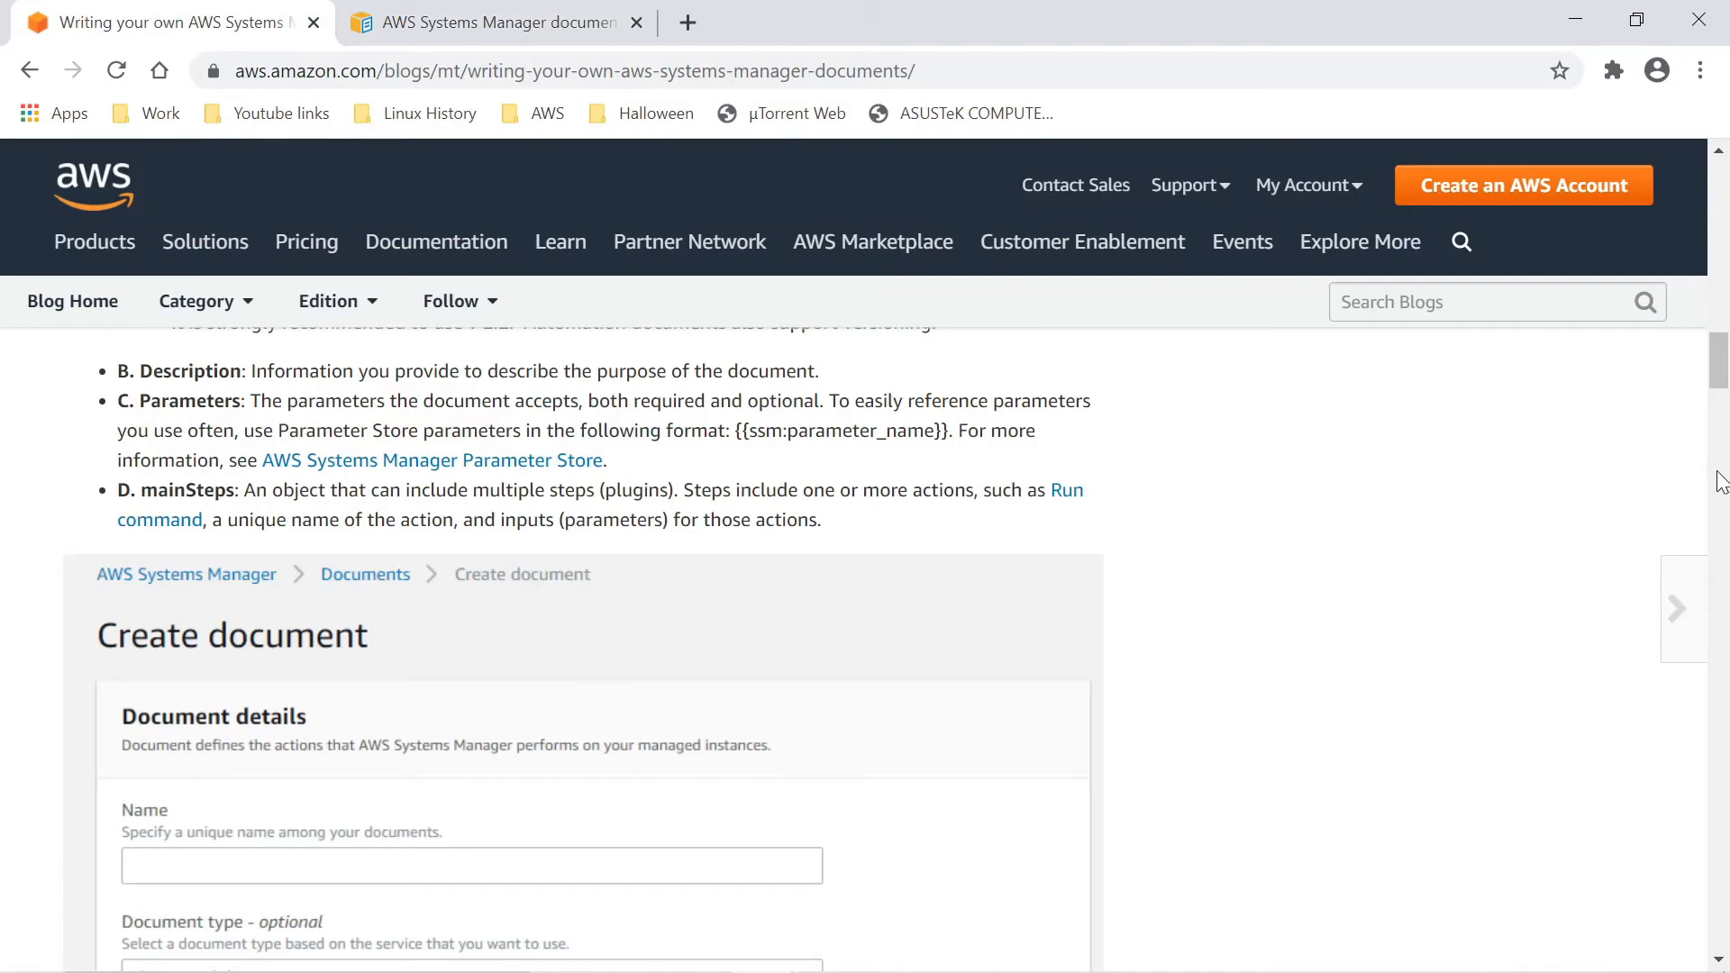
mouse_move(1718, 365)
mouse_down()
mouse_move(1720, 559)
mouse_move(1728, 344)
mouse_up()
scroll(171, 622, down, 1)
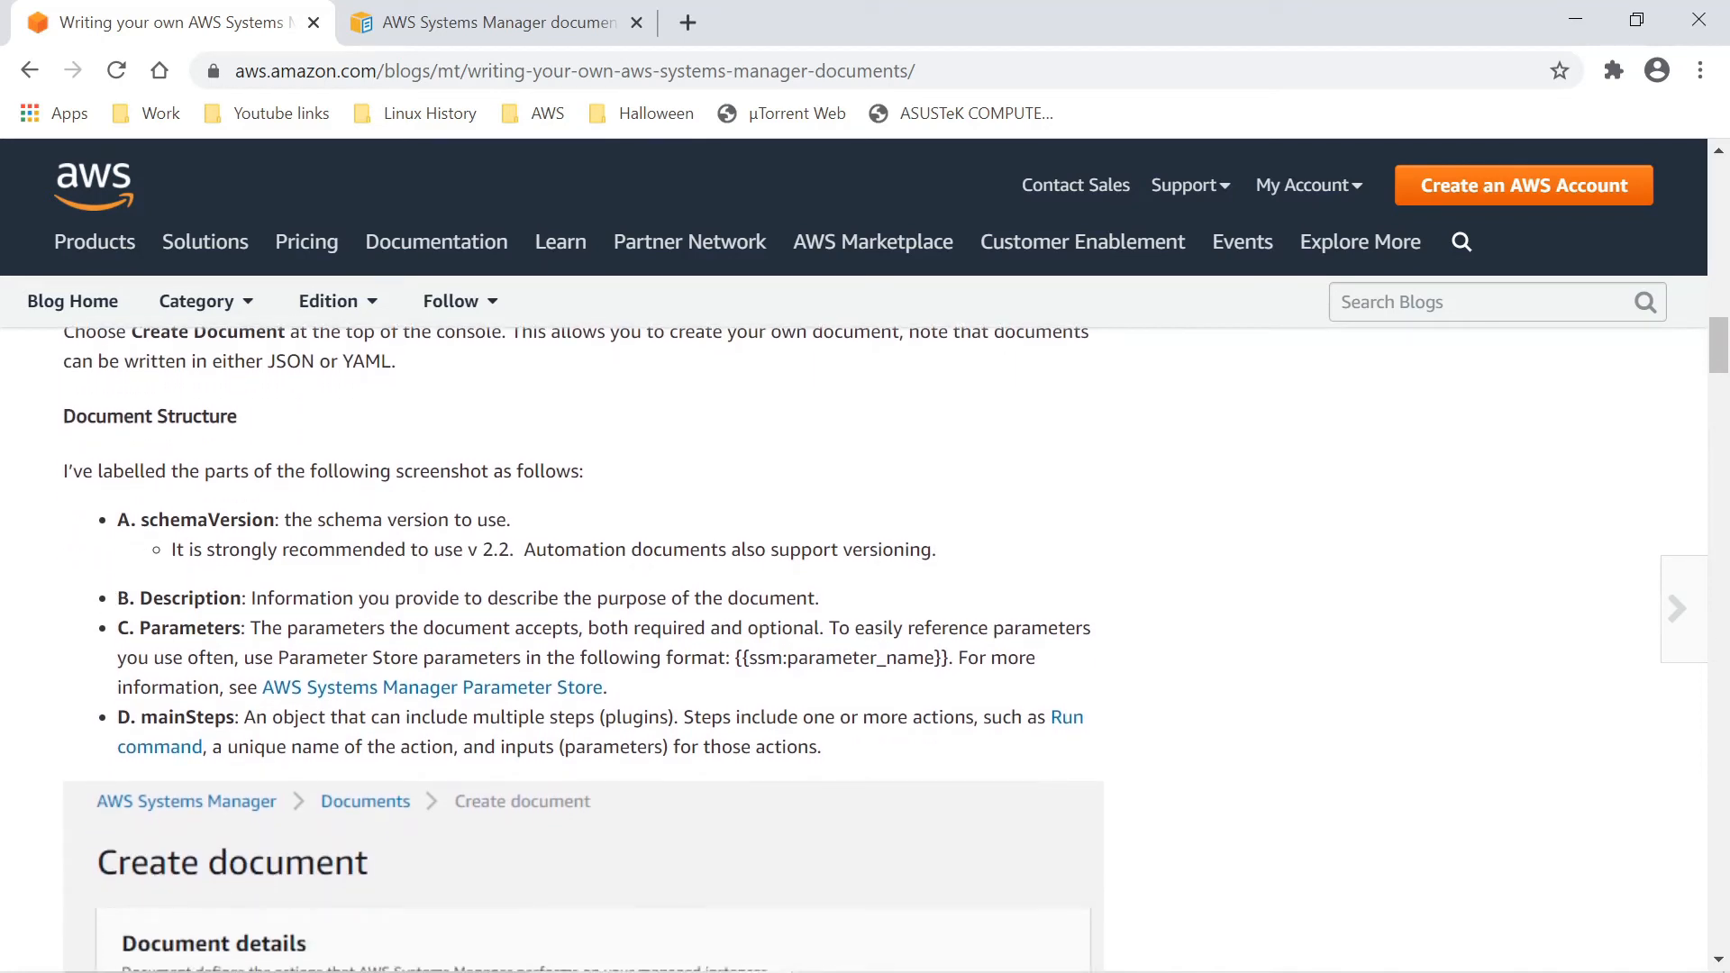
scroll(636, 587, down, 10)
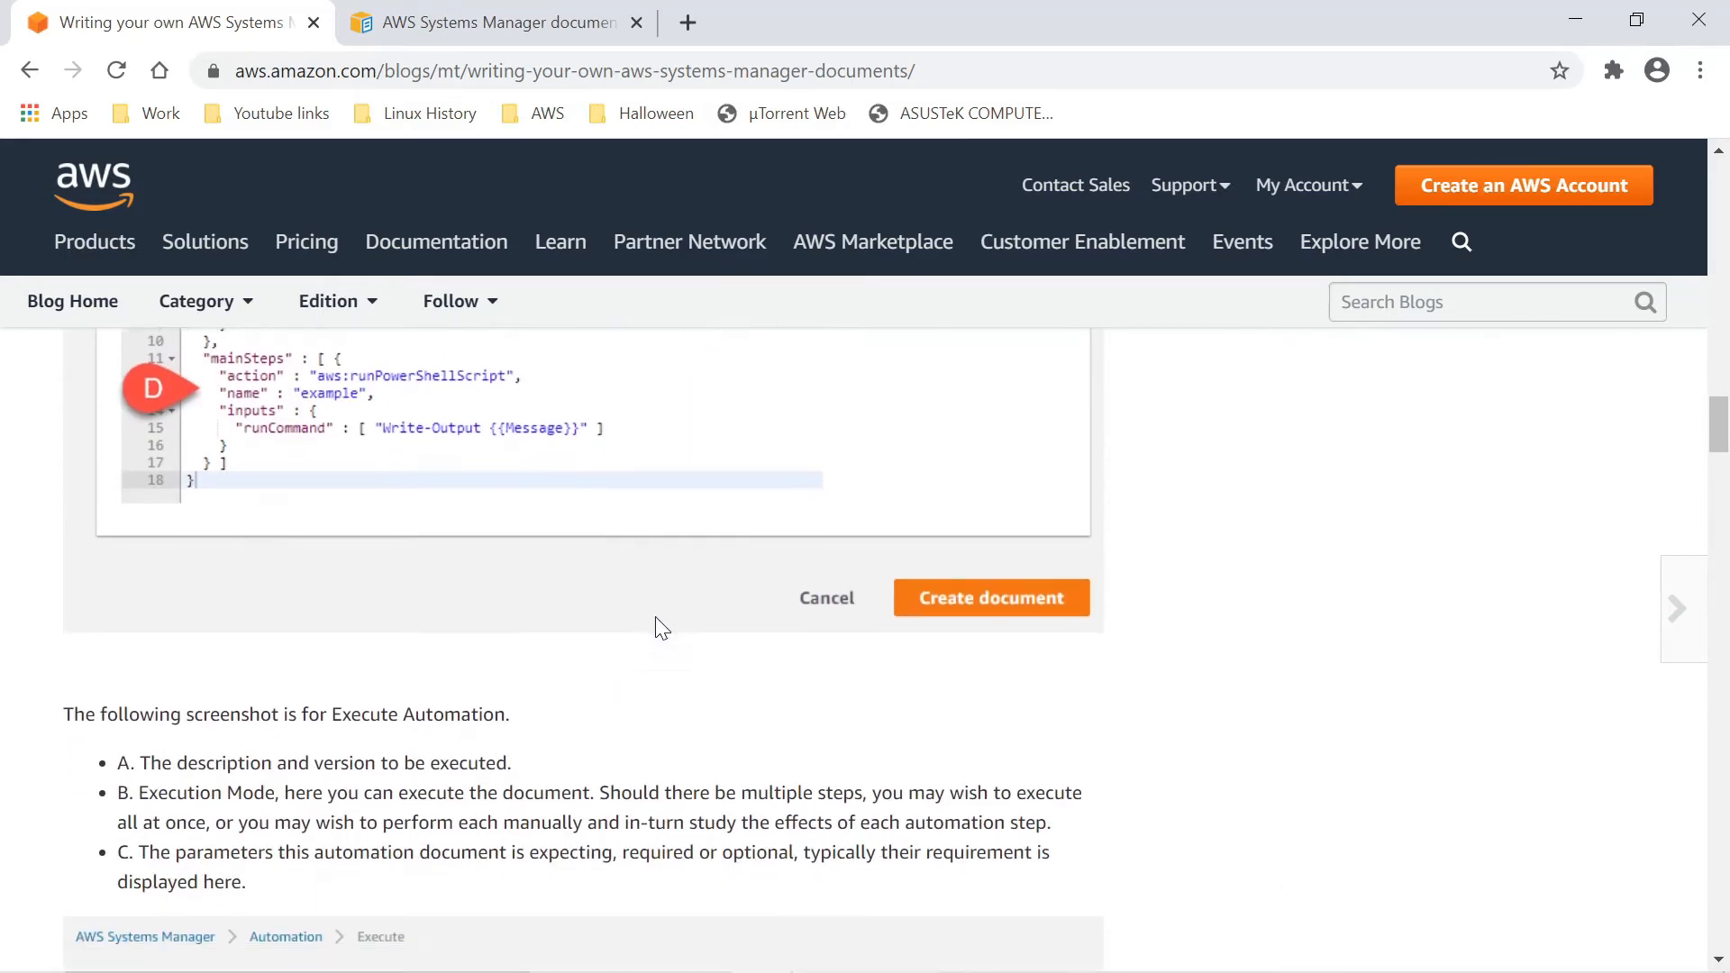
scroll(603, 625, up, 7)
scroll(598, 627, up, 1)
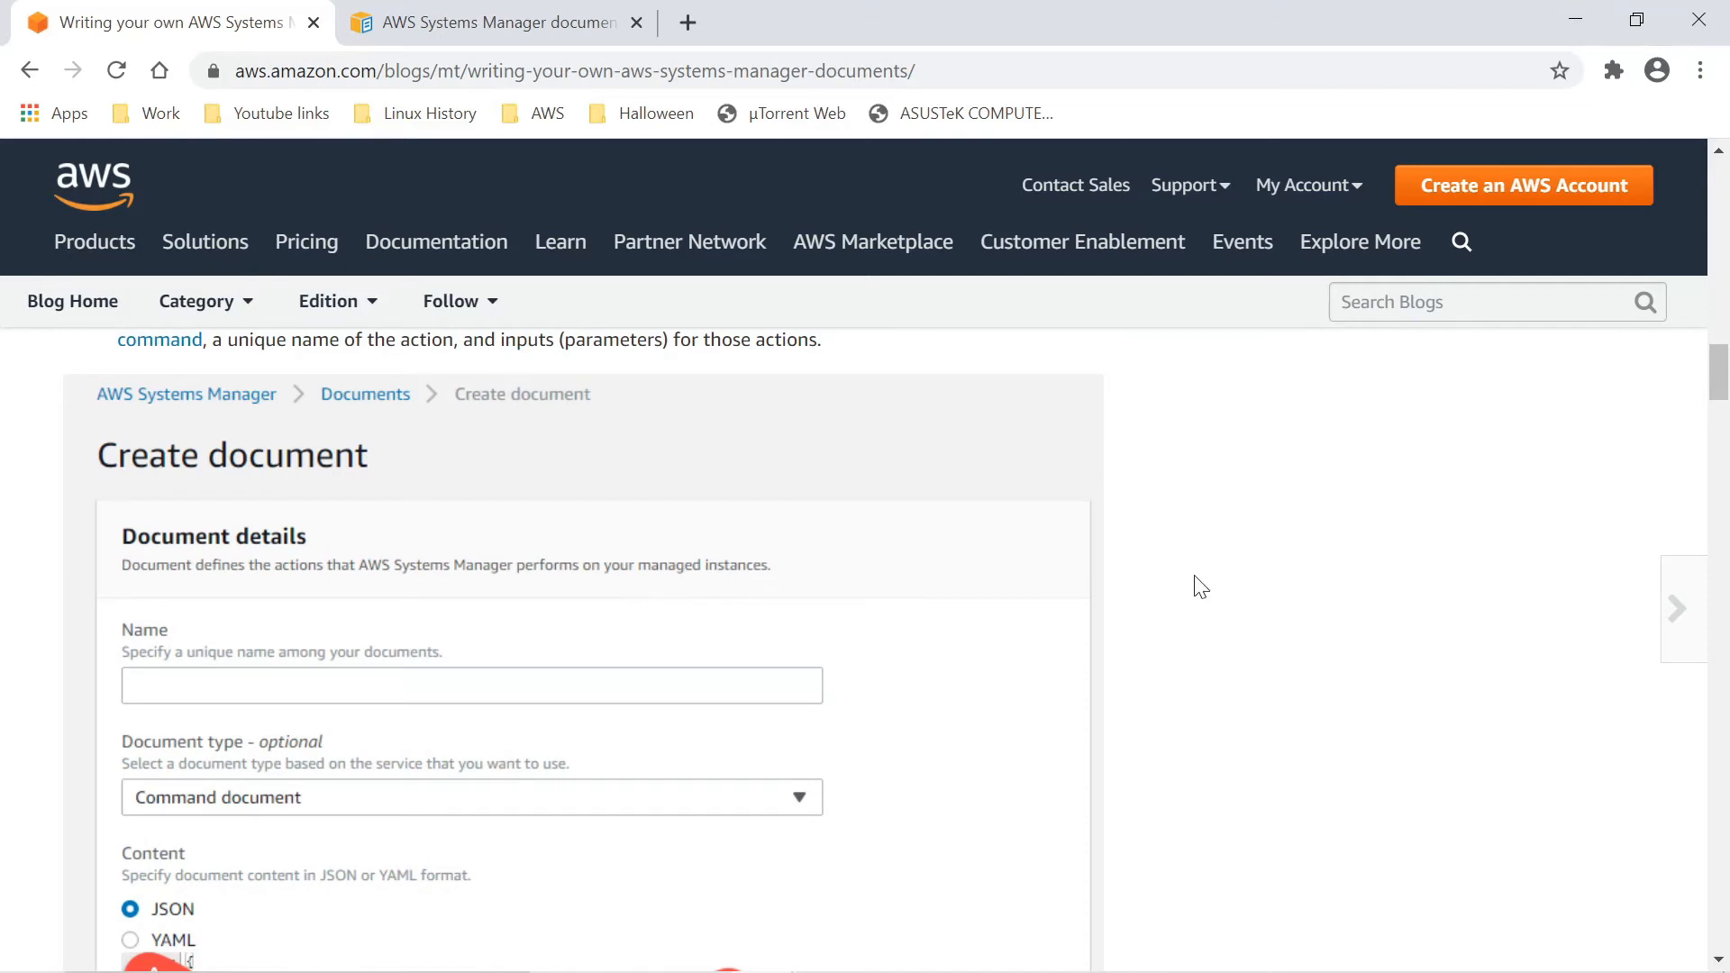
click(1556, 34)
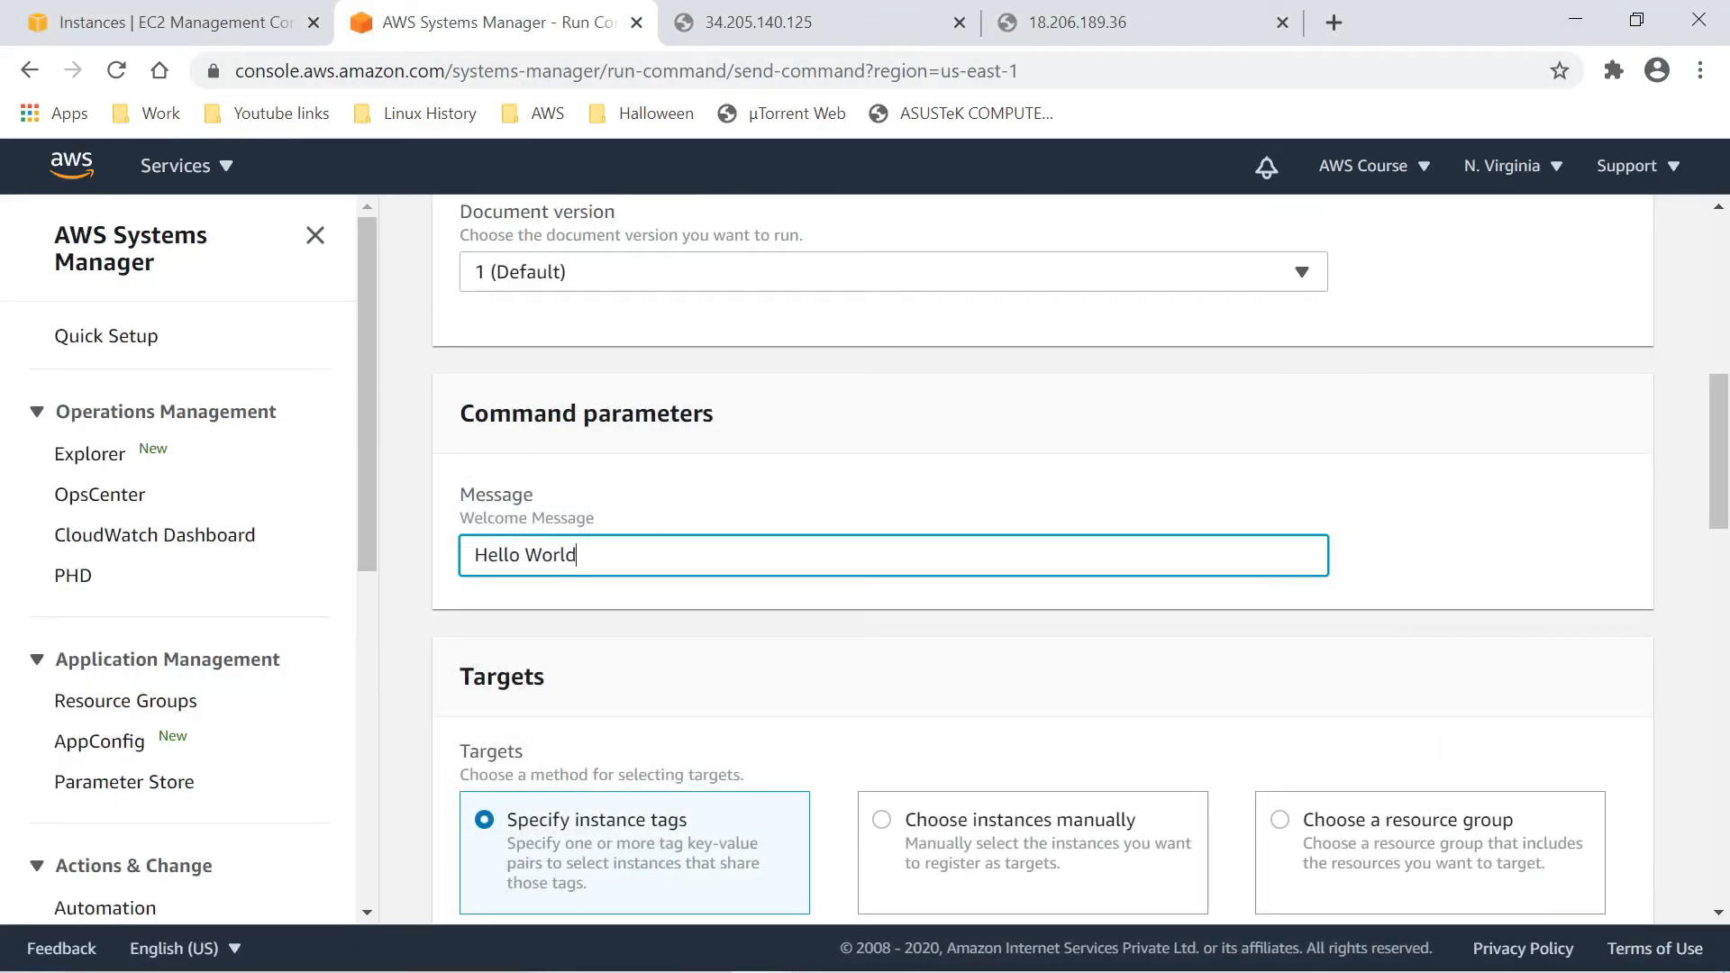
- Set the Message command parameter to "New Hello World"
text(New)
scroll(664, 600, down, 1)
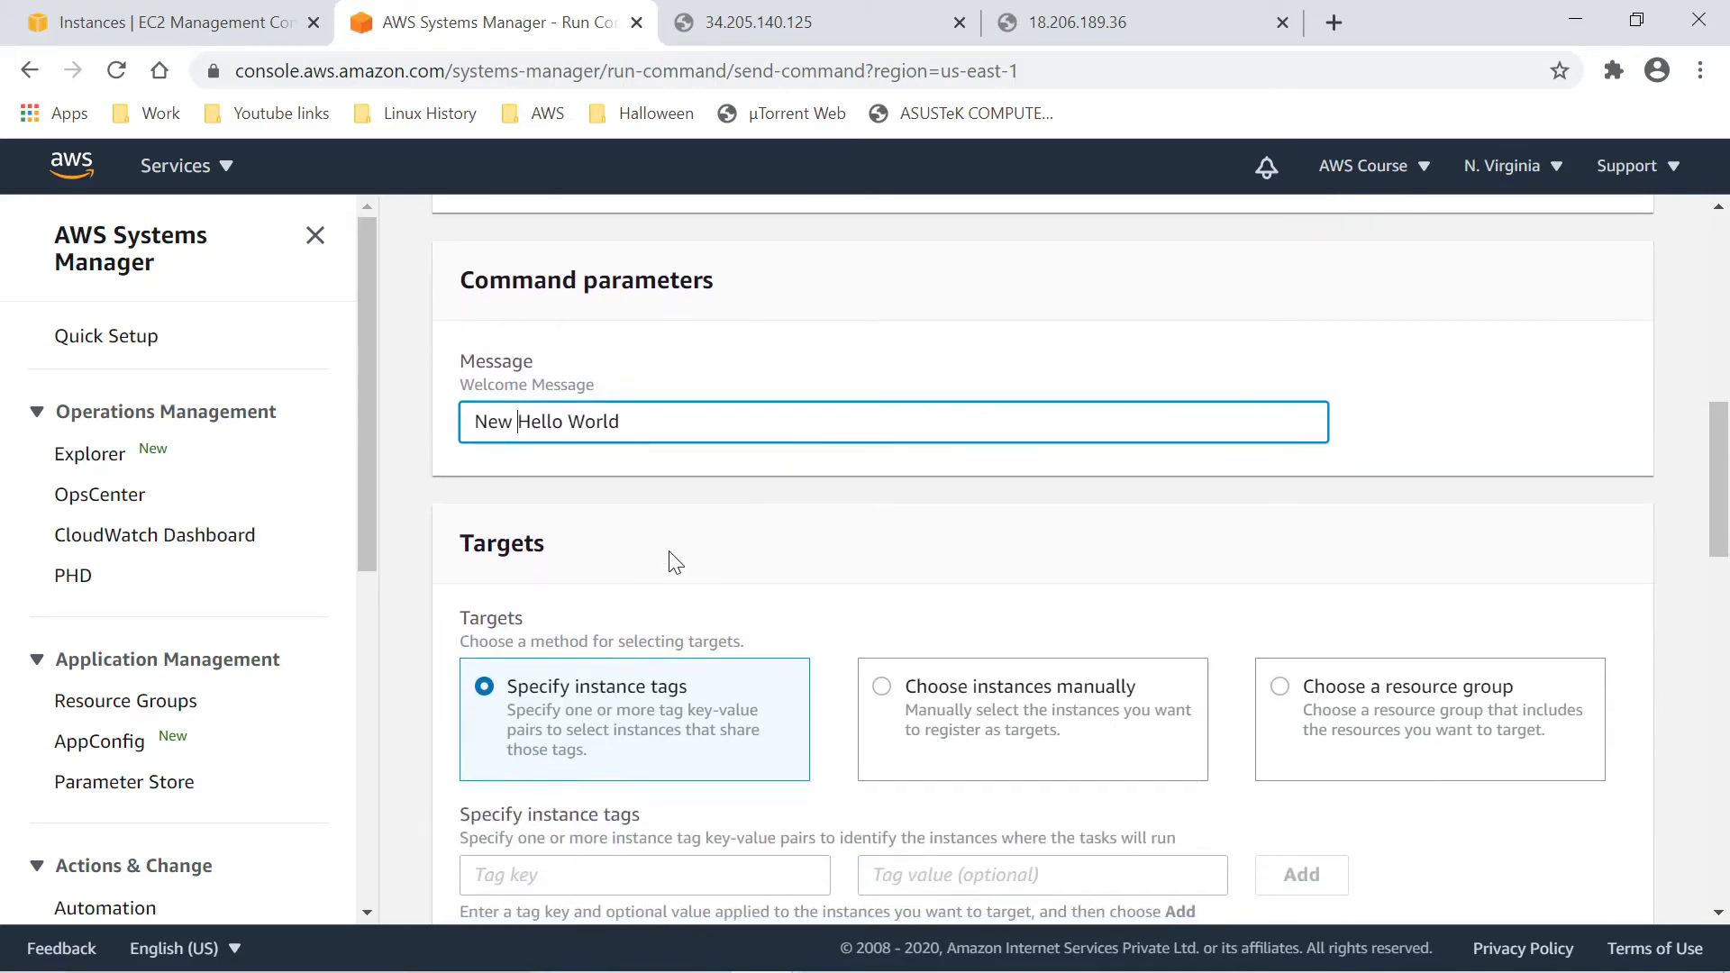
- Set the target selection method to Choose instances manually and look over the instances offered
scroll(649, 503, down, 2)
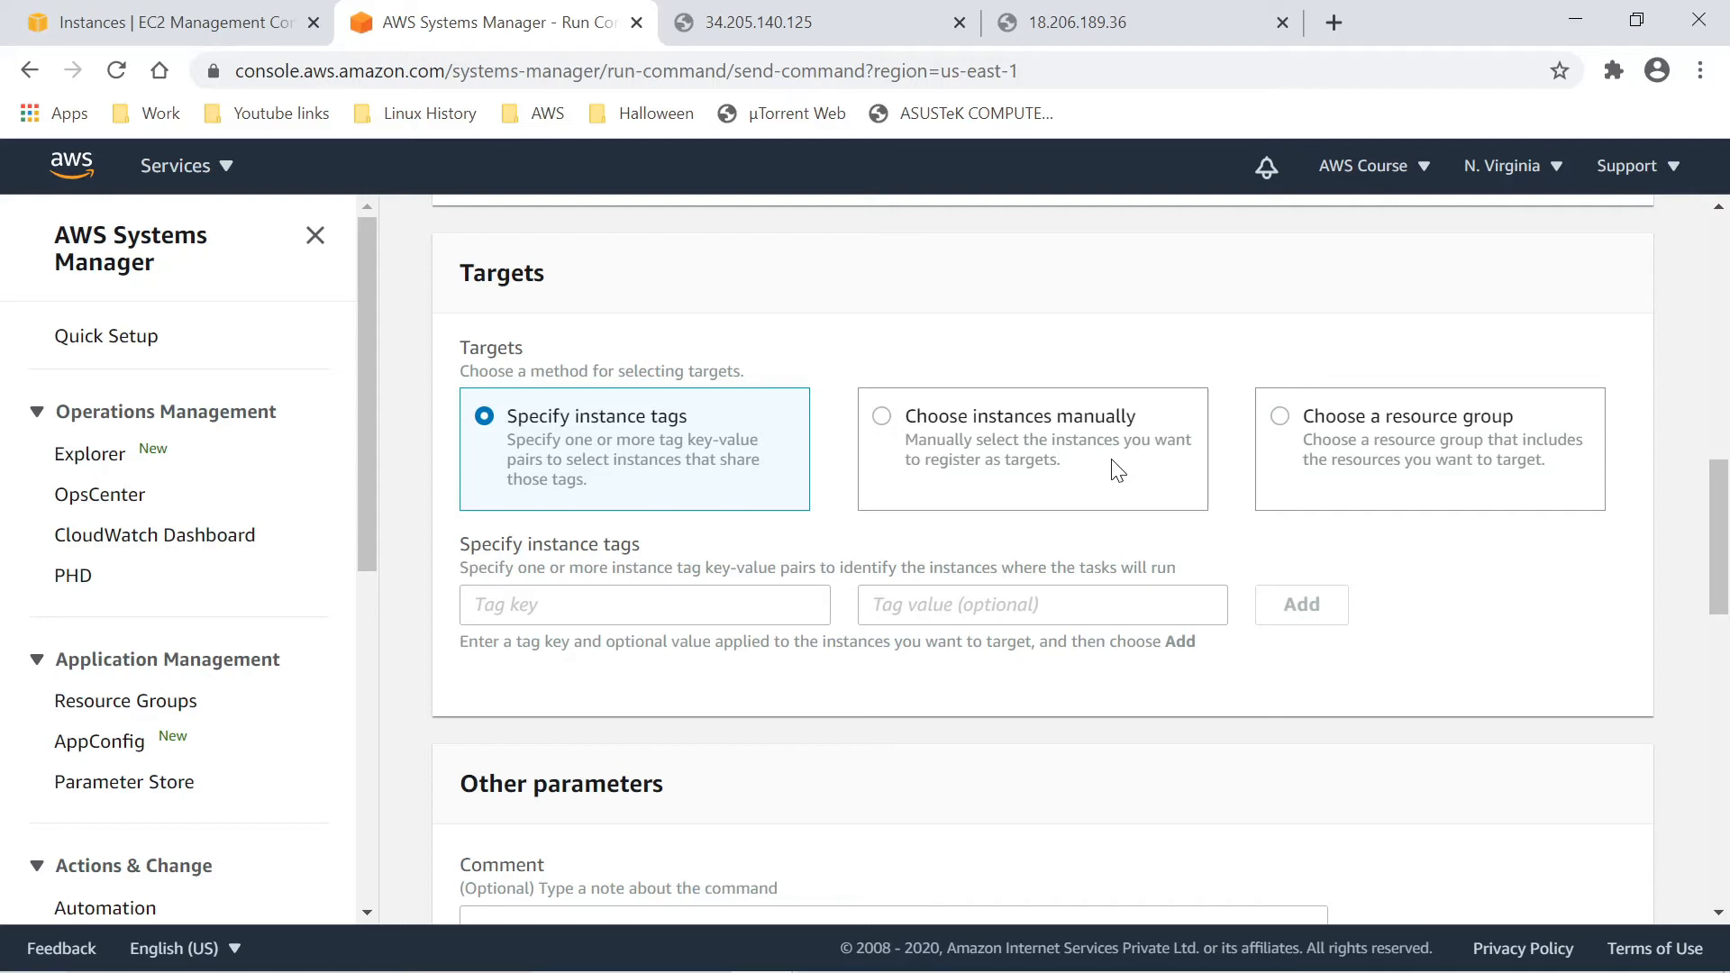
click(549, 604)
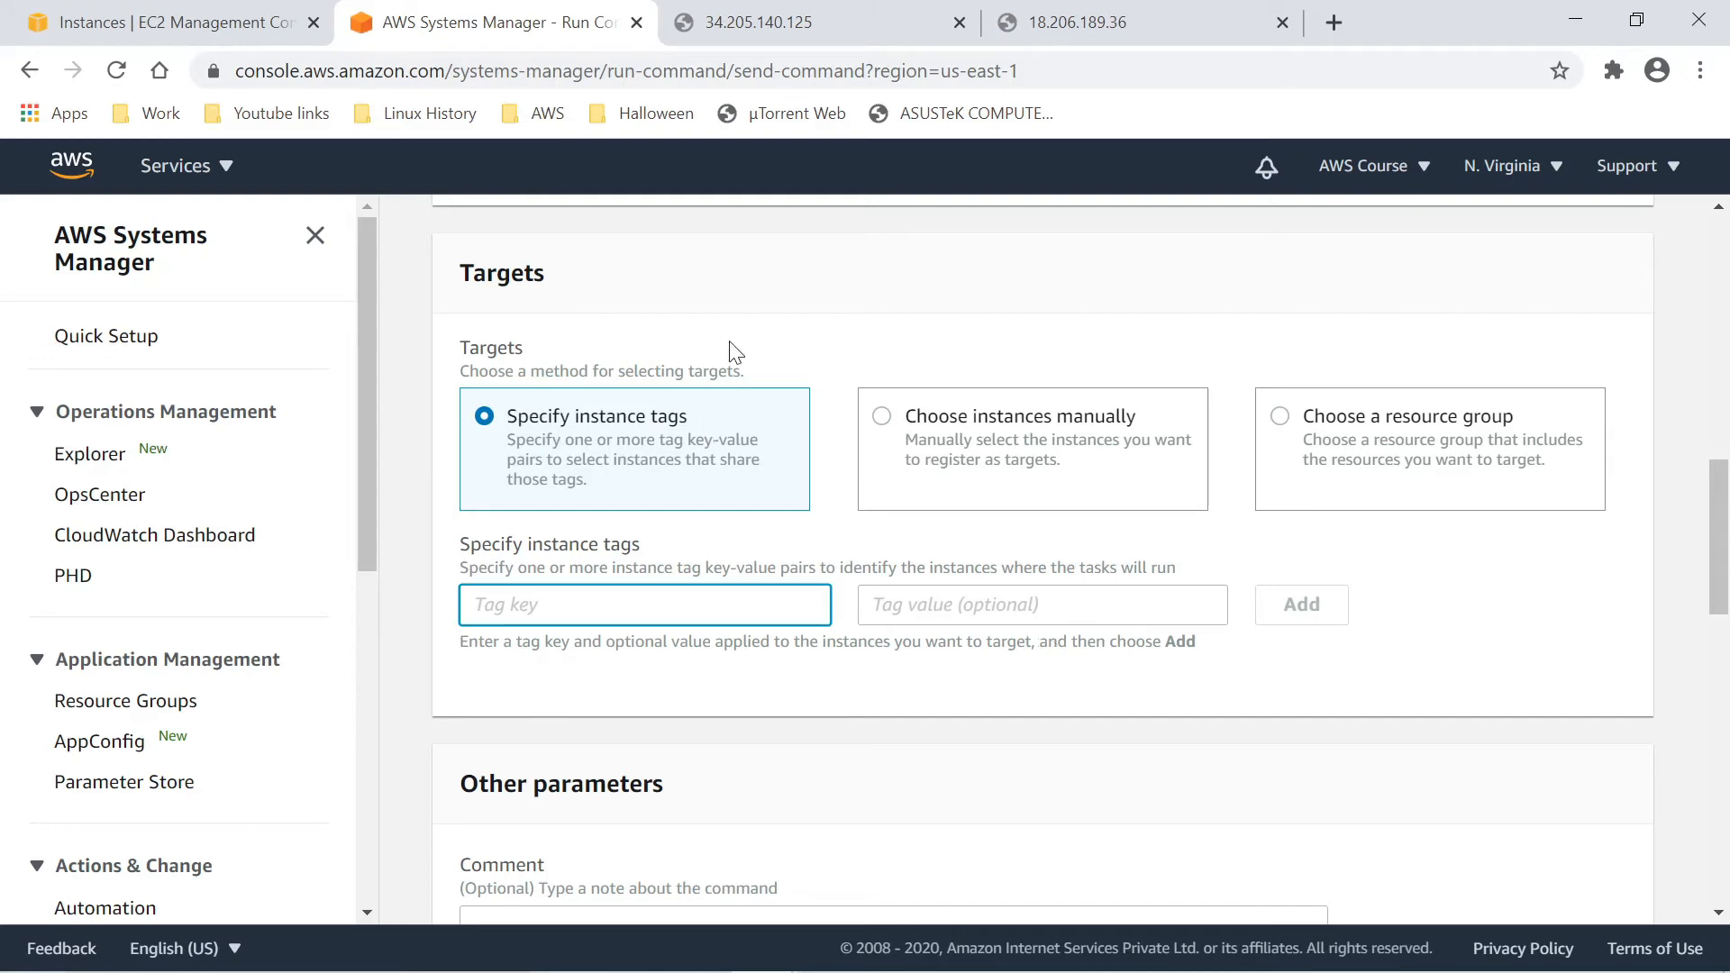
click(881, 416)
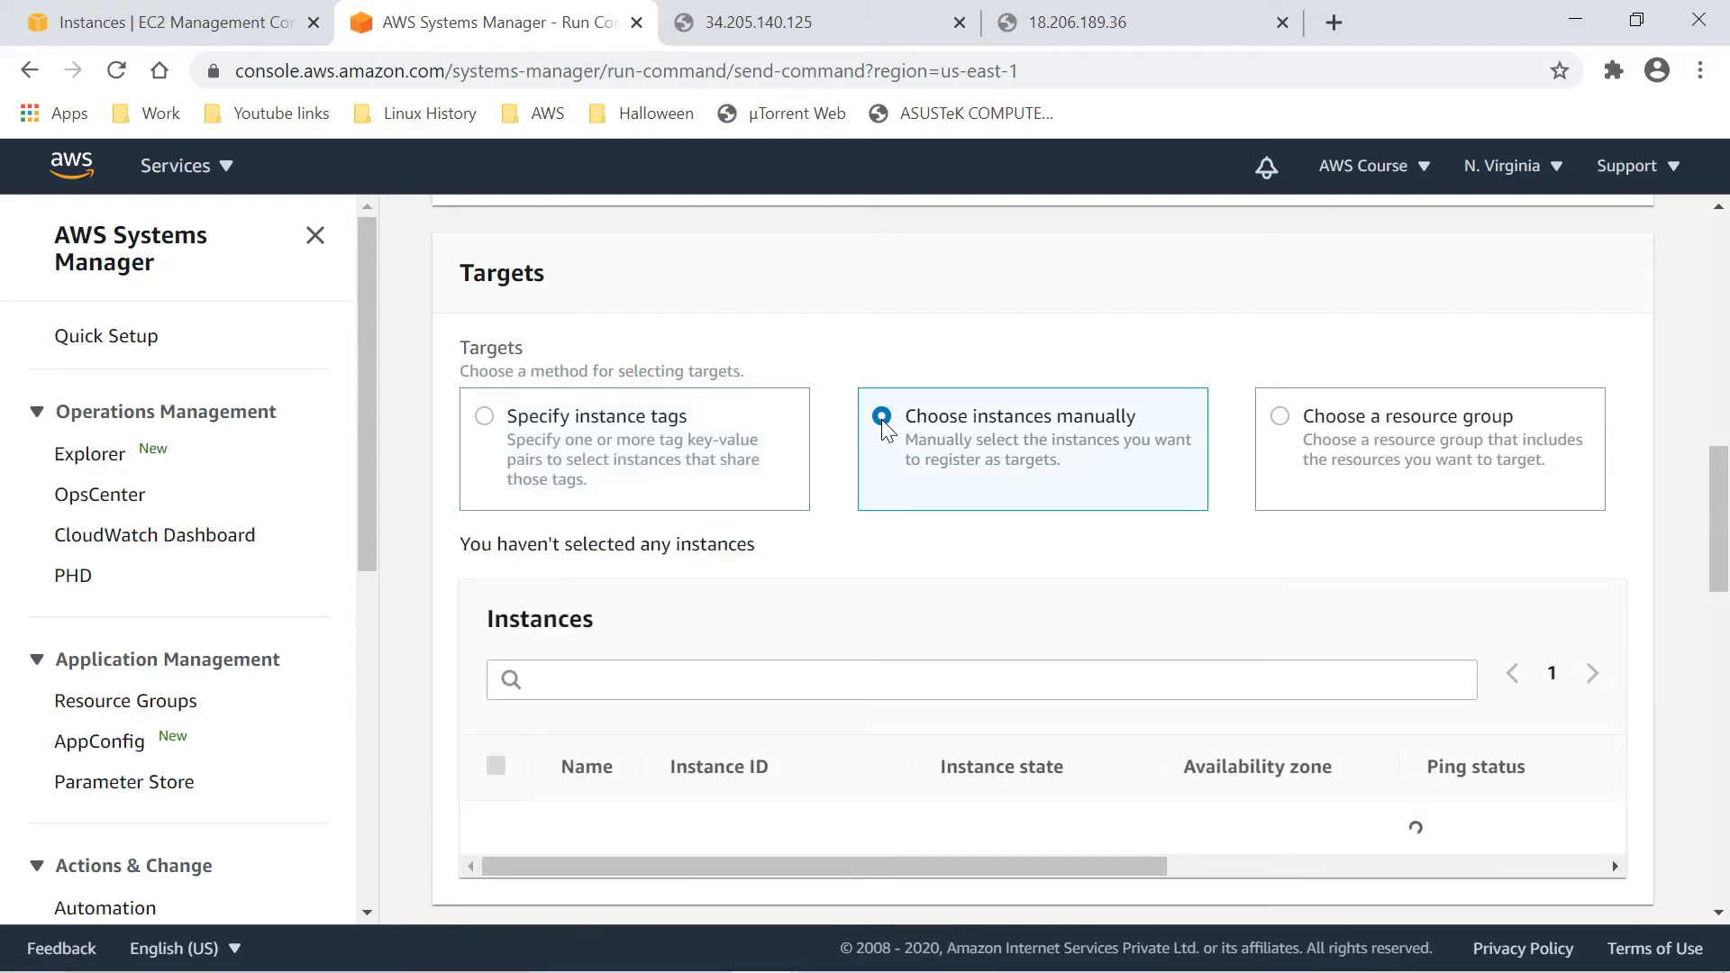
scroll(790, 484, down, 1)
scroll(790, 484, down, 4)
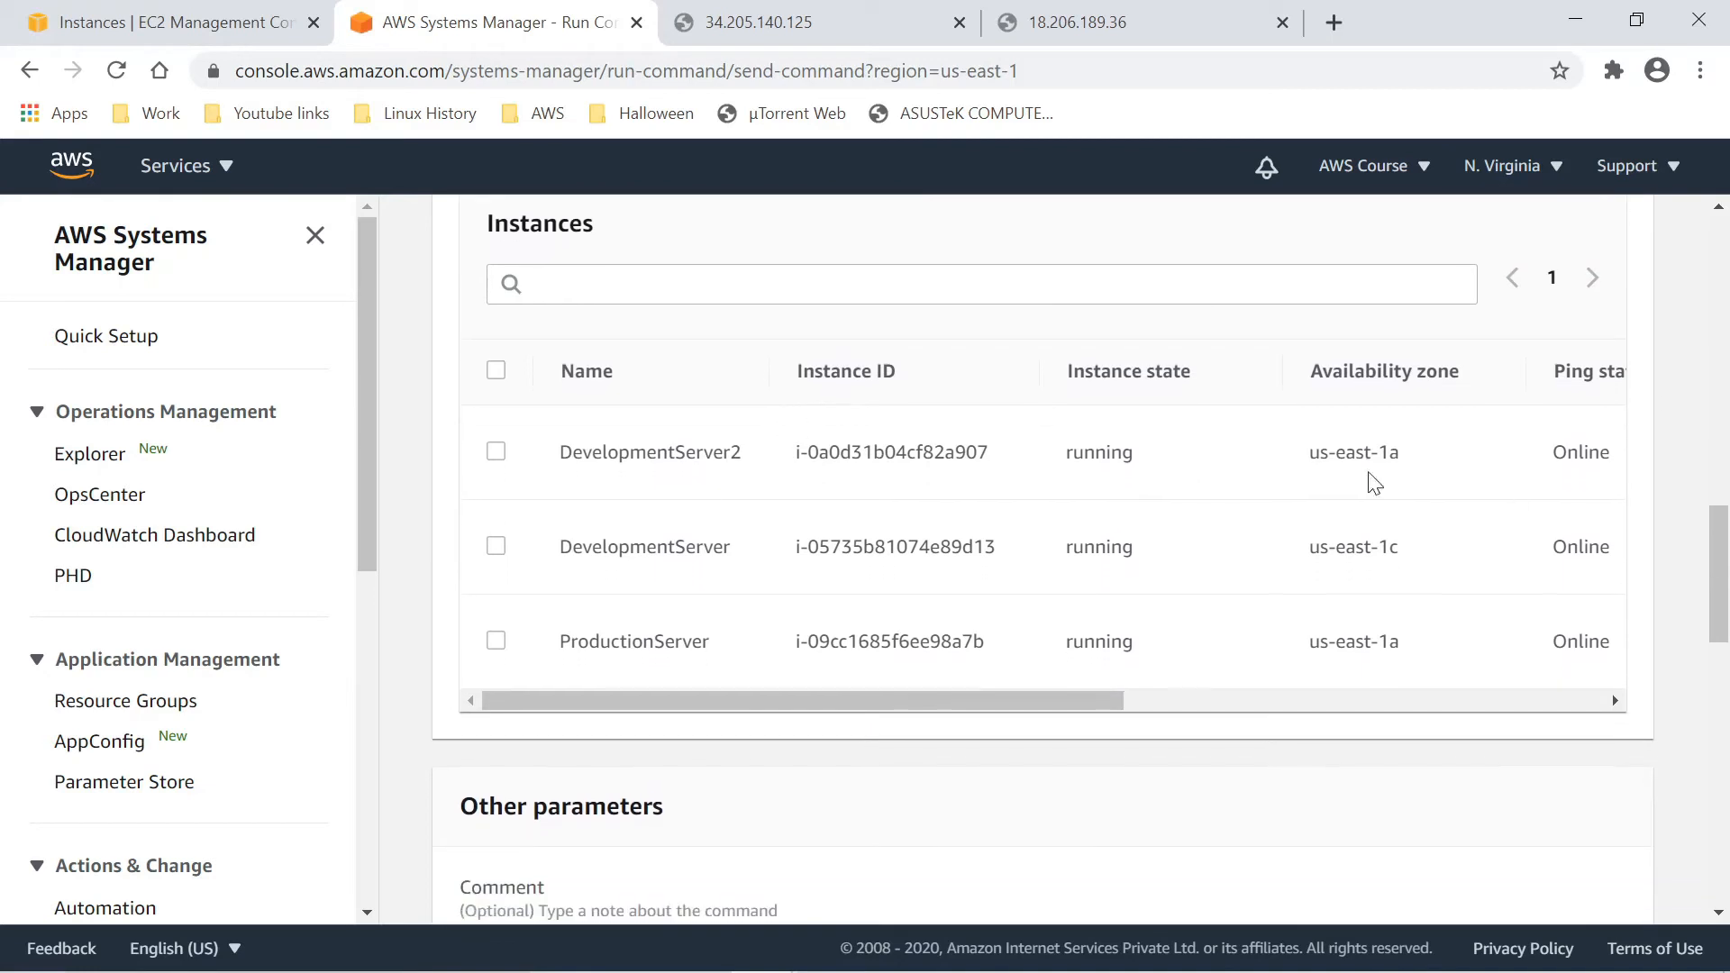
drag(676, 692, 560, 709)
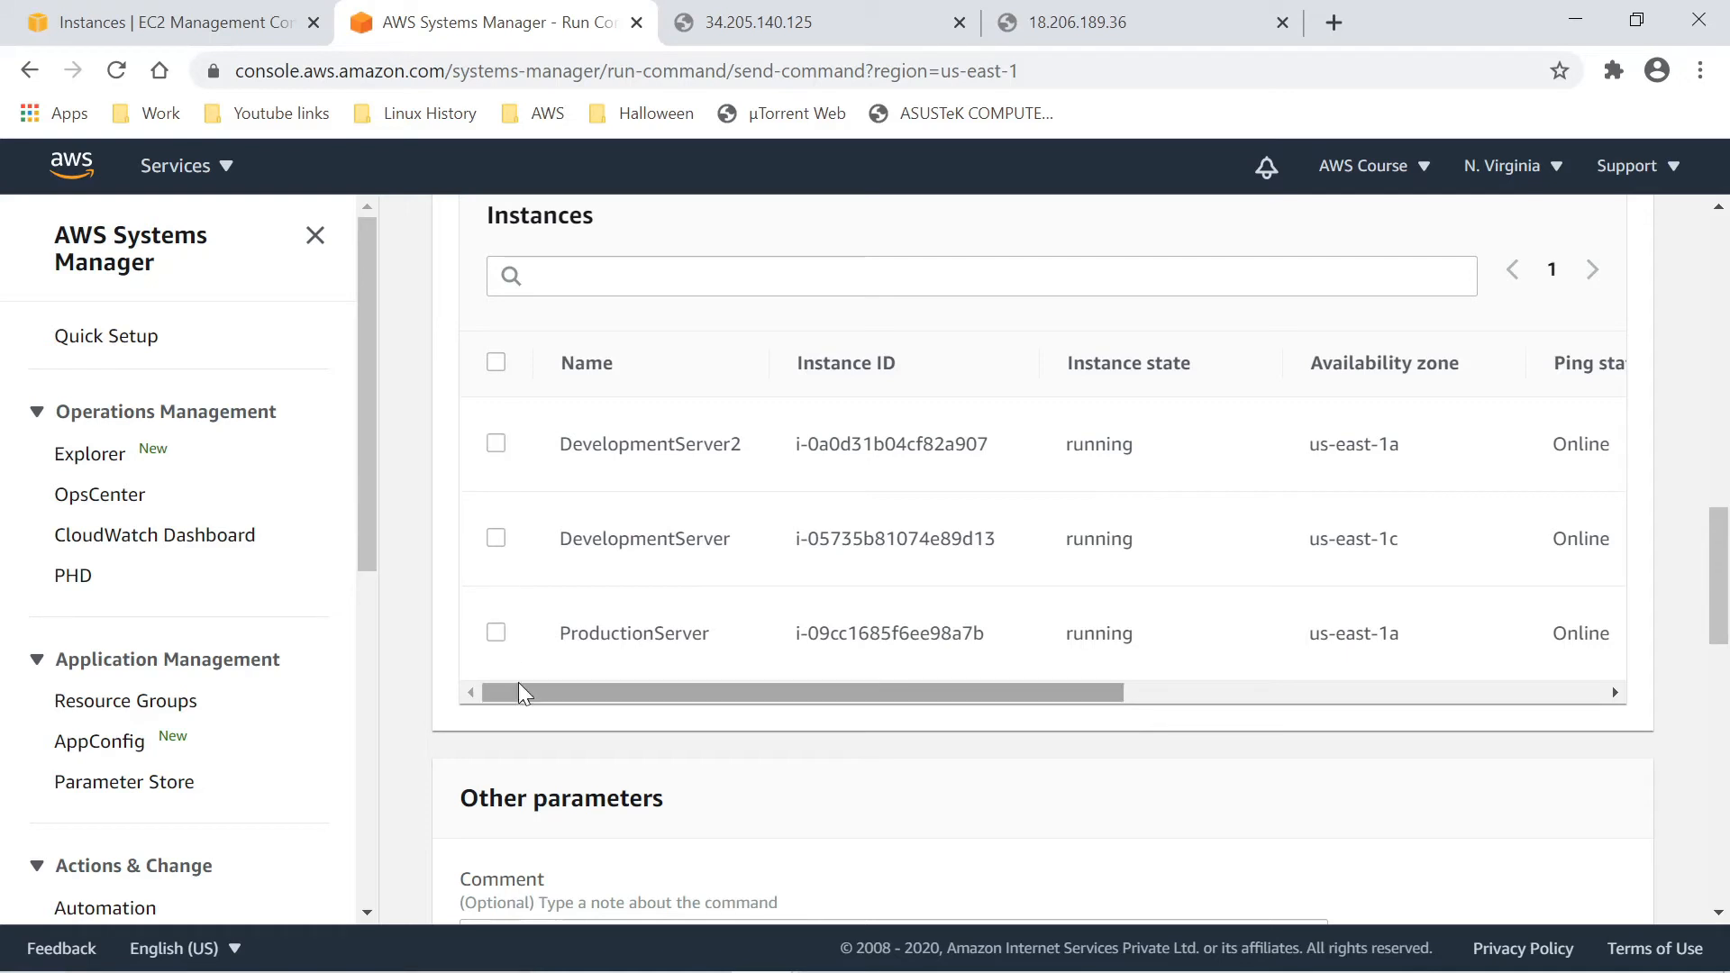
scroll(517, 683, up, 1)
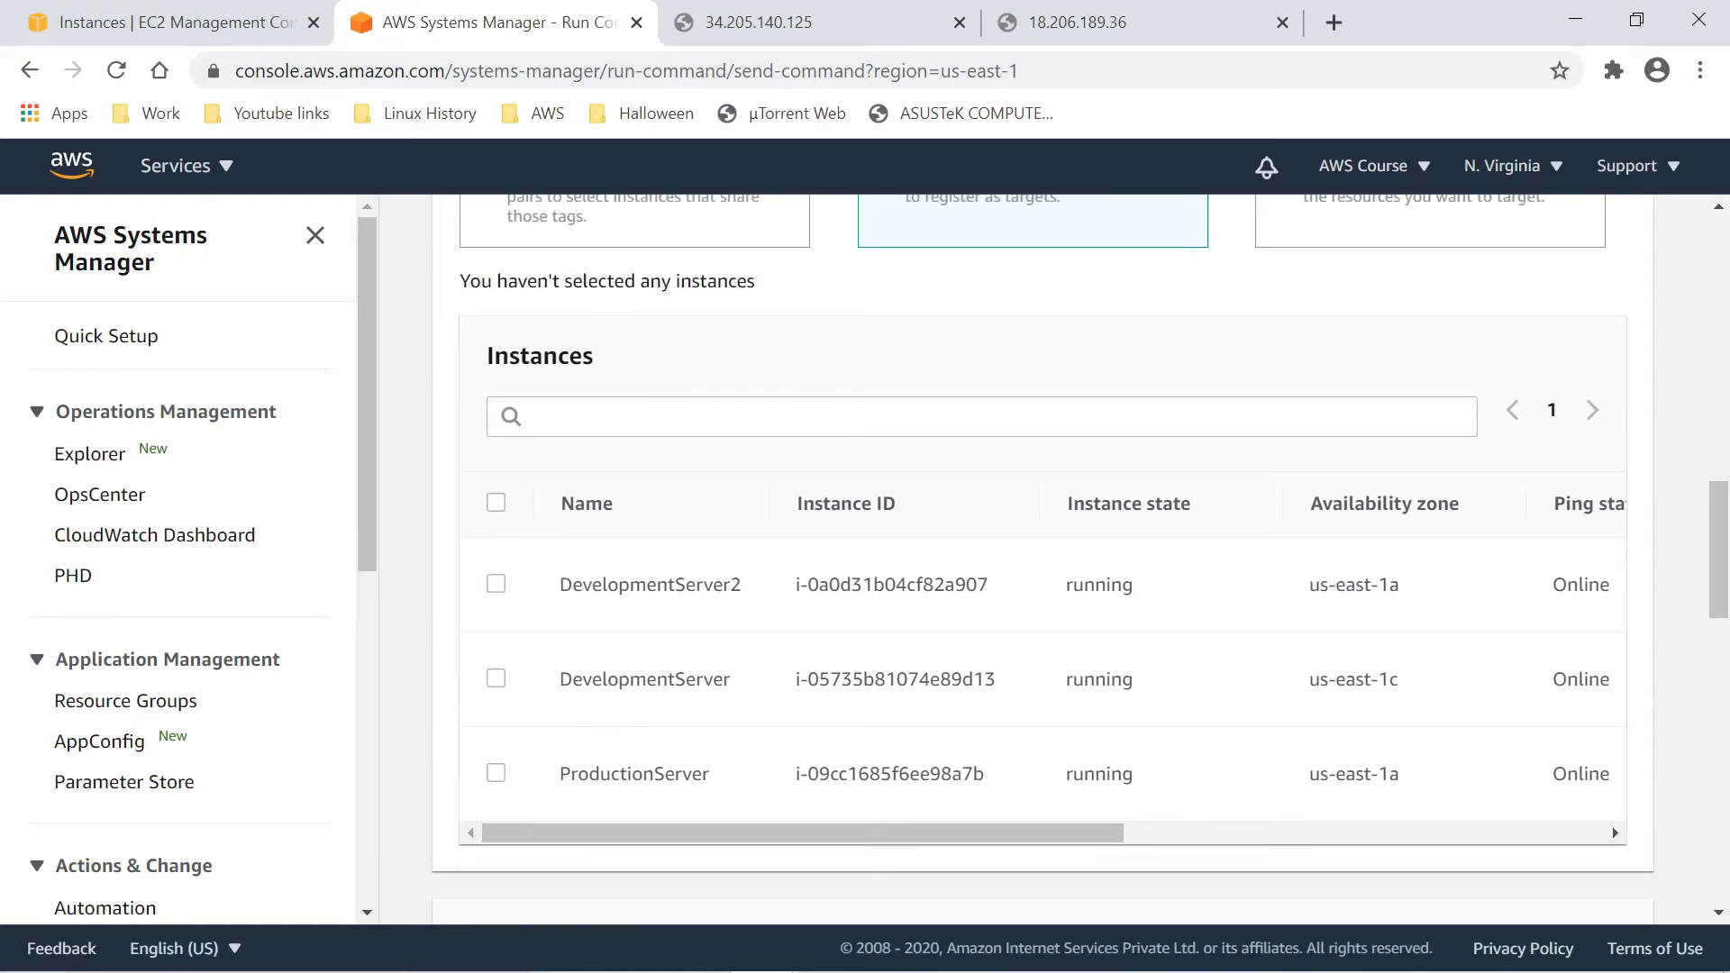
scroll(509, 793, up, 1)
scroll(943, 773, up, 1)
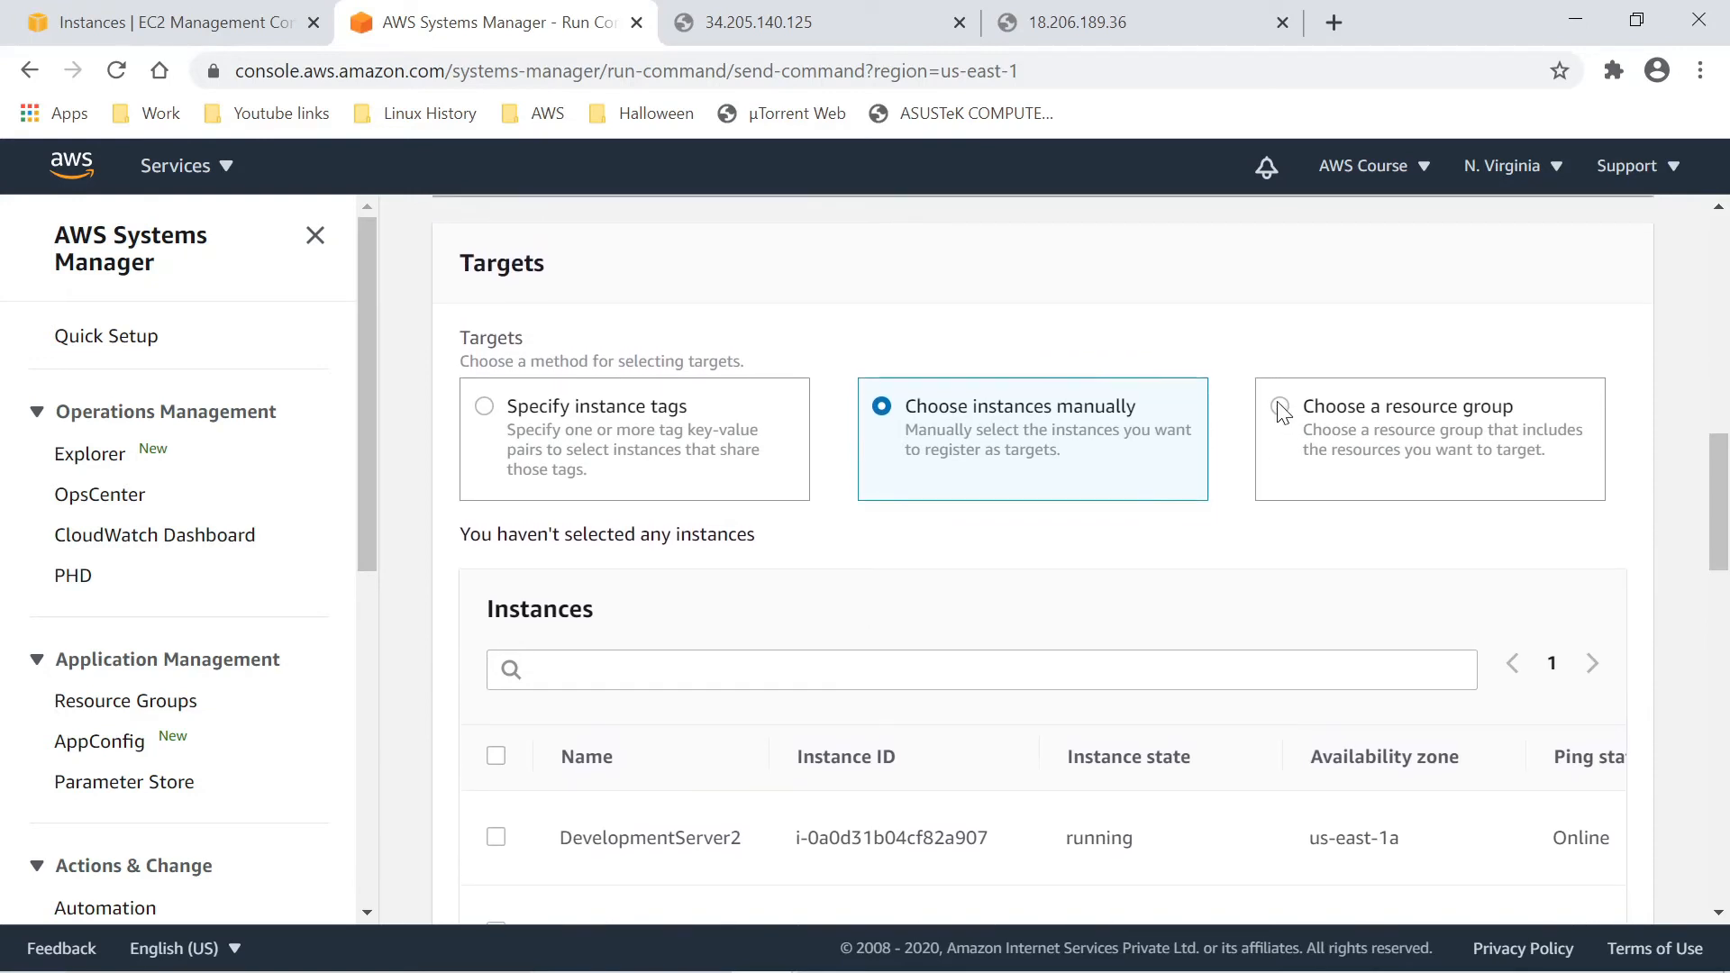
- Target the command at a resource group and choose DevelopmentInstances as the group
click(1280, 415)
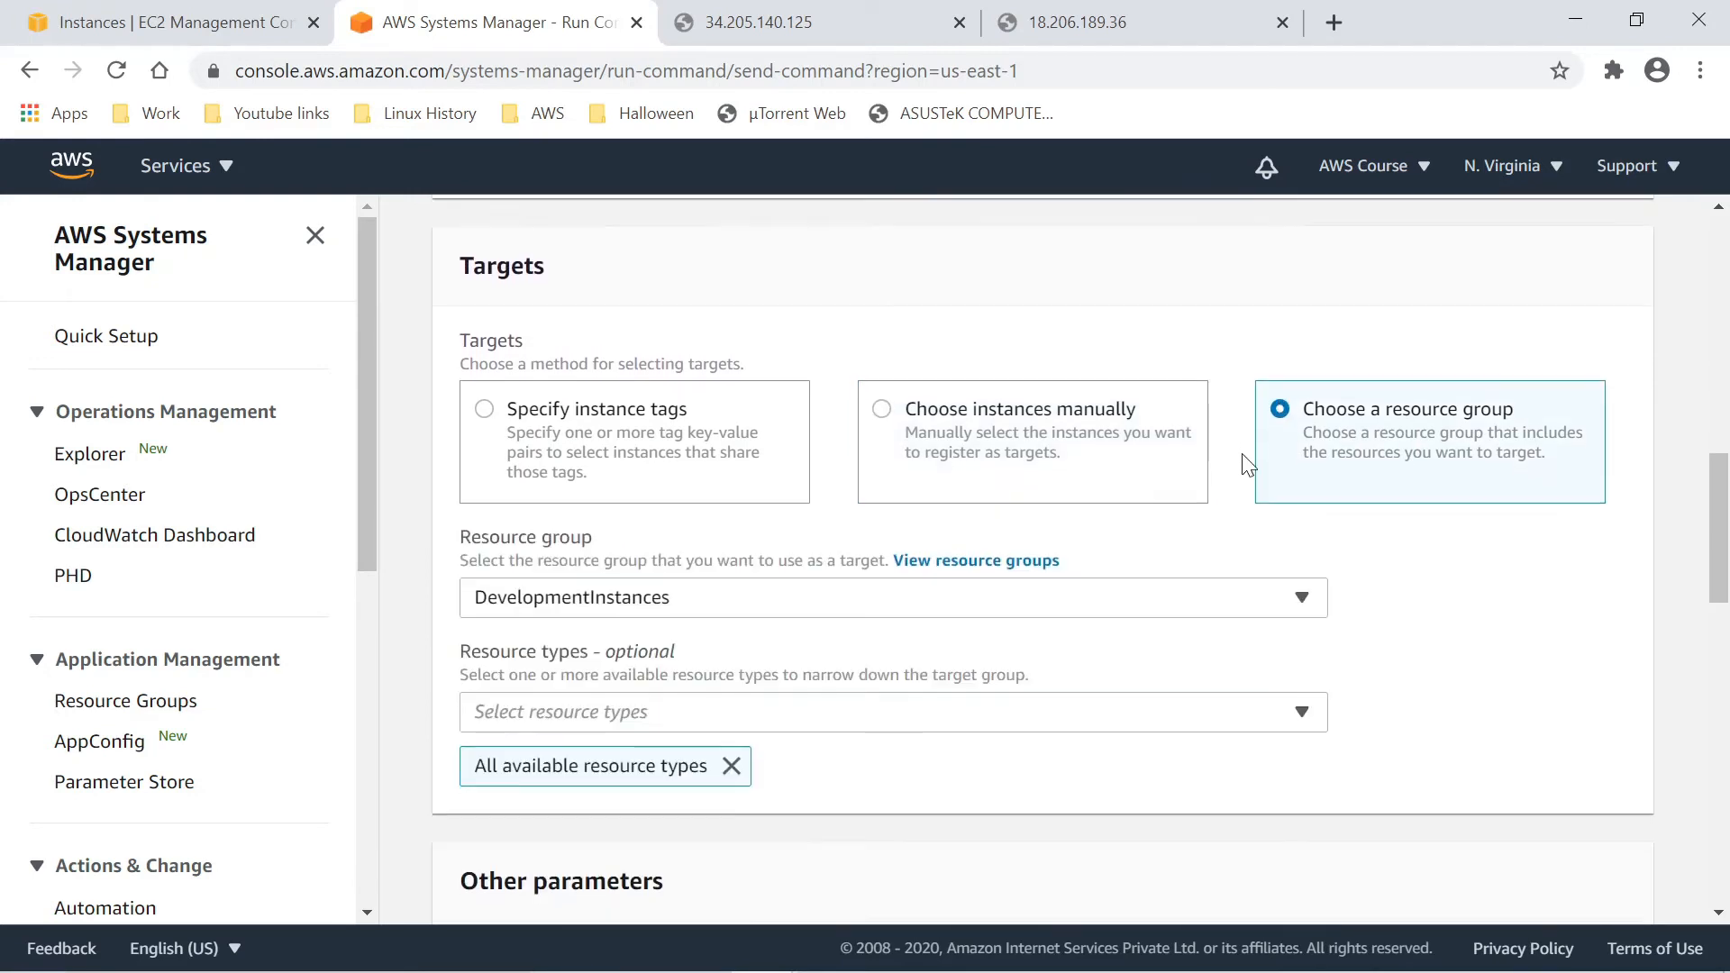
scroll(1243, 463, down, 2)
scroll(916, 530, down, 1)
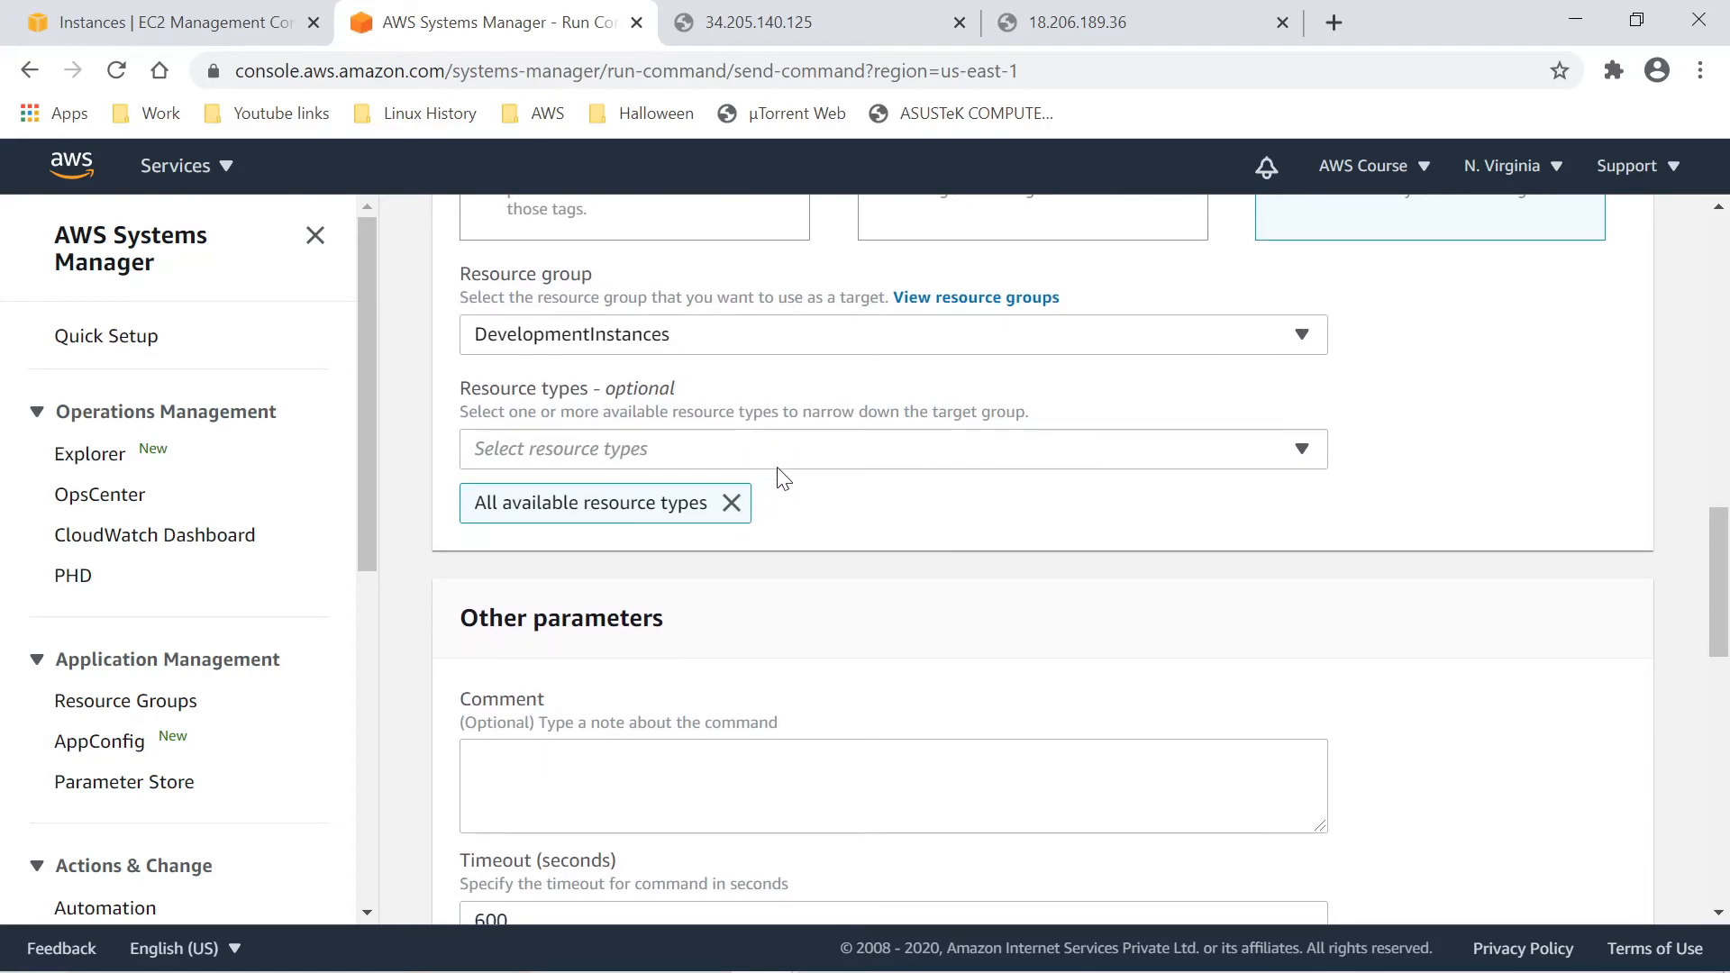
click(717, 332)
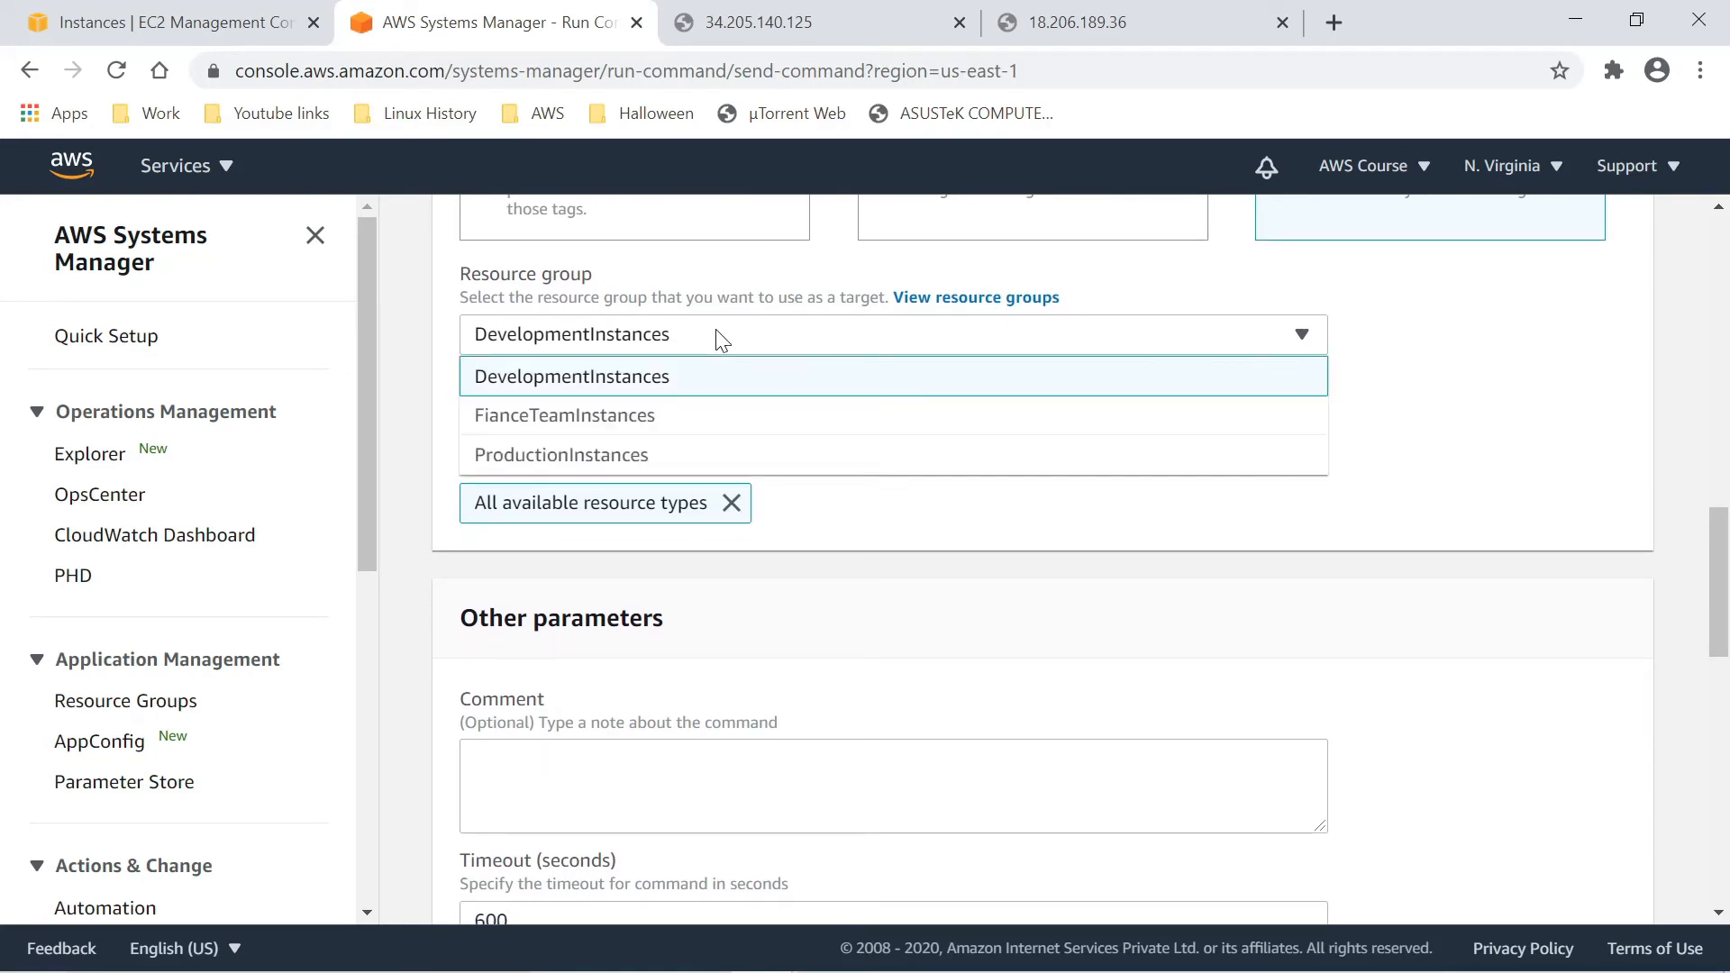
click(630, 382)
- Check the Environment tags of the listed servers in the EC2 Instances console, and return to the Run Command form
click(229, 7)
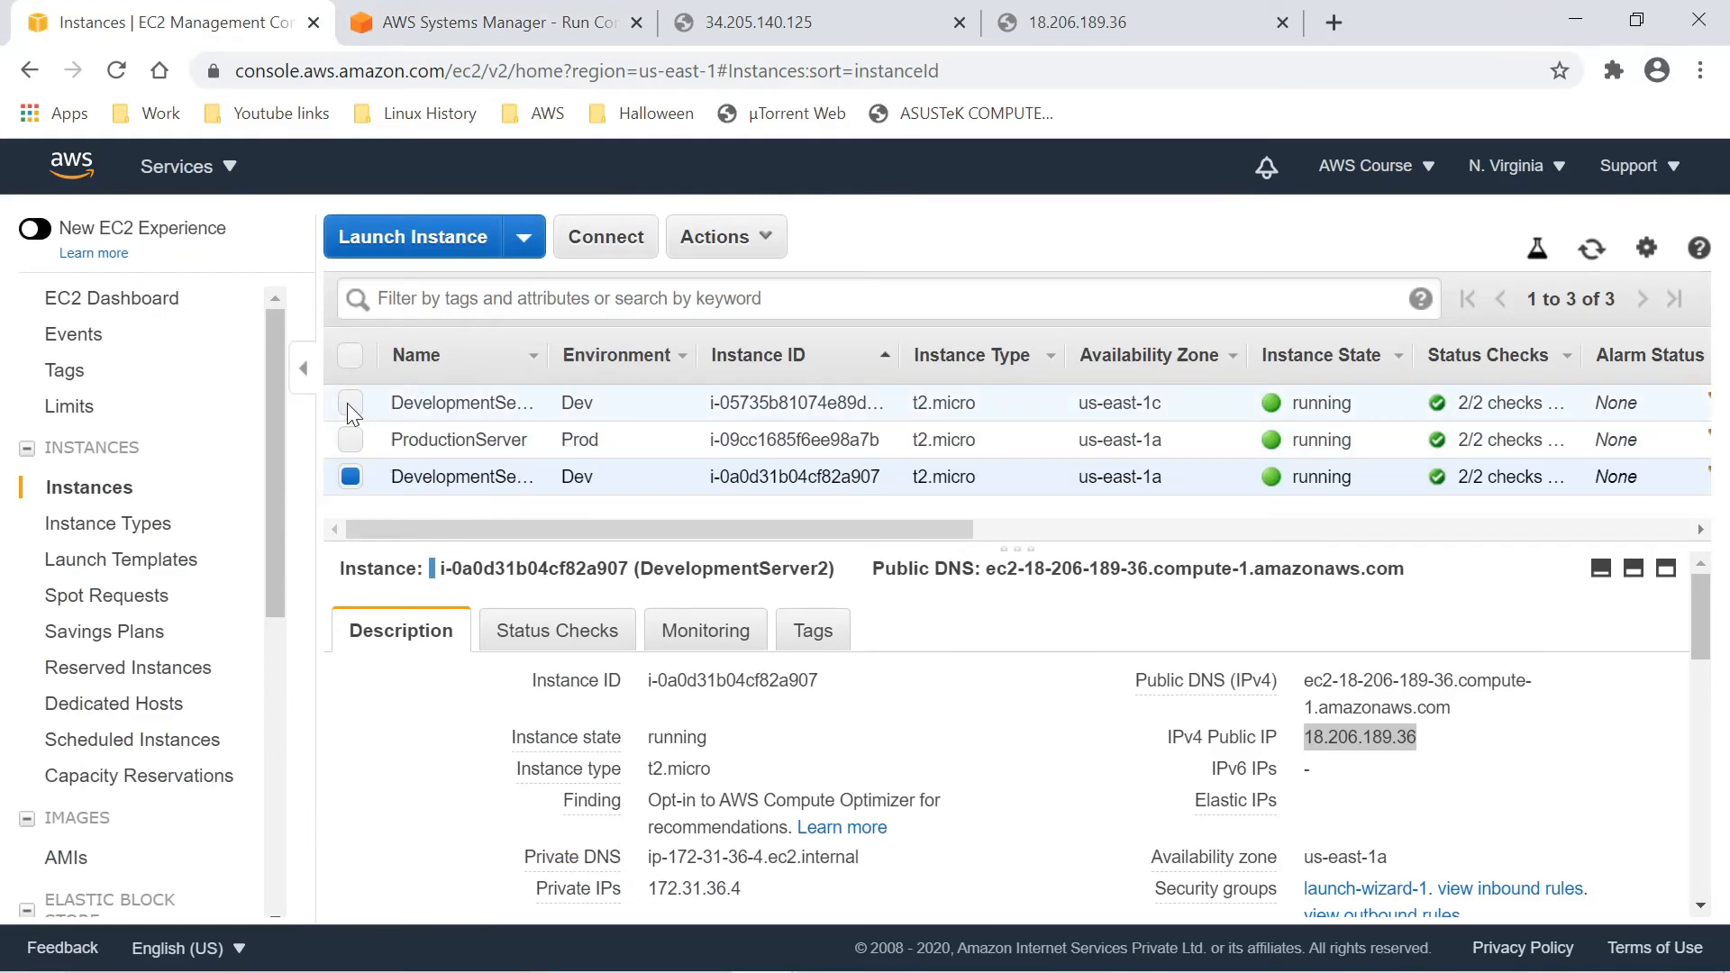
click(349, 482)
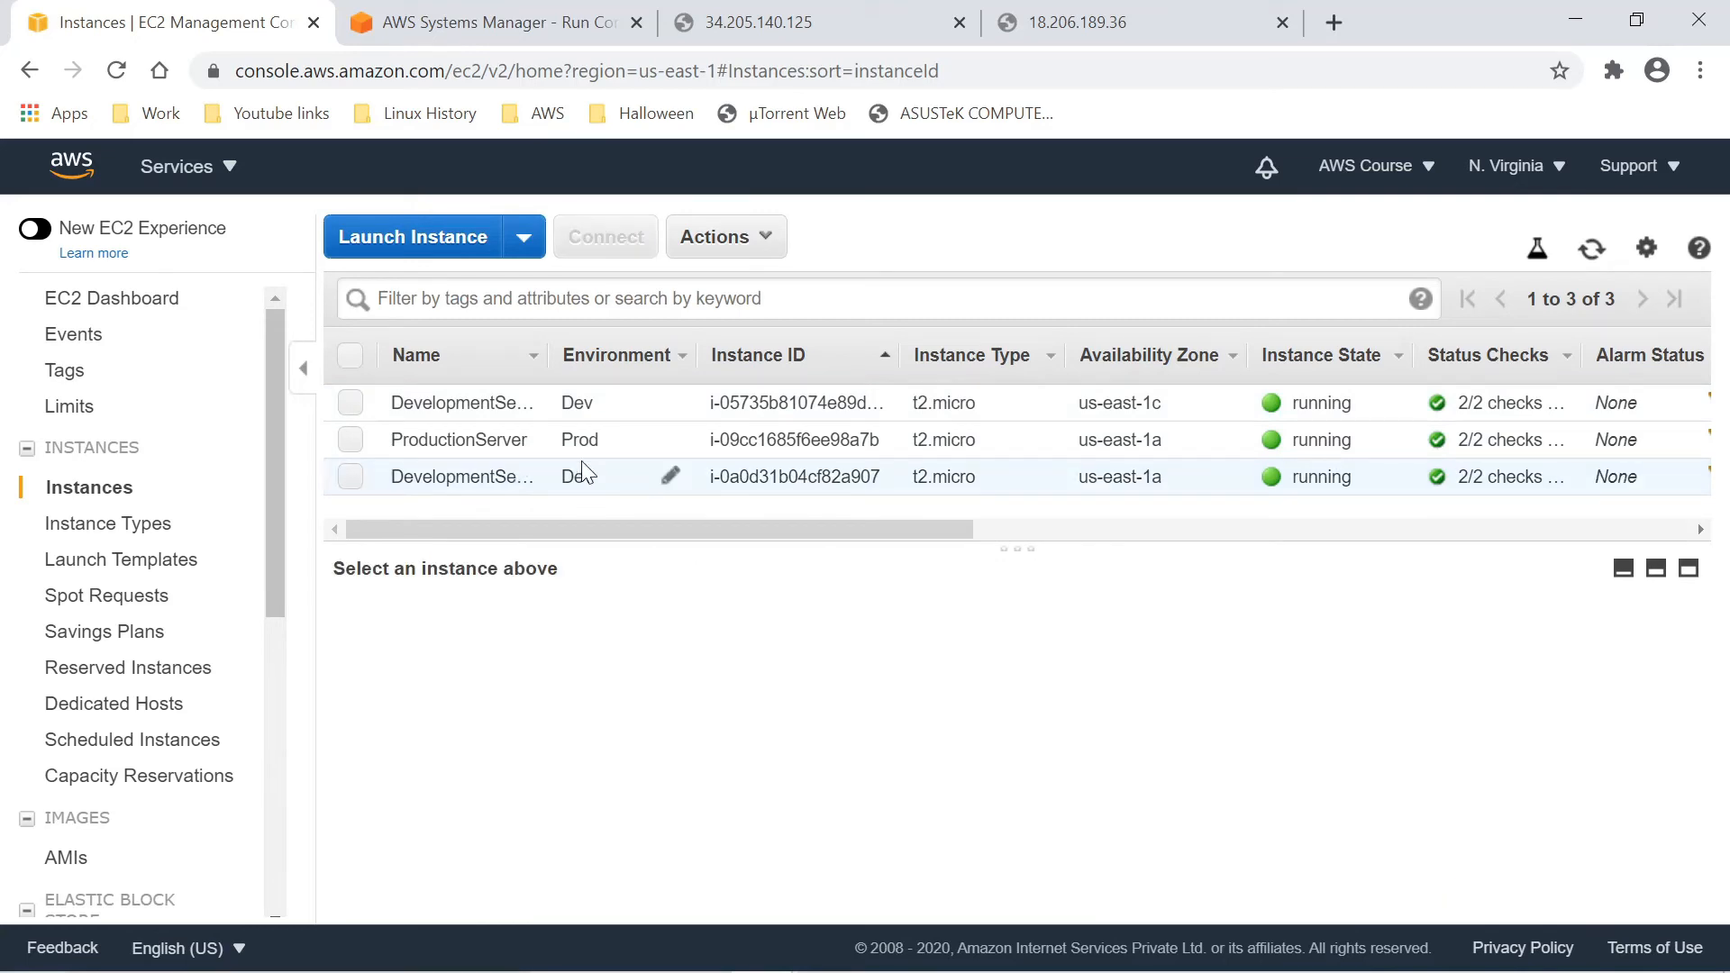
click(350, 484)
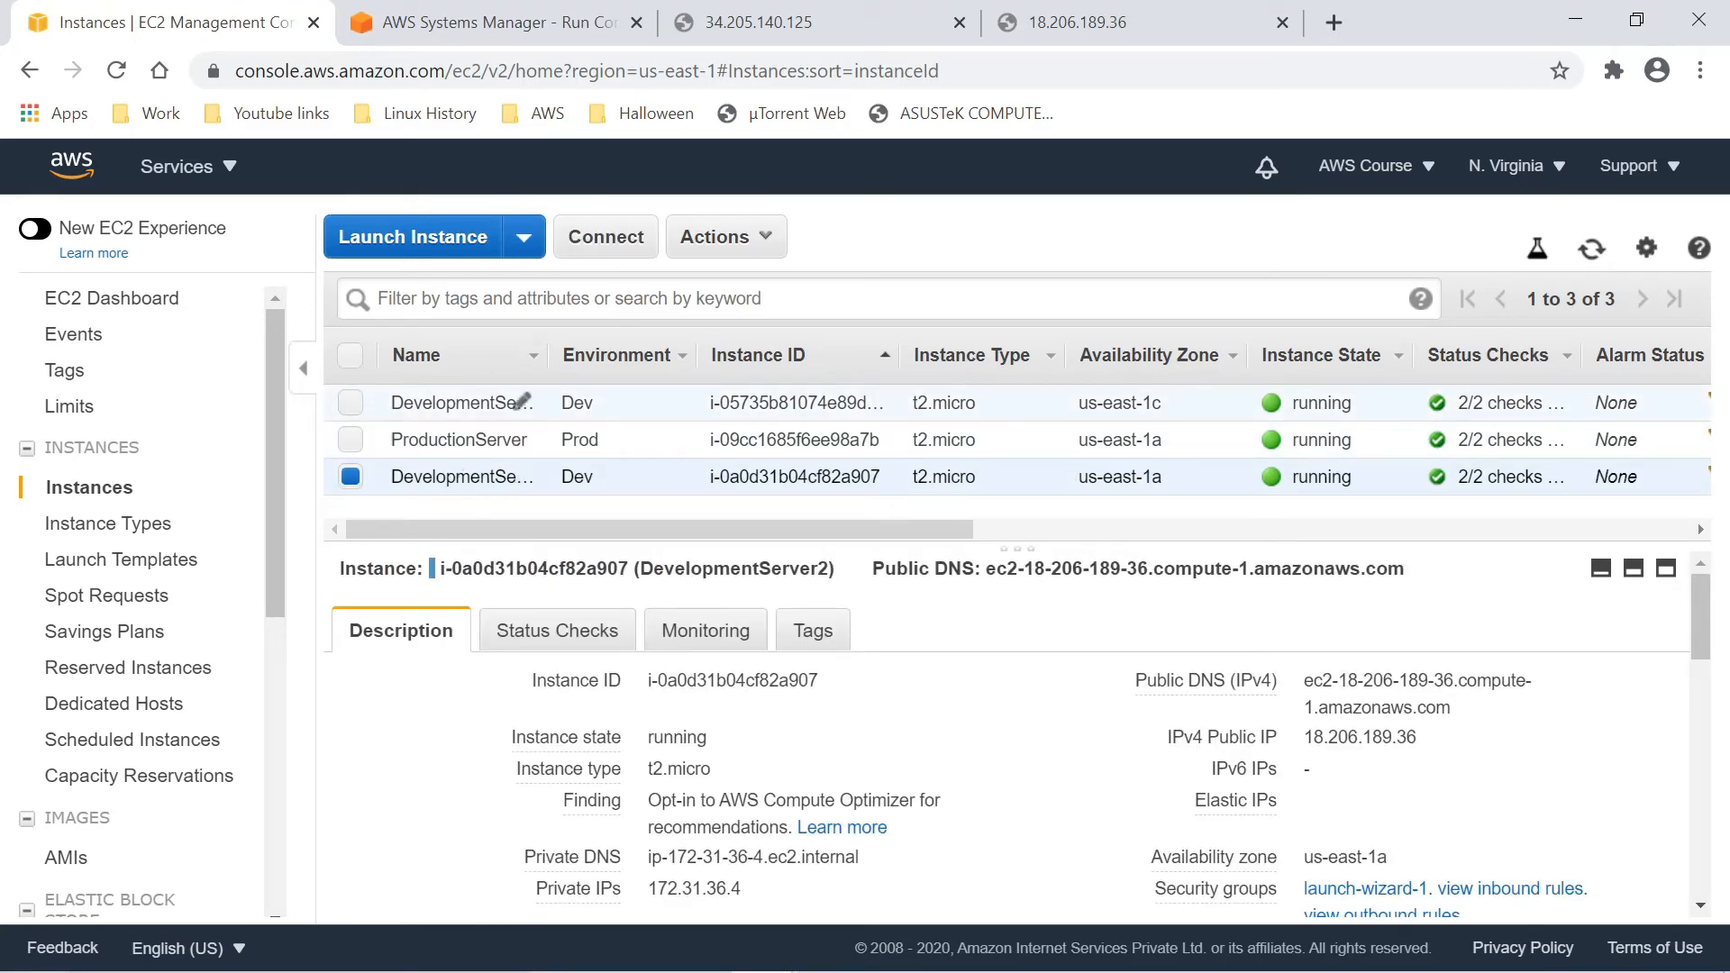
click(569, 7)
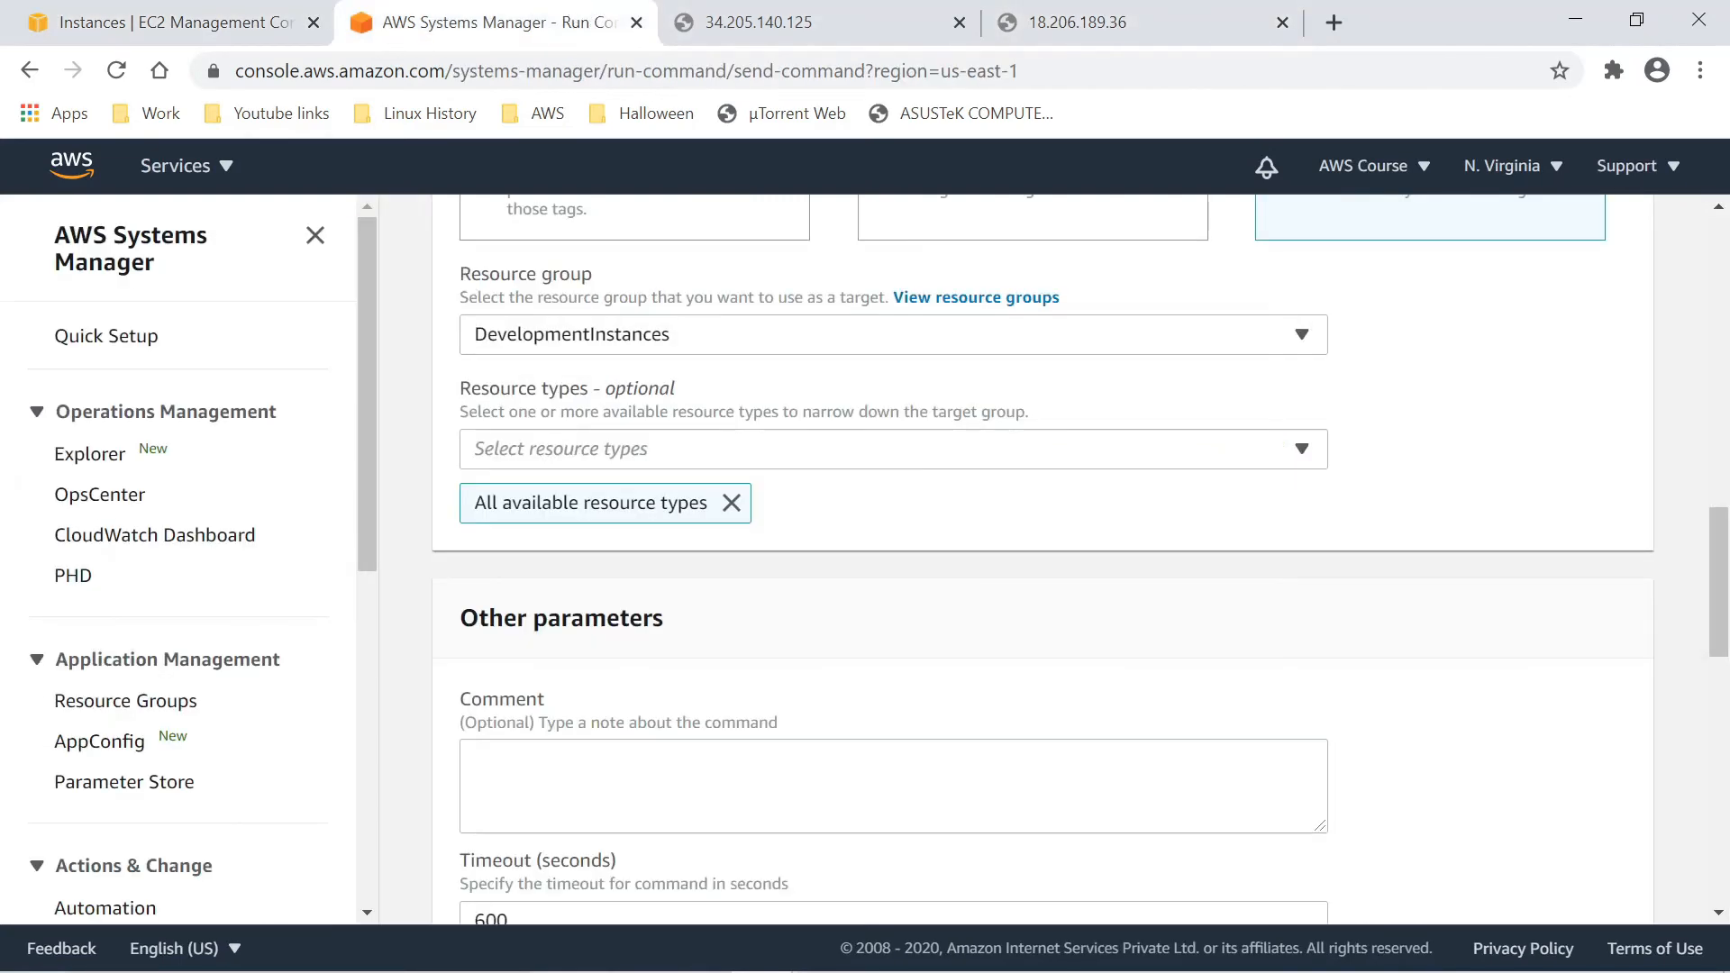
- Keep DevelopmentInstances as the resource group and choose all available resource types for the targets
click(807, 349)
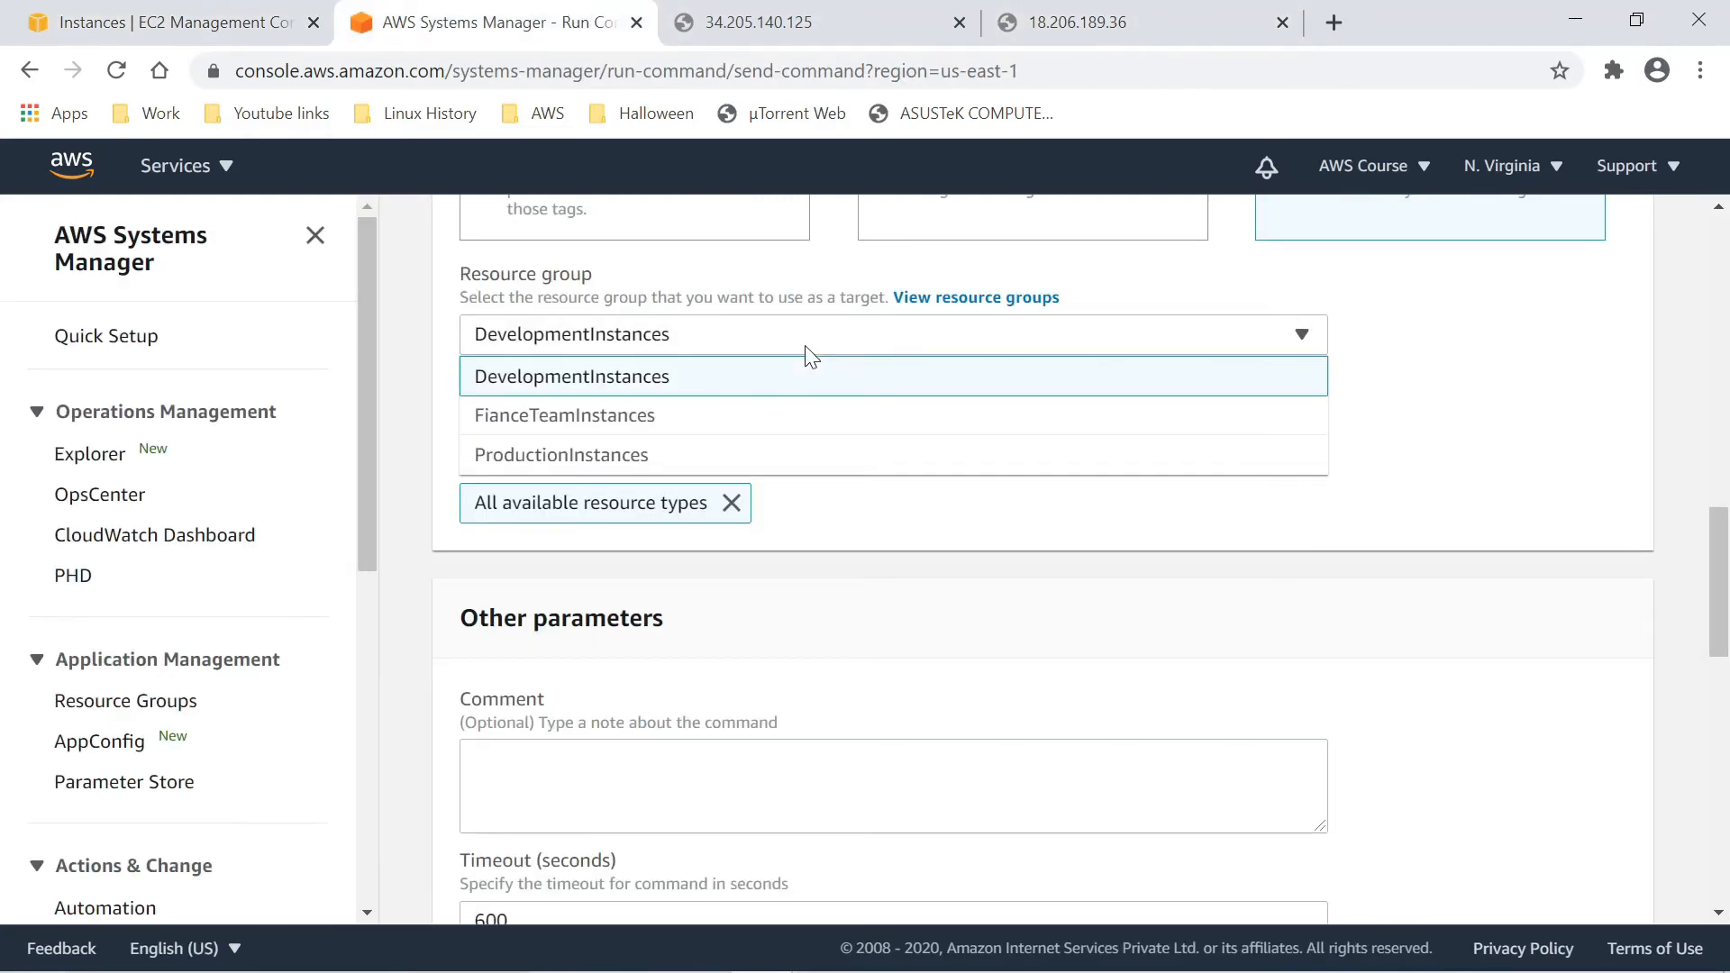
click(701, 378)
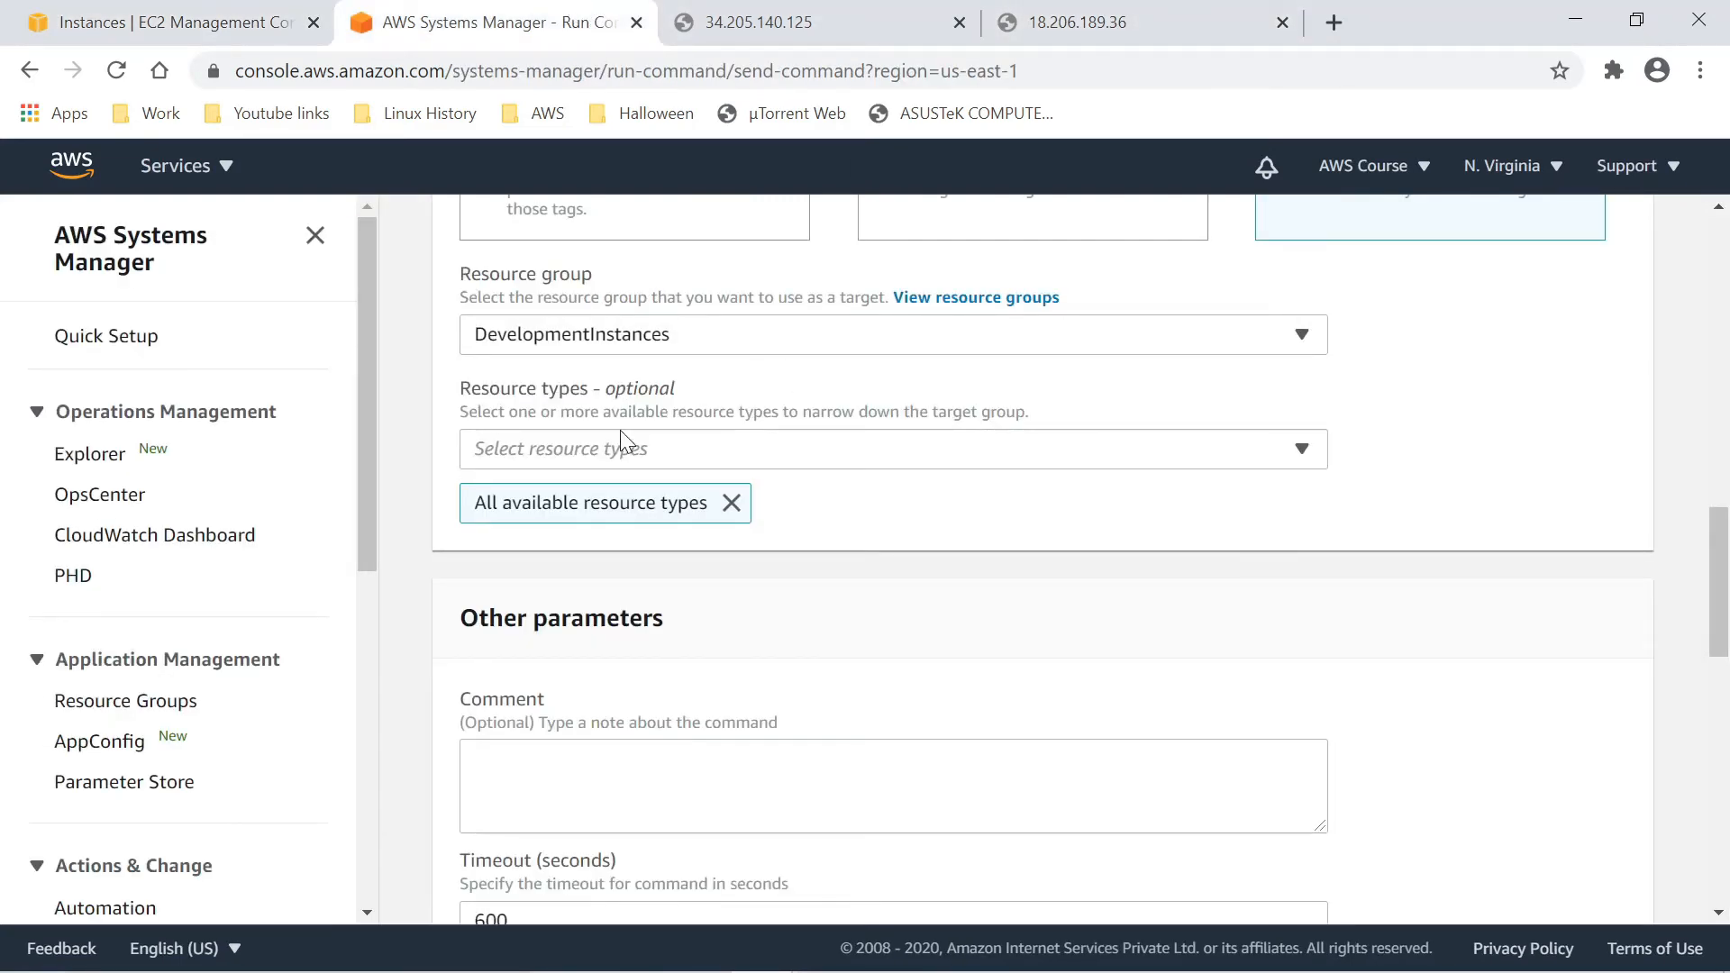
click(804, 464)
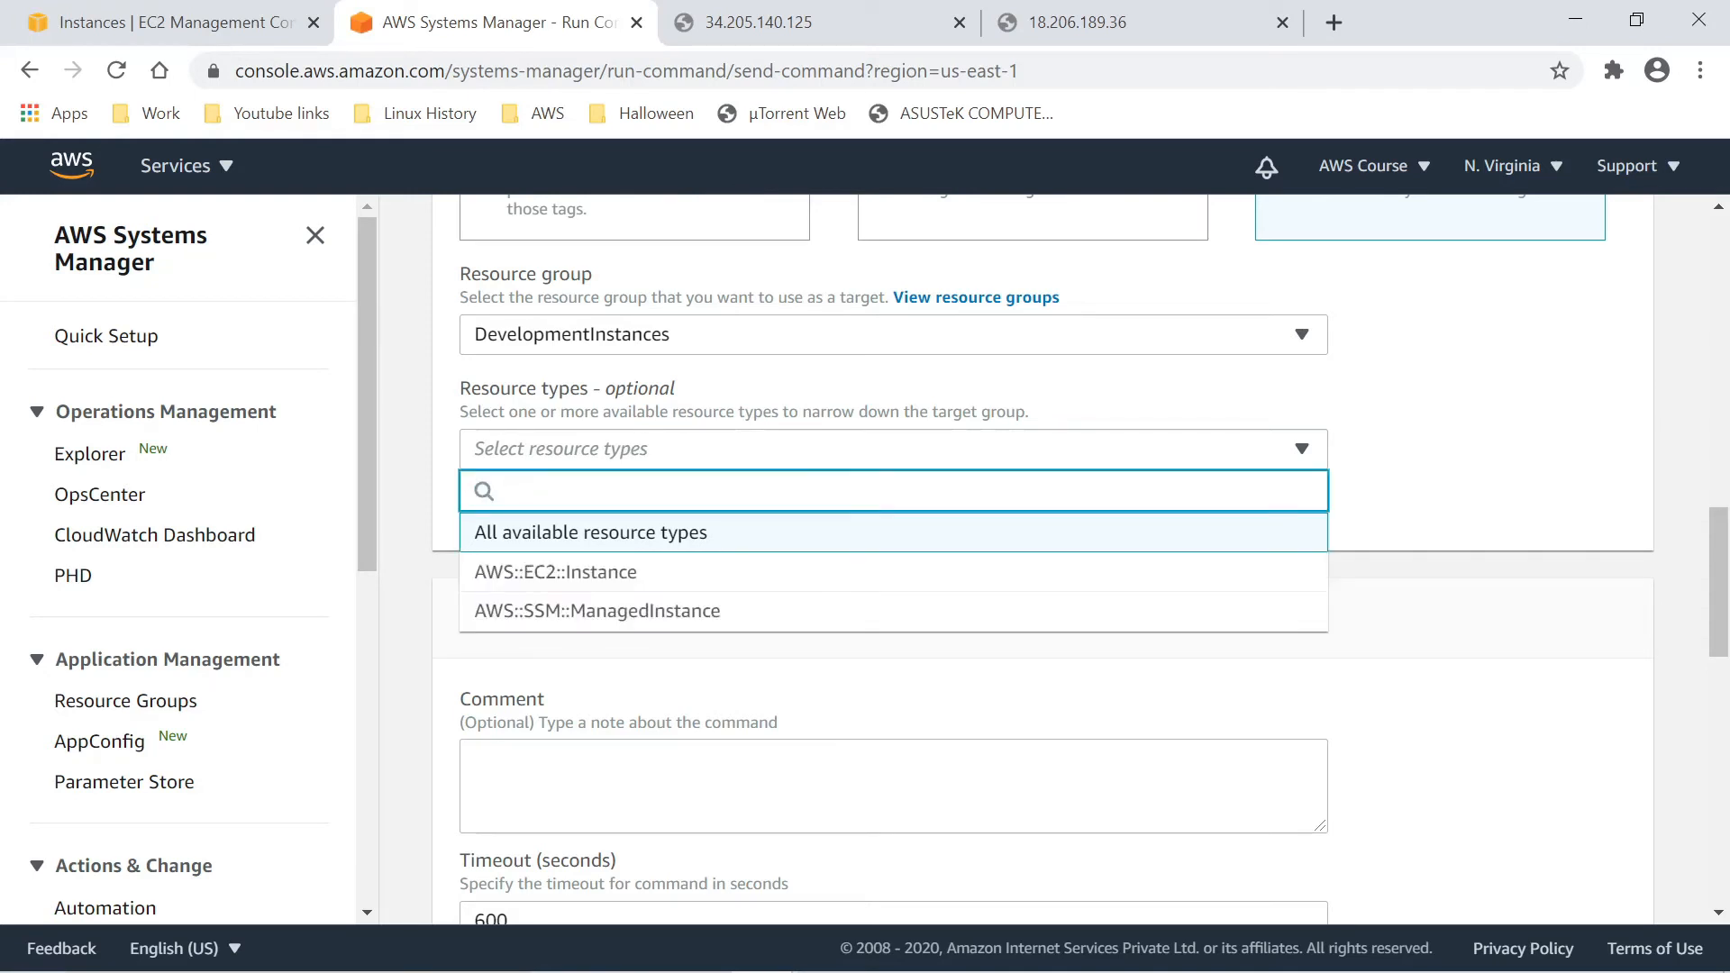
click(879, 532)
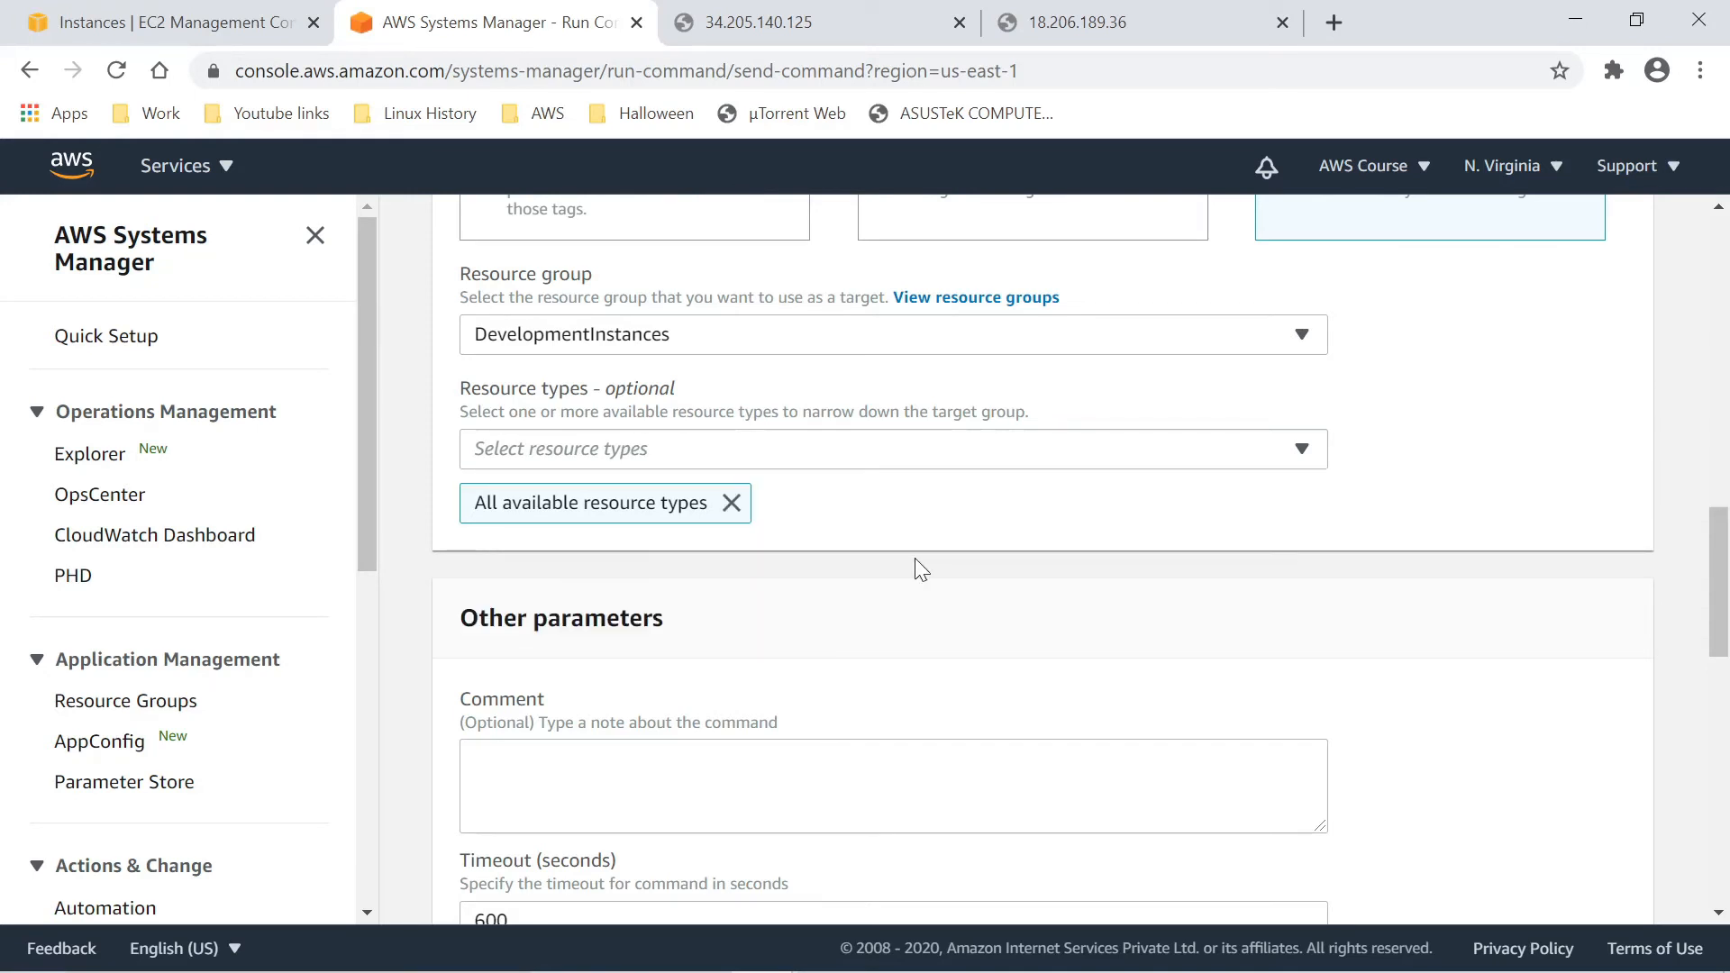
- Review the Other parameters section of the command form, leaving the timeout at 600 seconds
scroll(915, 559, down, 3)
scroll(1042, 558, down, 2)
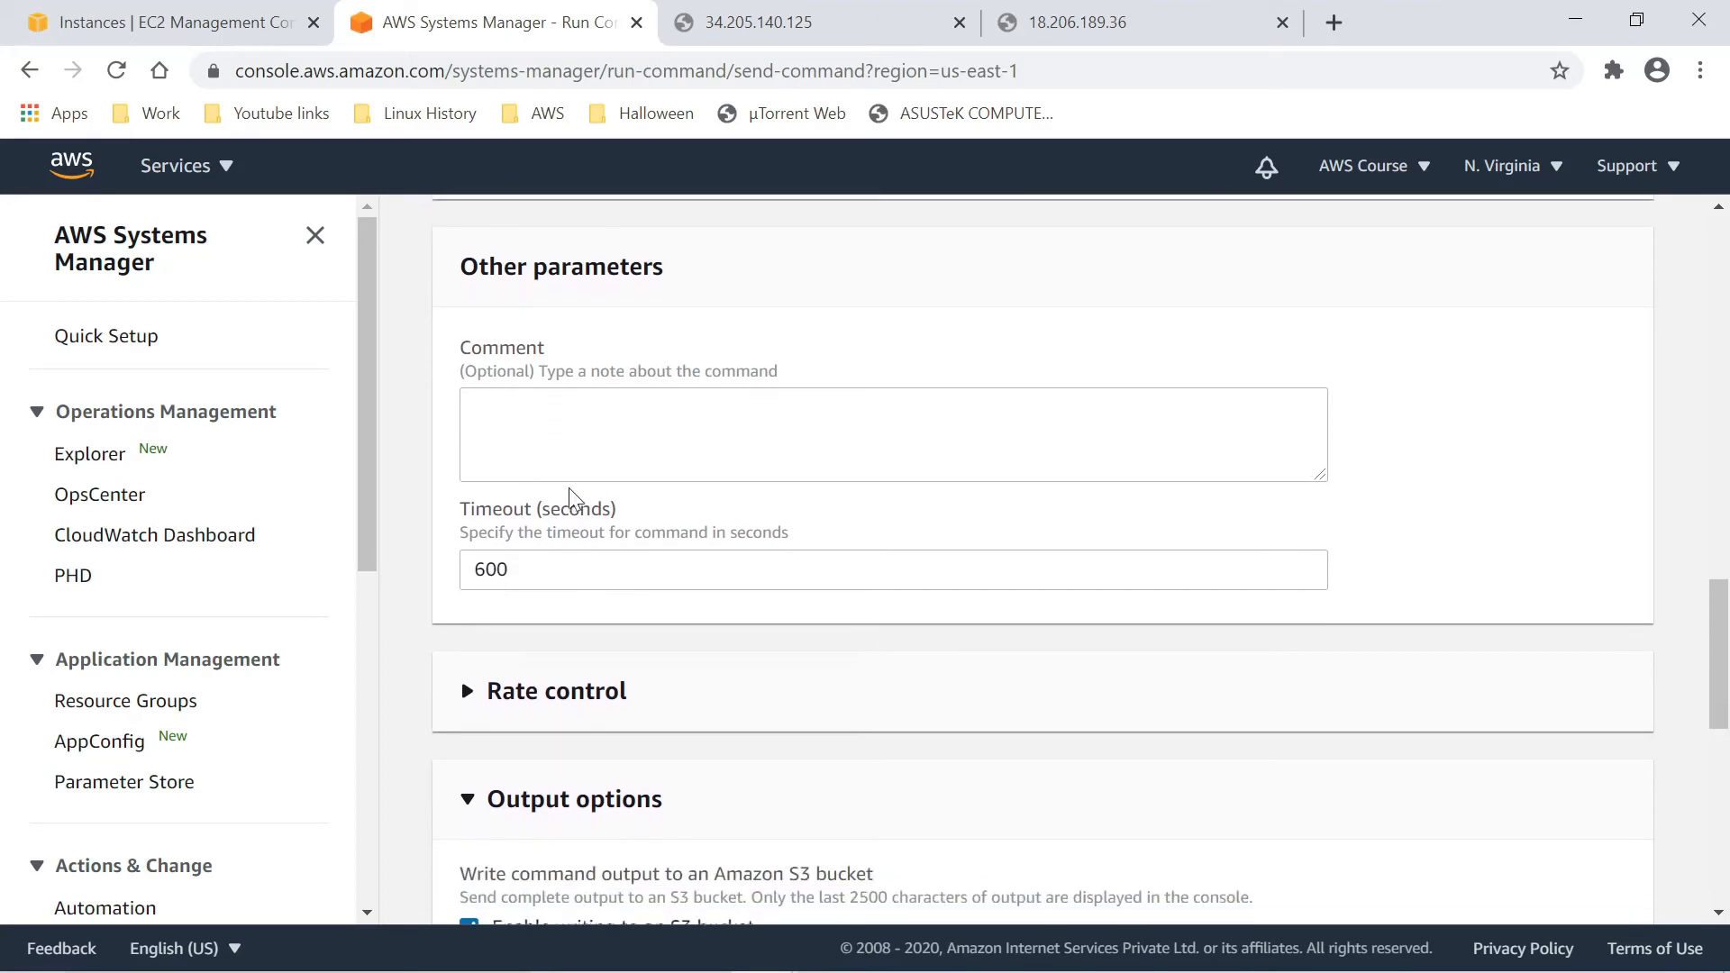
click(609, 518)
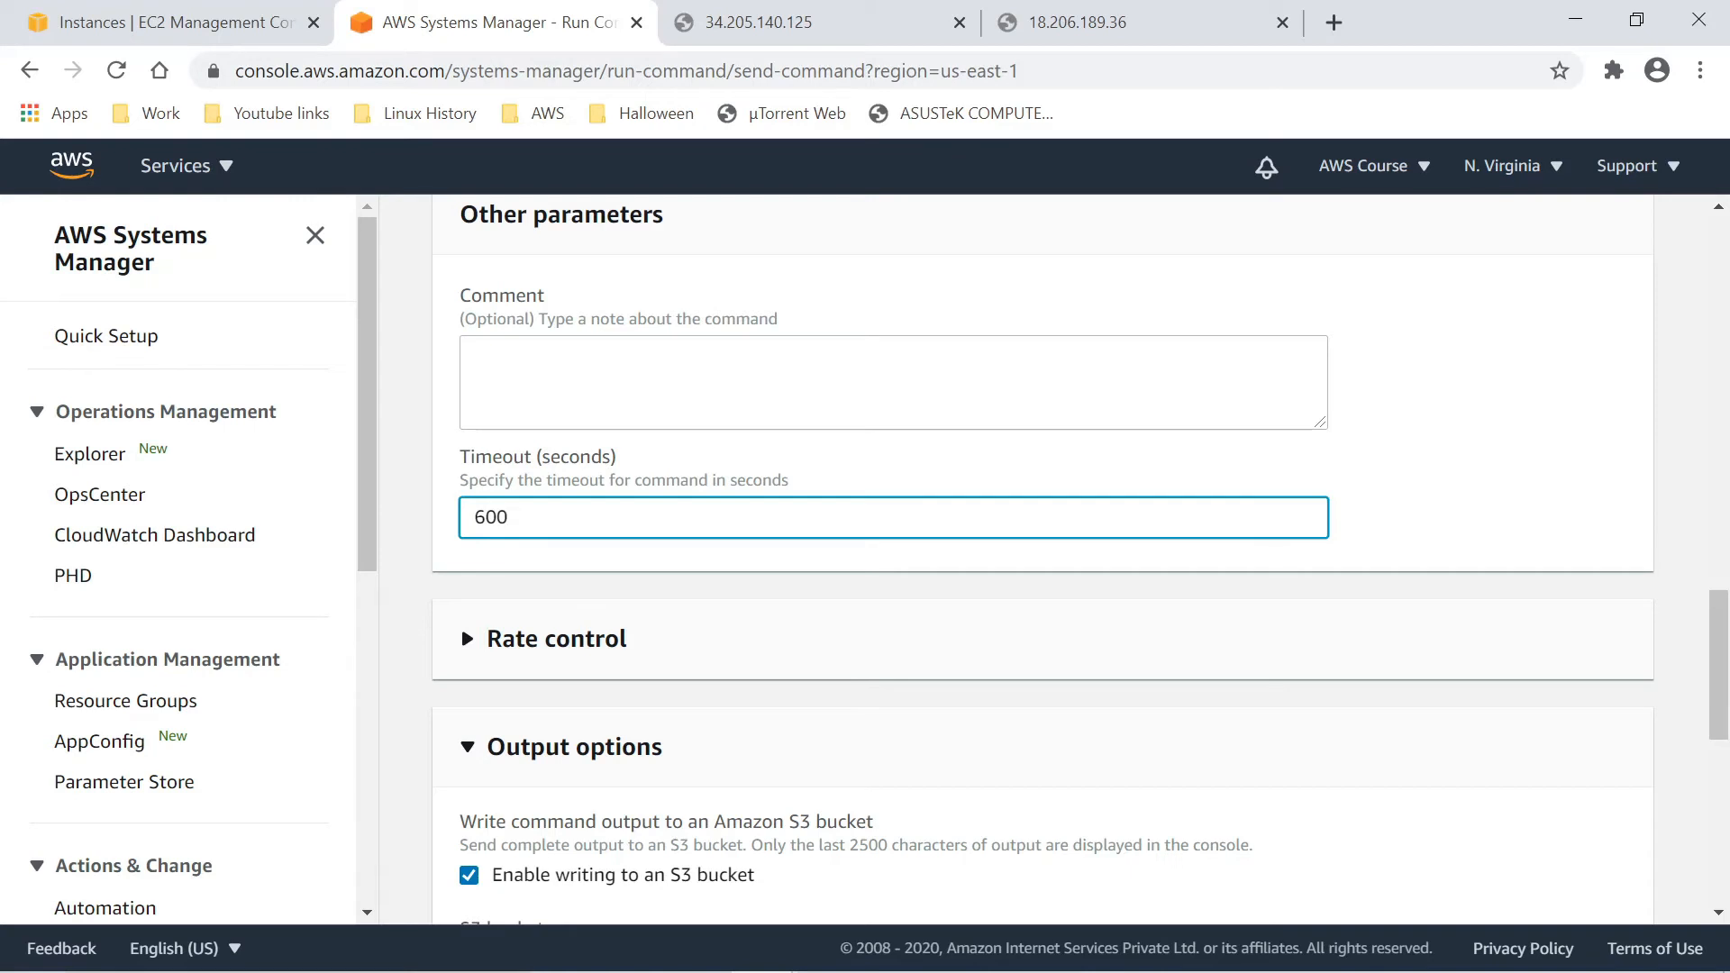
scroll(660, 468, down, 2)
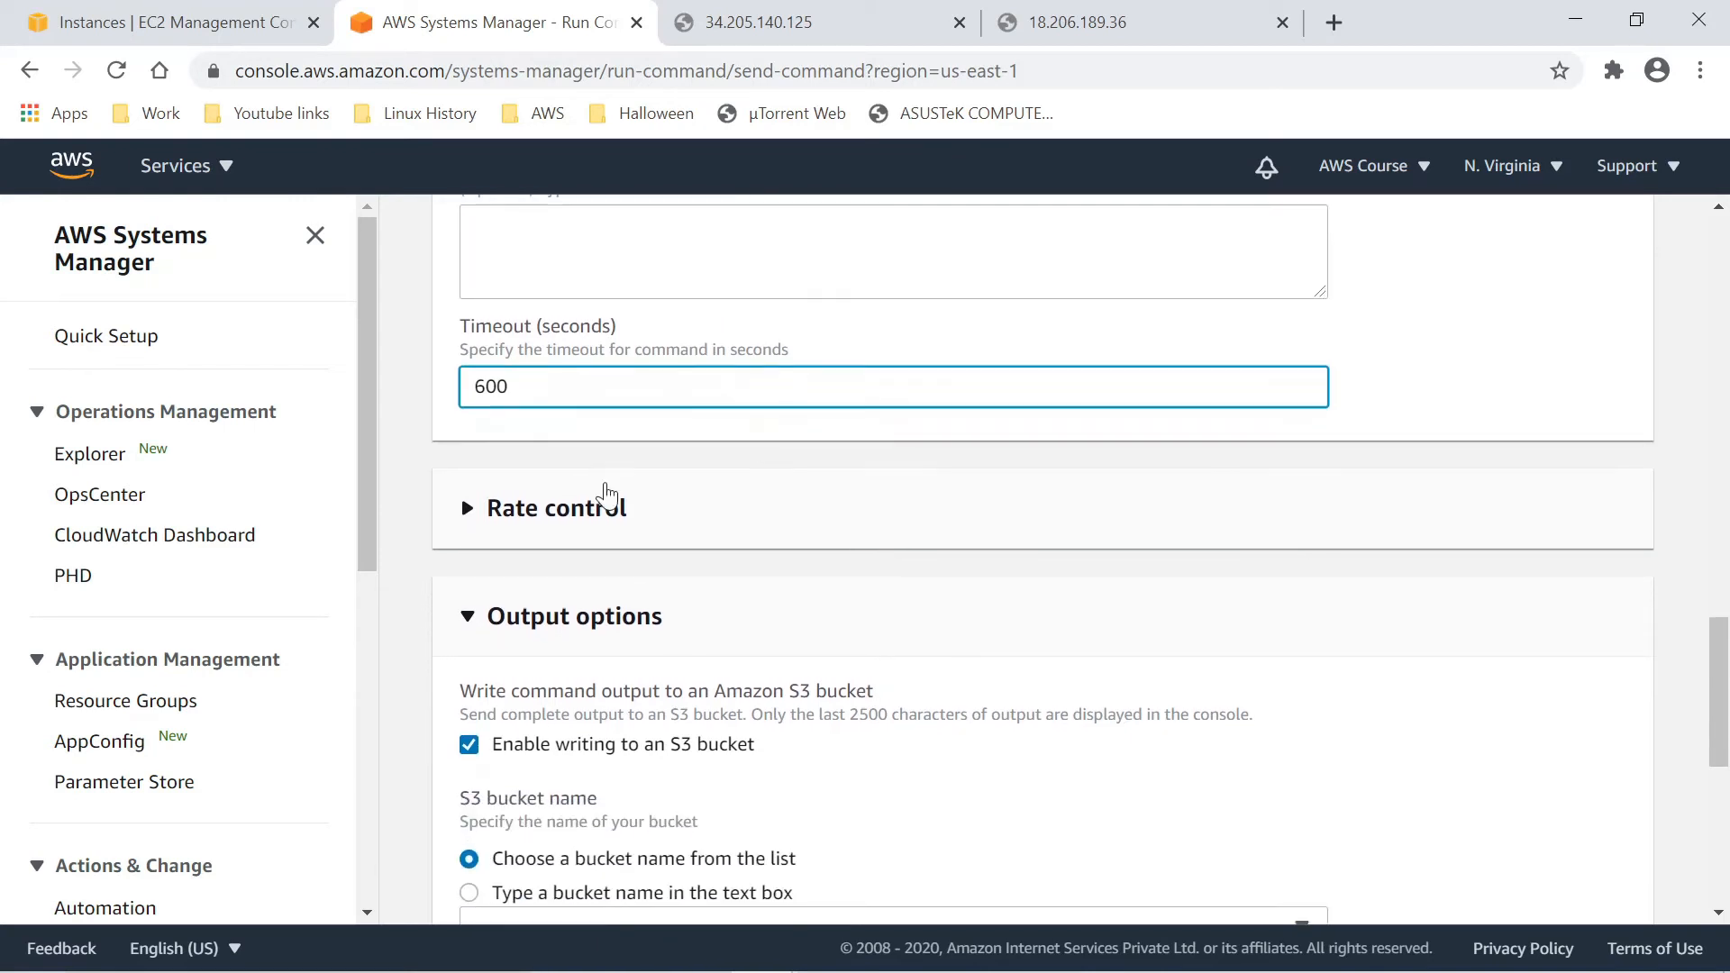
- Expand the rate control settings, set the concurrency to 1 target and keep the error threshold at 0 errors
click(606, 498)
scroll(644, 450, down, 2)
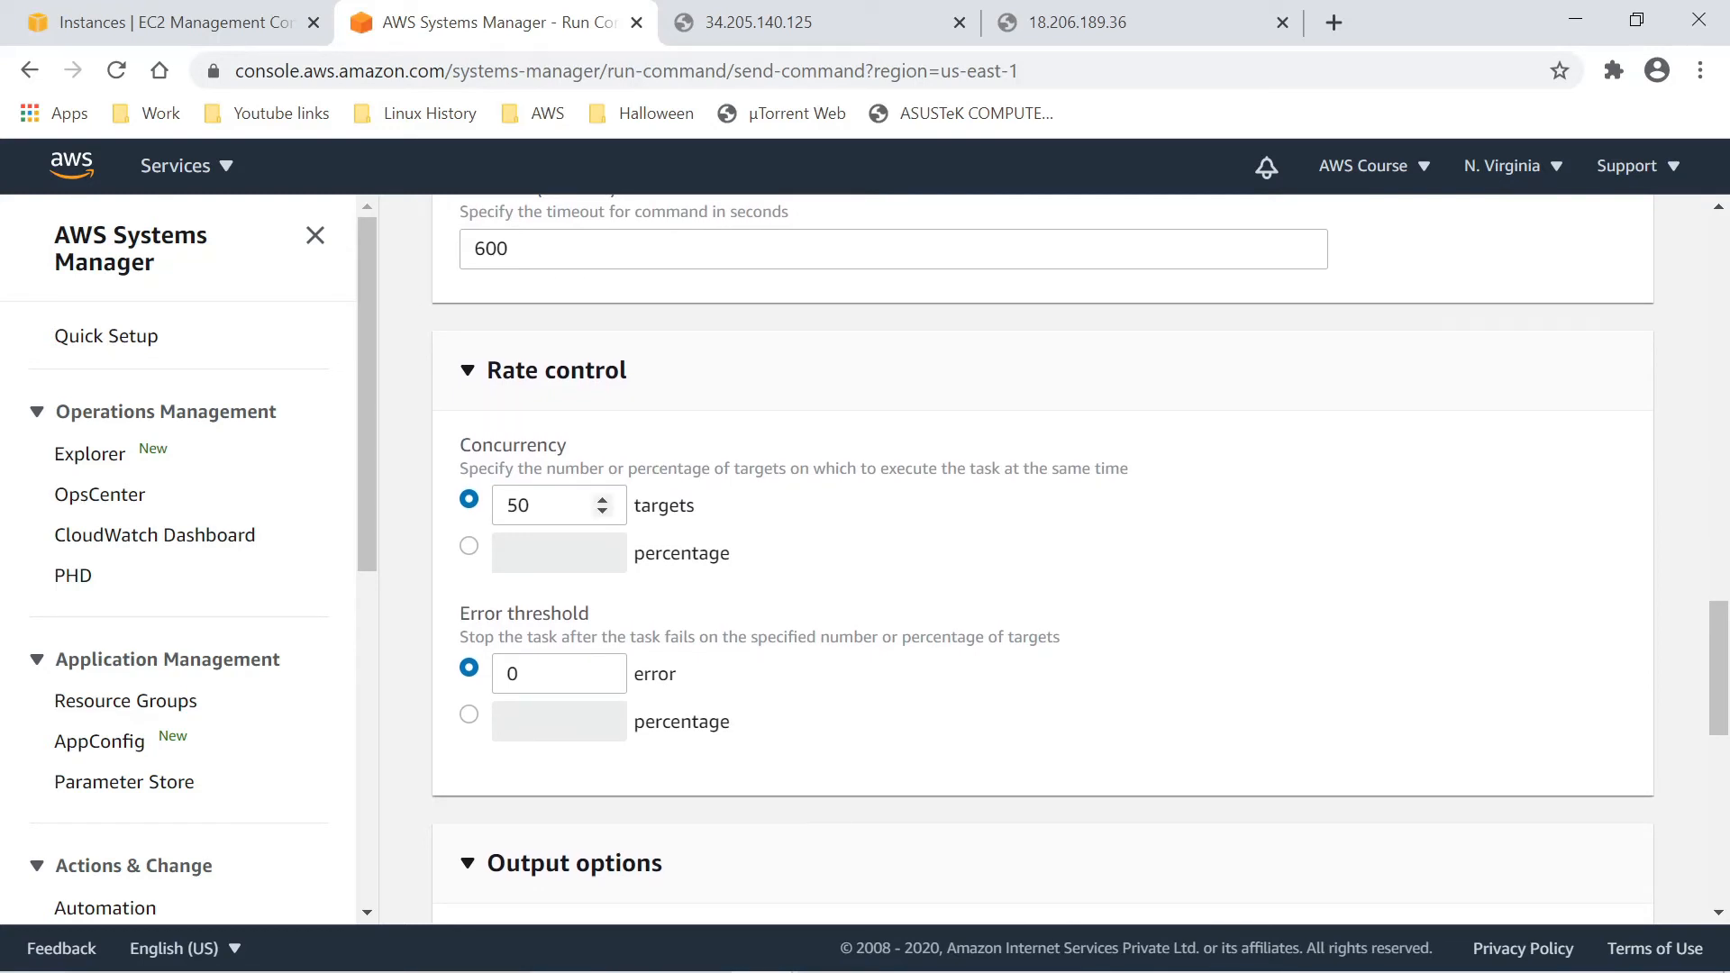
click(541, 505)
key(ctrl+a)
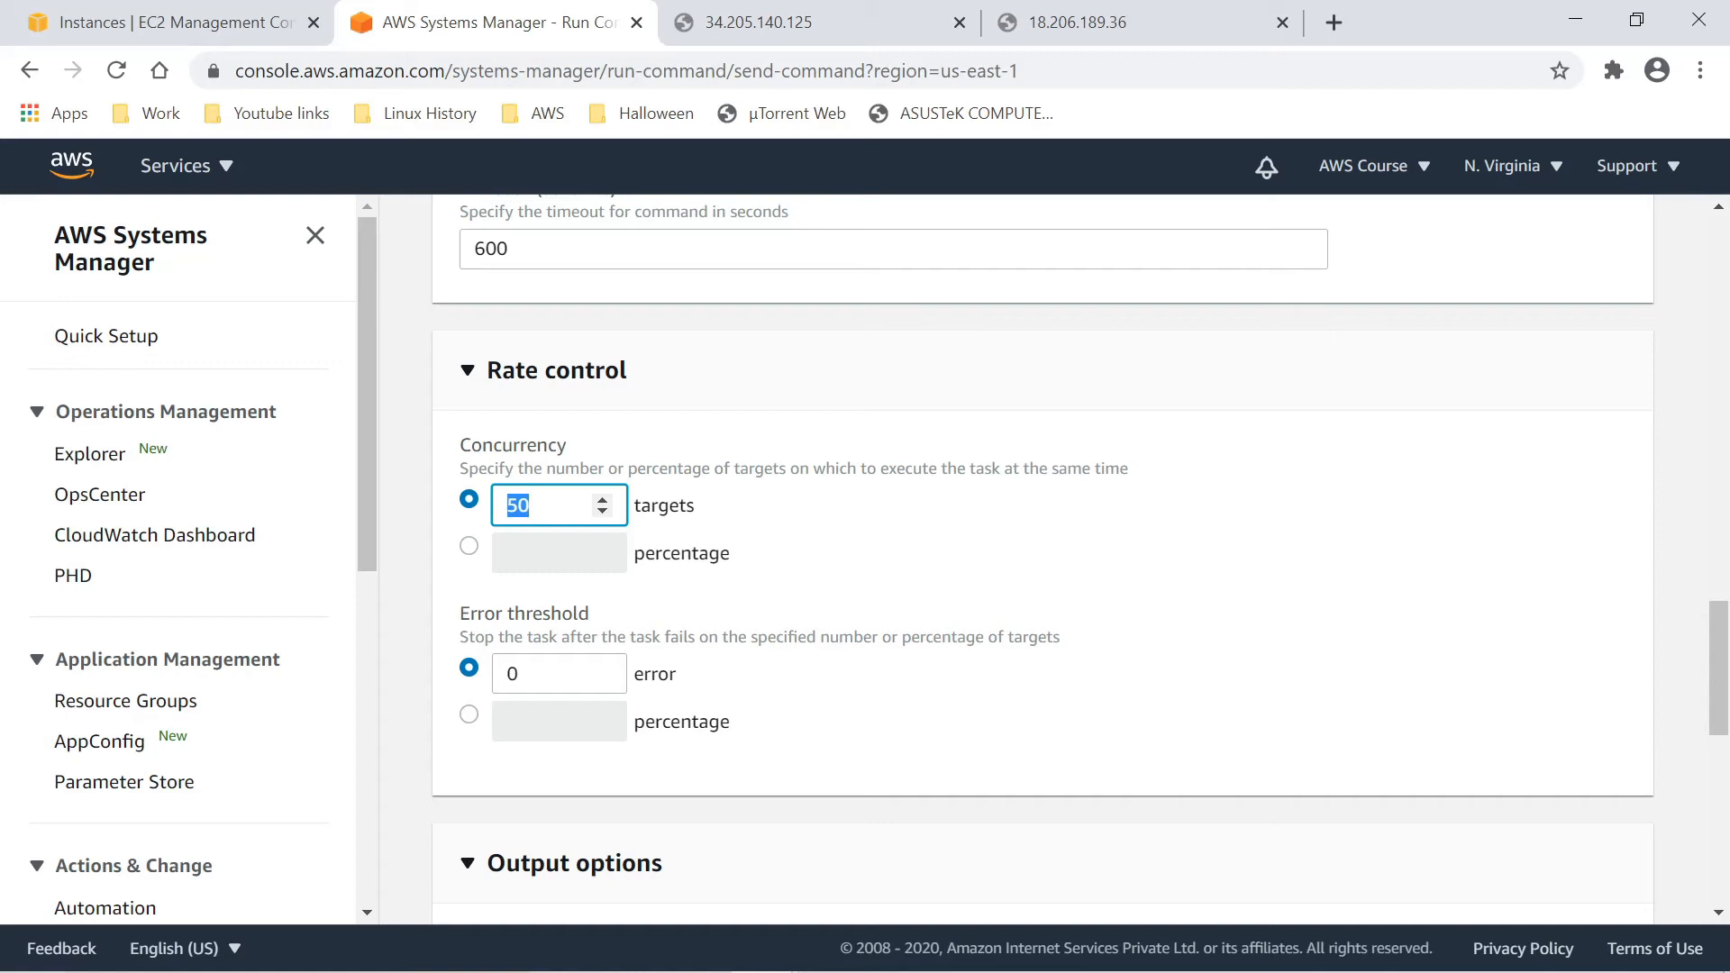
text(1)
click(900, 529)
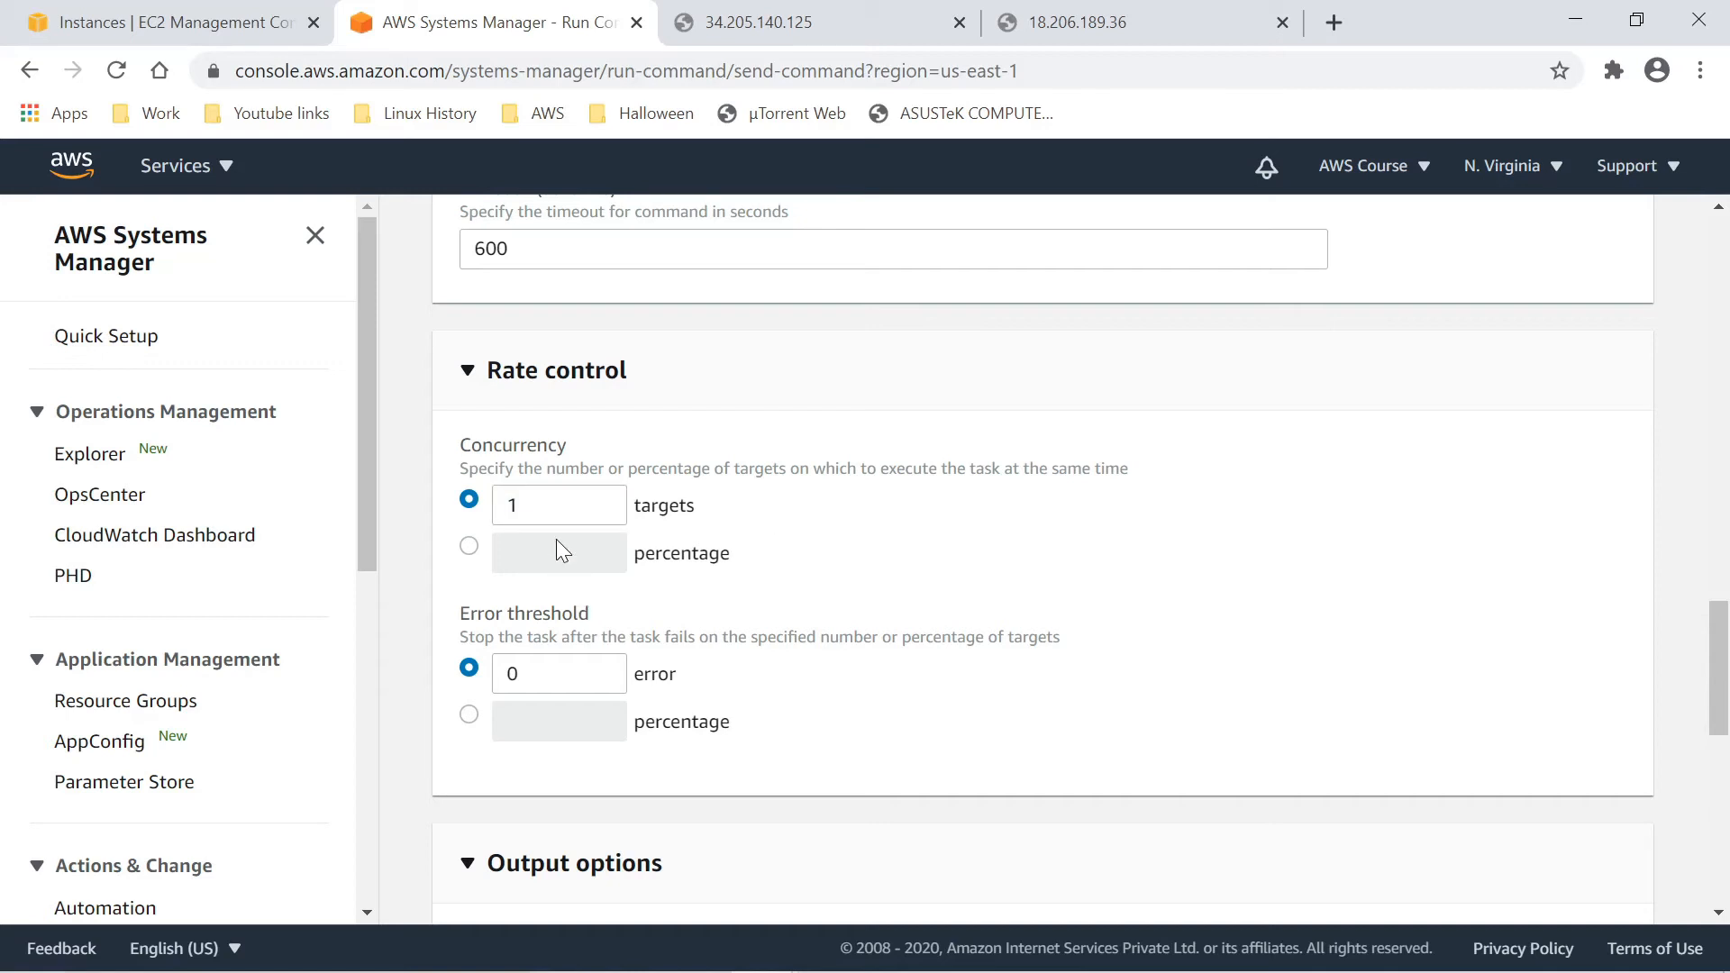
scroll(628, 522, down, 1)
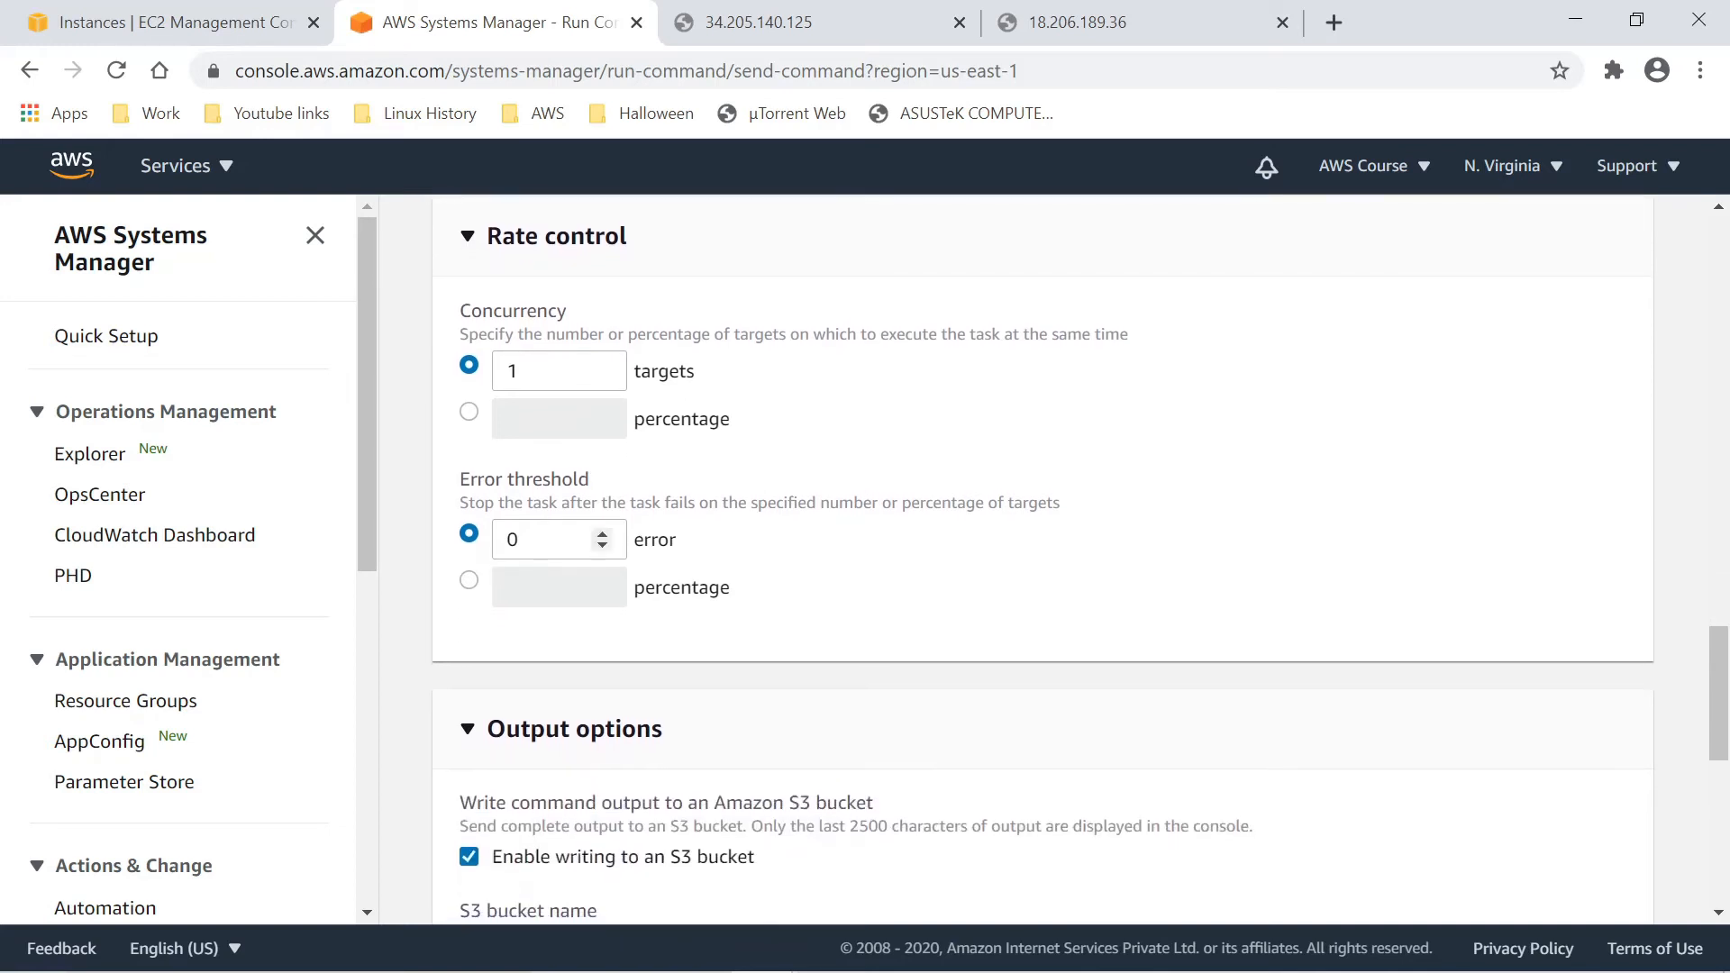
click(513, 538)
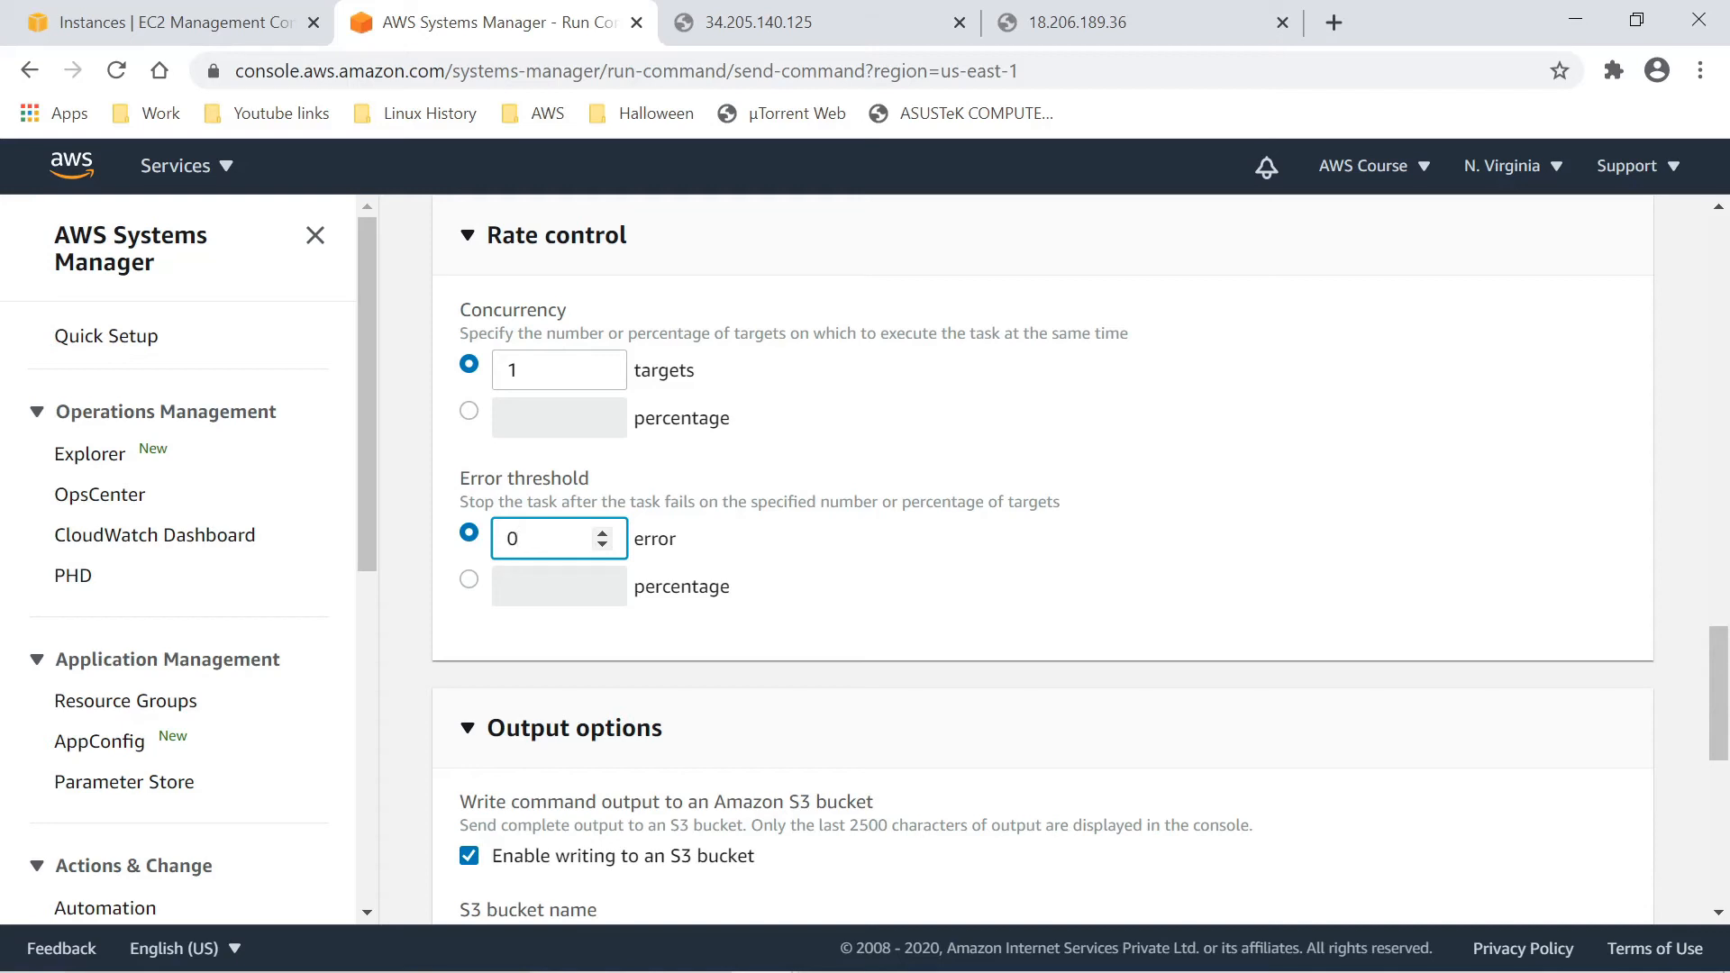
- Disable writing the command output to an S3 bucket and leave the CloudWatch output option off
scroll(726, 482, down, 3)
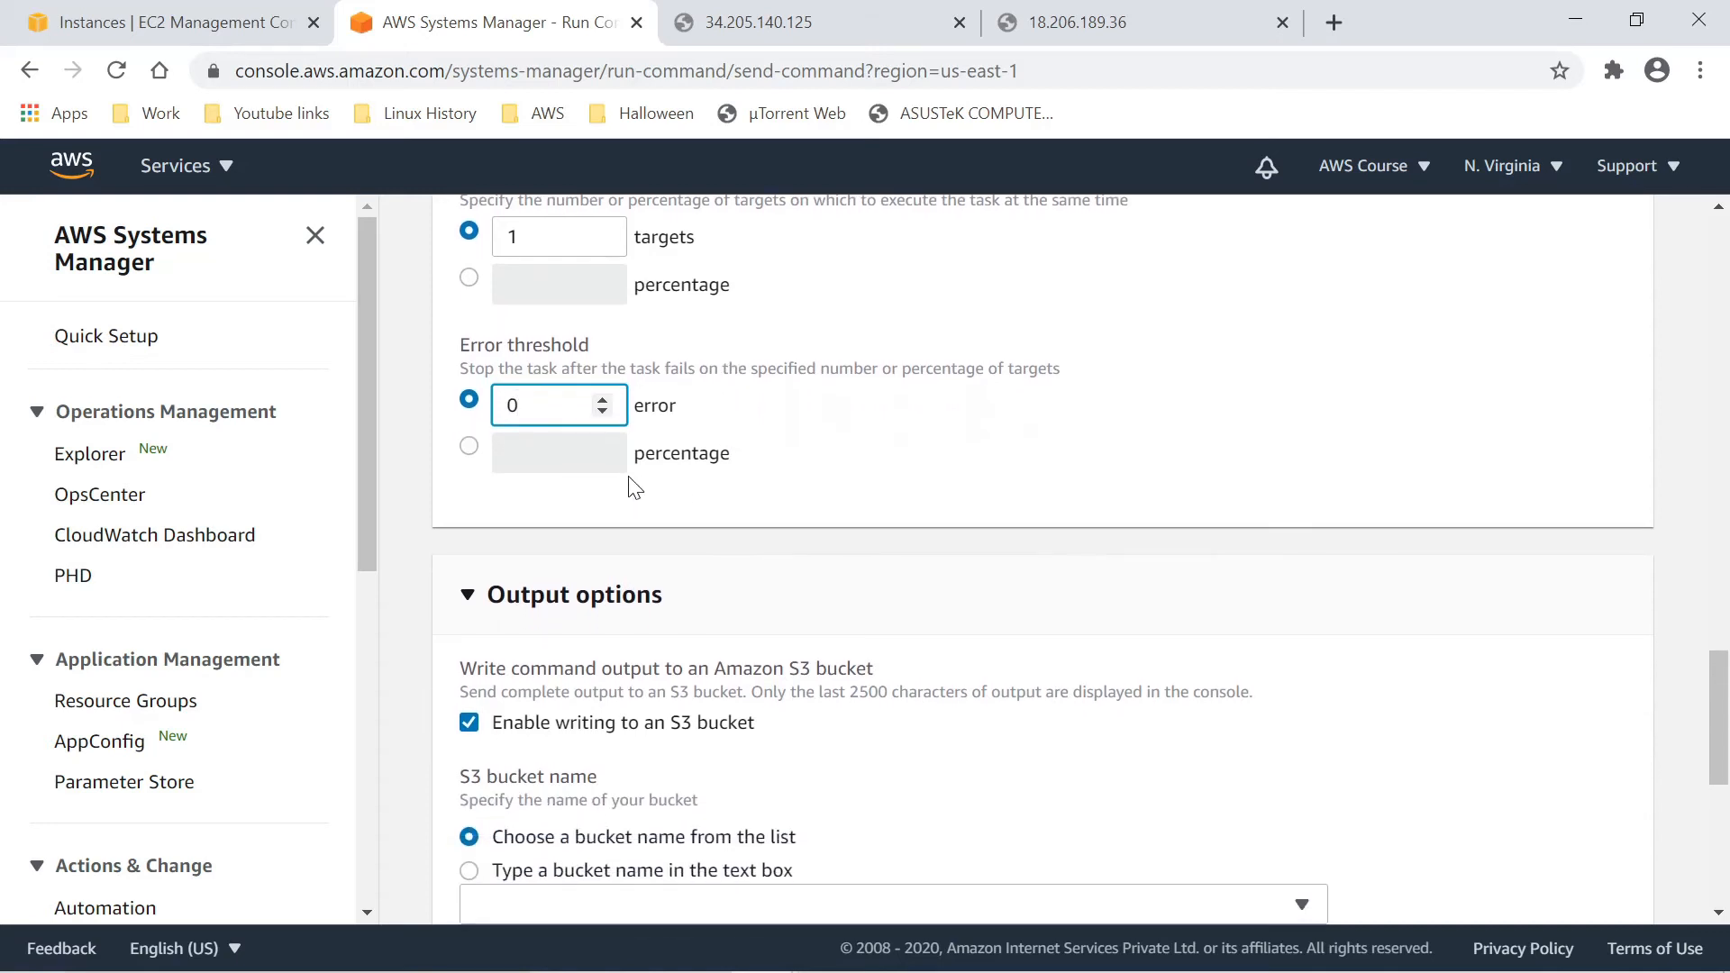
scroll(633, 474, down, 2)
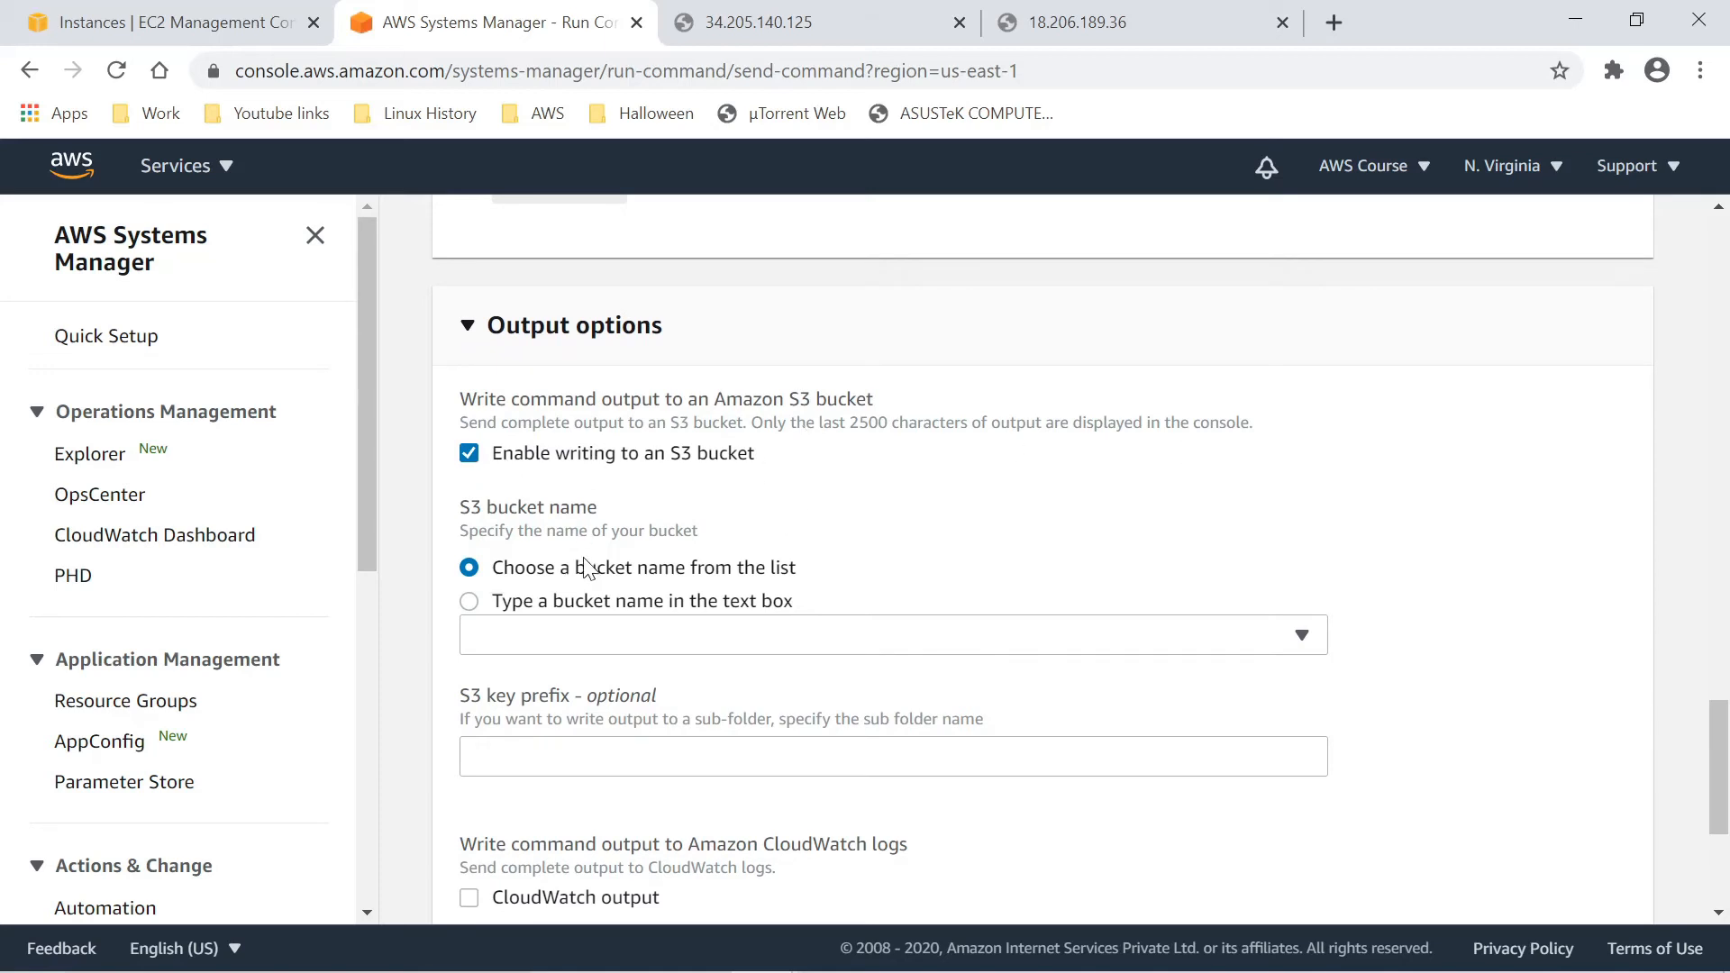
scroll(599, 556, down, 2)
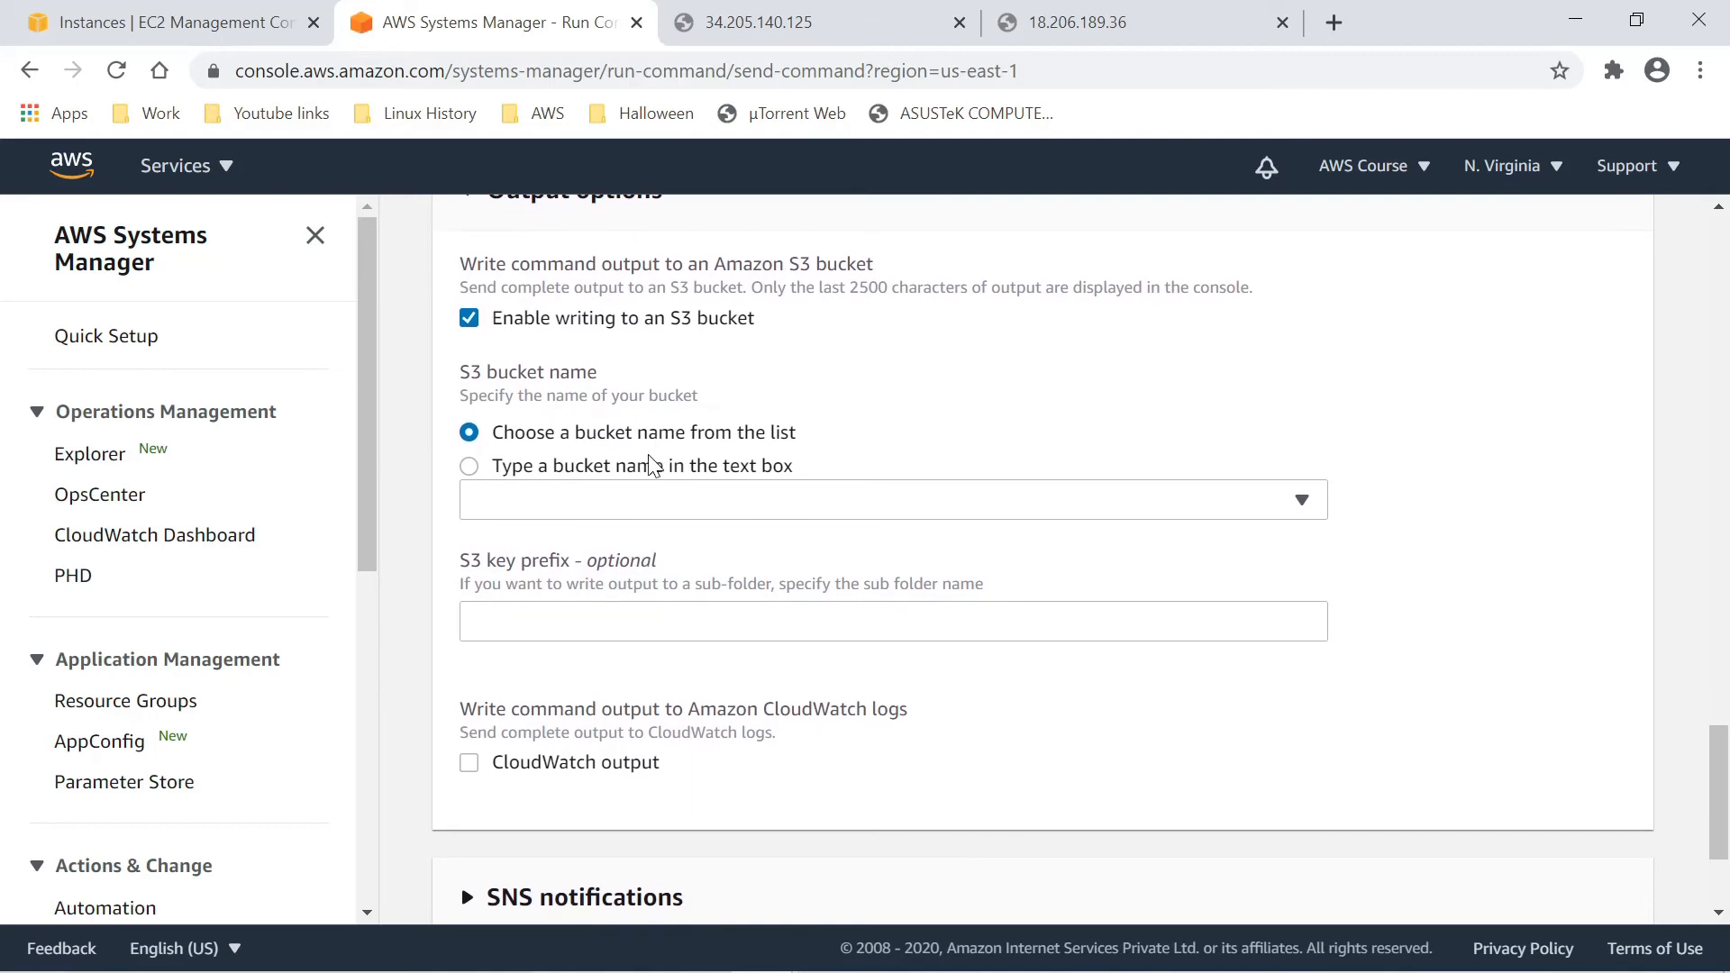
click(469, 321)
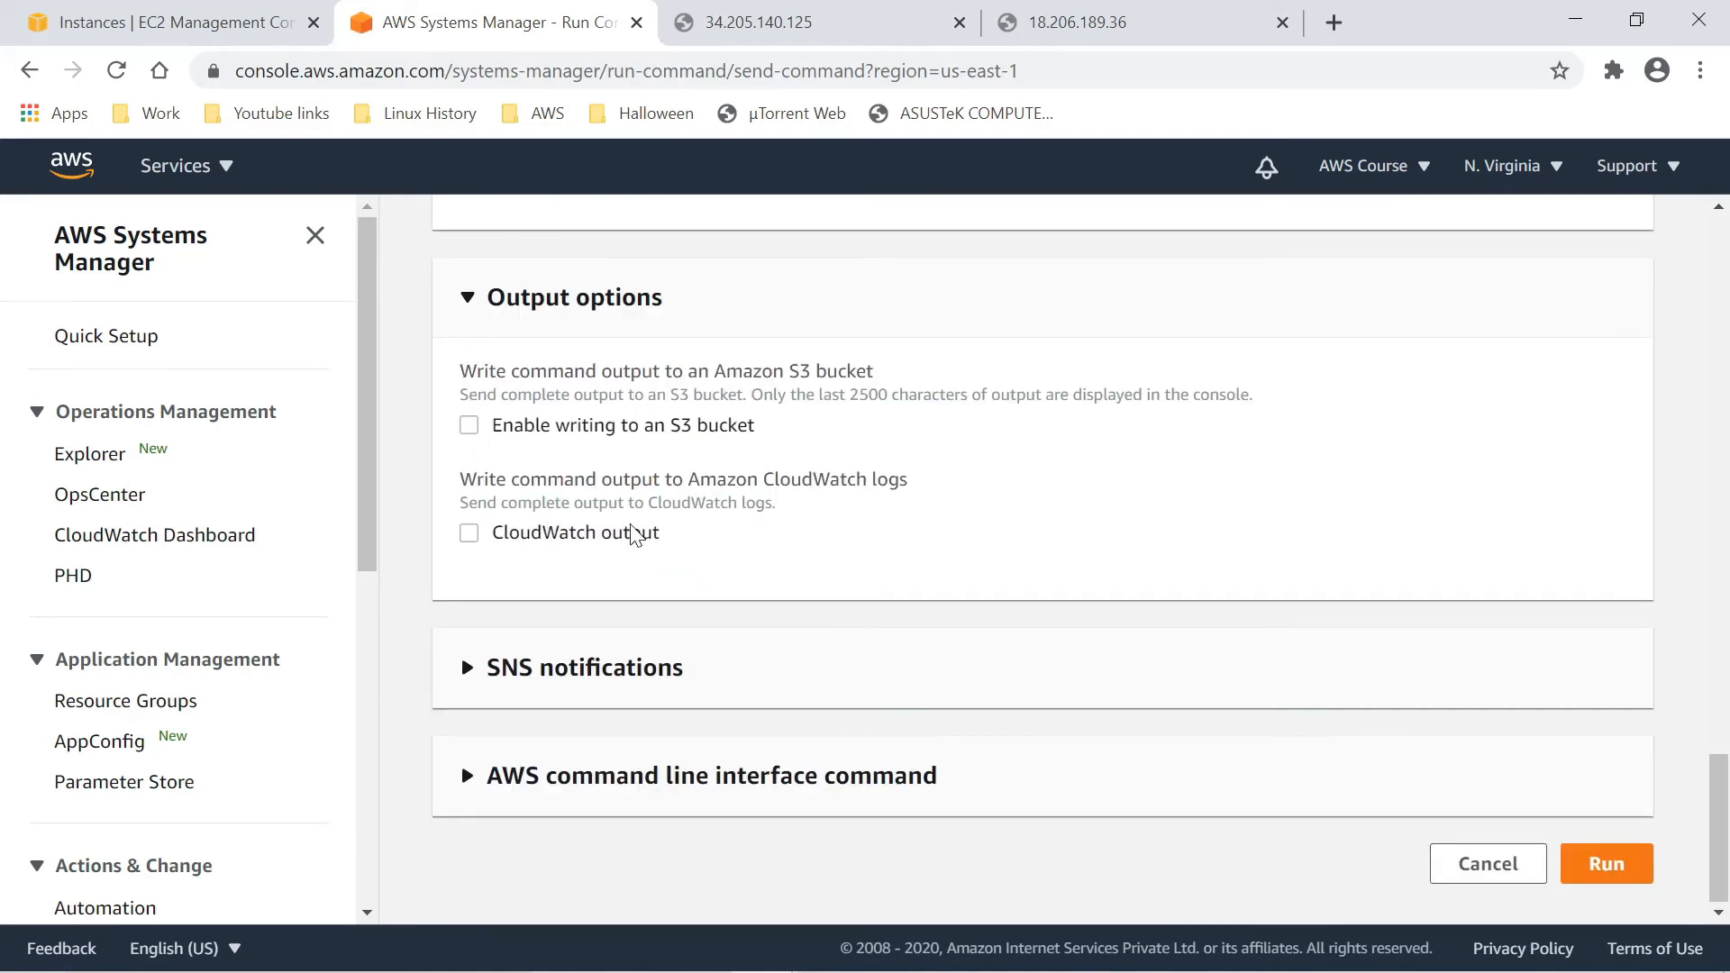
click(469, 532)
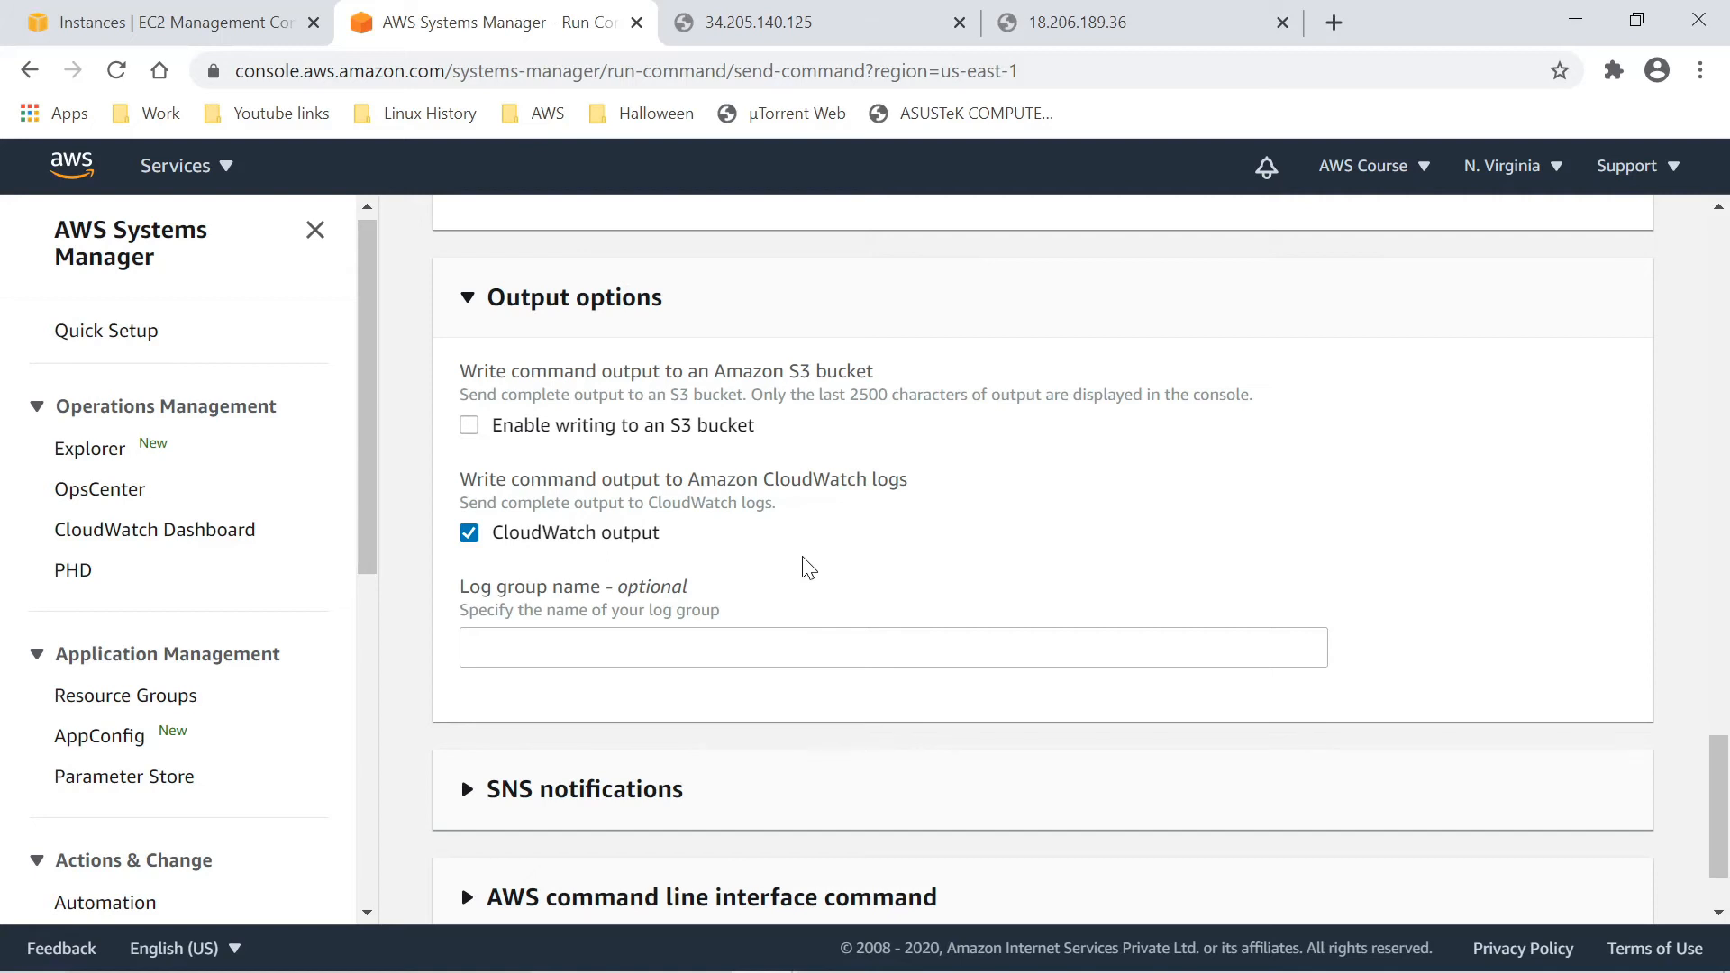
click(470, 534)
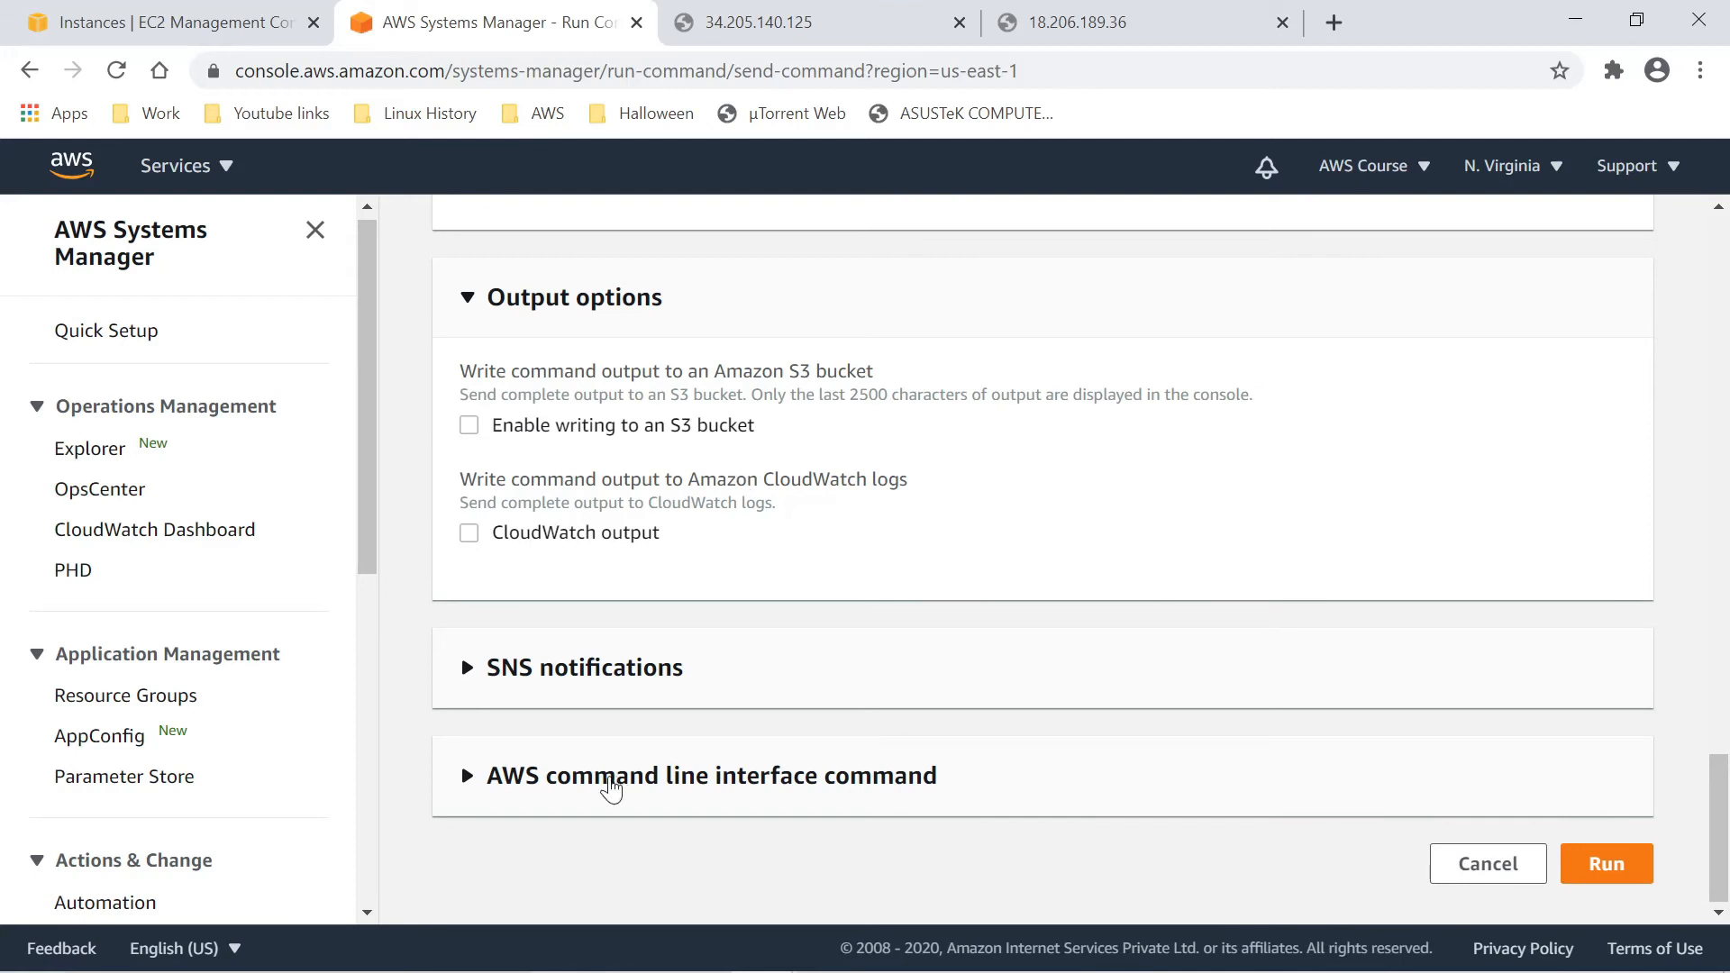
- Expand the AWS command line interface section and examine the equivalent CLI command against the form settings
click(569, 800)
scroll(781, 587, down, 5)
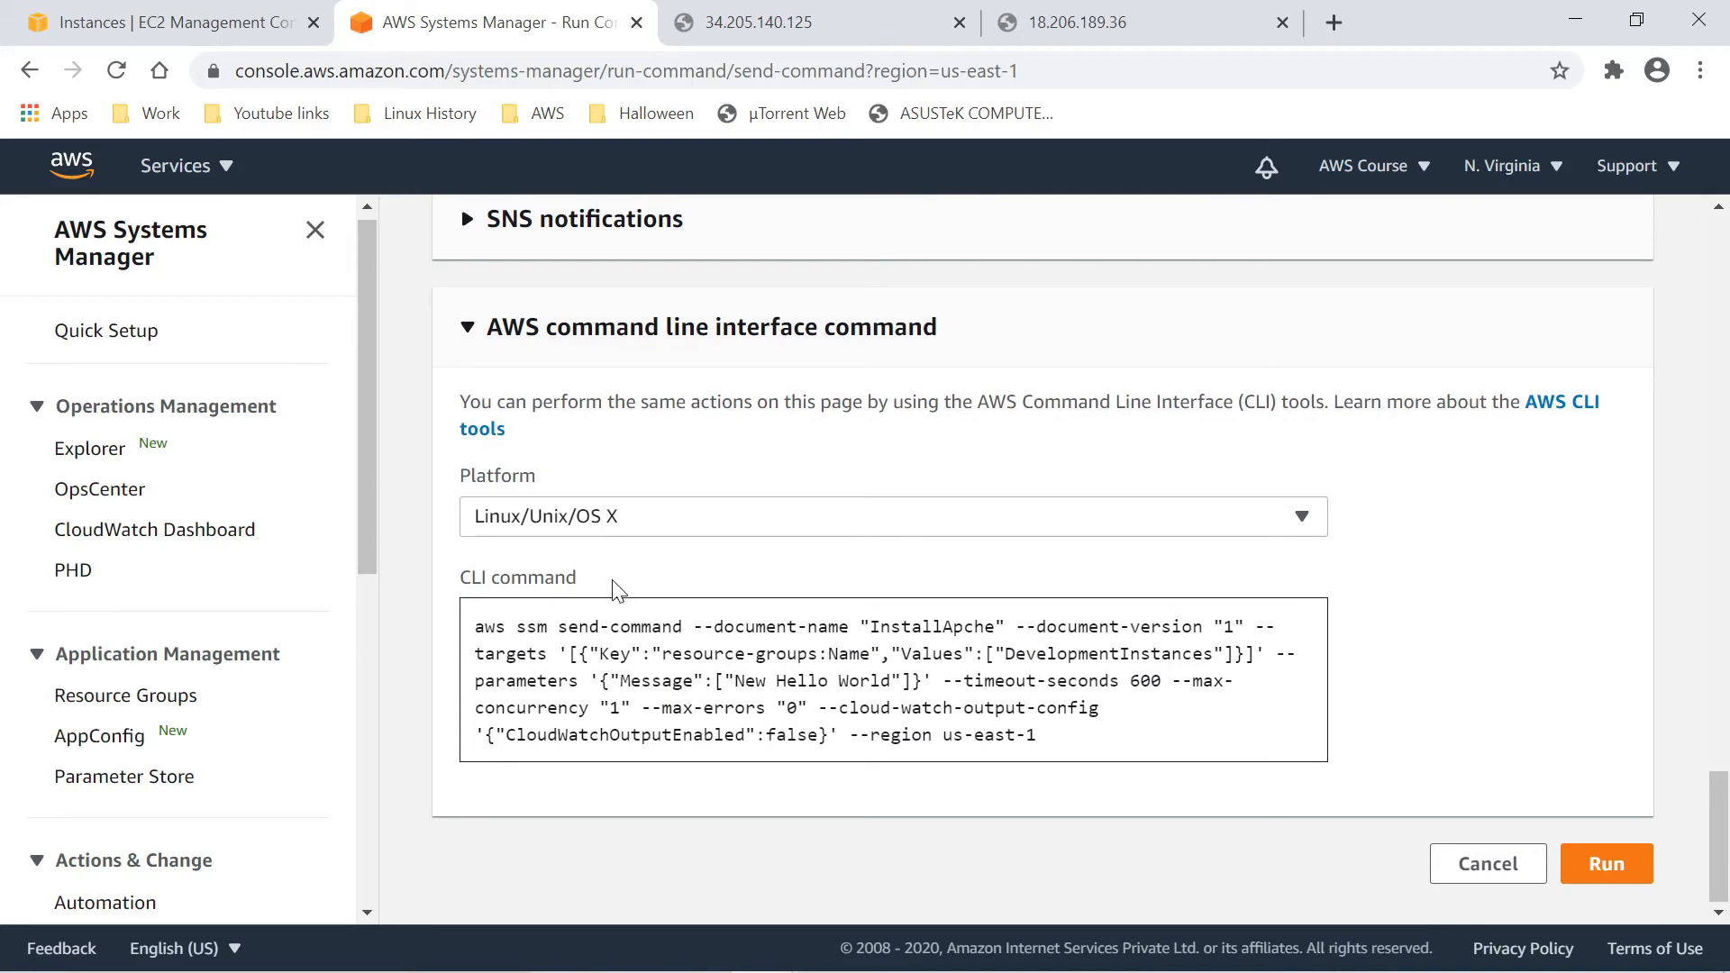
scroll(1181, 657, up, 20)
scroll(1185, 655, down, 11)
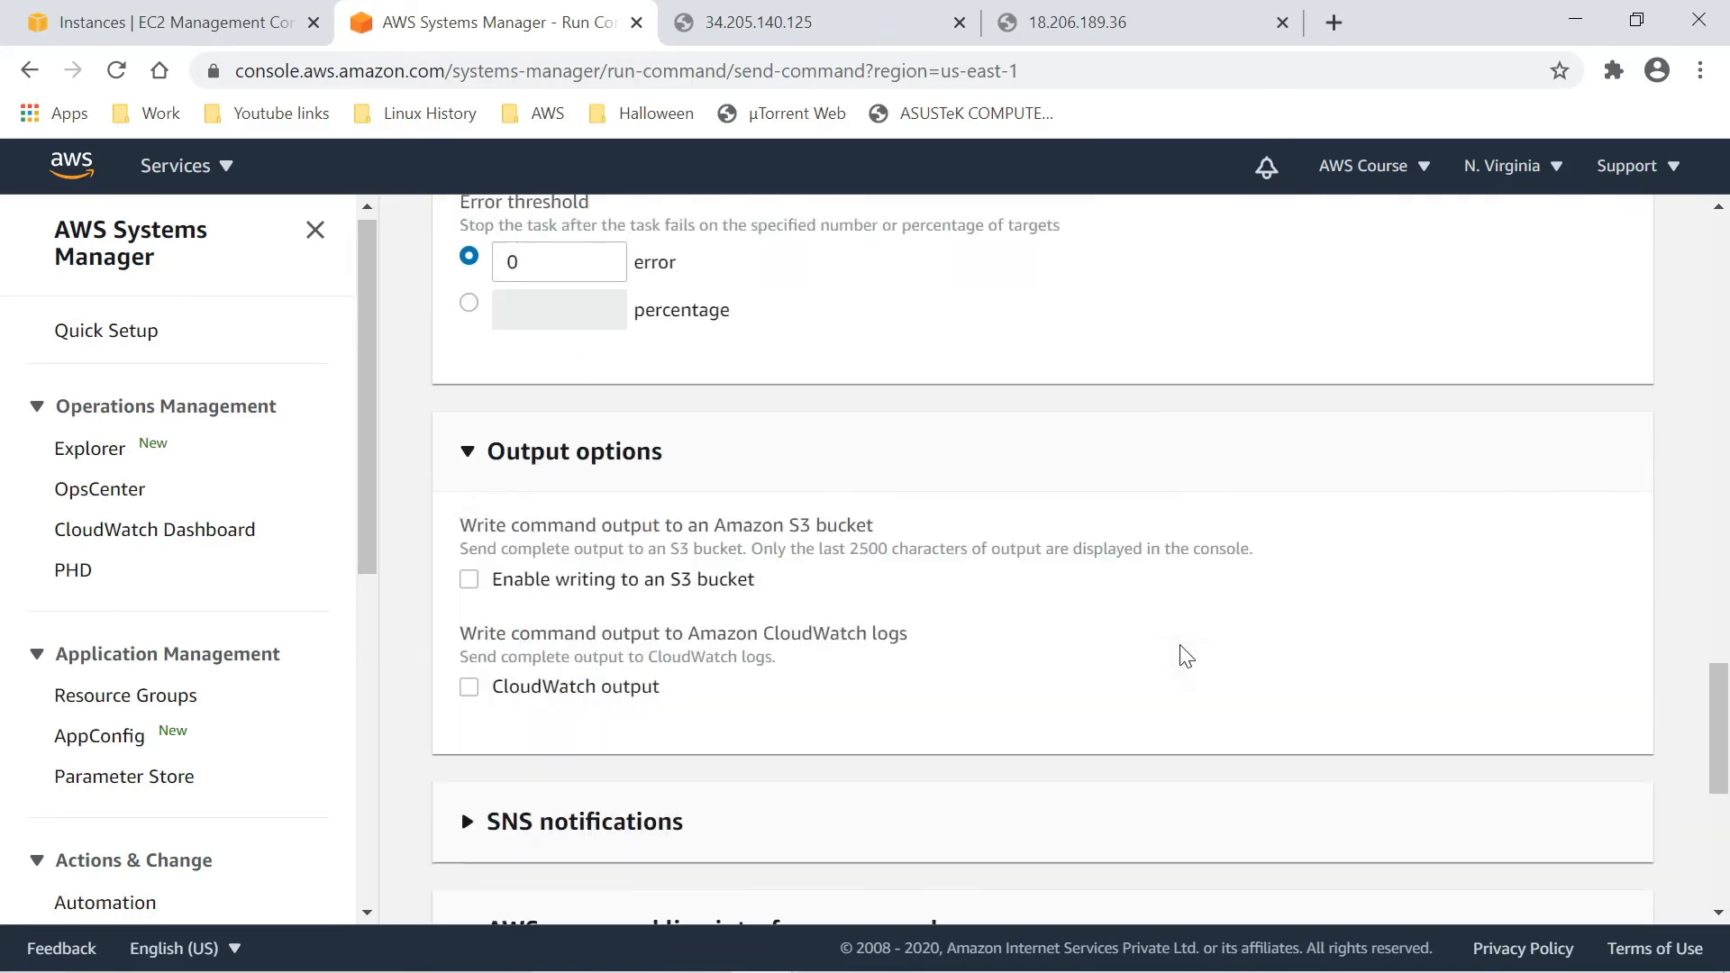
scroll(1185, 655, down, 8)
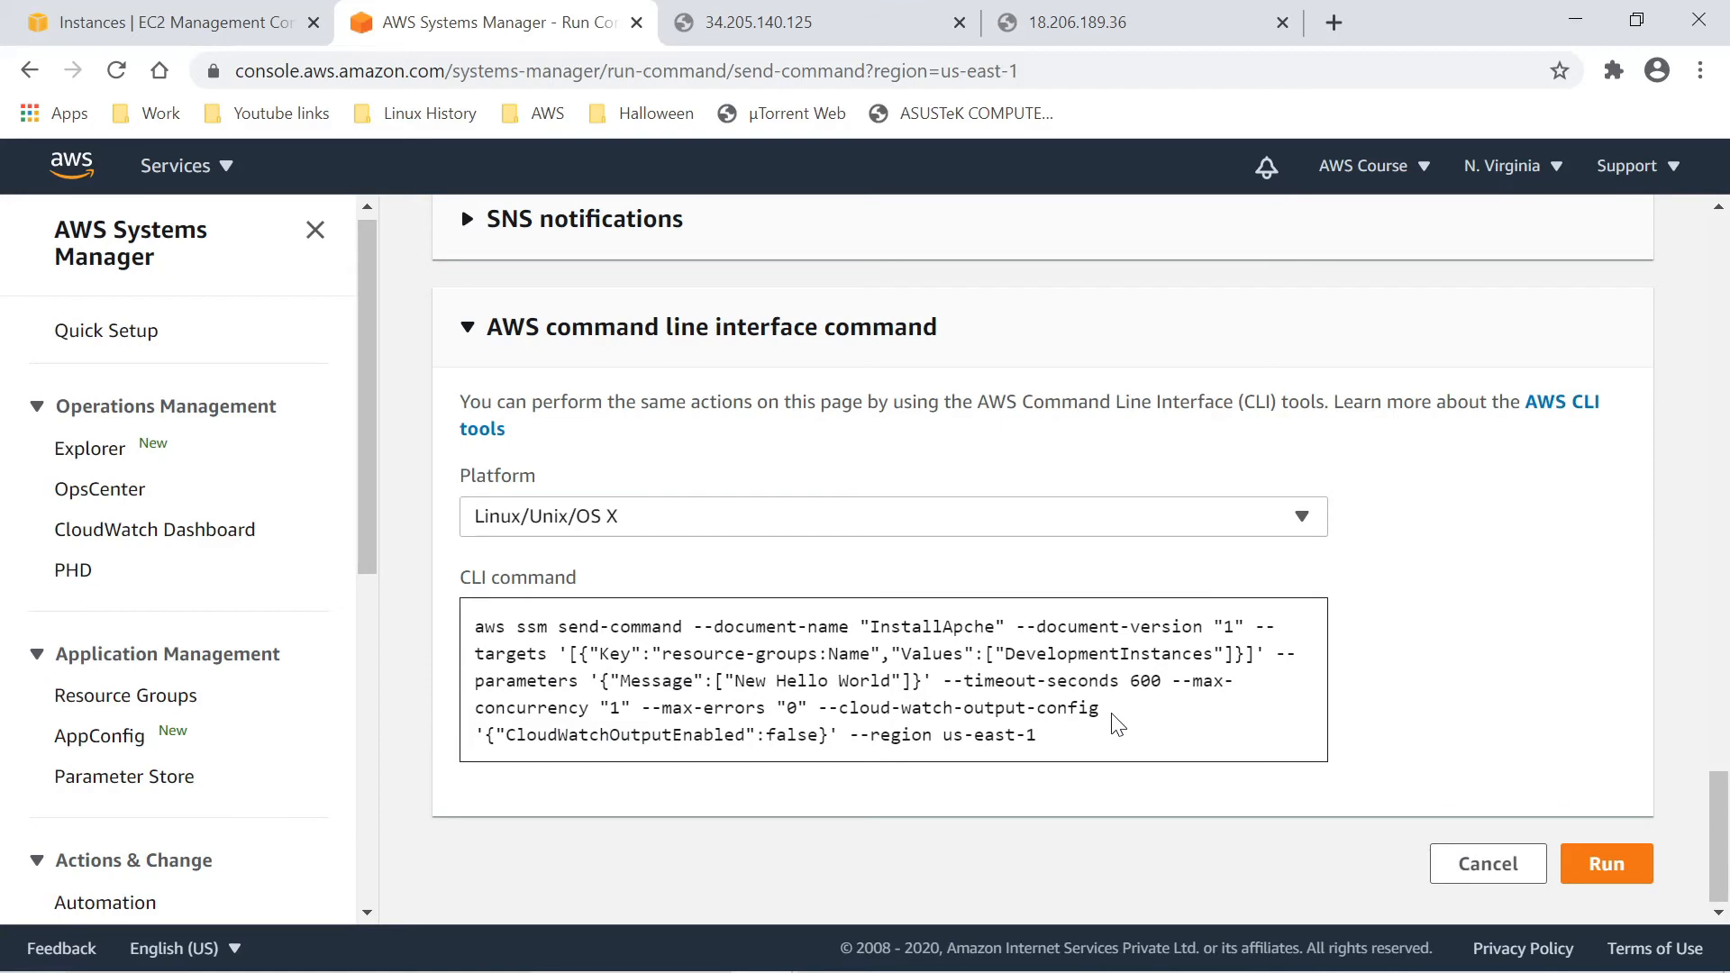
drag(1038, 737, 455, 633)
click(1074, 728)
scroll(1066, 528, up, 5)
scroll(1065, 528, down, 5)
drag(1048, 737, 479, 651)
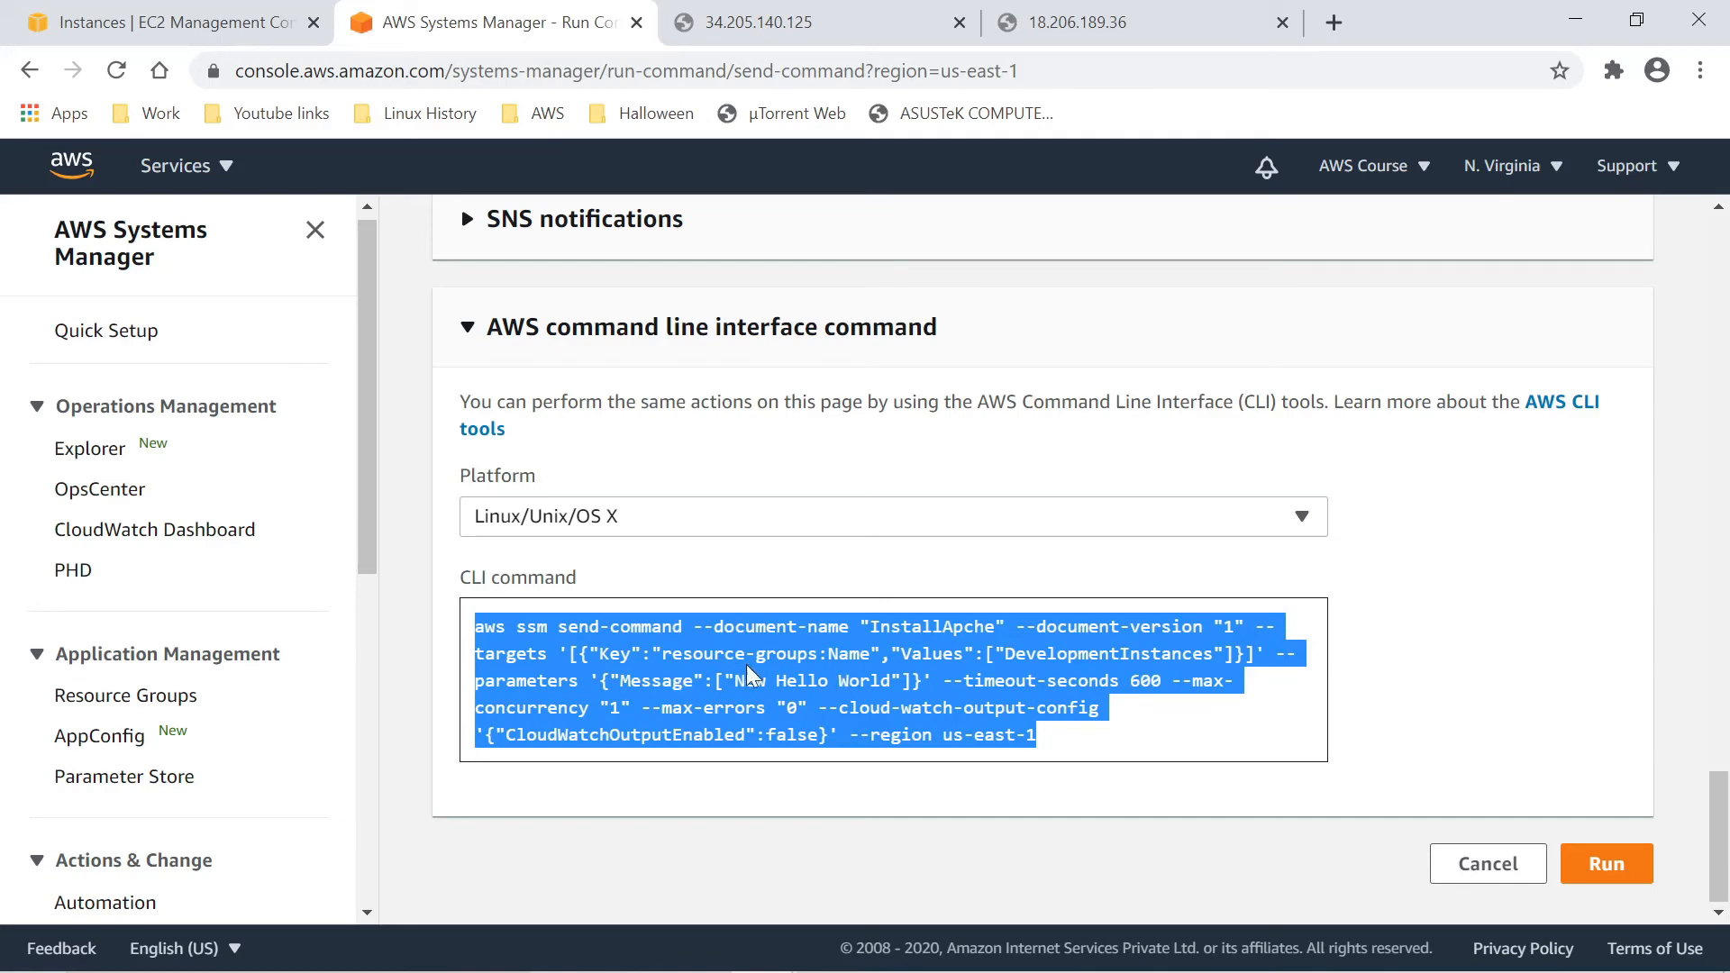
click(1137, 734)
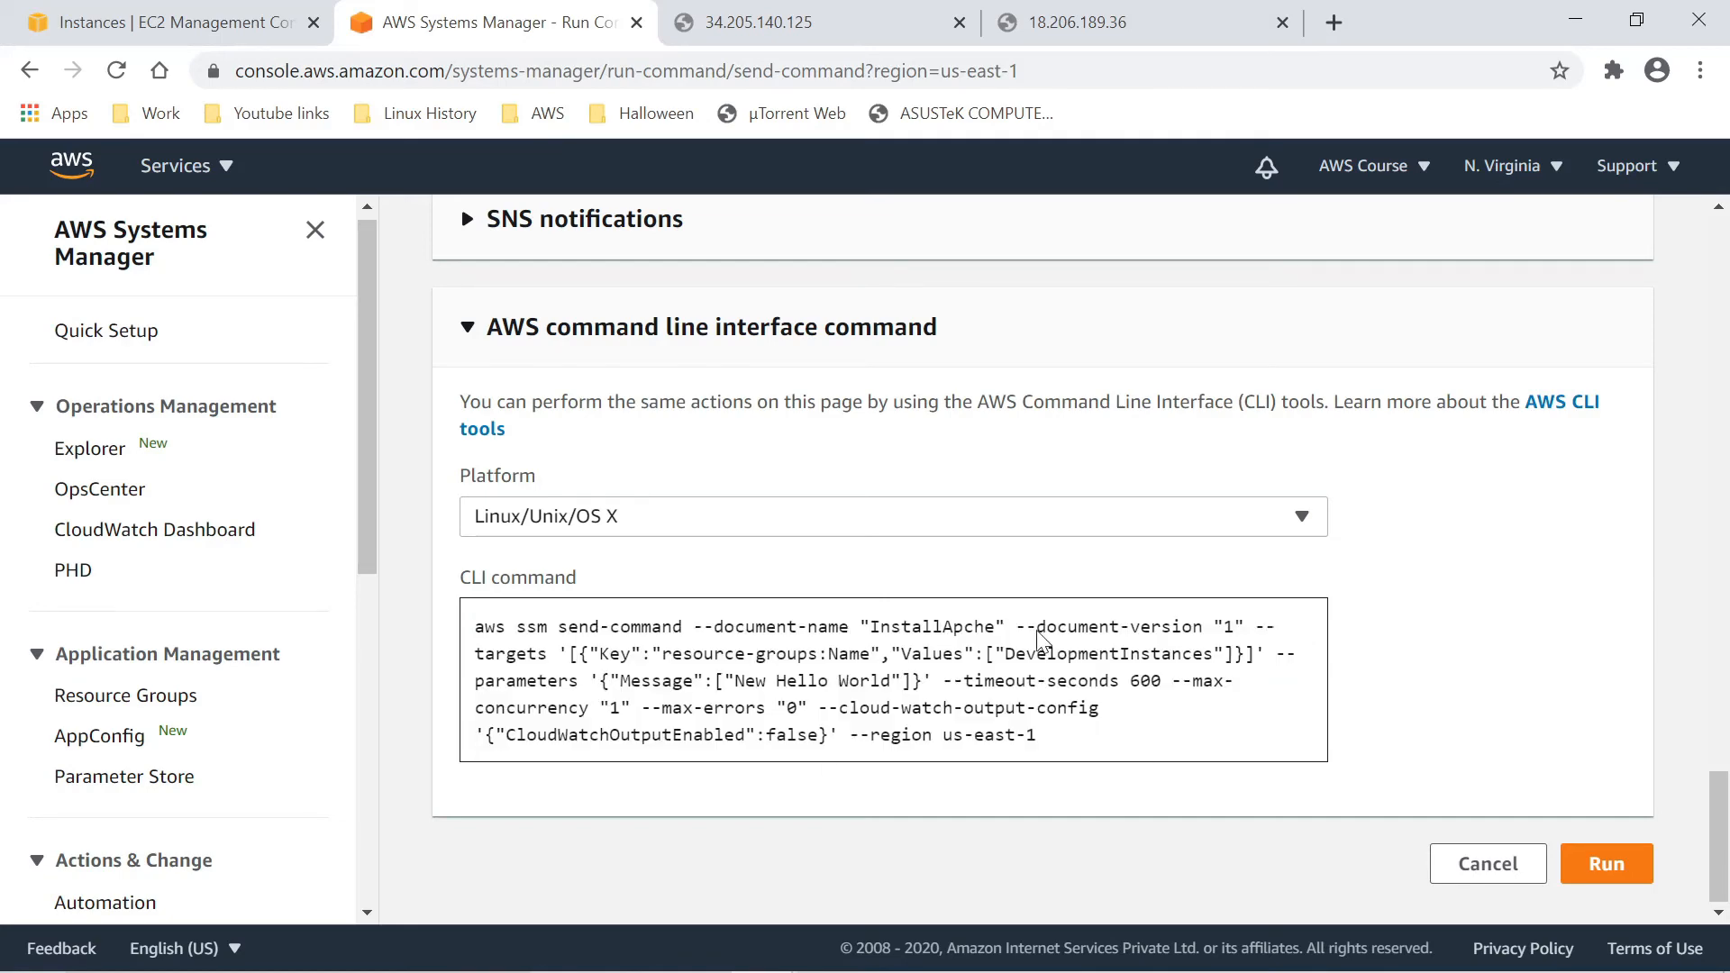
- Look over the completed form, run the InstallApche command, and view its command status and target instances
scroll(1142, 743, up, 10)
scroll(1043, 558, up, 10)
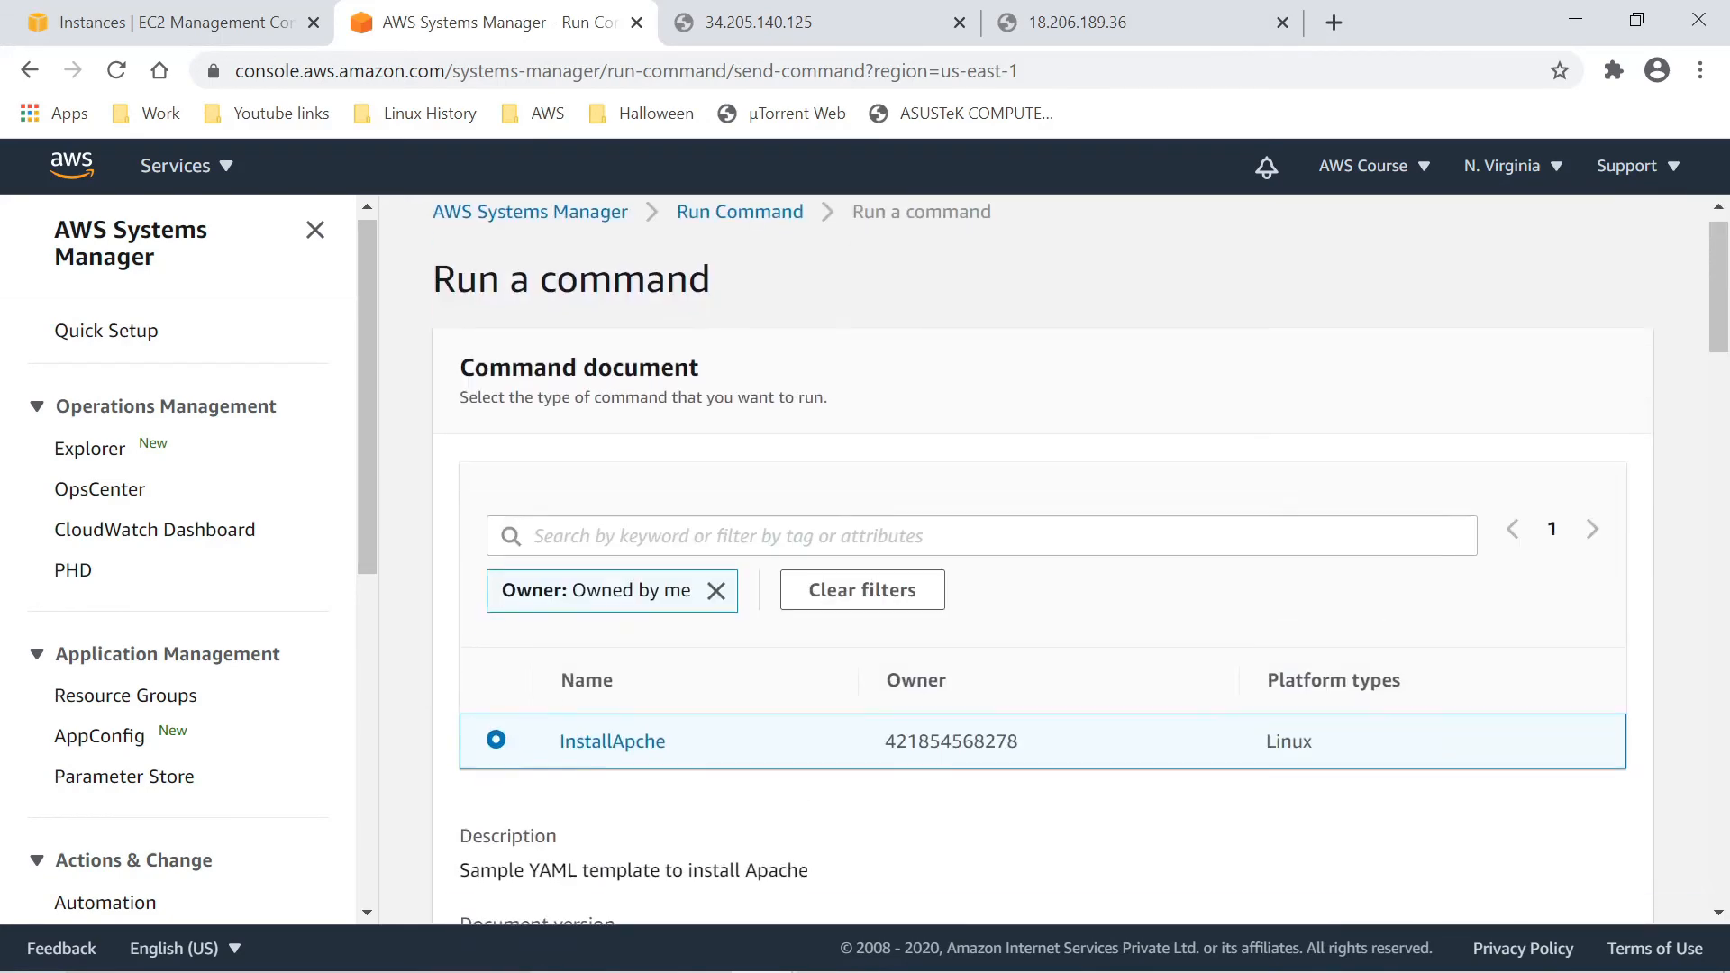
scroll(1043, 559, down, 4)
scroll(1044, 559, down, 10)
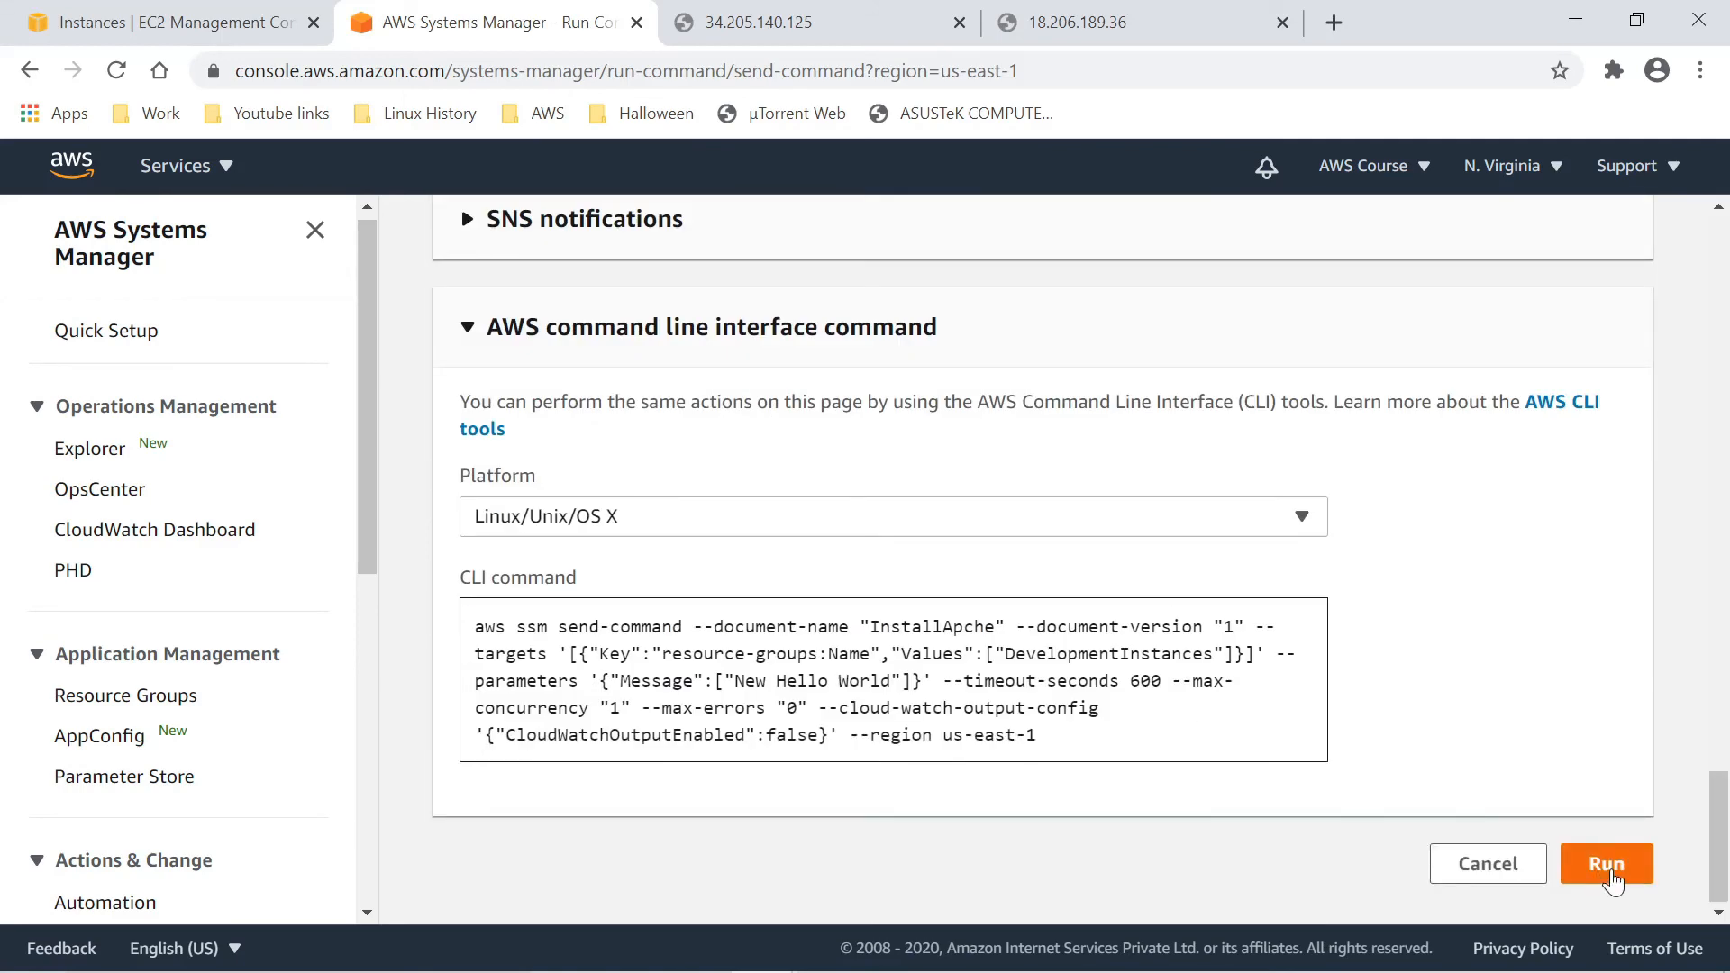
click(1605, 865)
scroll(1225, 417, down, 4)
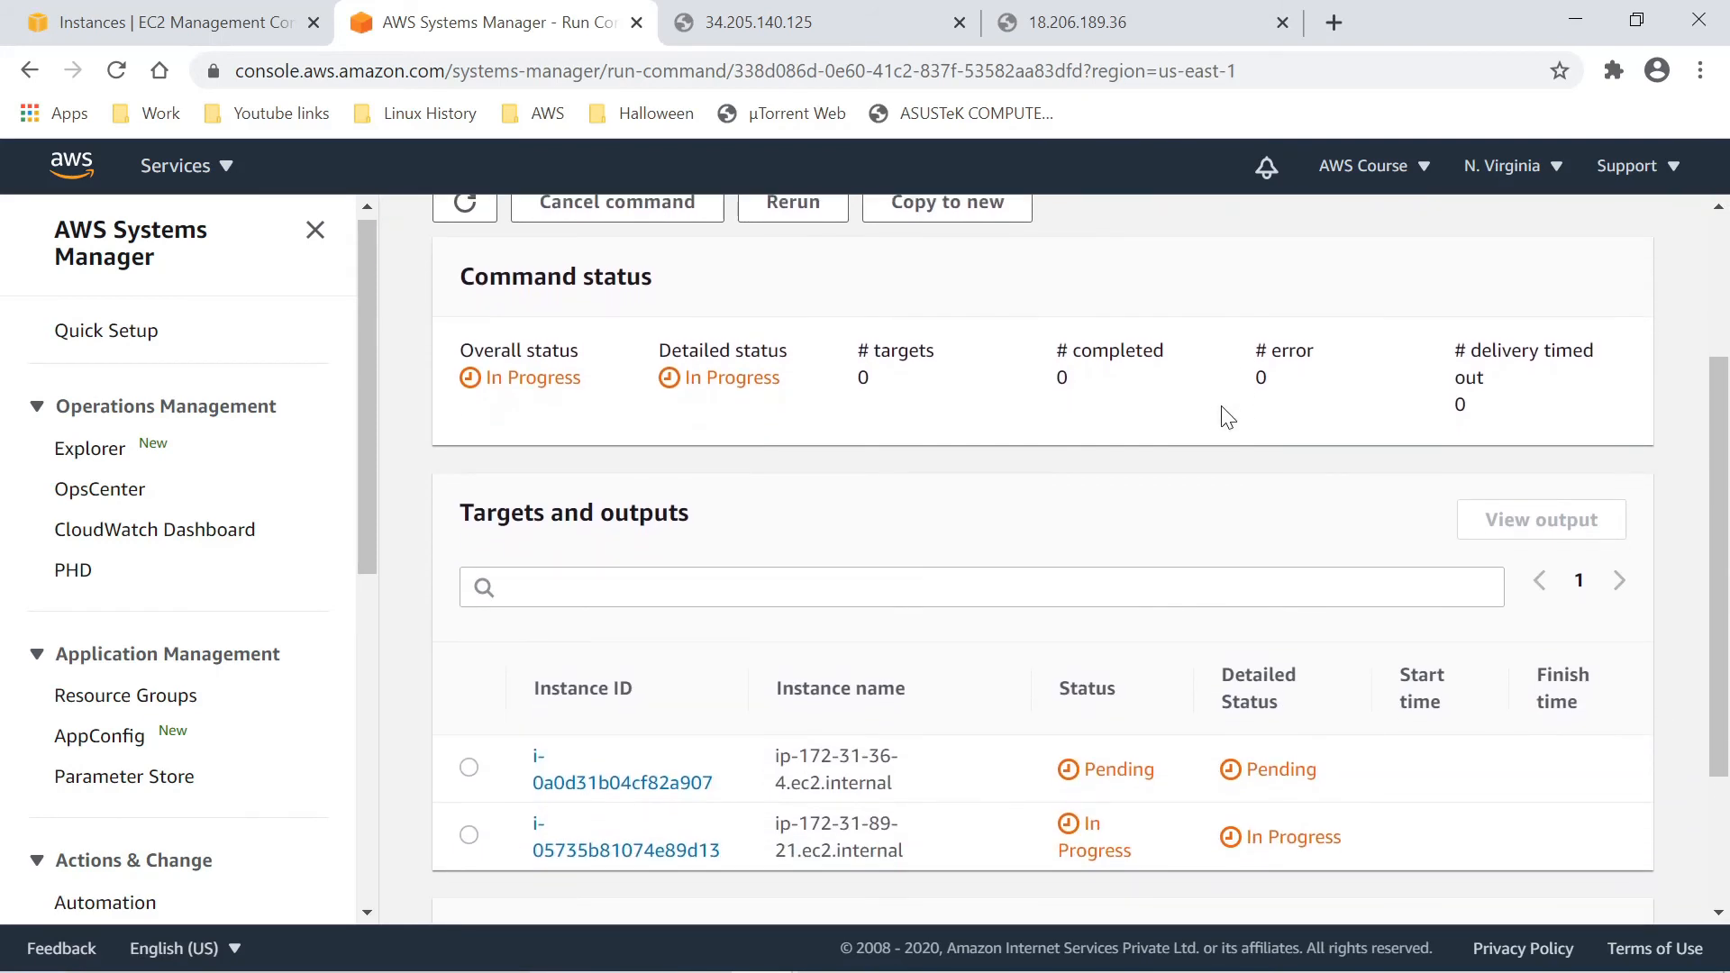
scroll(1166, 405, down, 2)
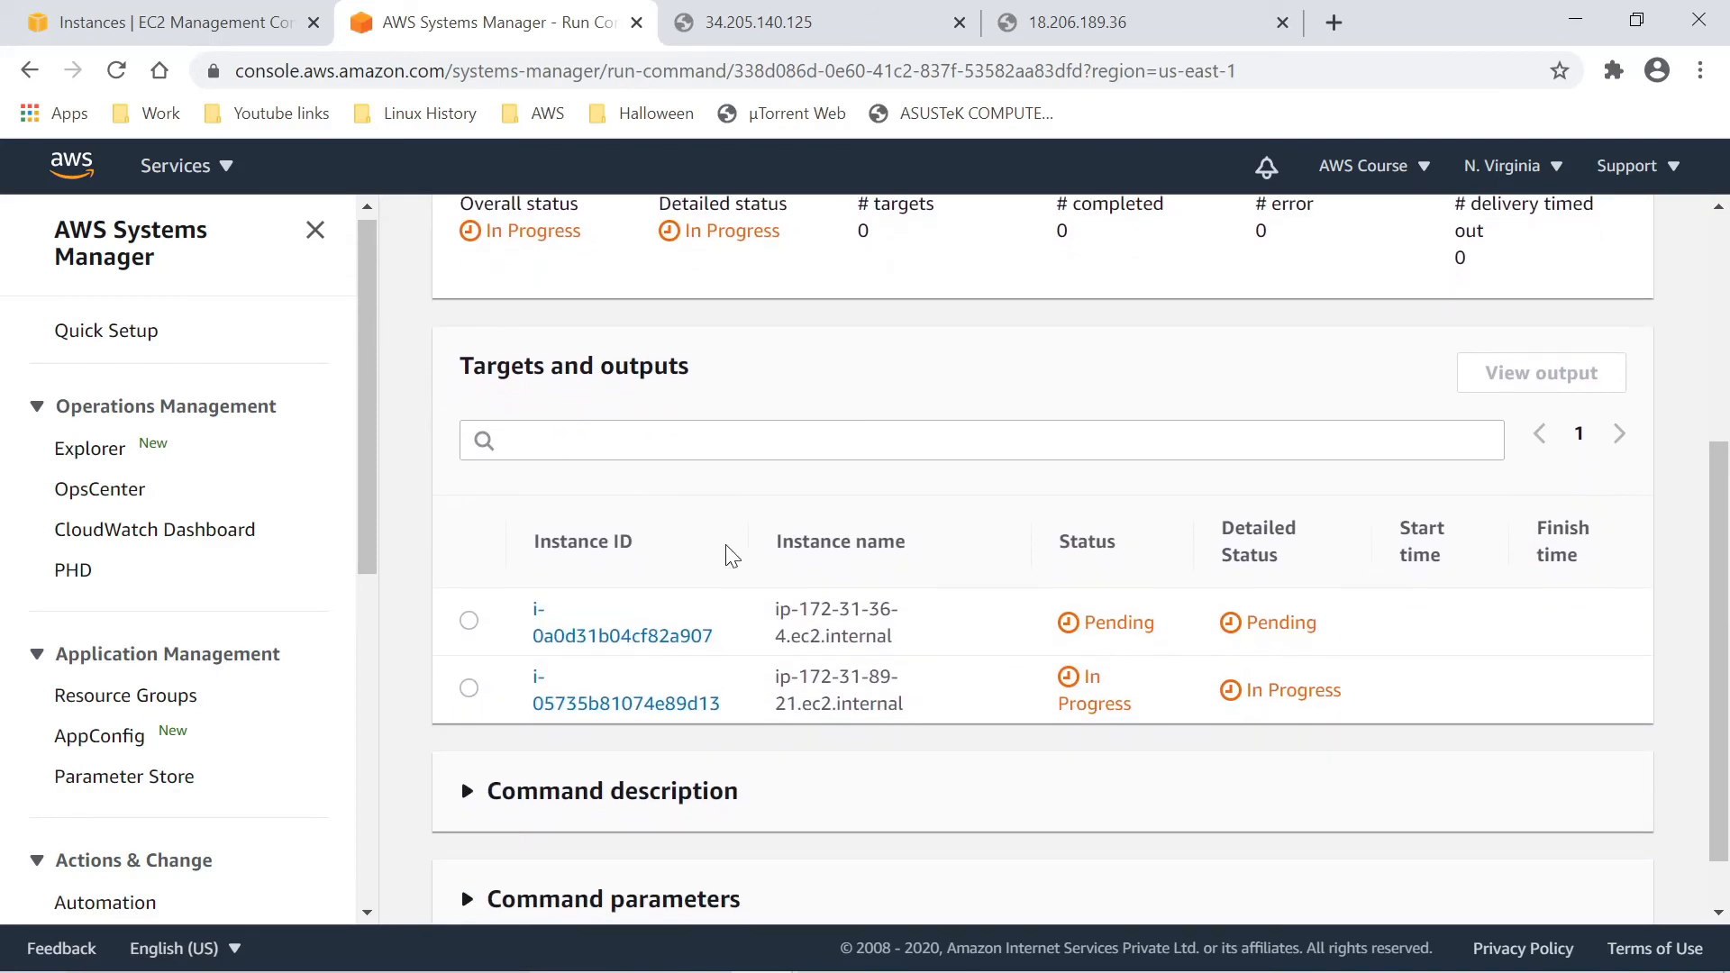
scroll(631, 558, up, 1)
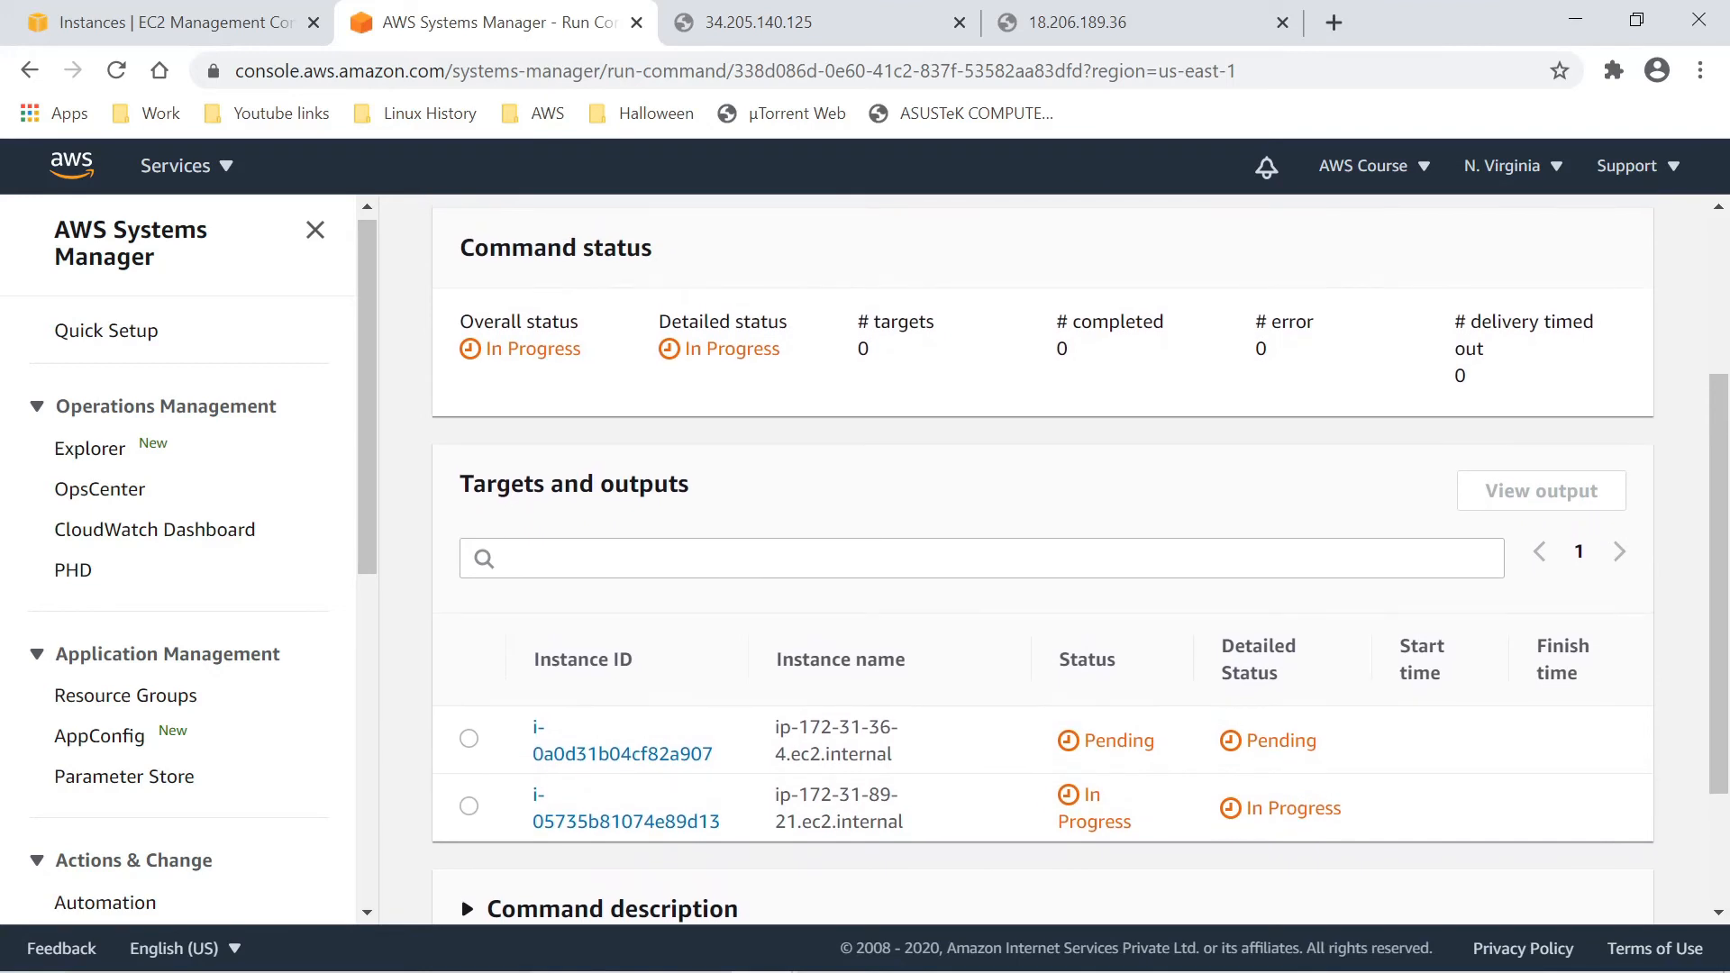
- Refresh the command's status and check the overall progress and each target instance's status
scroll(699, 532, up, 2)
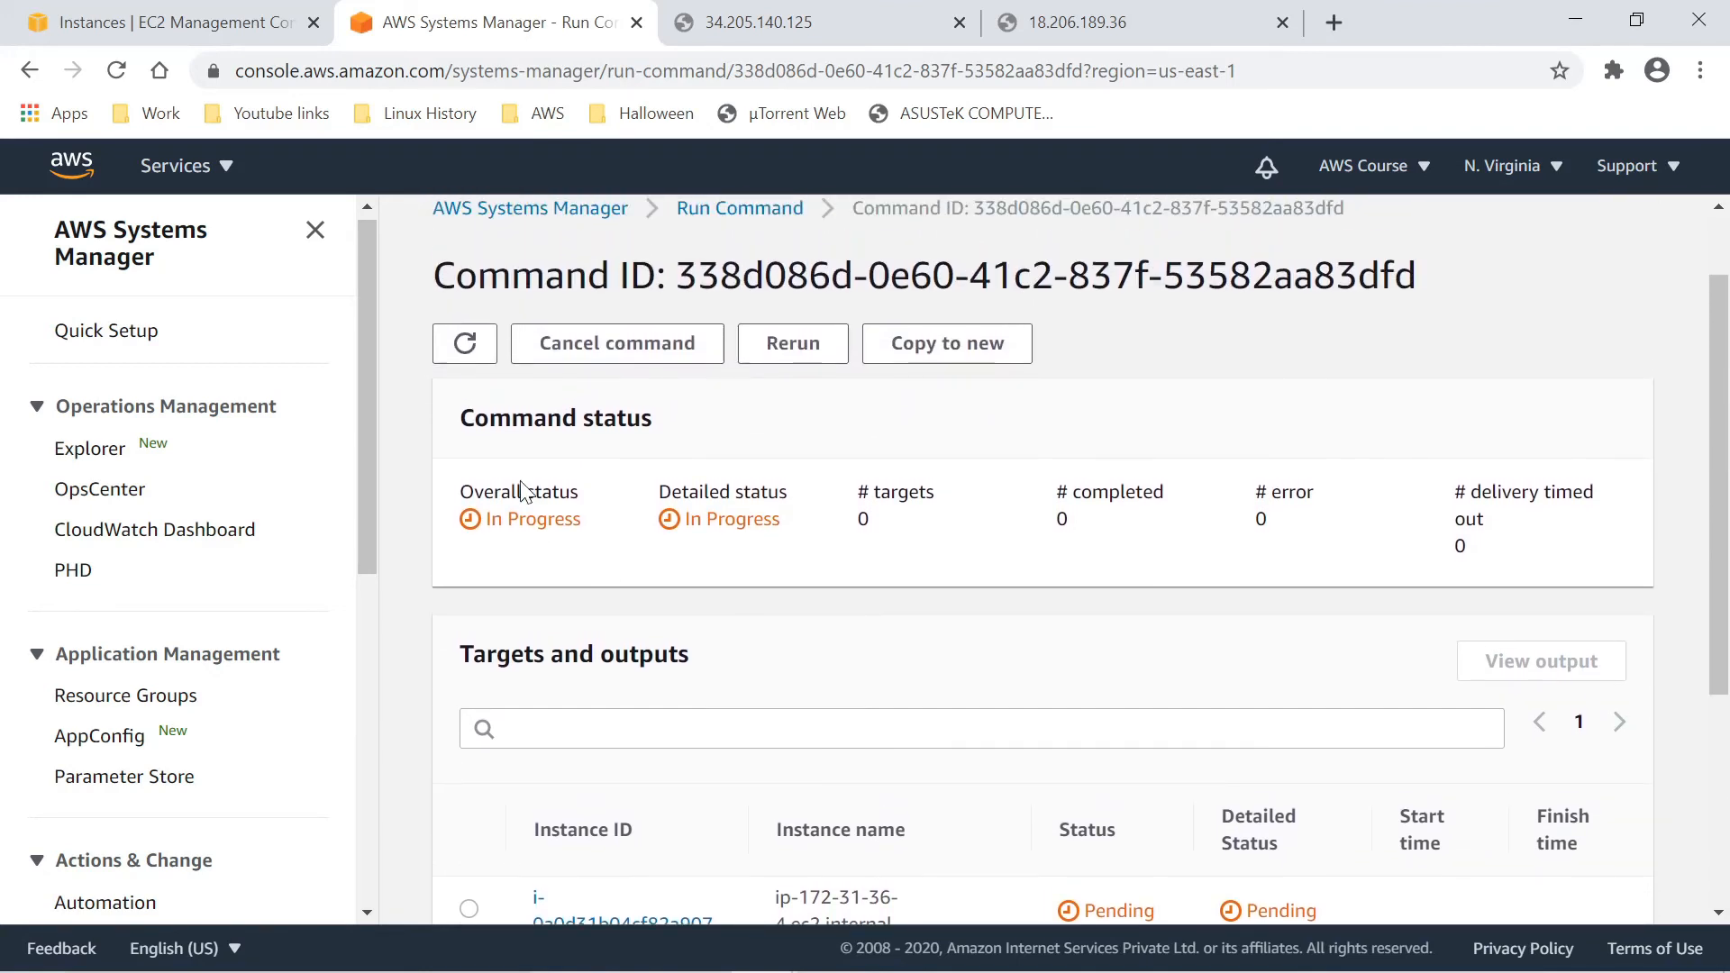
scroll(802, 606, down, 1)
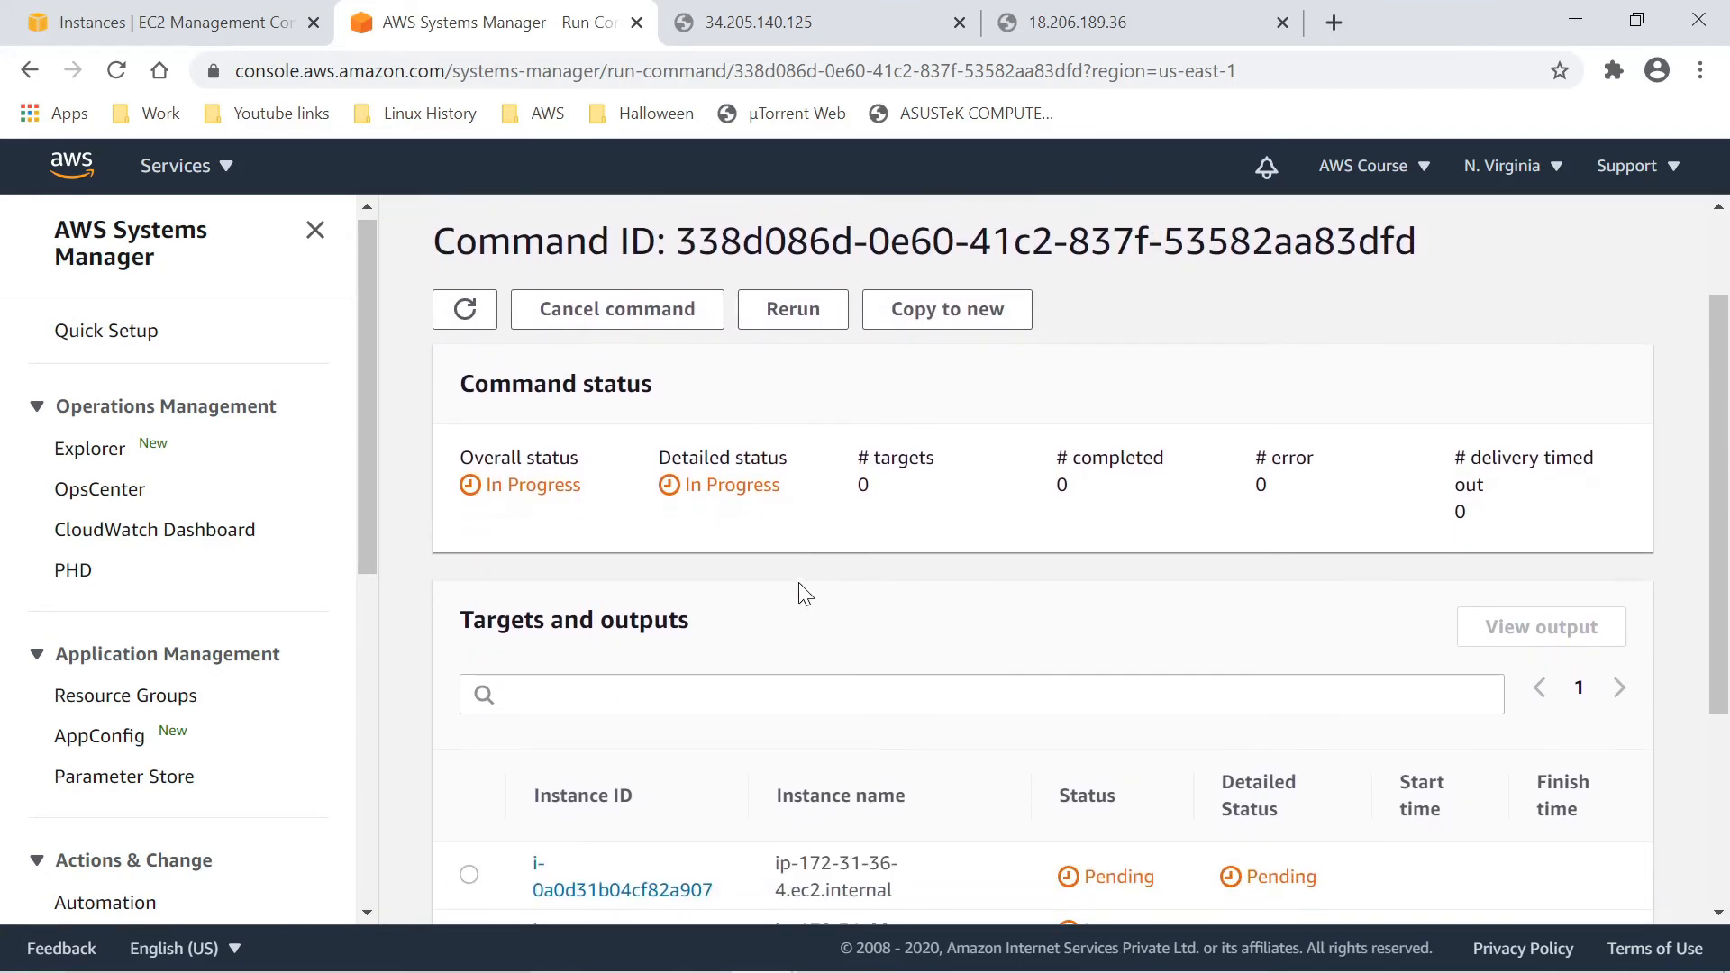
scroll(880, 540, down, 2)
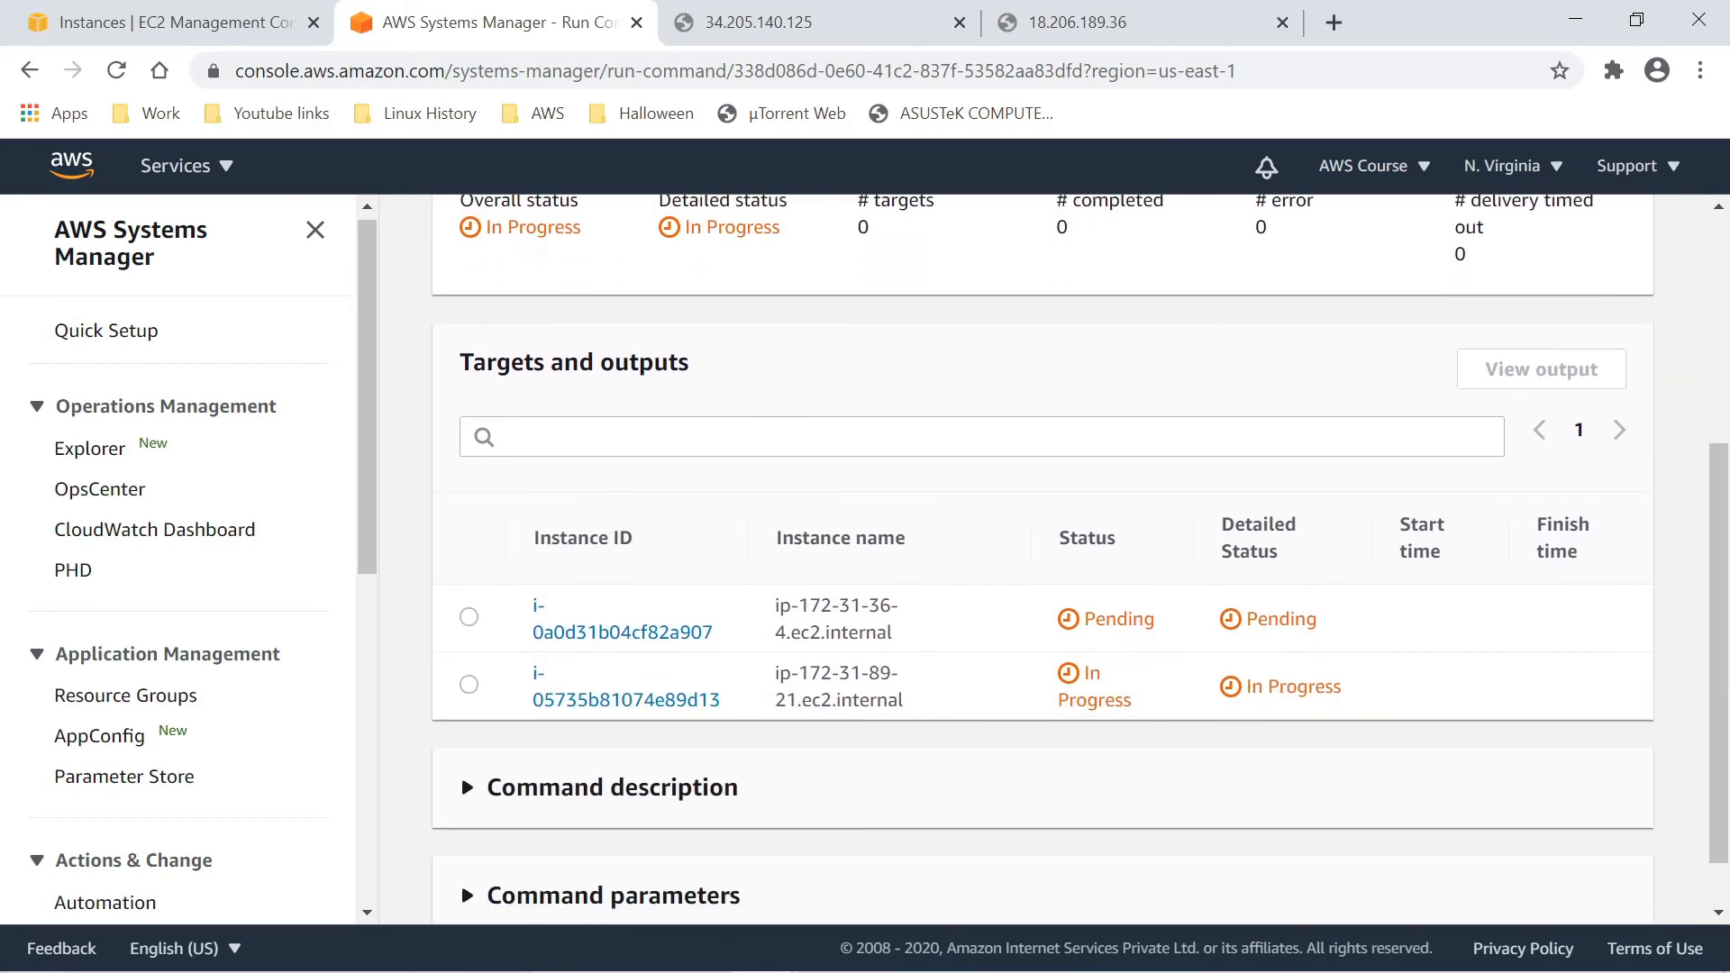
scroll(1042, 559, up, 1)
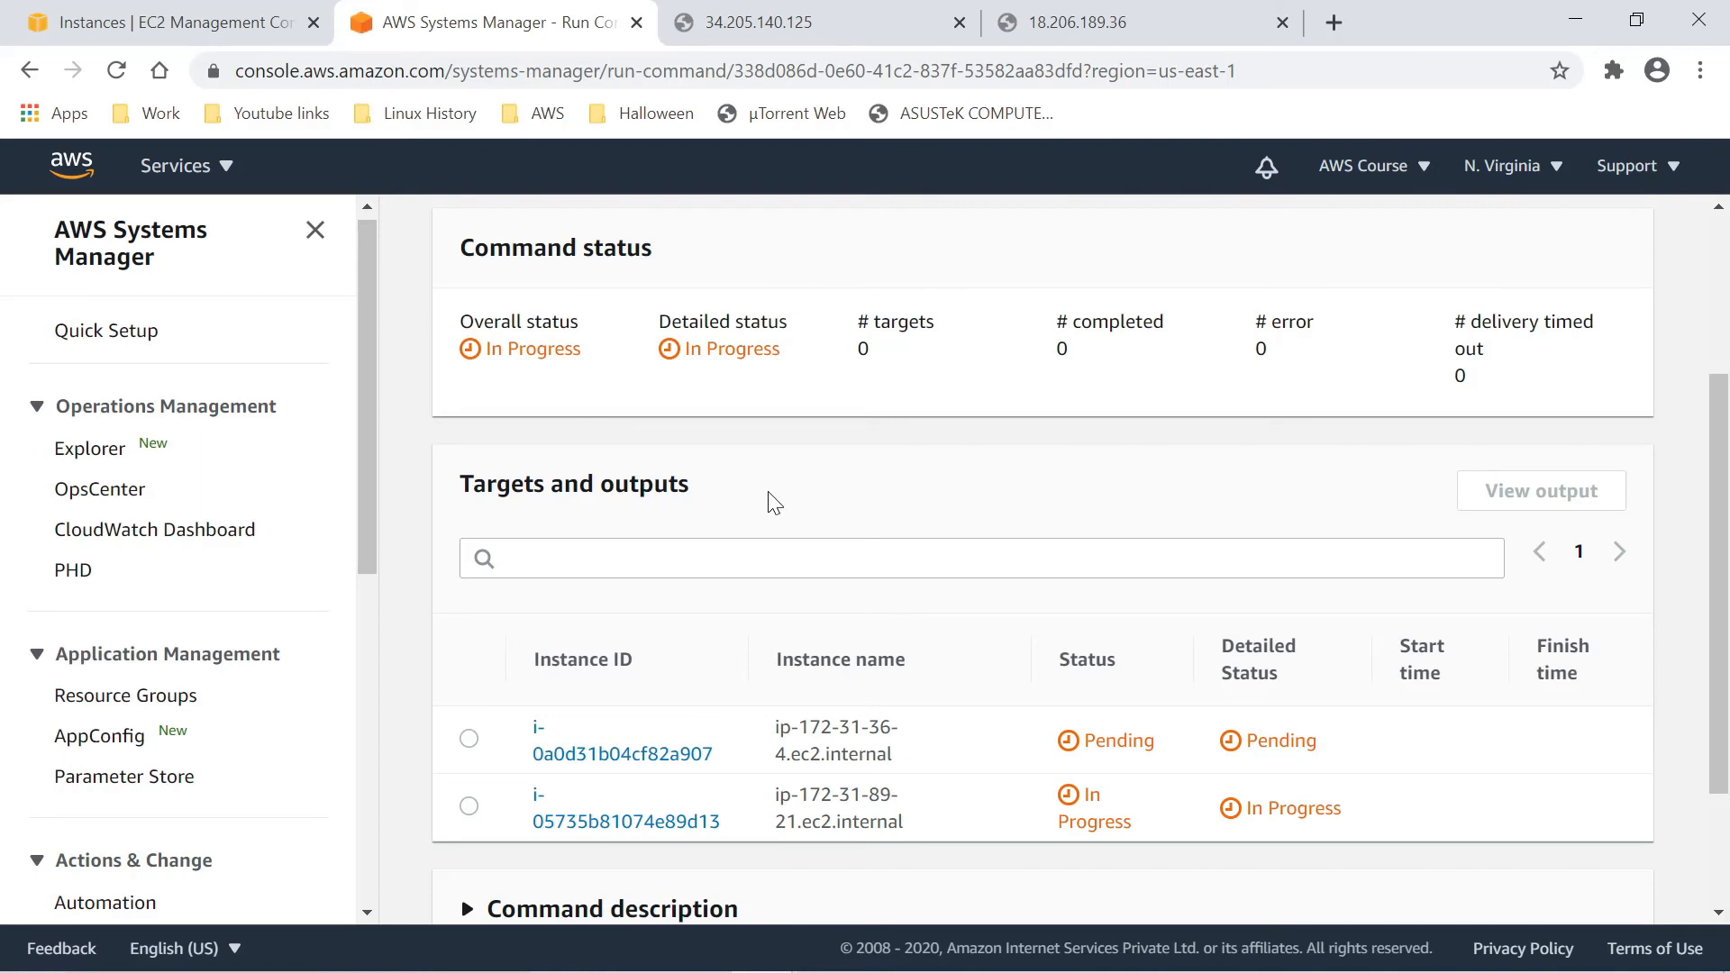
scroll(703, 491, up, 2)
click(470, 305)
scroll(834, 491, down, 3)
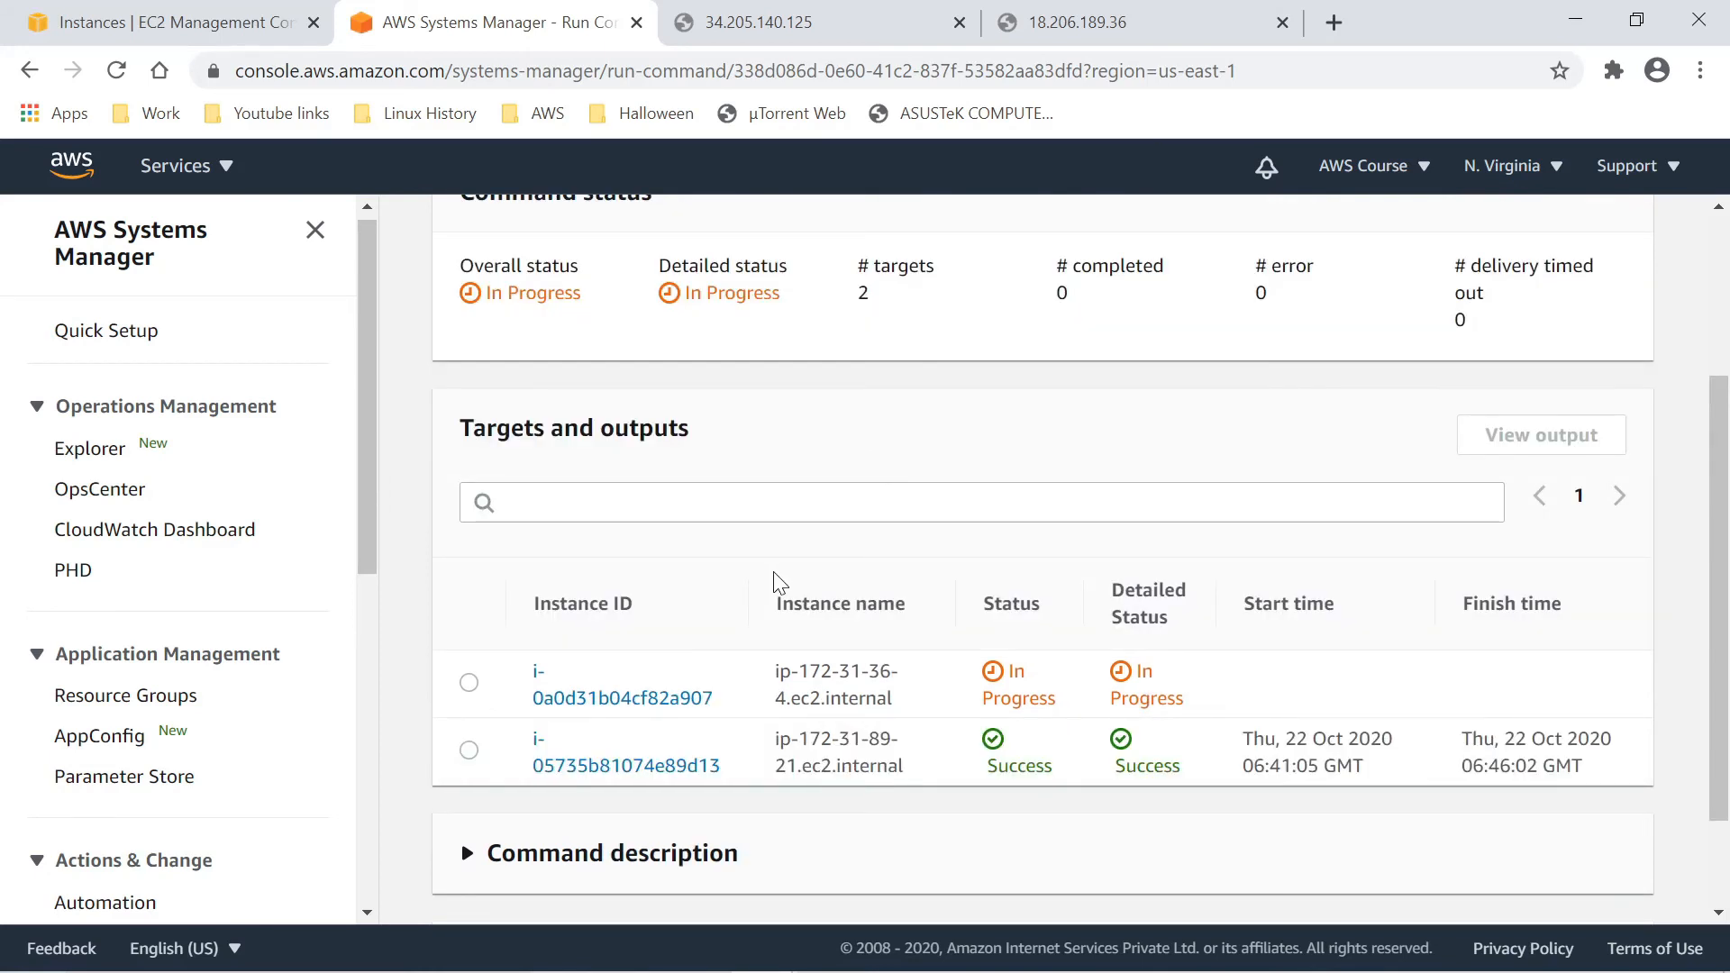
scroll(793, 590, up, 1)
scroll(905, 653, down, 1)
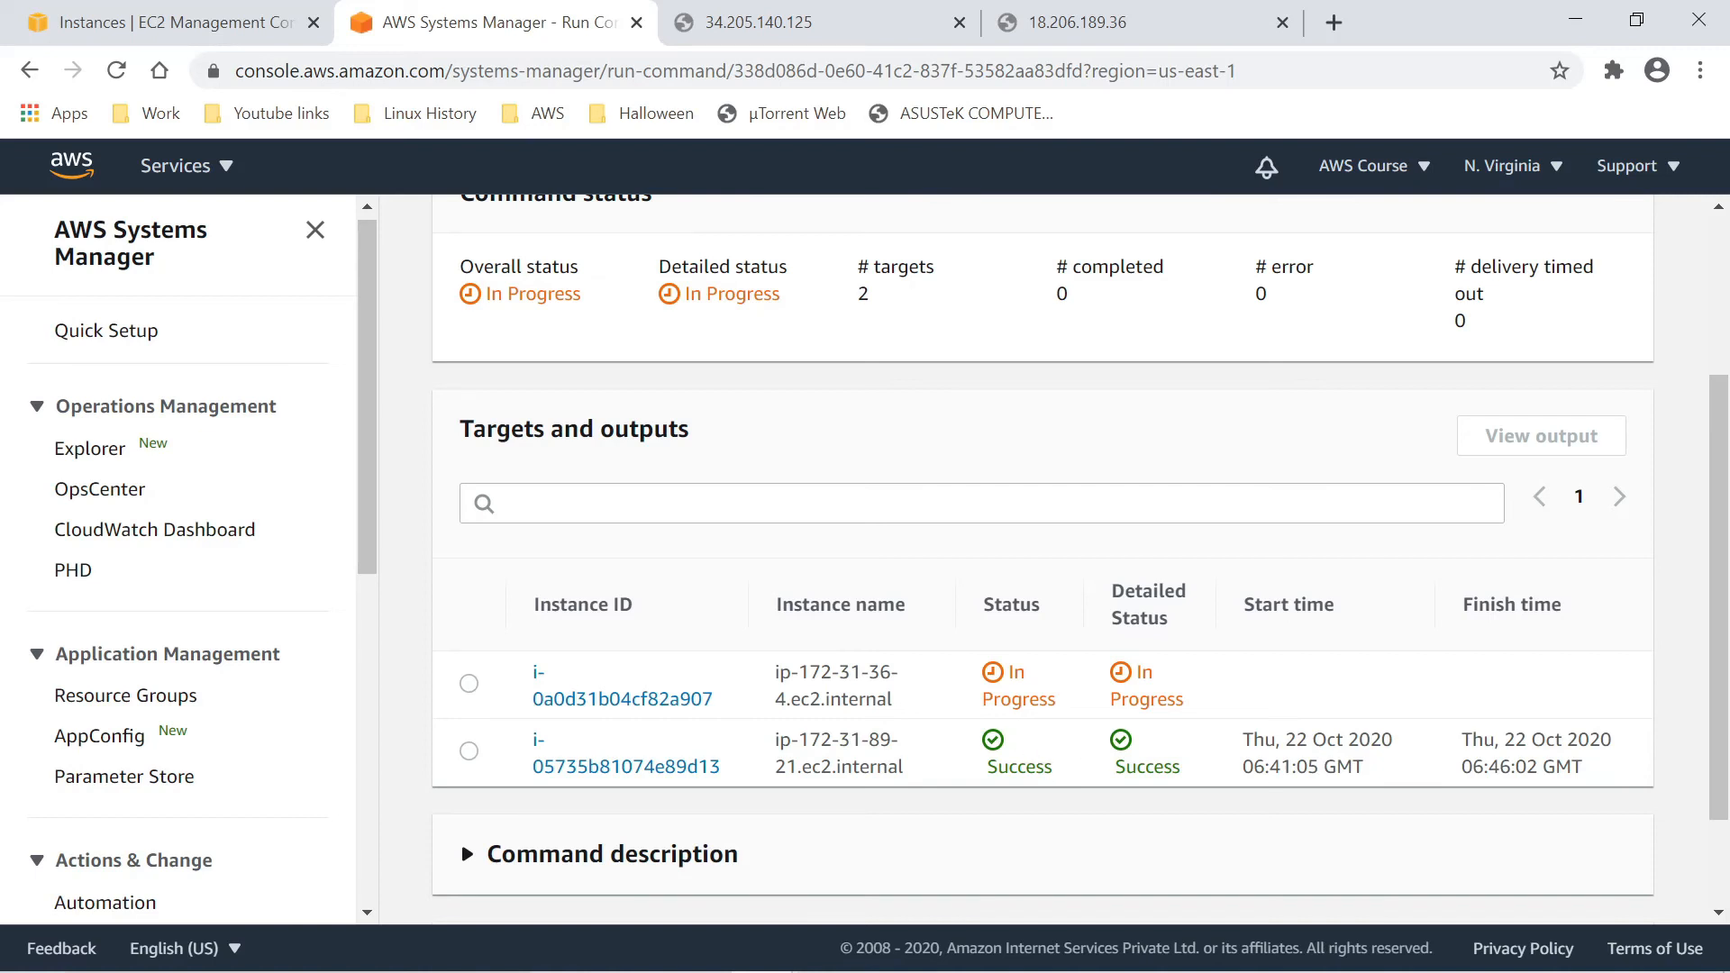
scroll(1043, 558, up, 2)
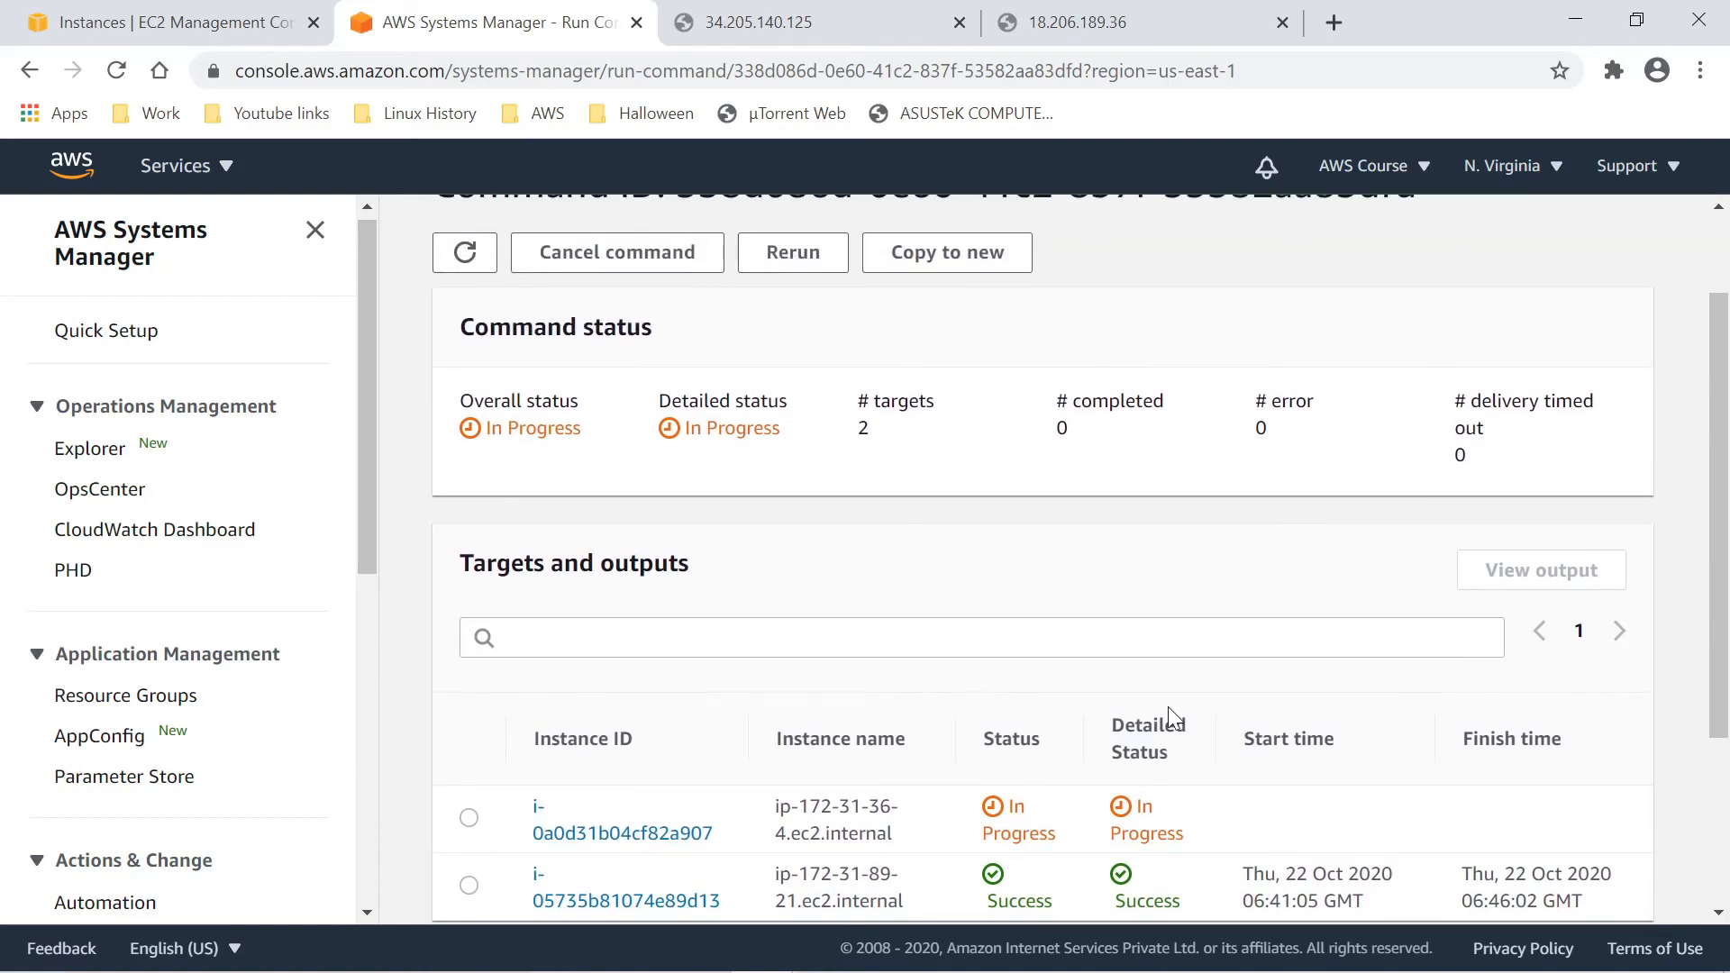
scroll(1174, 716, down, 2)
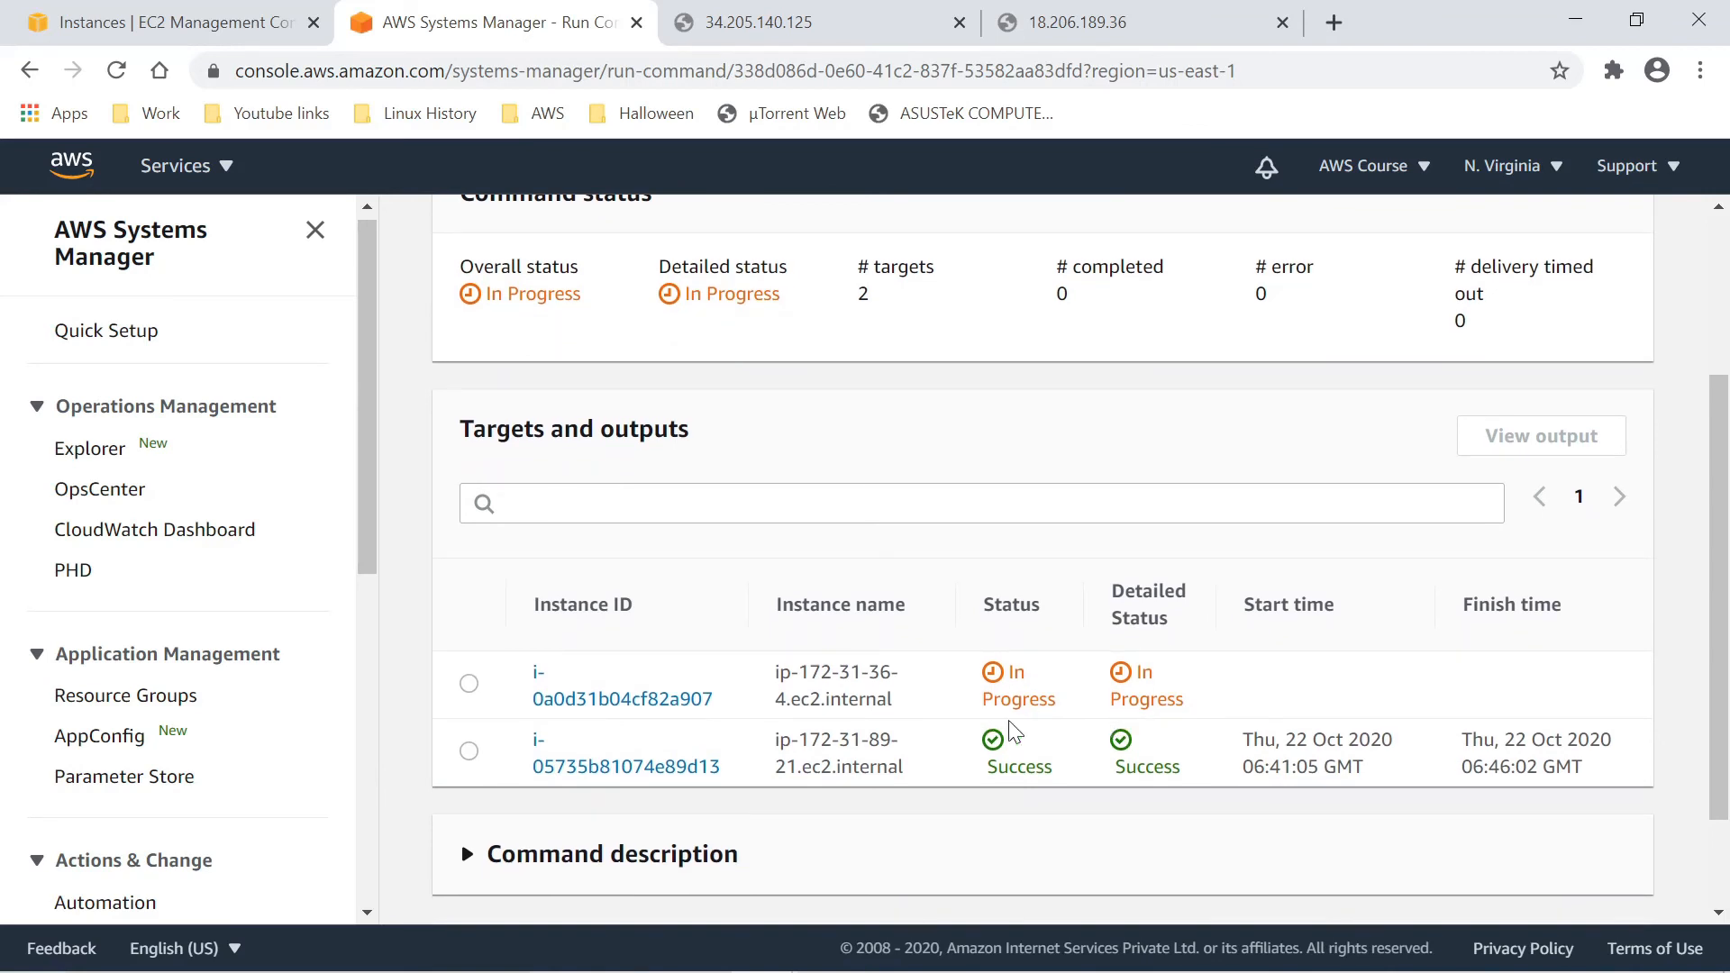
- Check the web pages at 34.205.140.125 and 18.206.189.36 to compare what each development server is serving
key(ctrl+Tab)
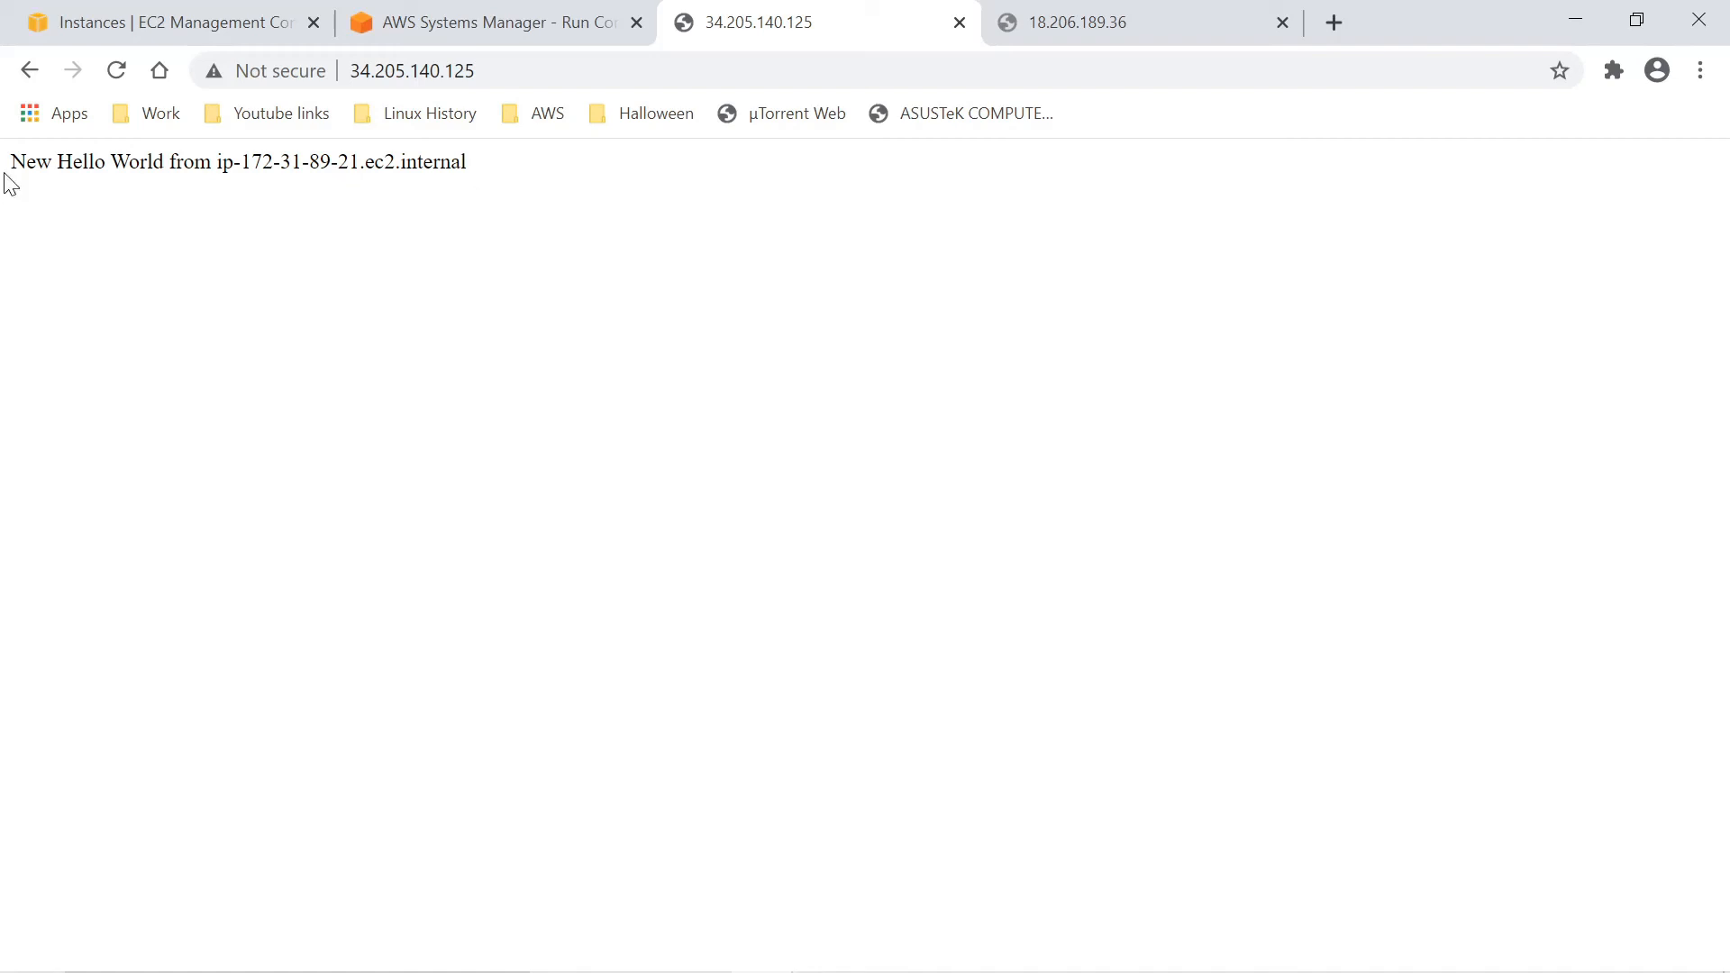
drag(469, 164, 240, 164)
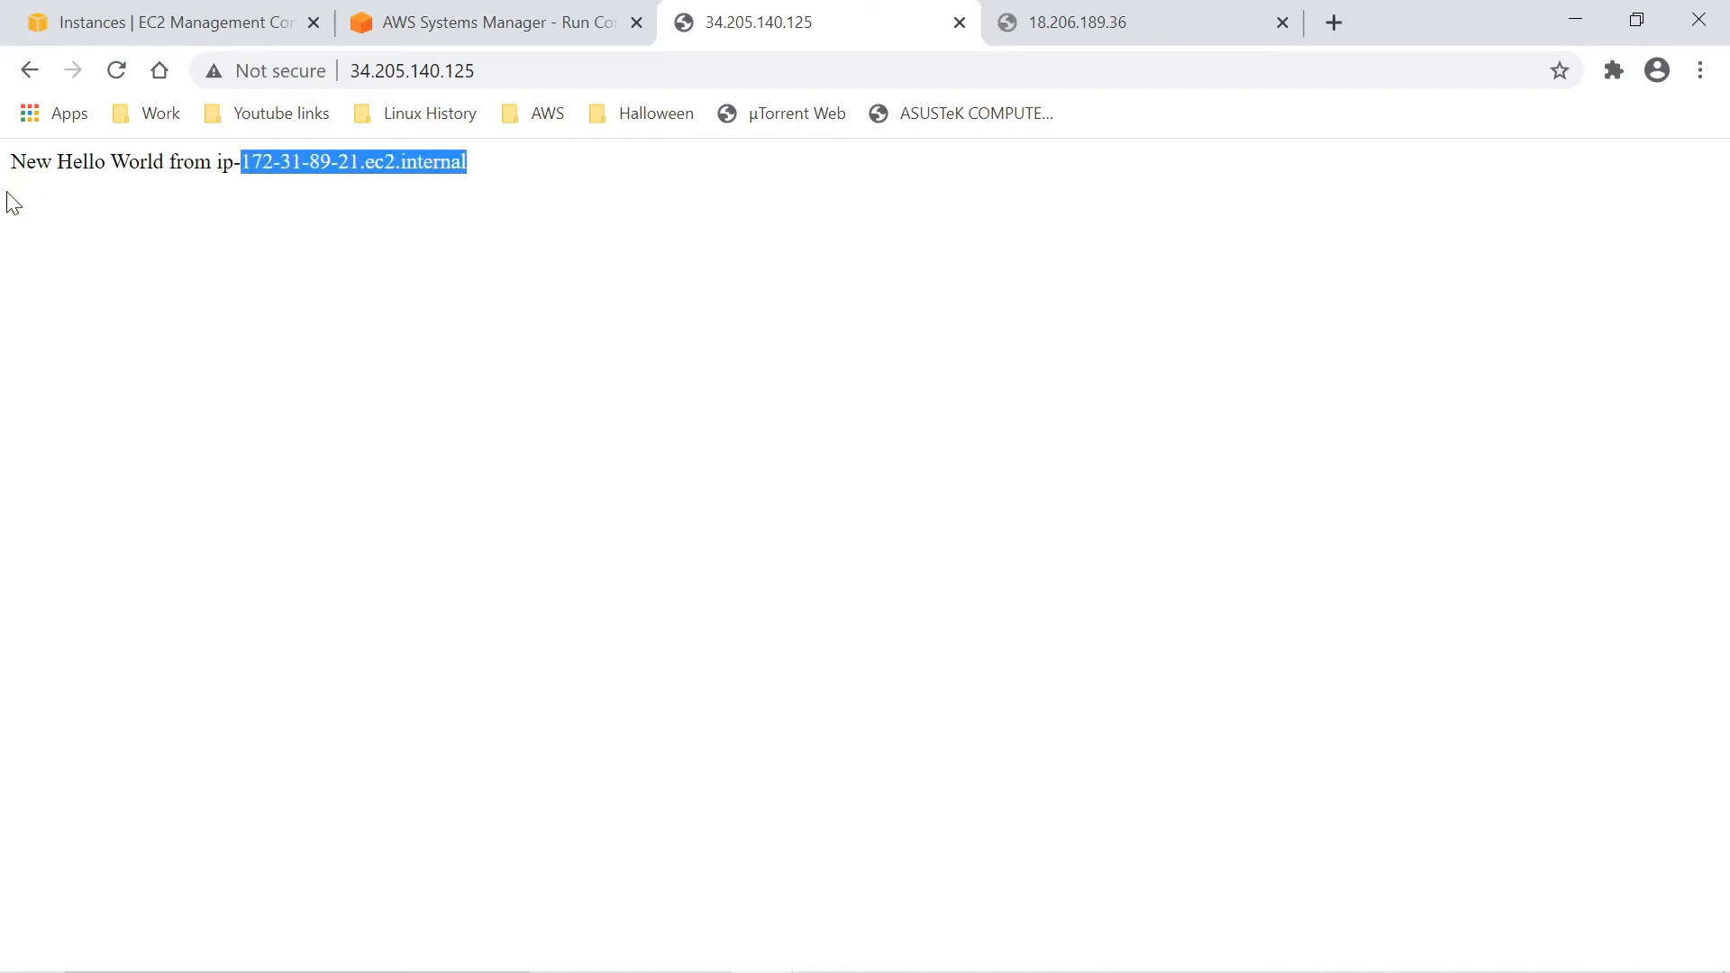
click(9, 193)
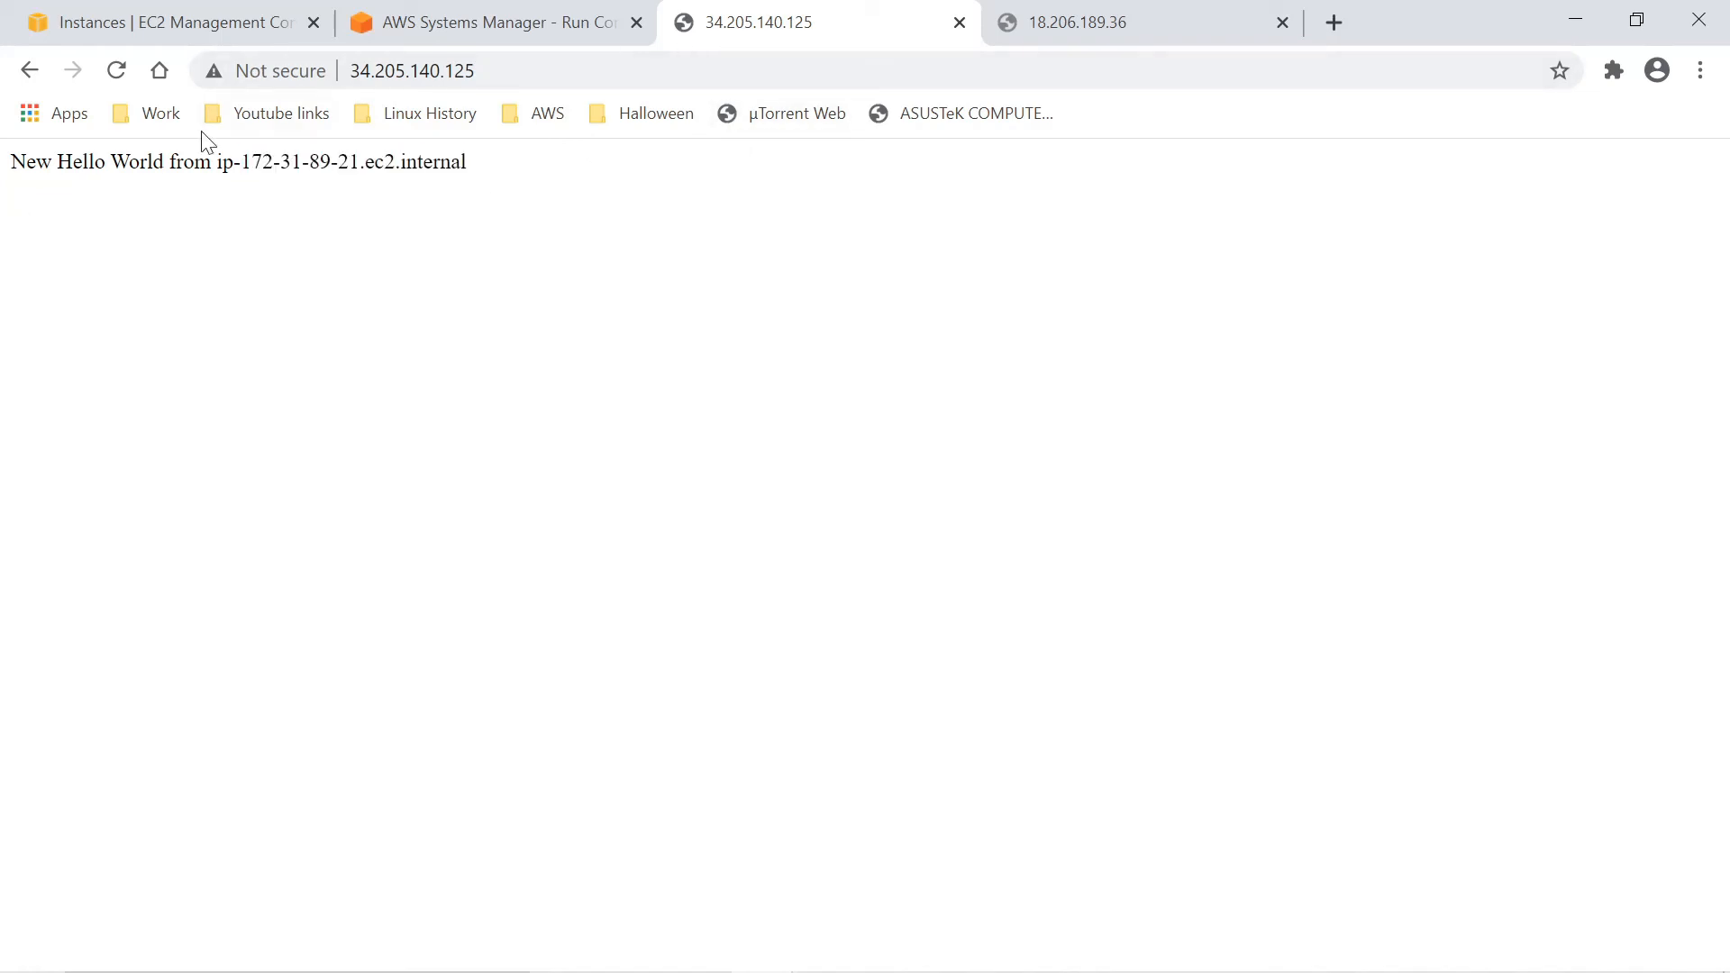
click(1097, 23)
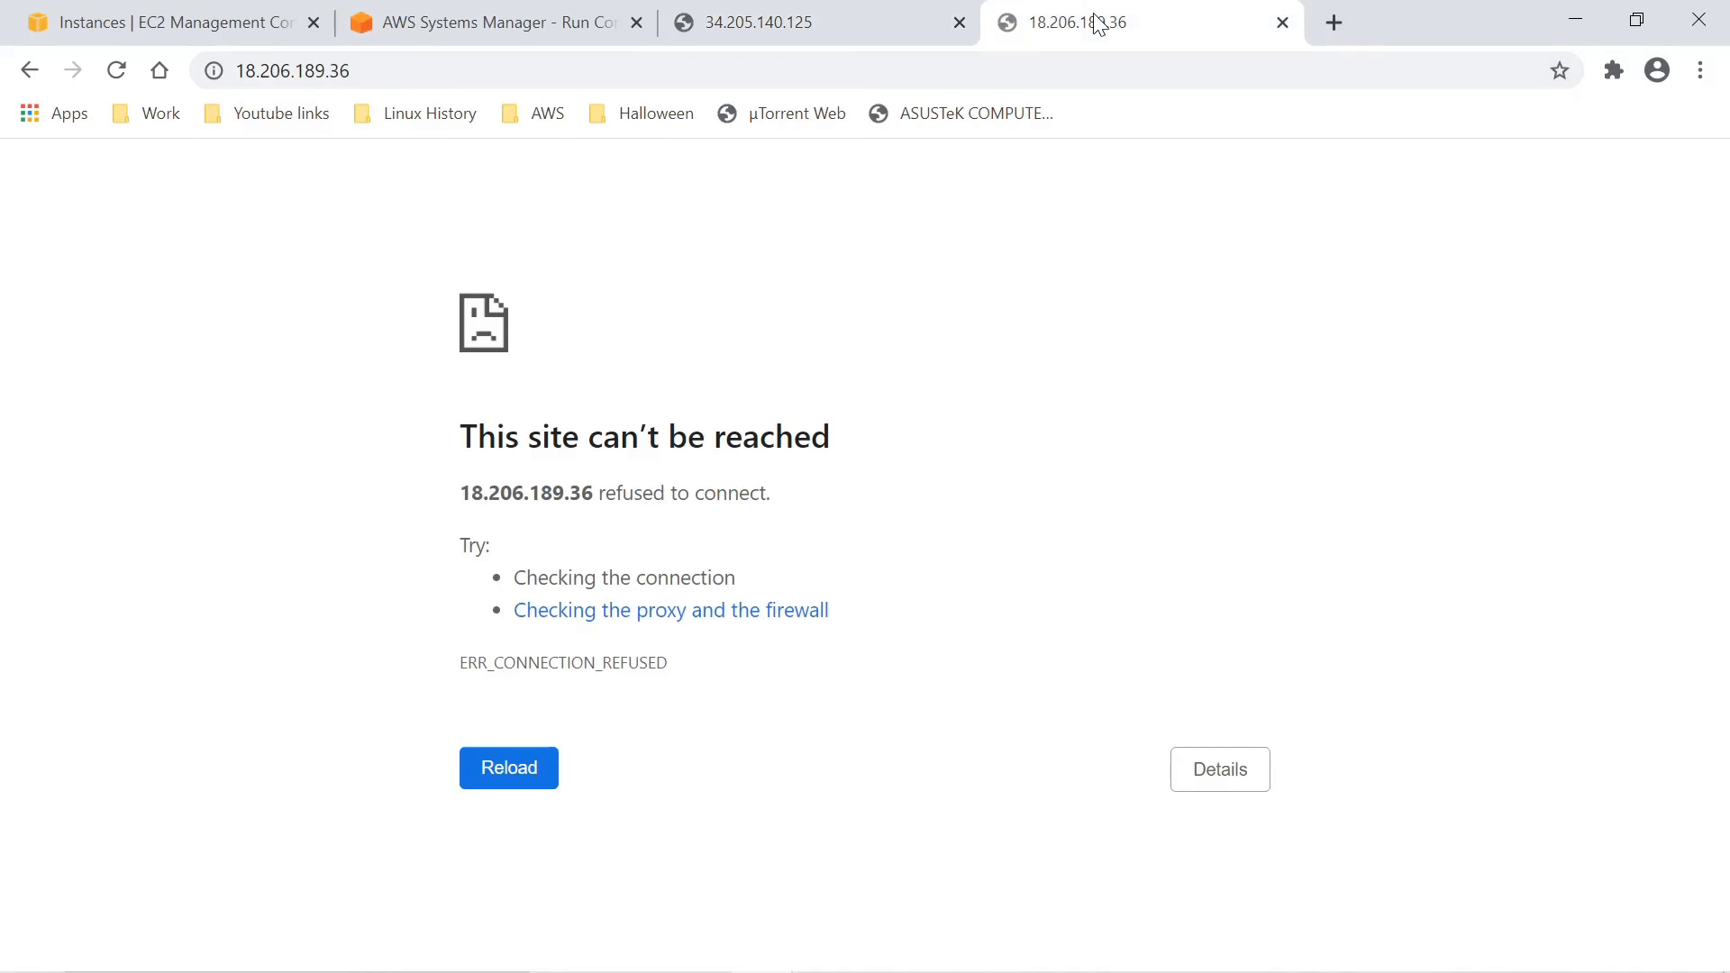
click(744, 20)
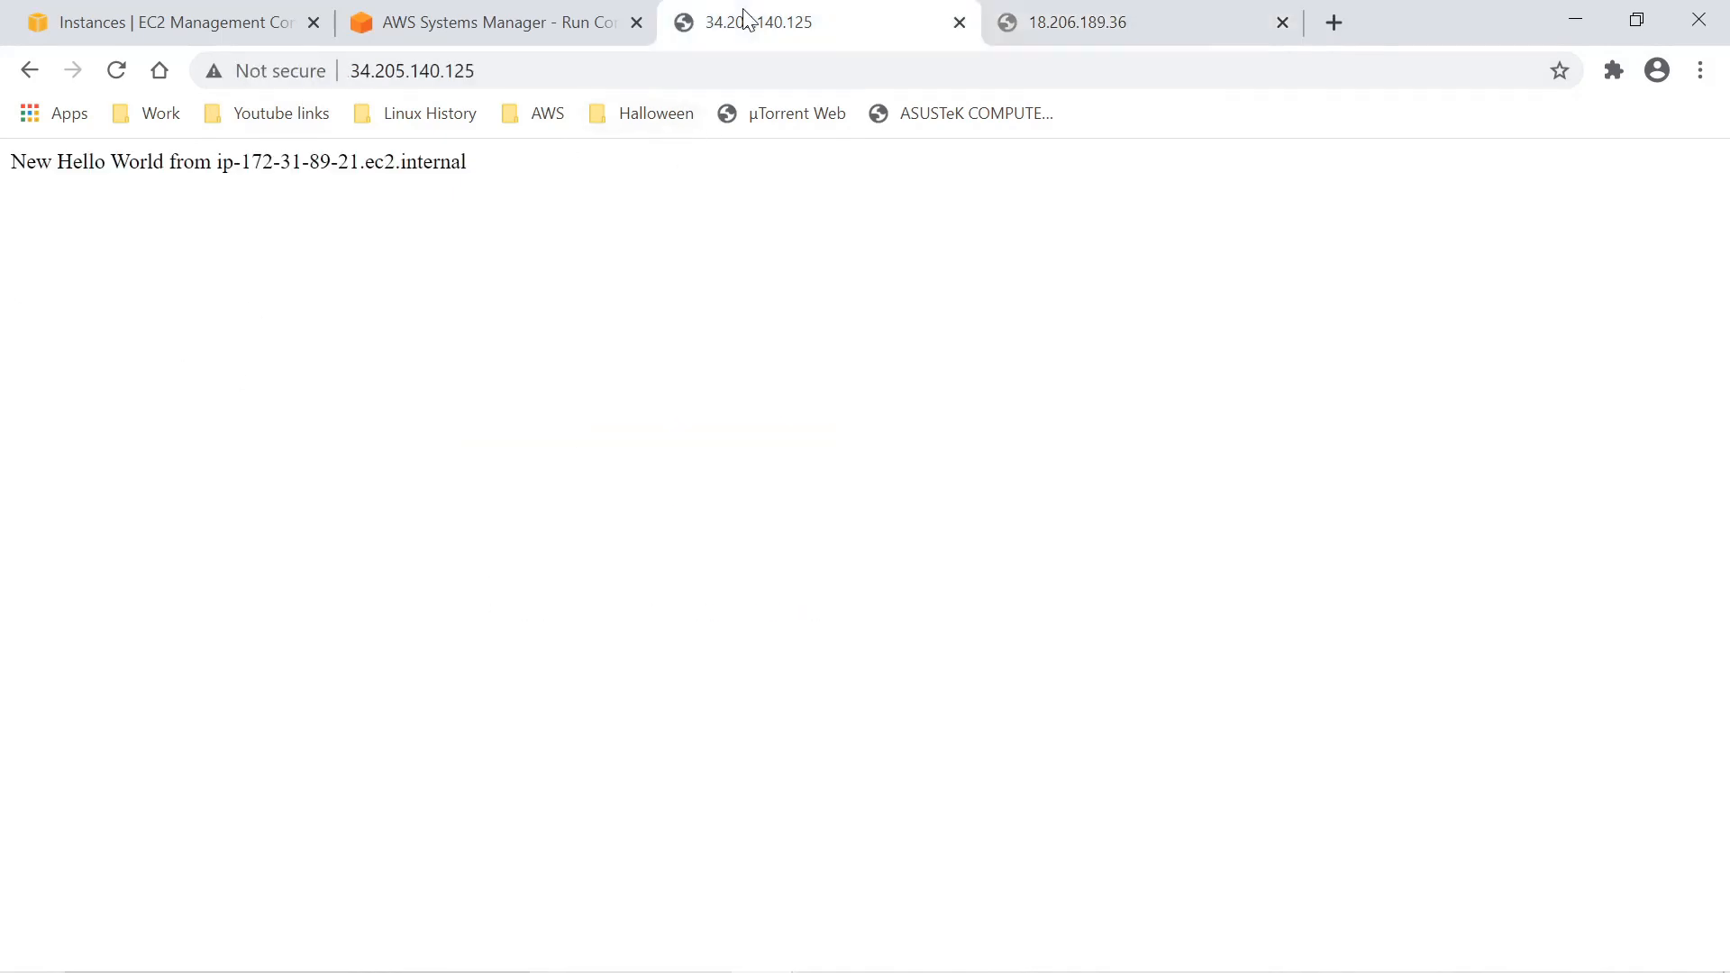
click(1101, 25)
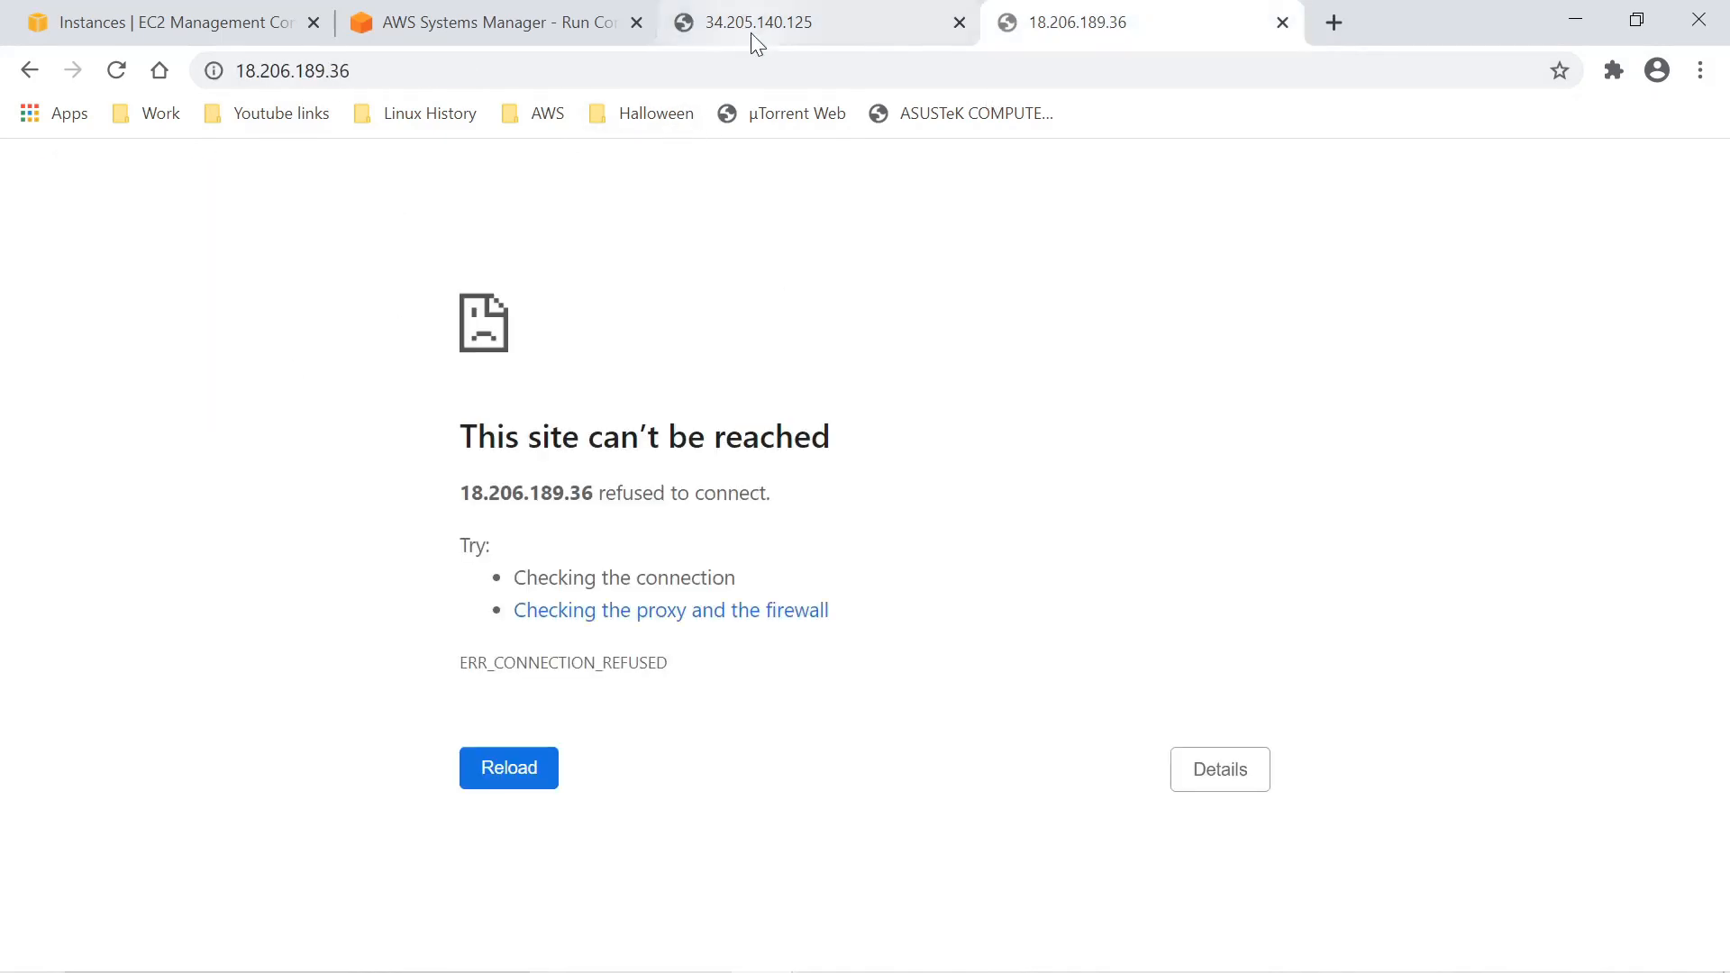
click(793, 22)
- Return to the Run Command details and check the status, start and finish times of both target instances
click(486, 11)
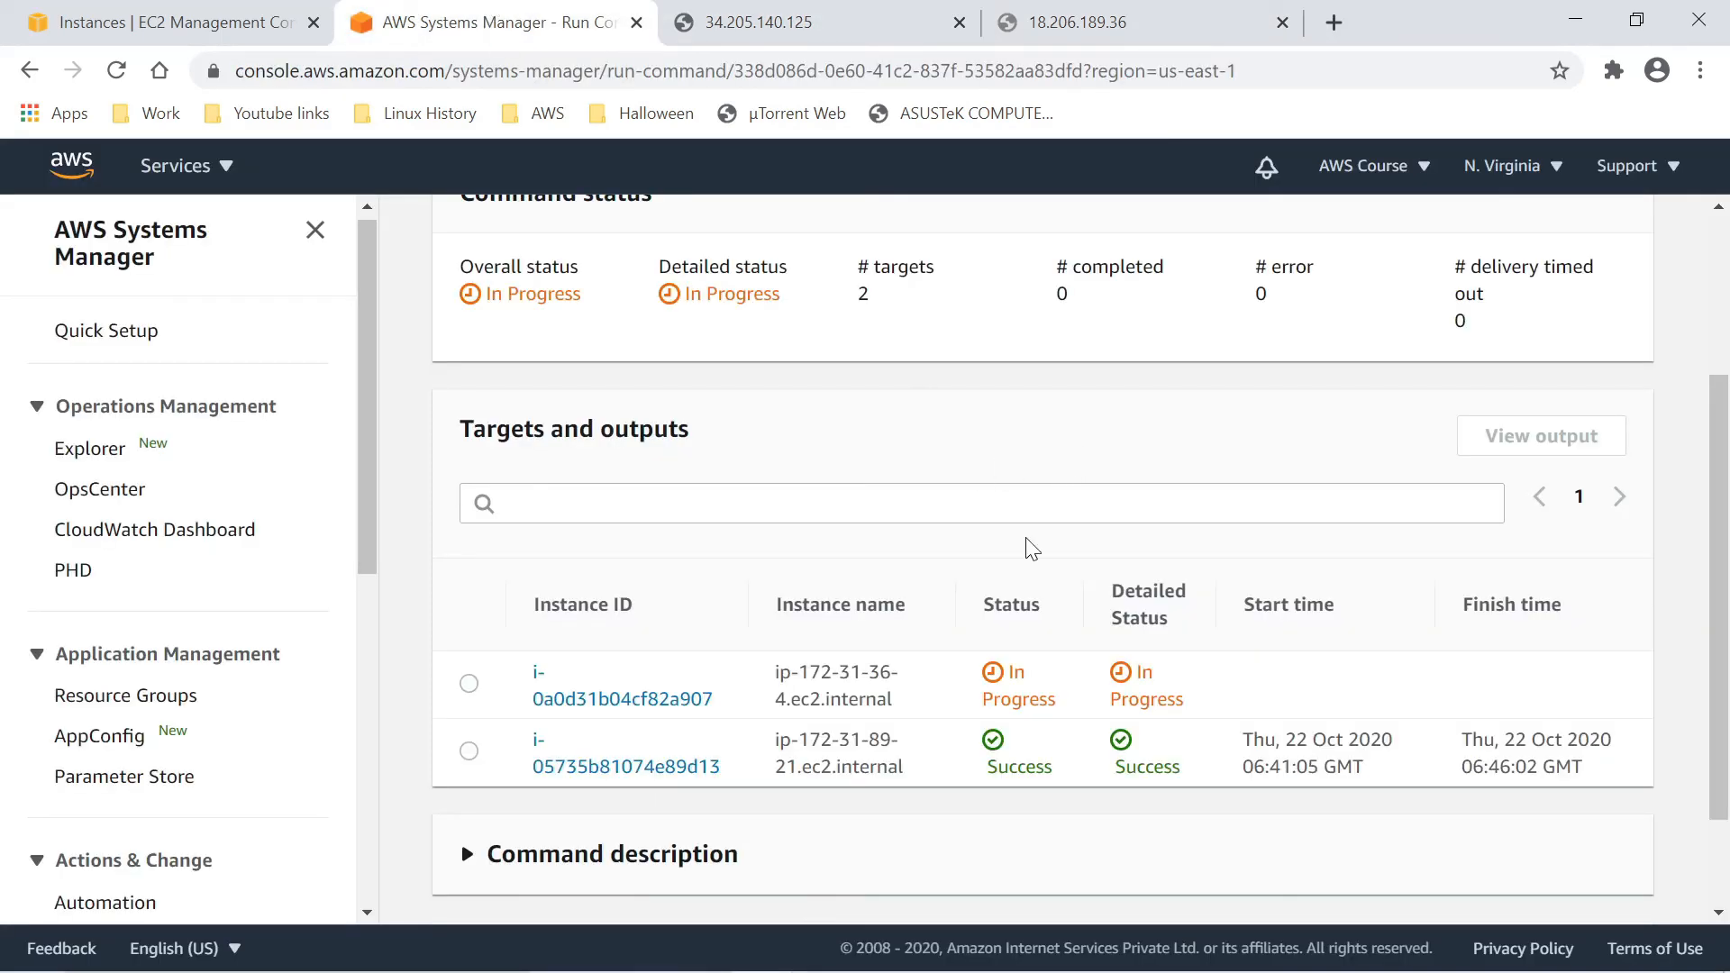
scroll(1045, 577, down, 2)
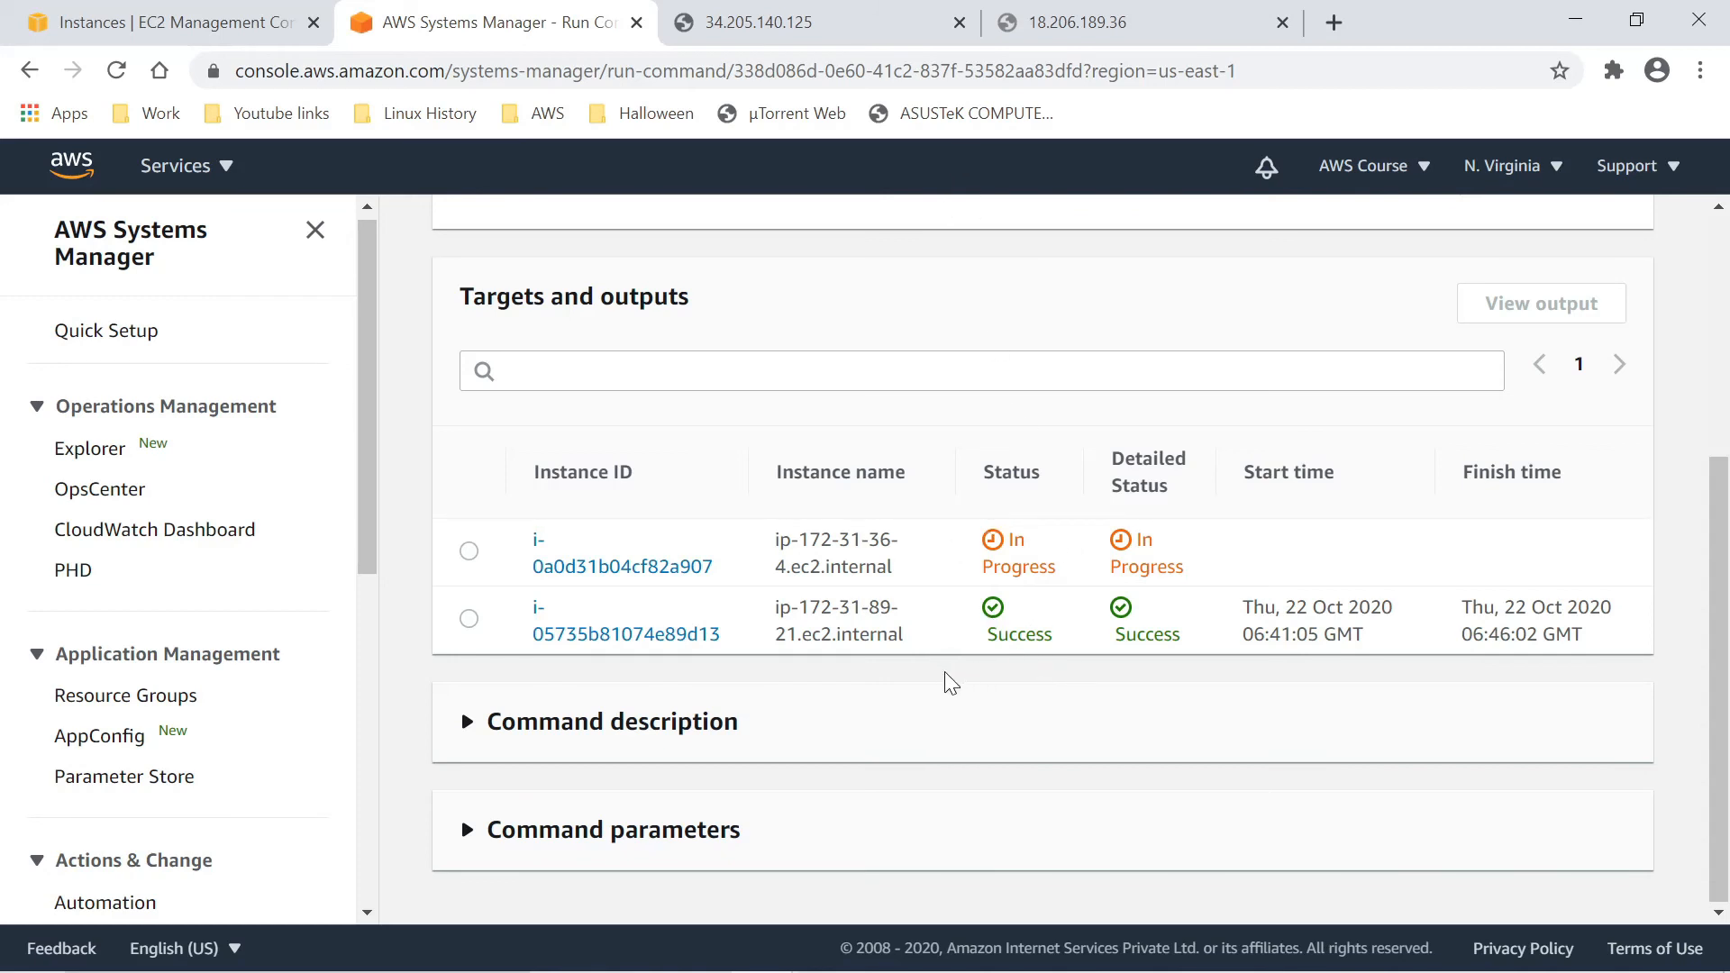
scroll(948, 683, up, 1)
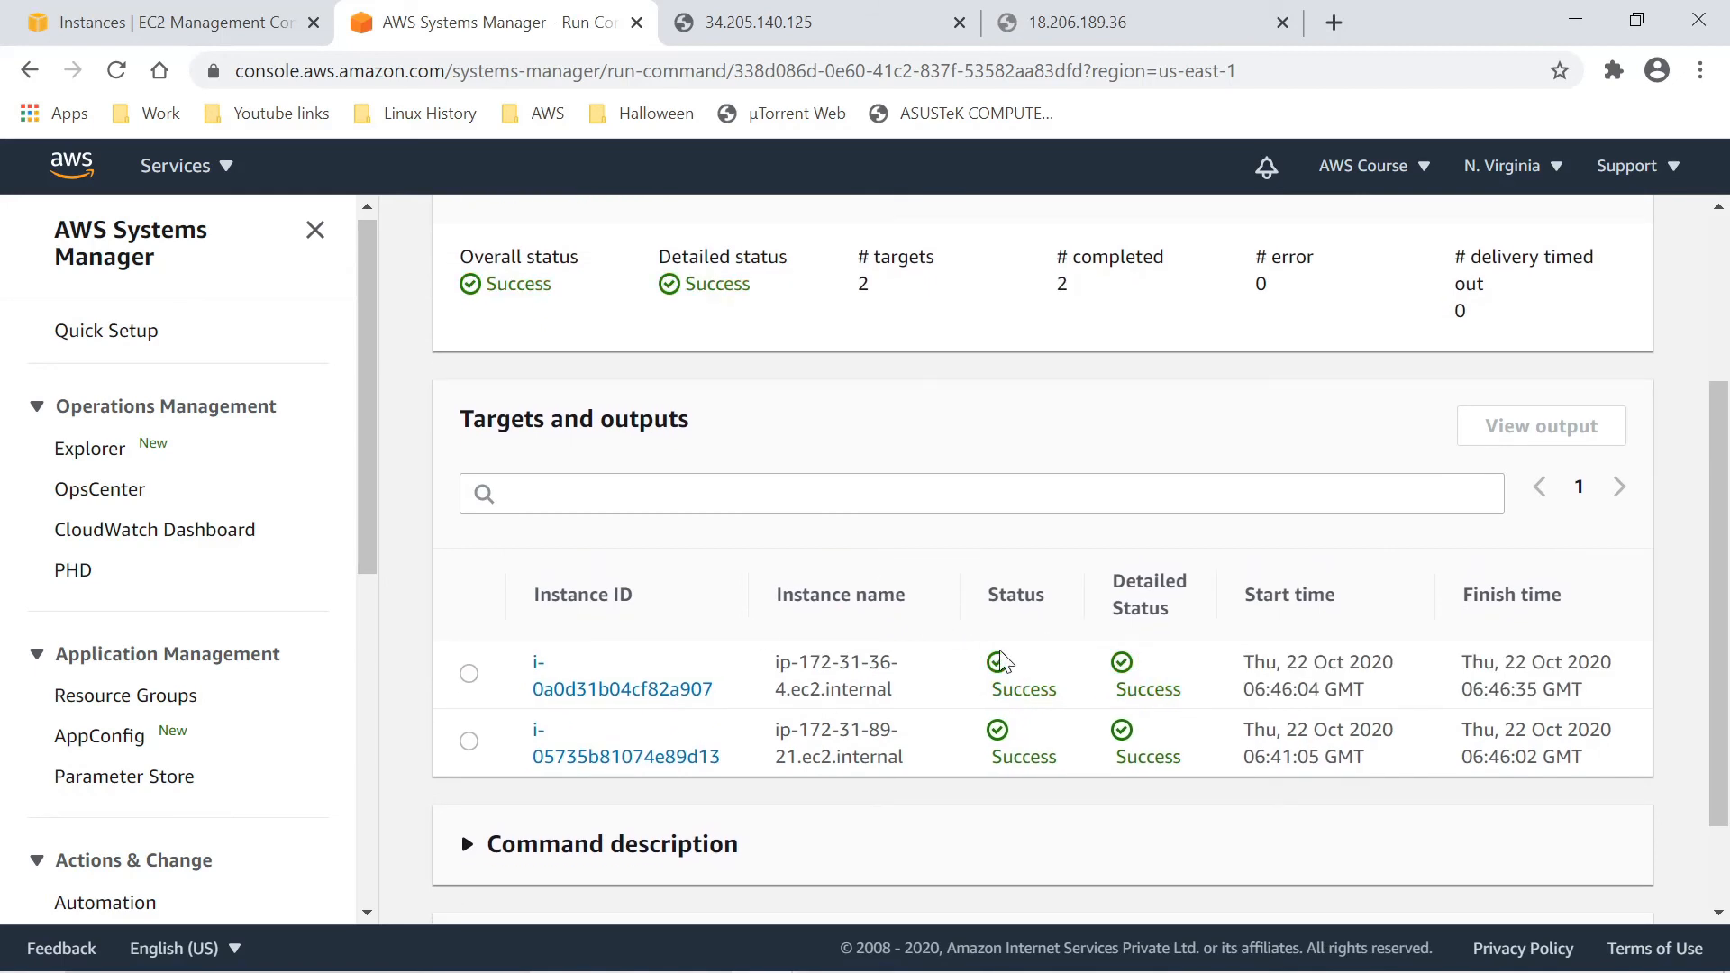
scroll(1074, 701, up, 2)
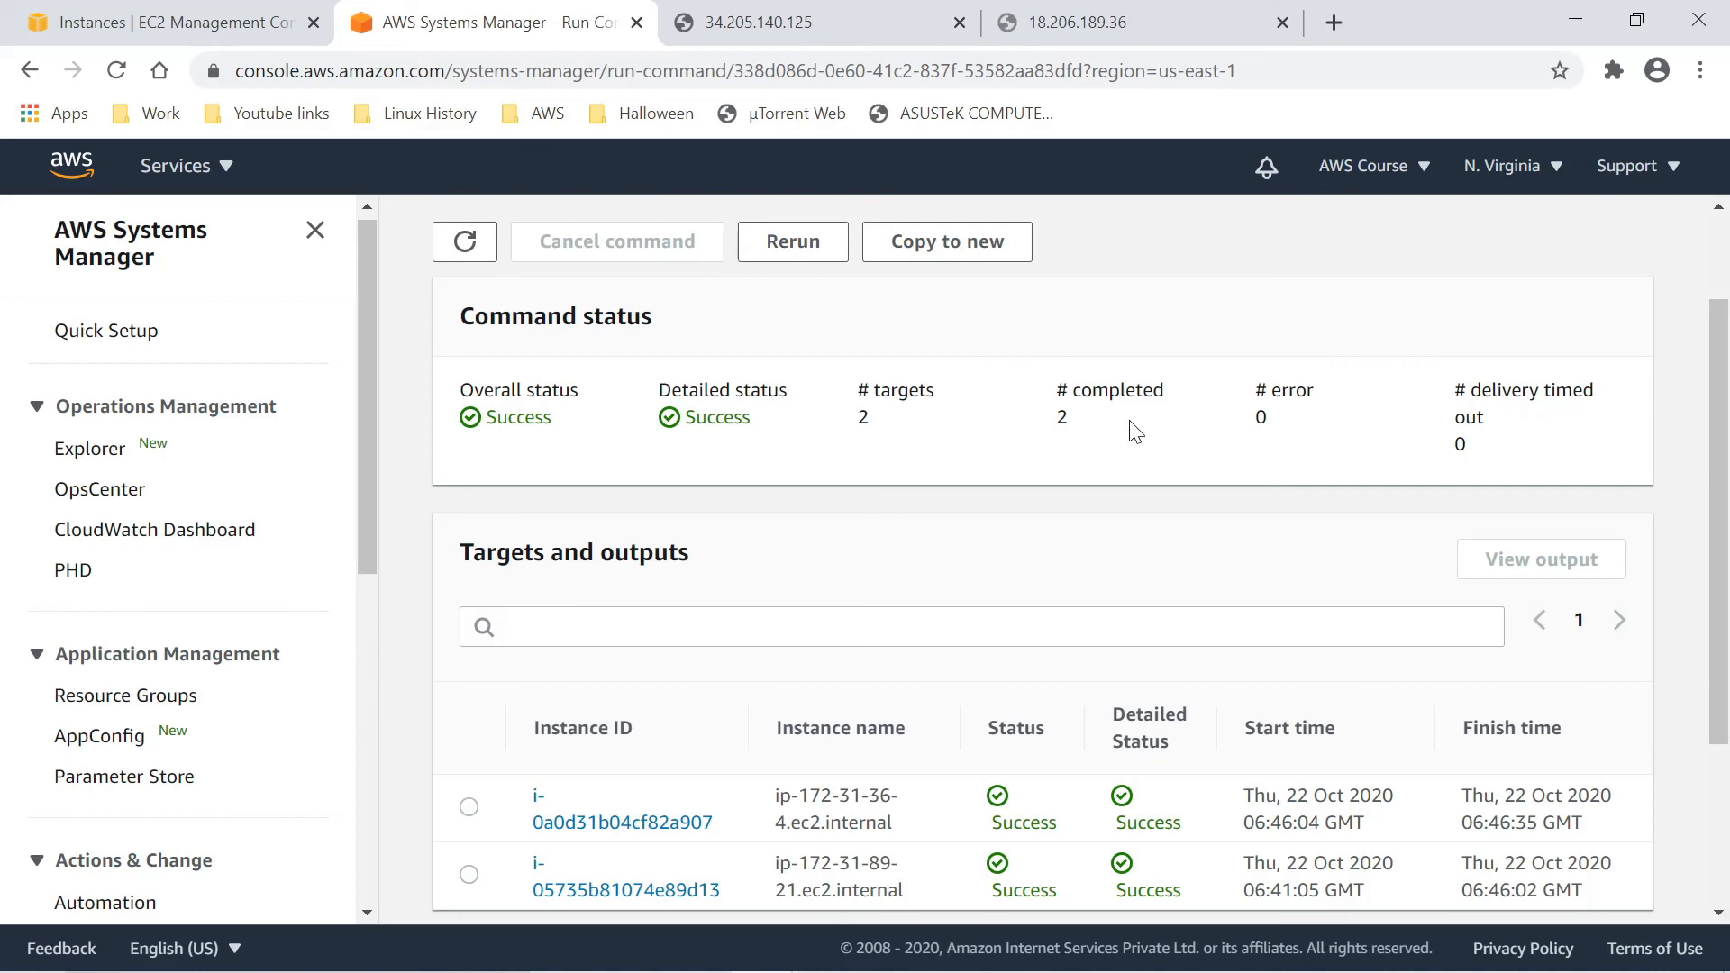
- Reload the web page at 18.206.189.36 and compare its message with the page at 34.205.140.125
click(1092, 27)
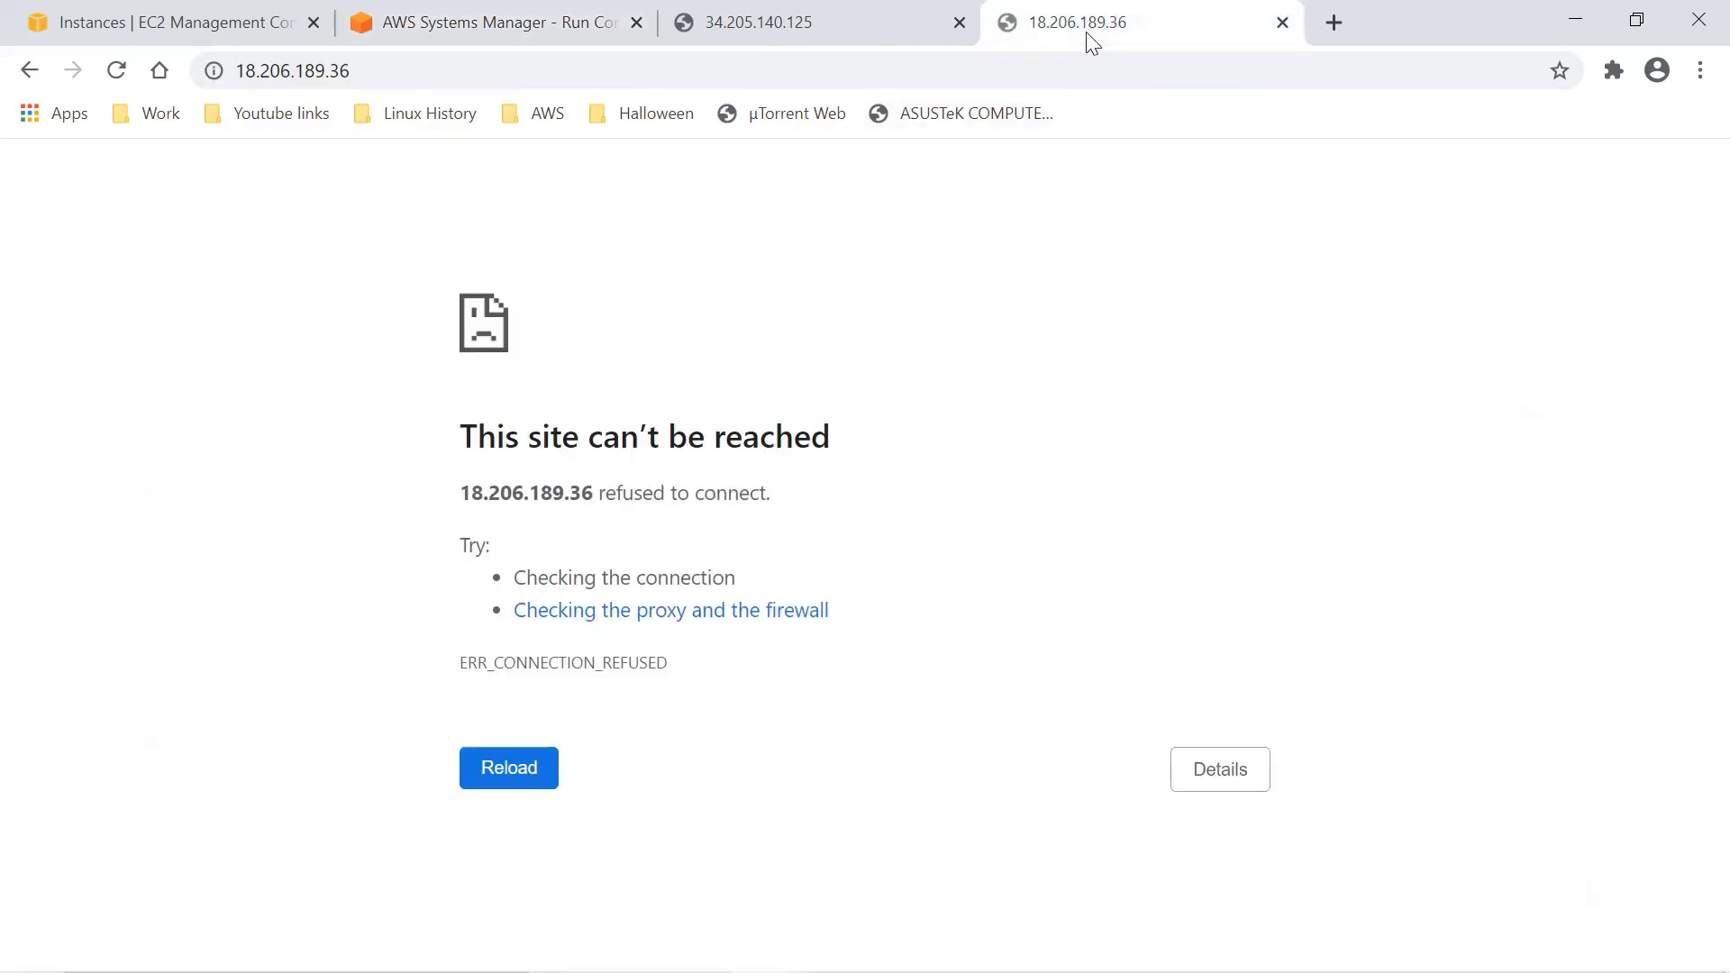
click(117, 71)
click(117, 70)
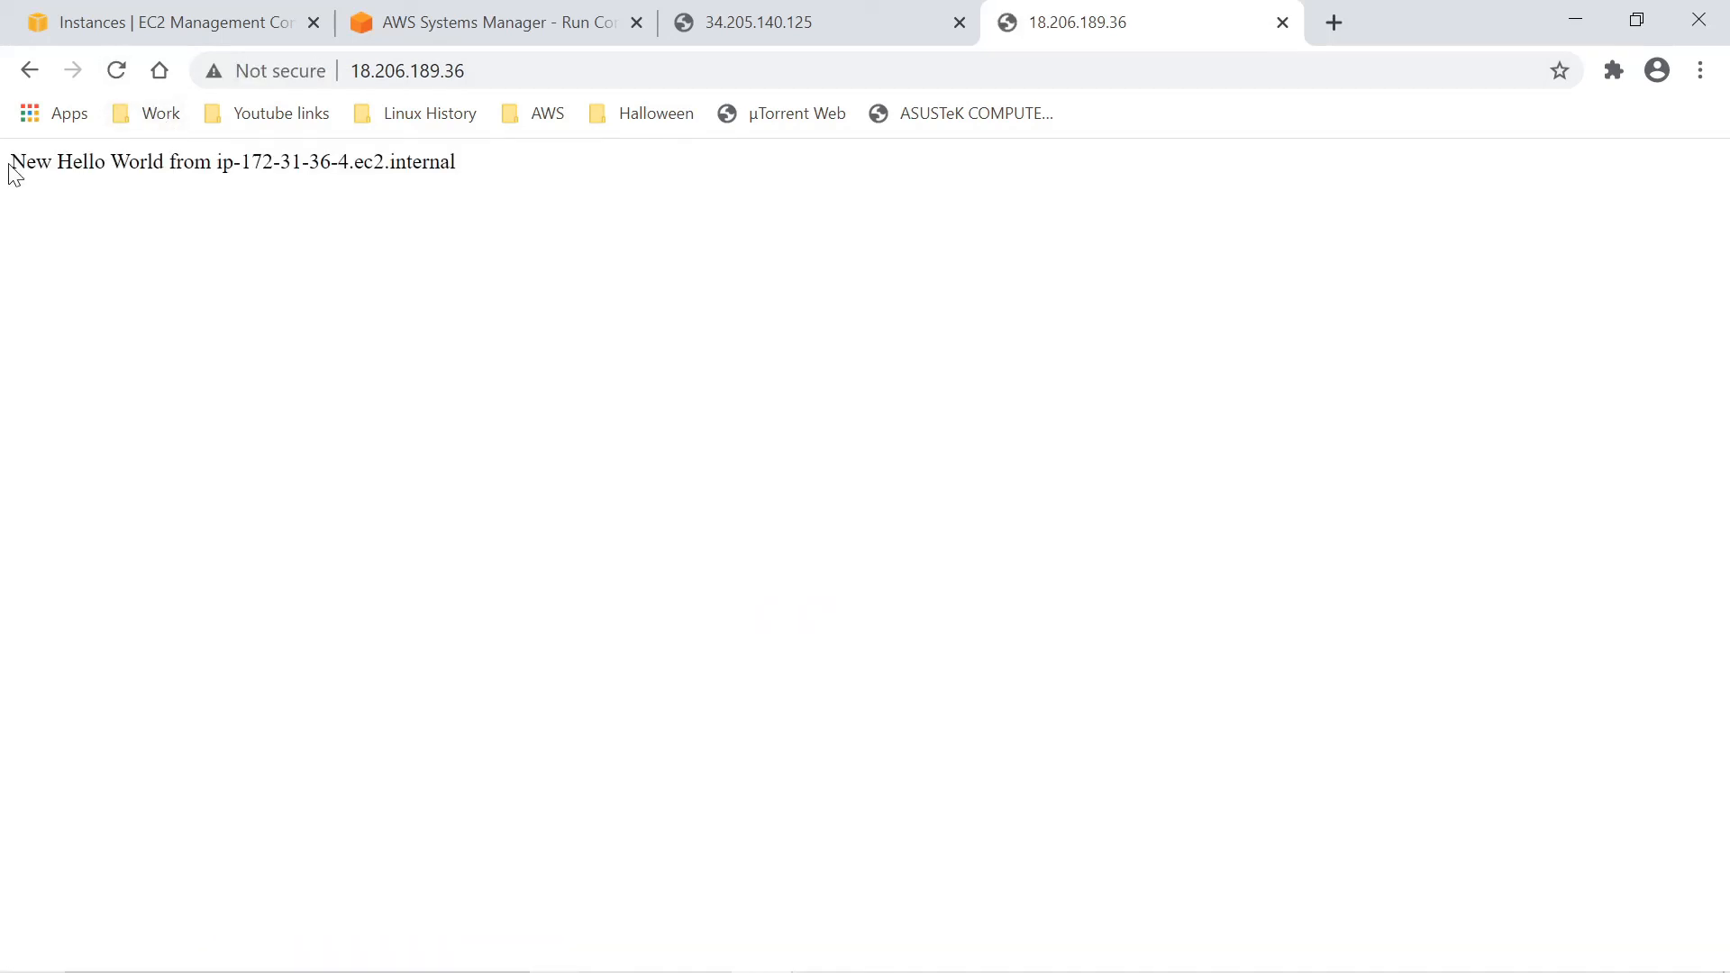
drag(10, 162, 475, 166)
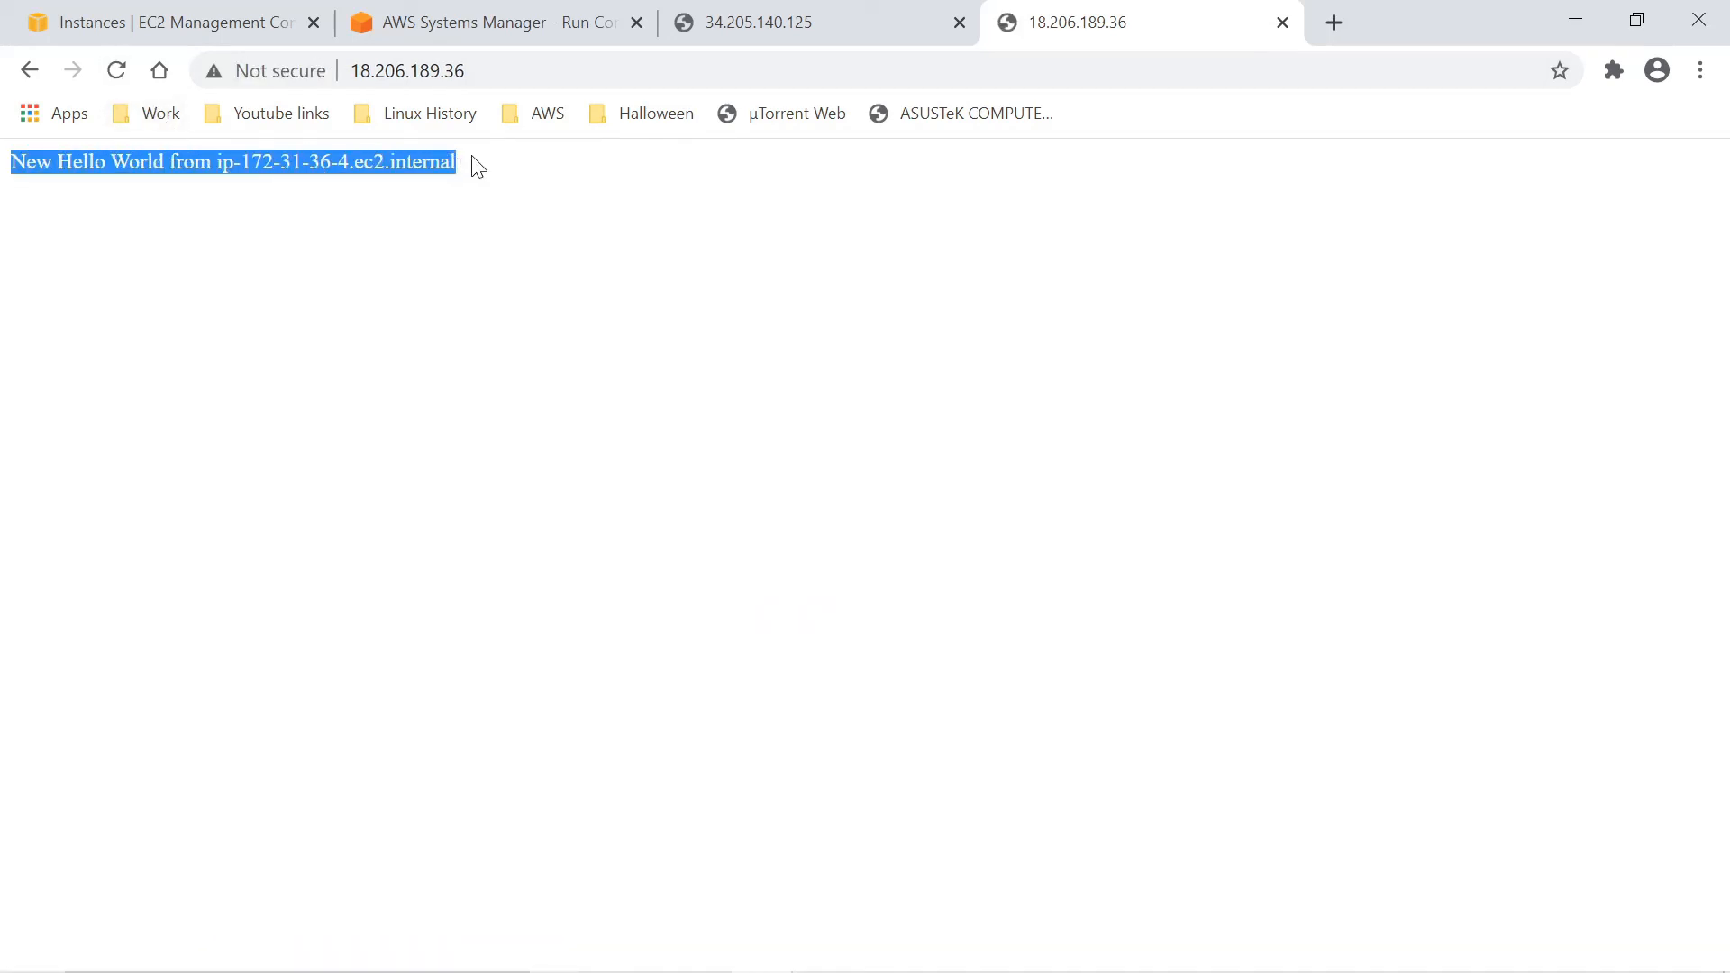
click(487, 168)
click(754, 11)
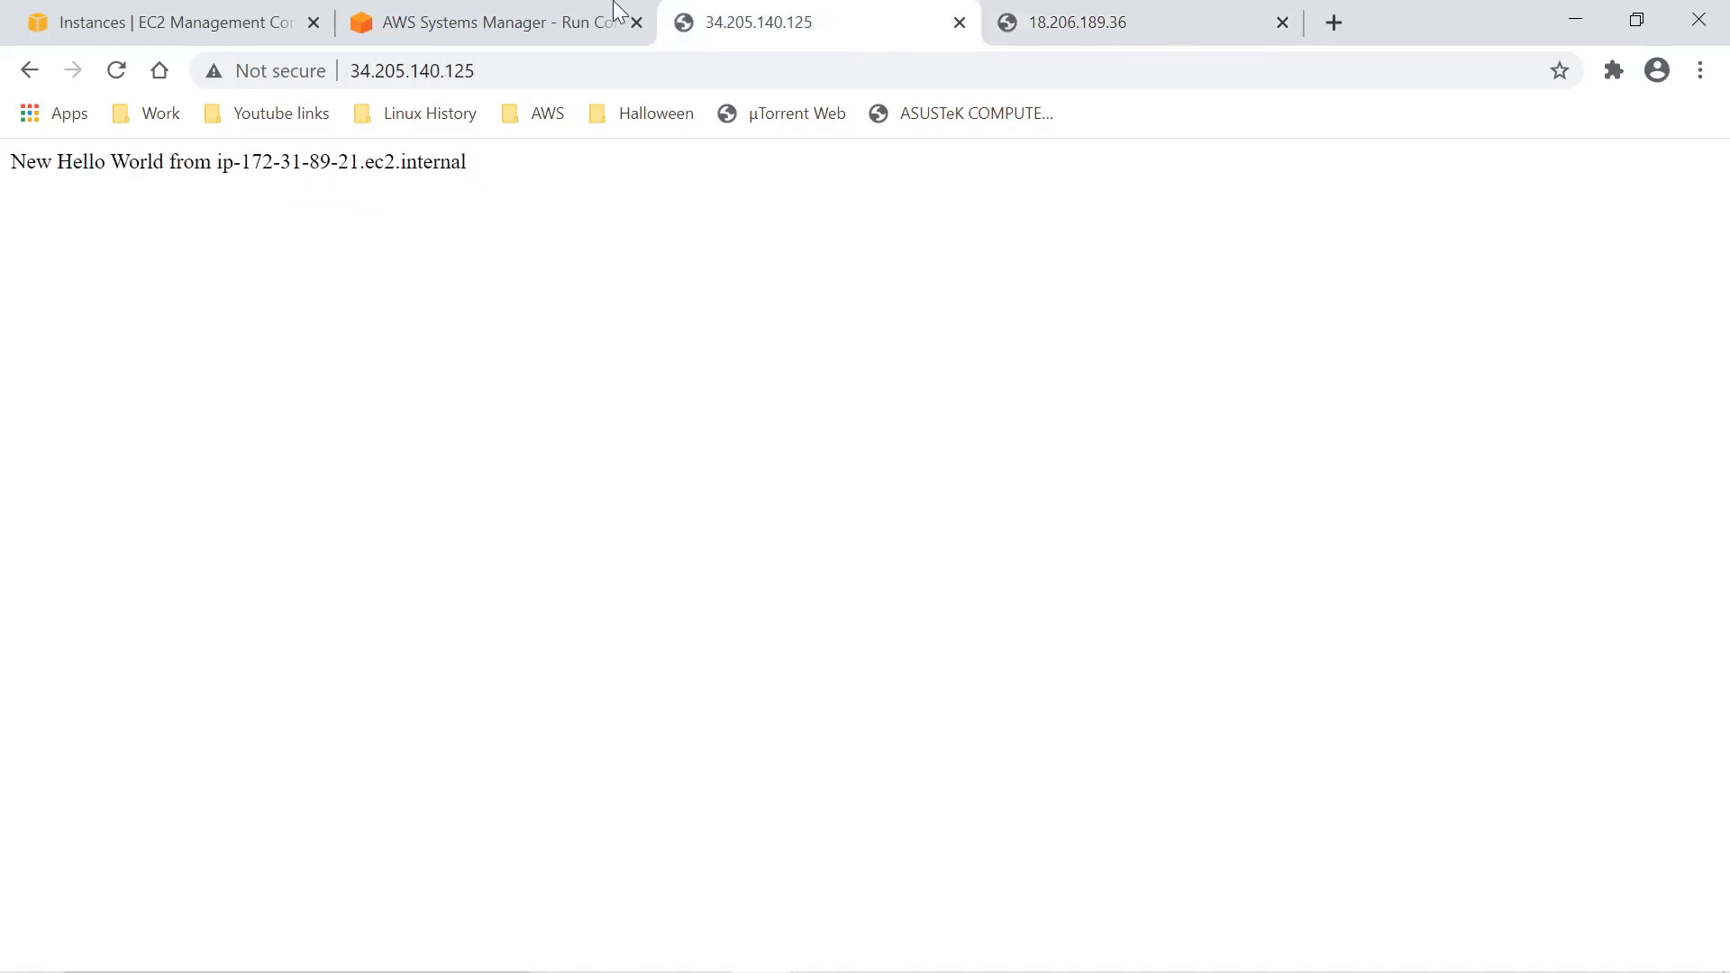
- Review the development servers in the EC2 instance list, then recheck the Run Command targets and outputs
click(189, 20)
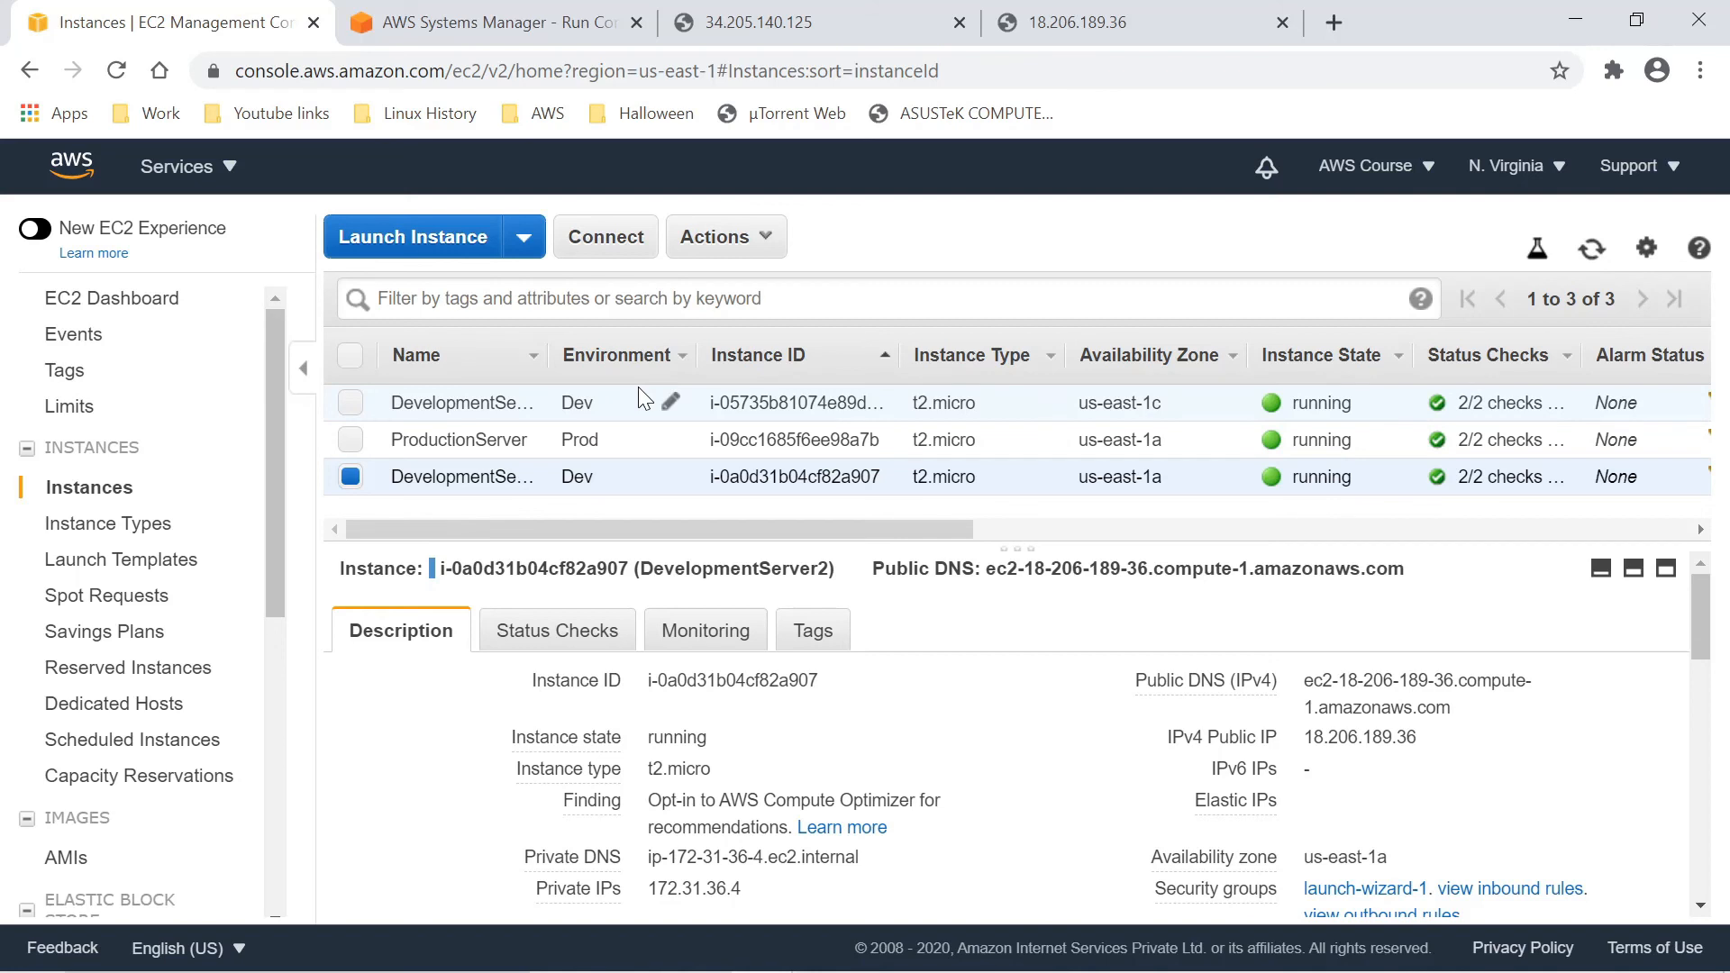
click(780, 27)
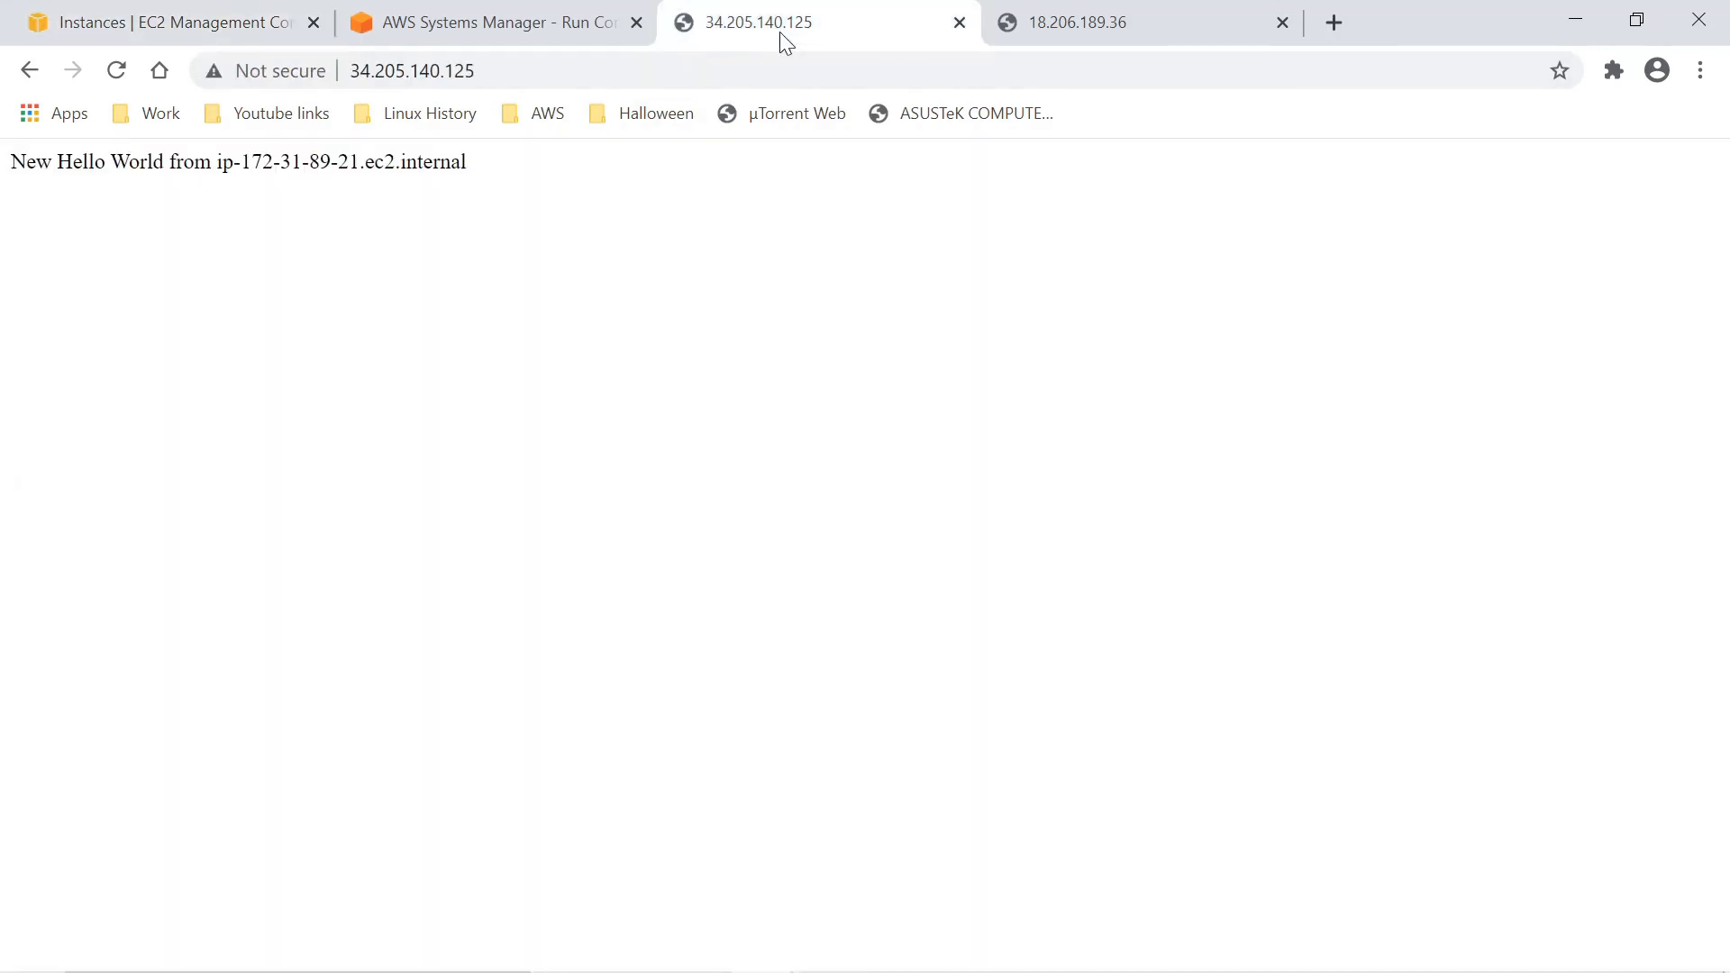
click(471, 27)
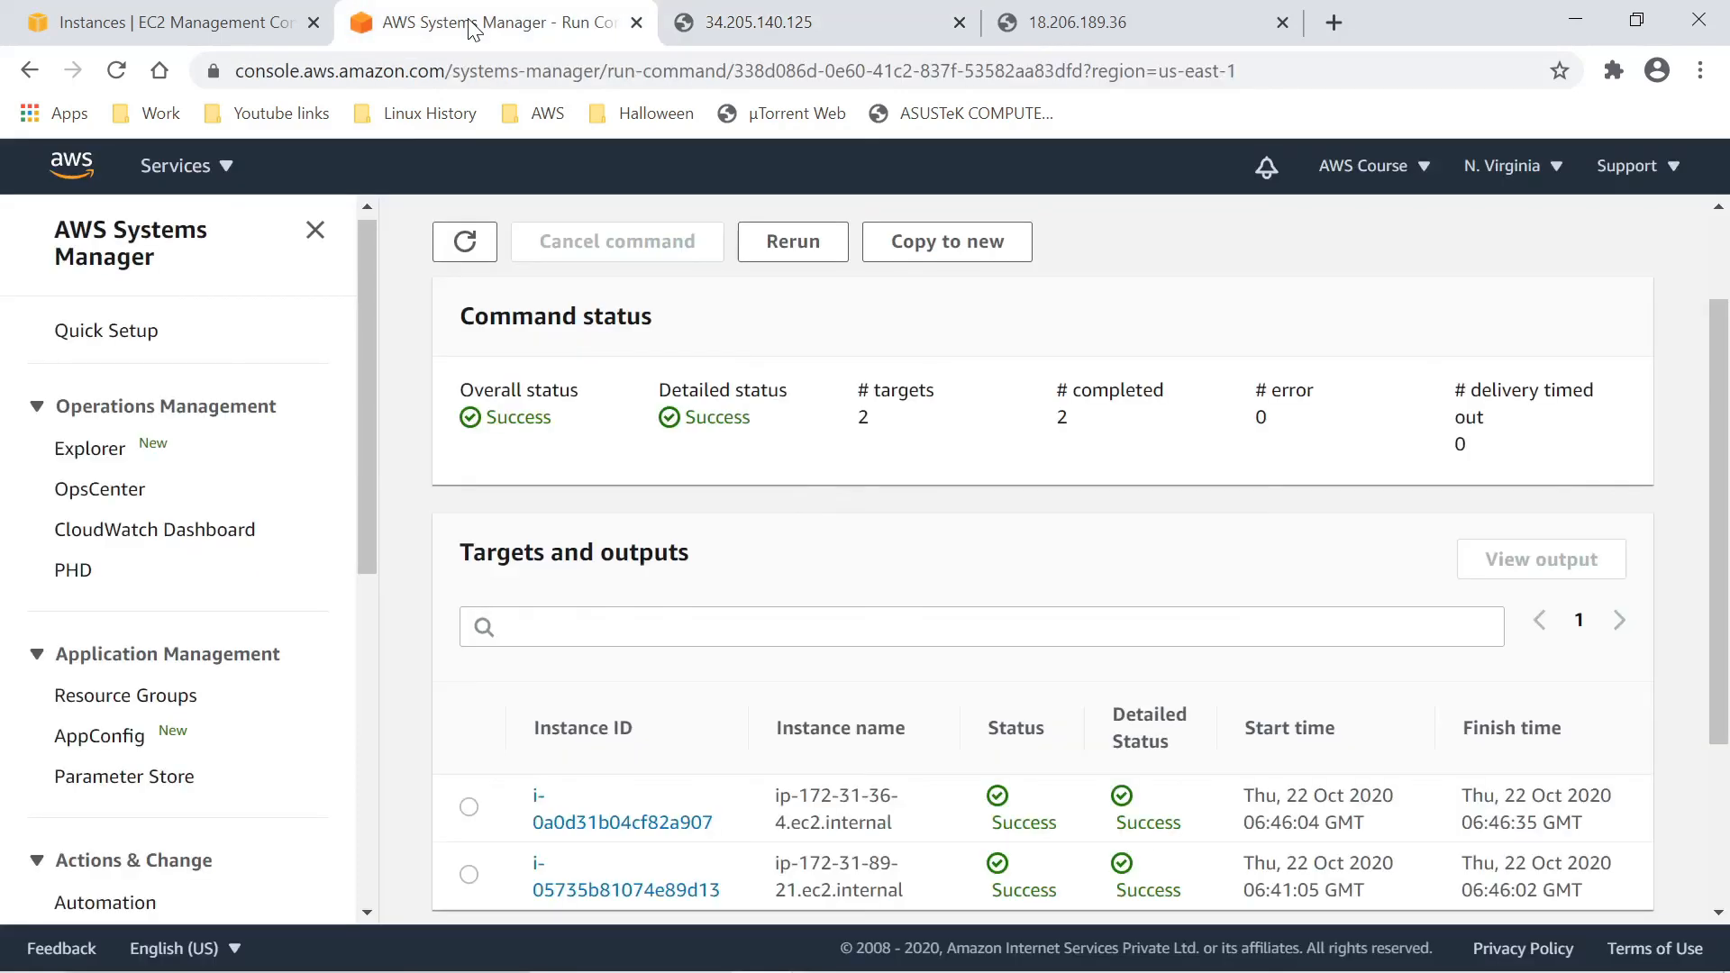
scroll(737, 488, down, 3)
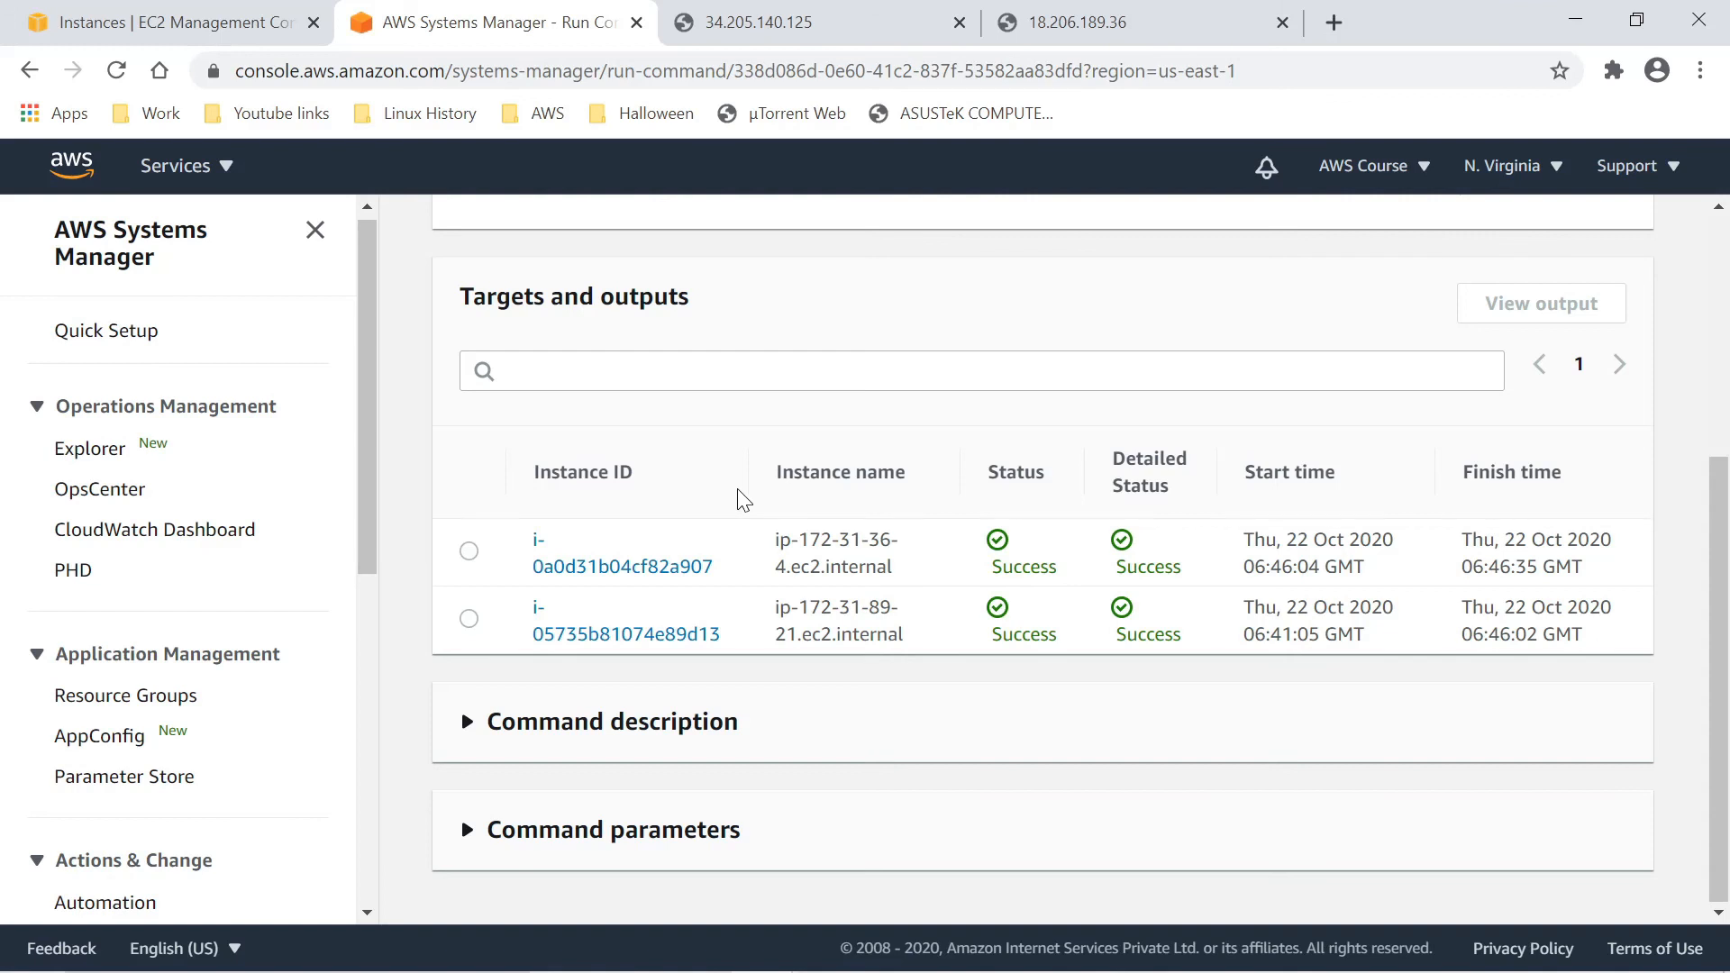
- Look through the Systems Manager feature list, from Operations Management to Instances & Nodes and Shared Resources
scroll(270, 635, down, 4)
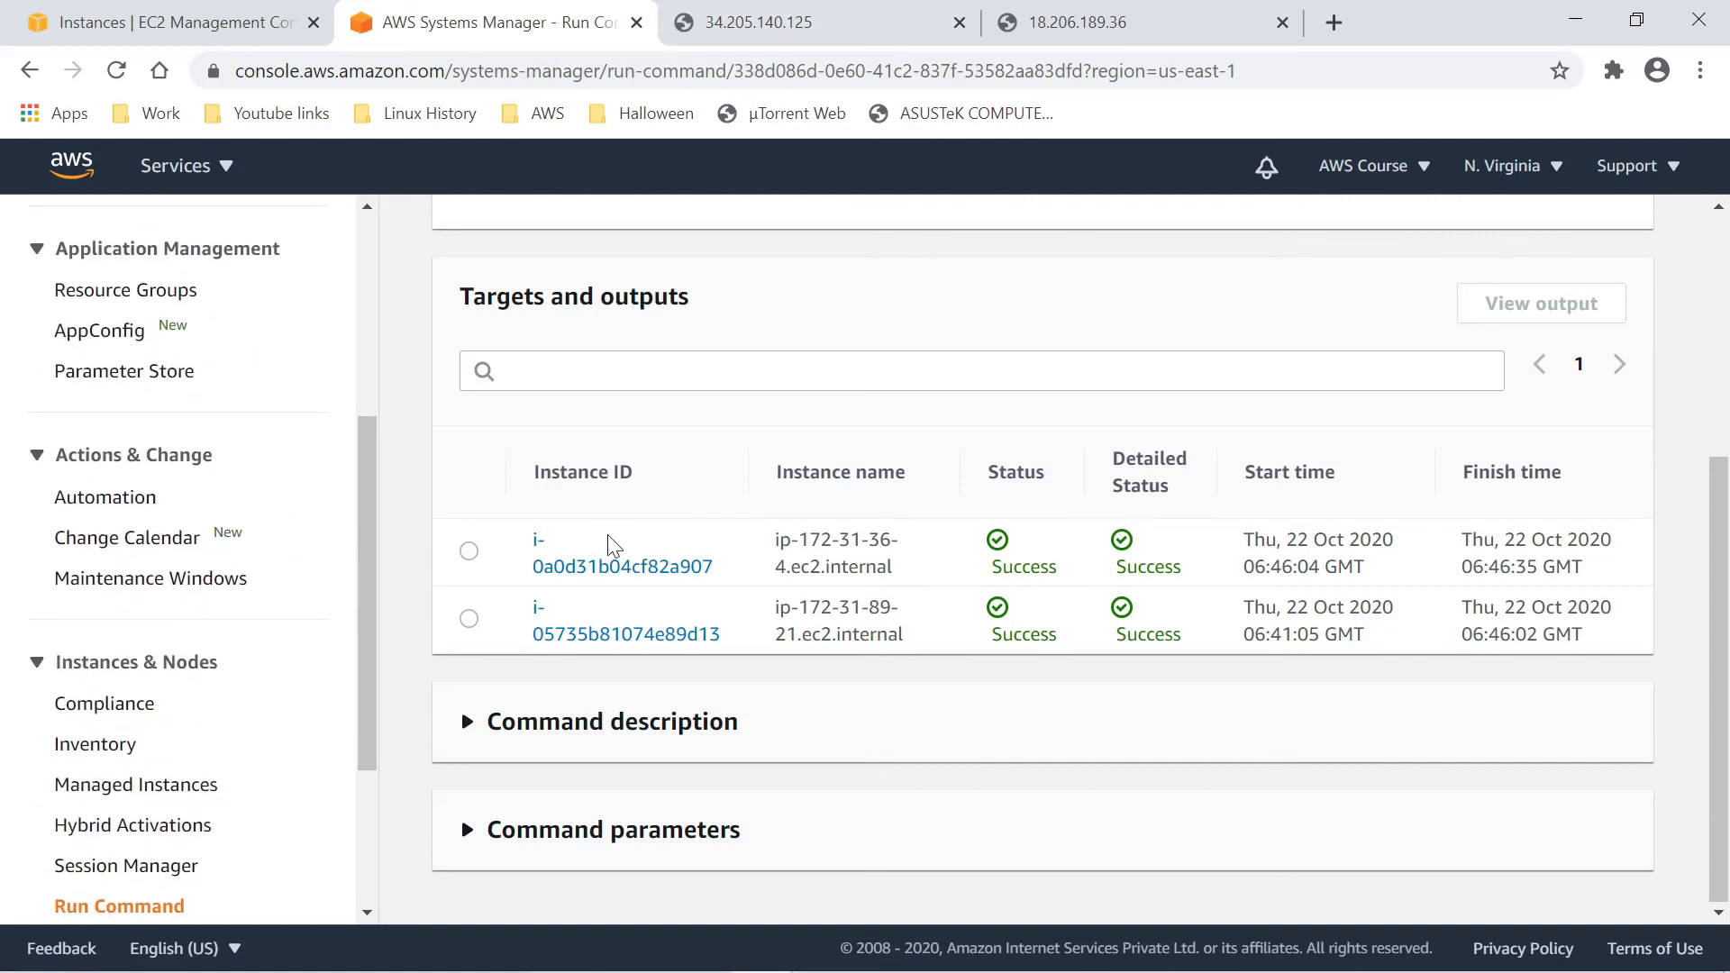
scroll(364, 581, down, 2)
scroll(375, 576, up, 4)
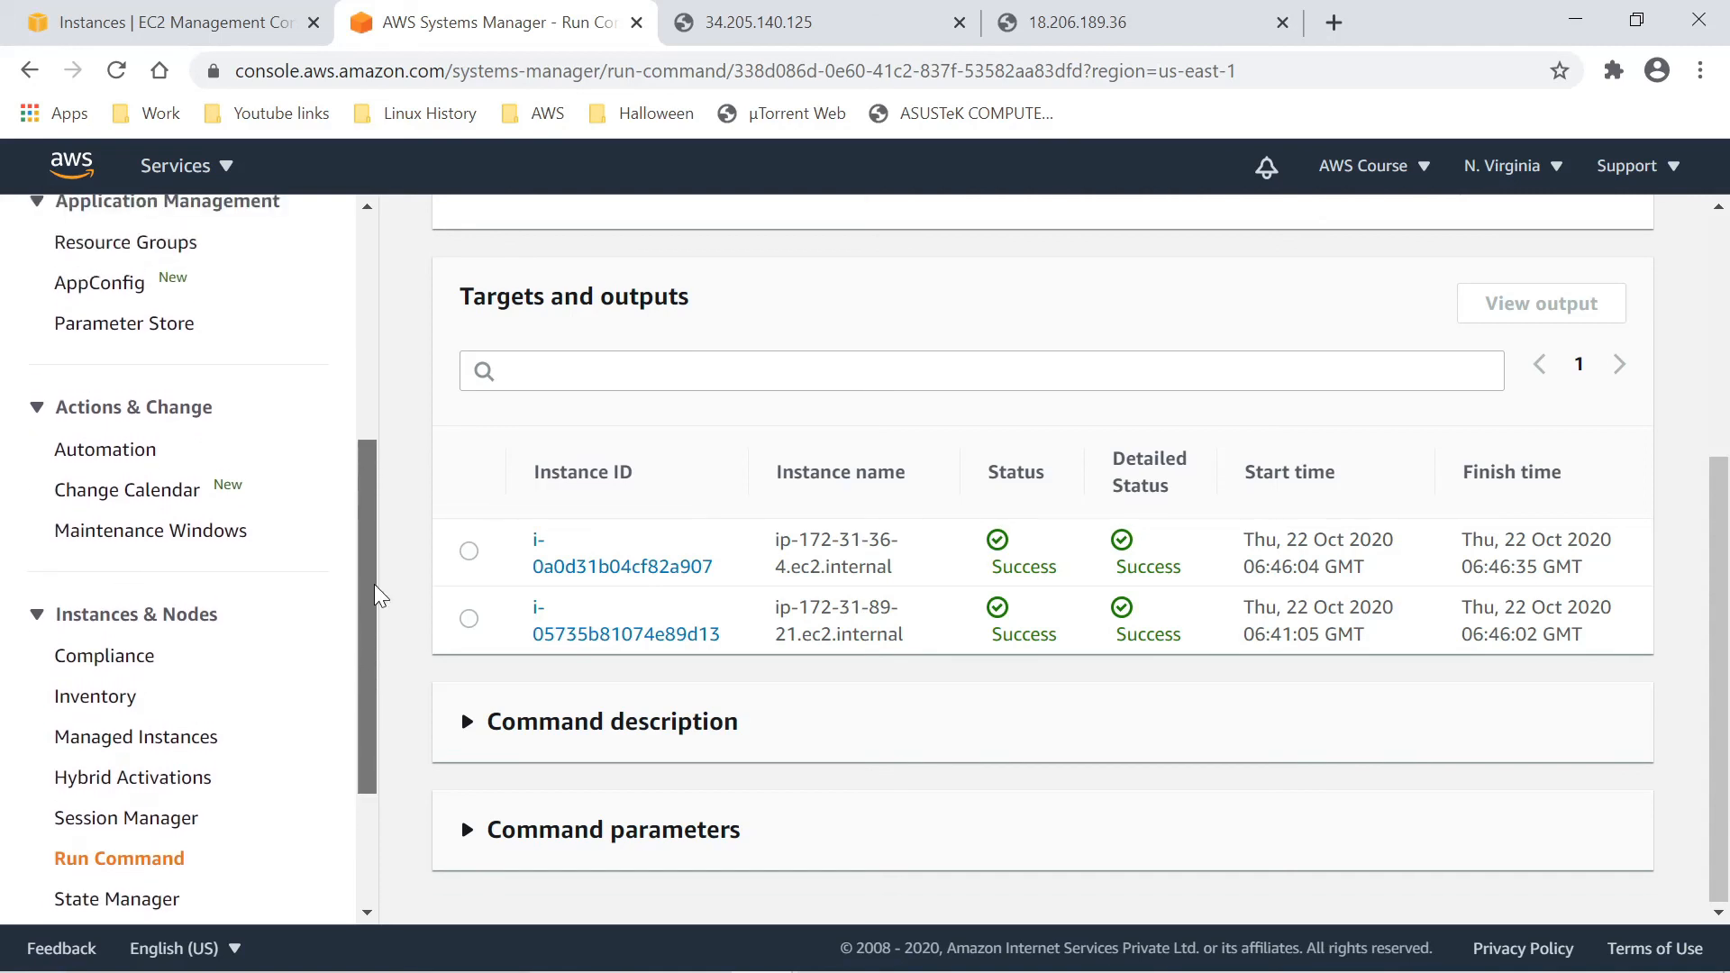
drag(379, 531, 369, 660)
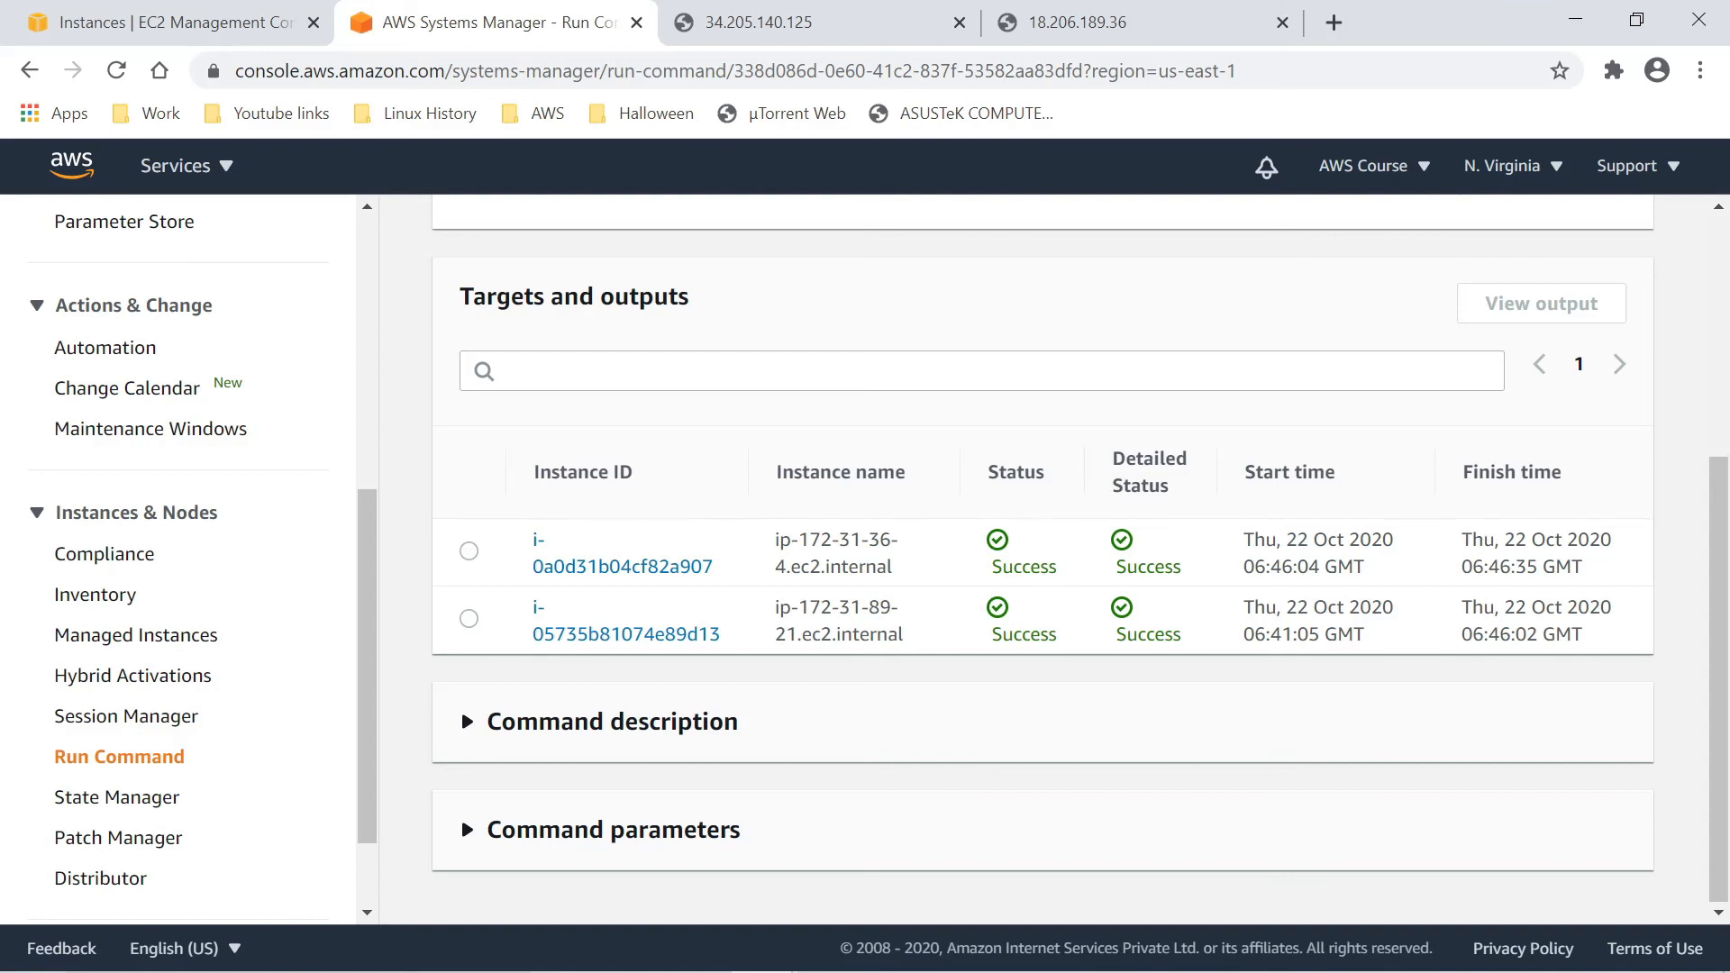
scroll(684, 502, up, 1)
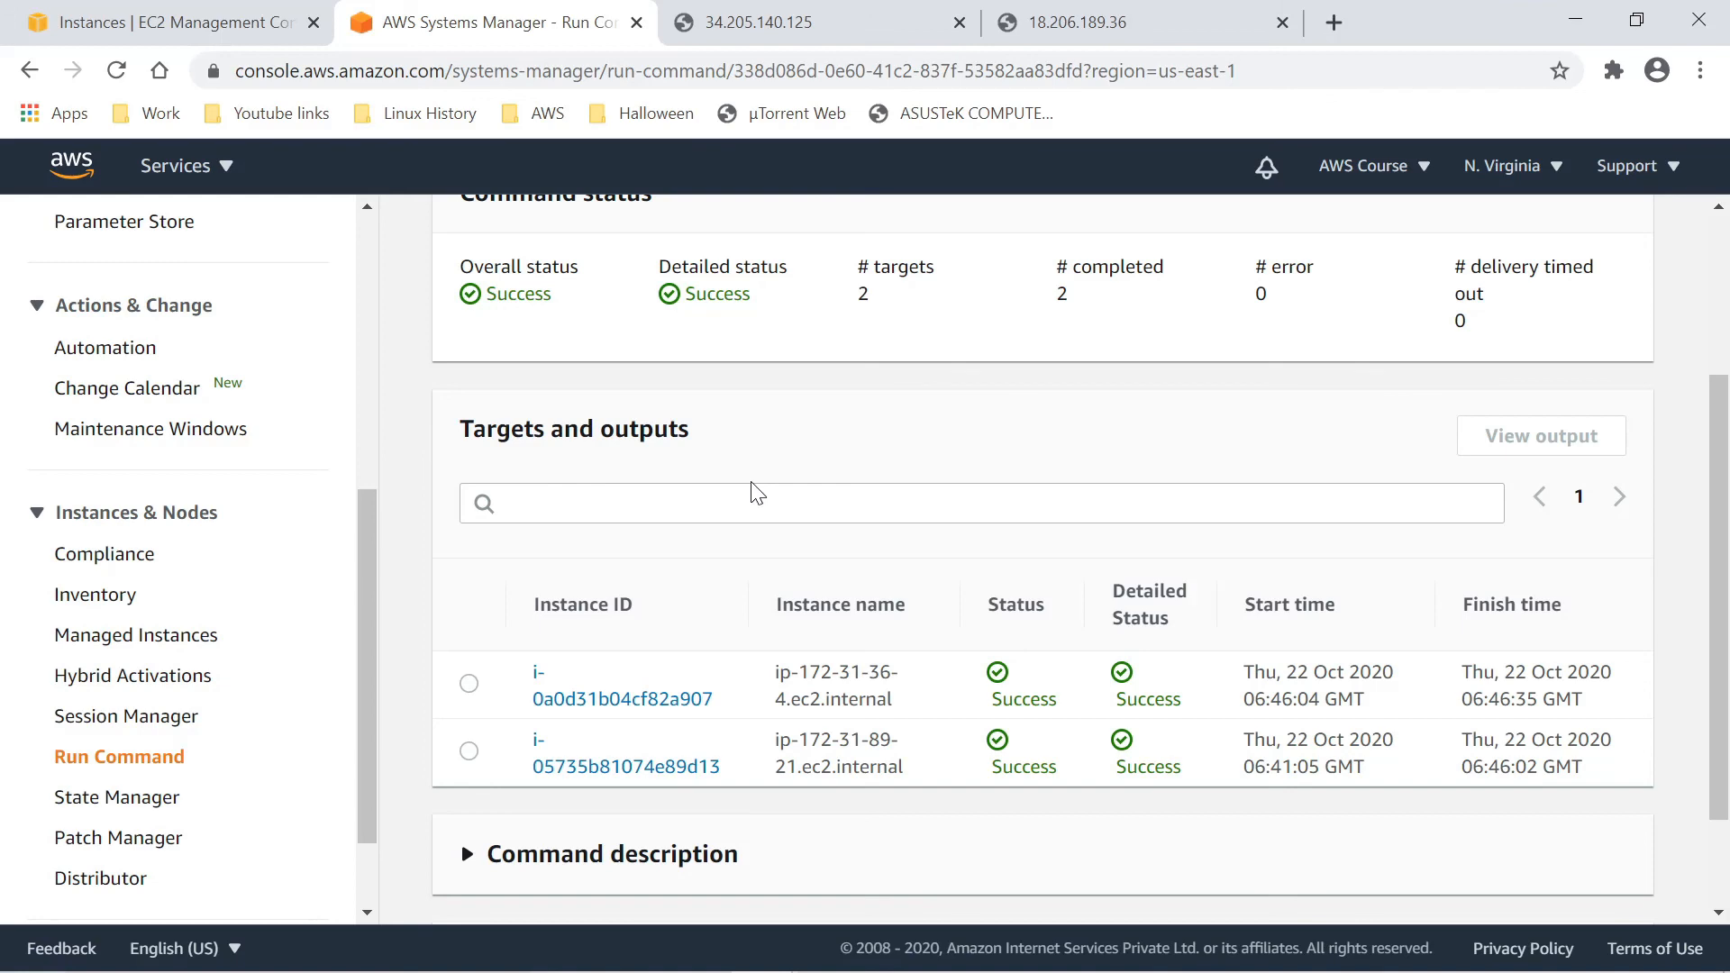
scroll(755, 491, up, 3)
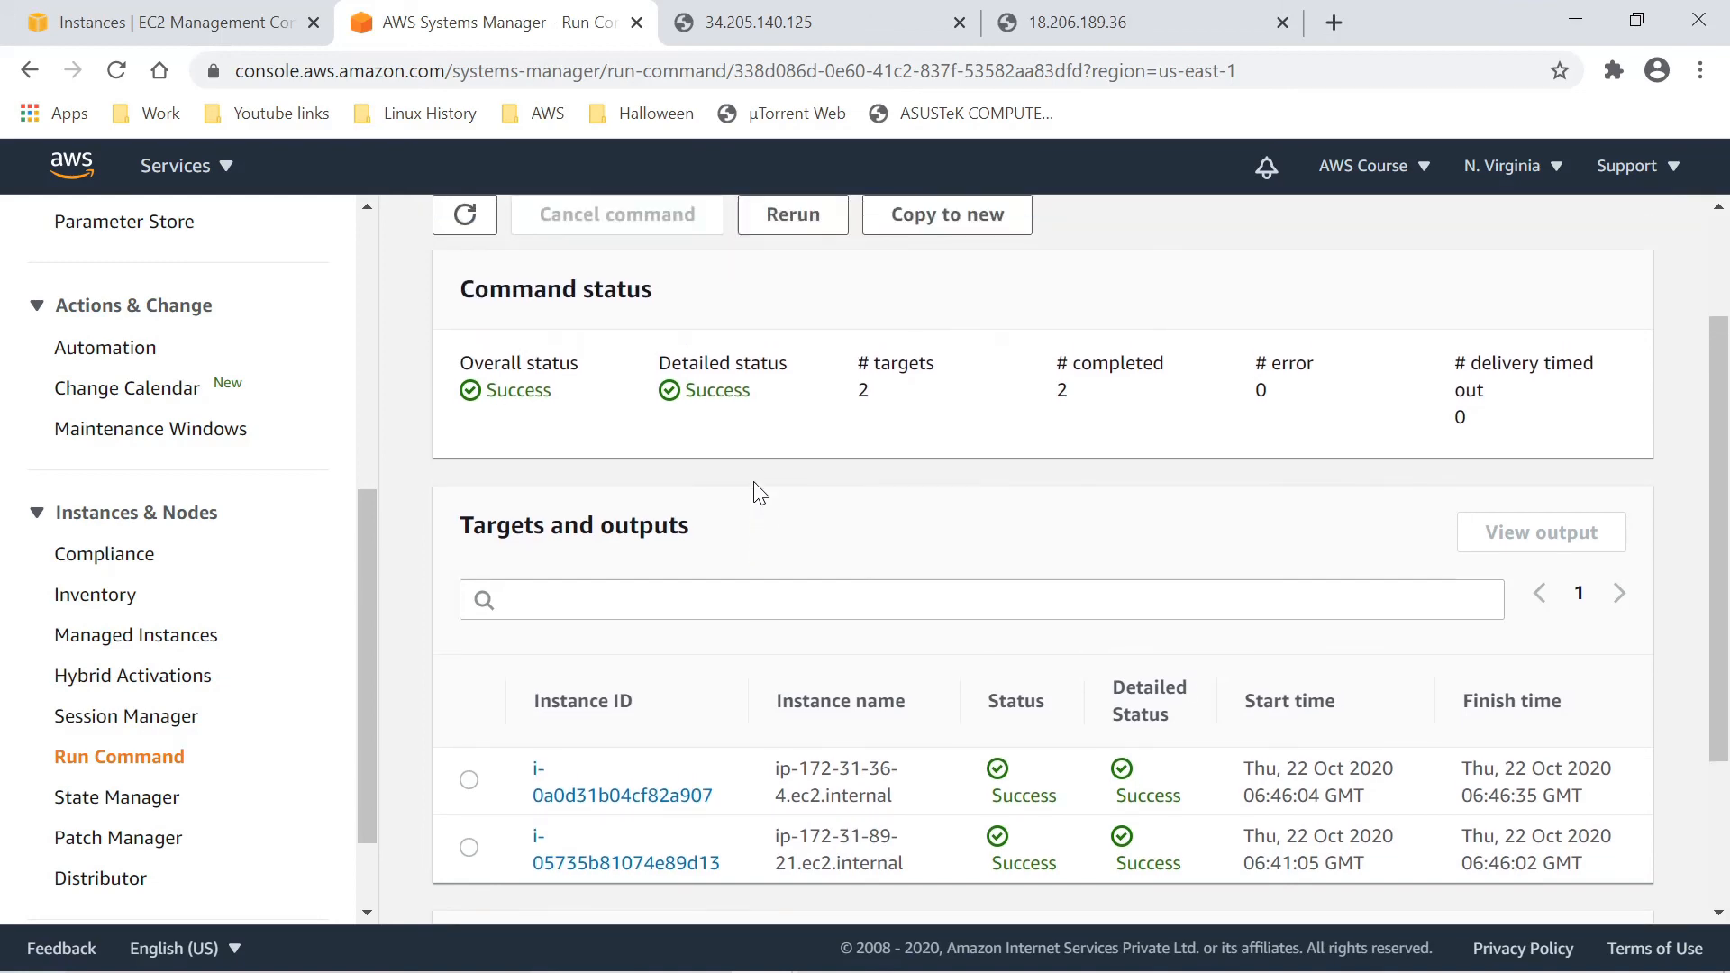
scroll(289, 587, up, 6)
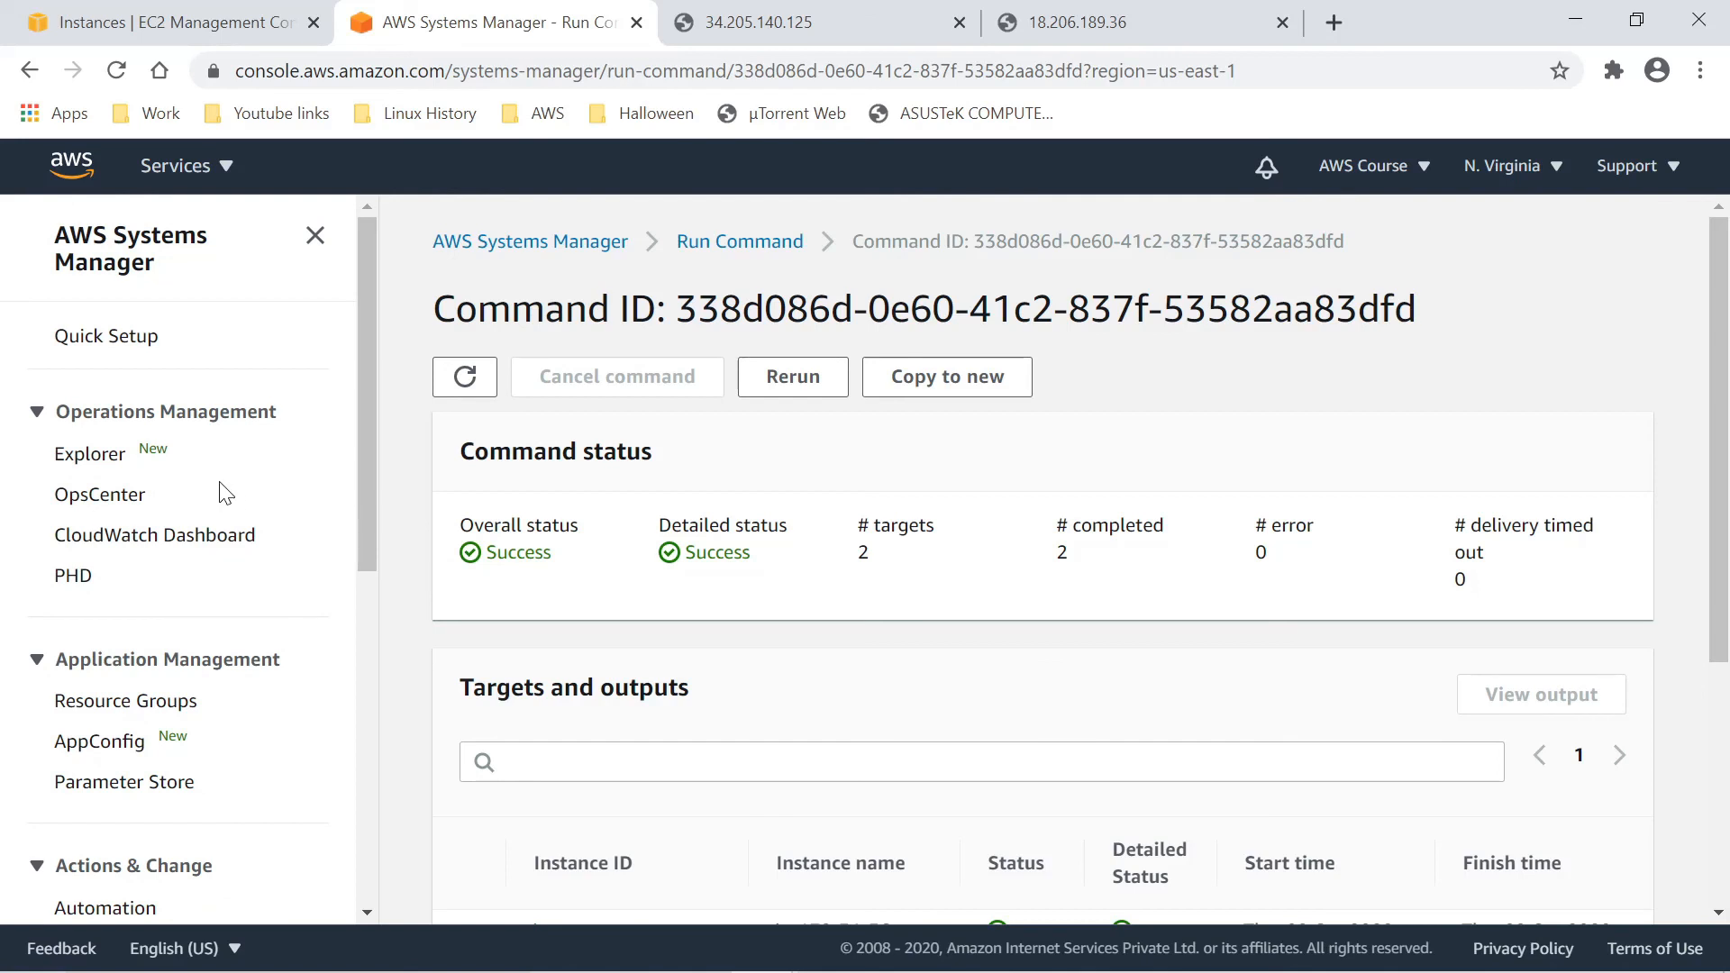
scroll(221, 492, down, 6)
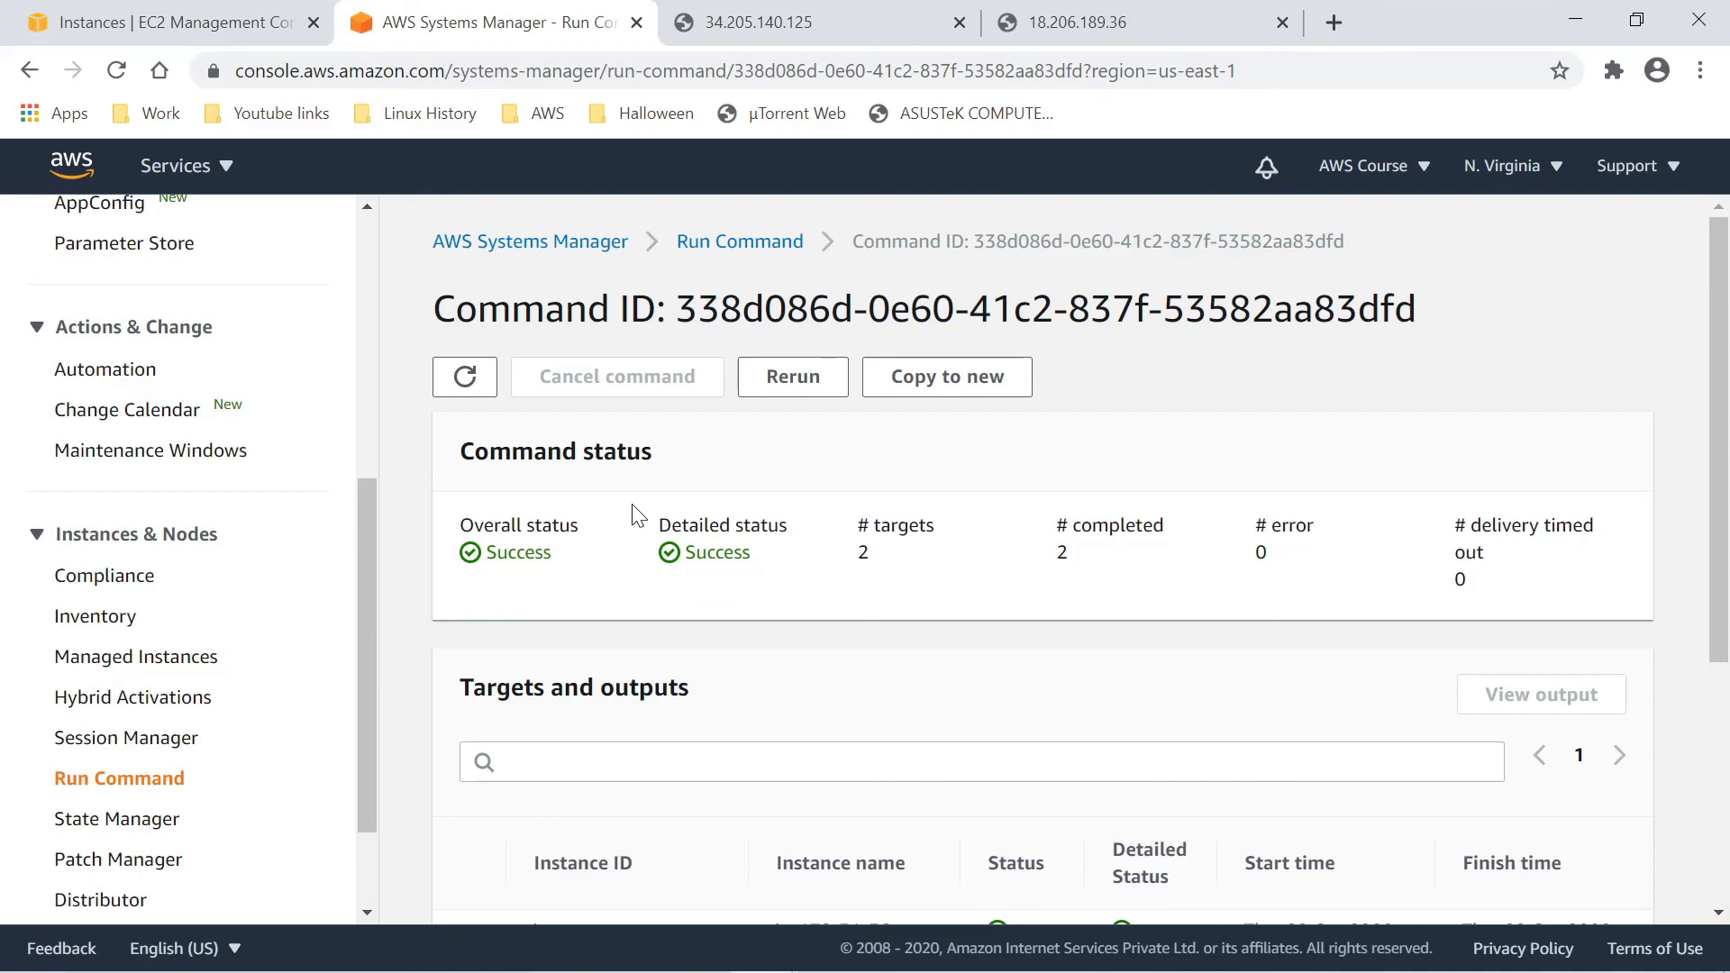
scroll(355, 649, up, 6)
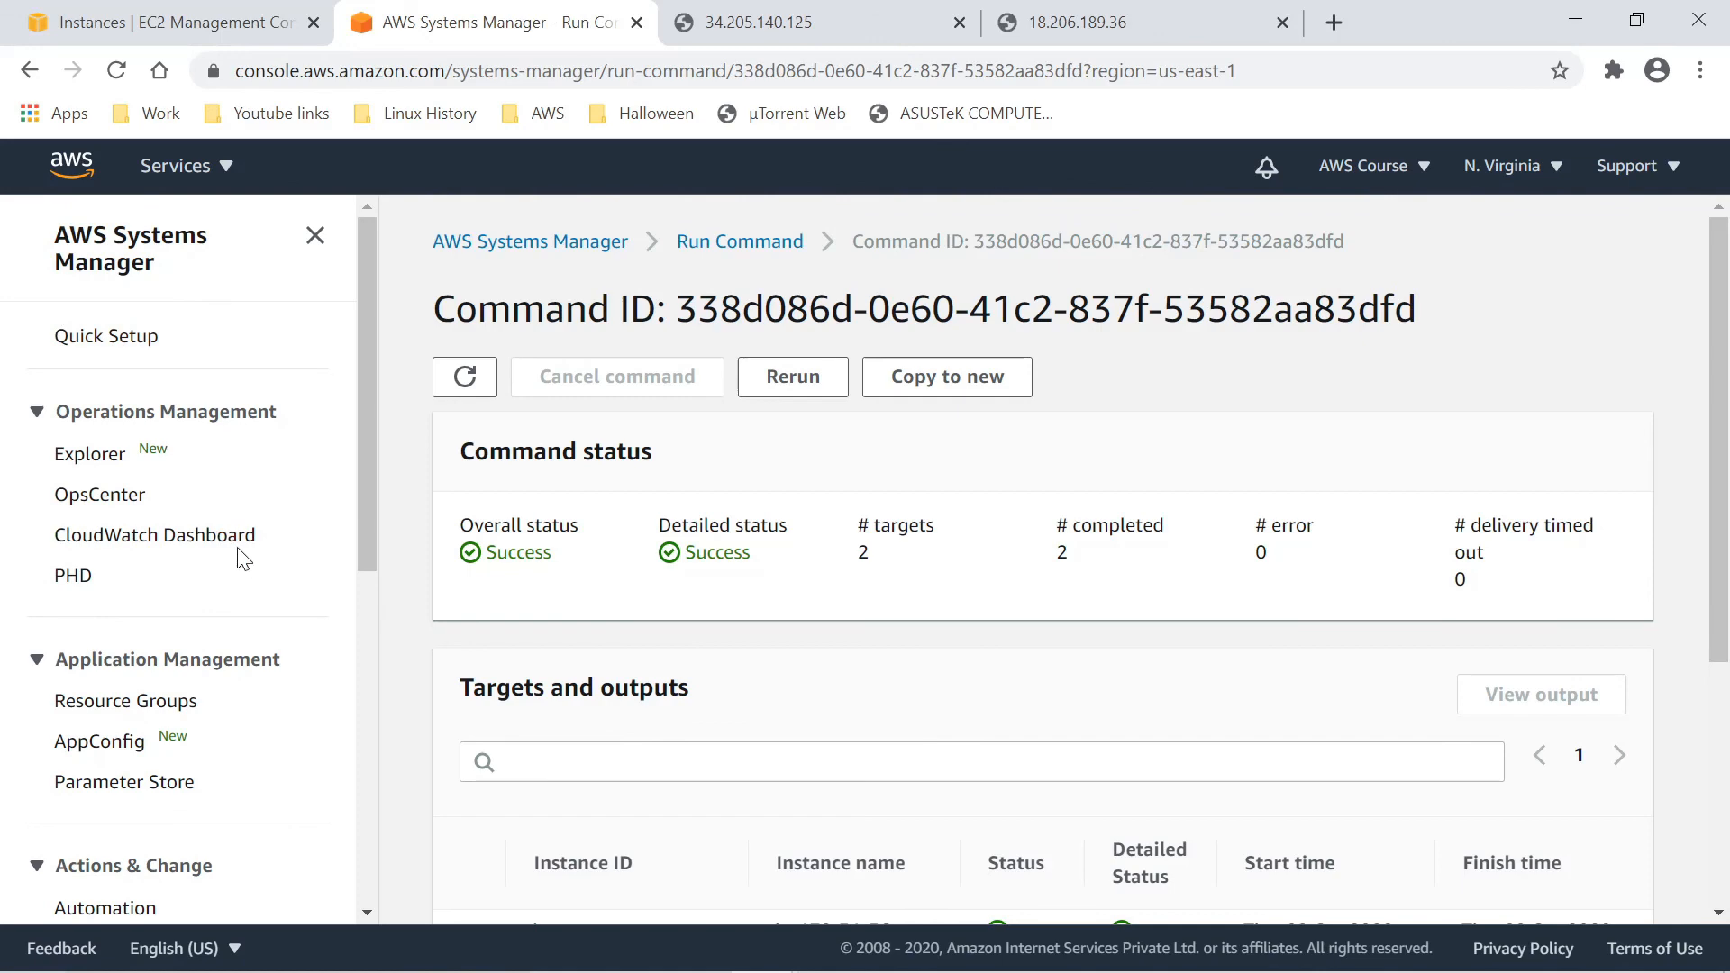
scroll(225, 577, down, 3)
scroll(226, 577, down, 6)
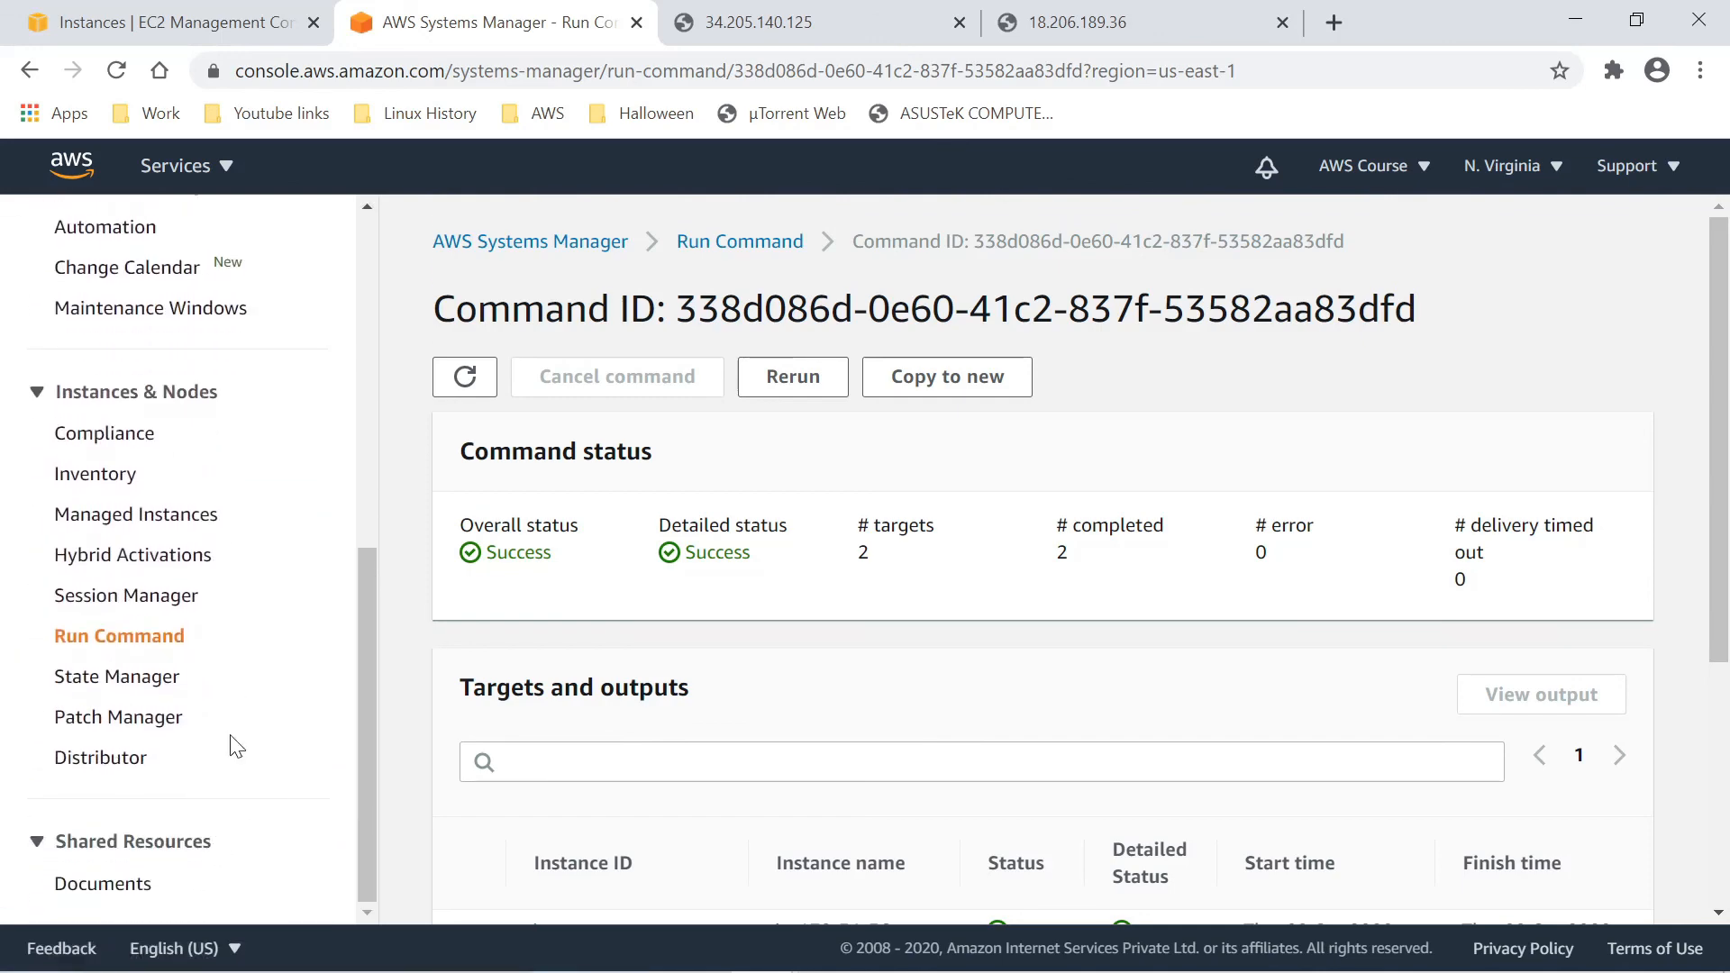
- Review the command's target results and its overall command status once more
scroll(969, 586, down, 4)
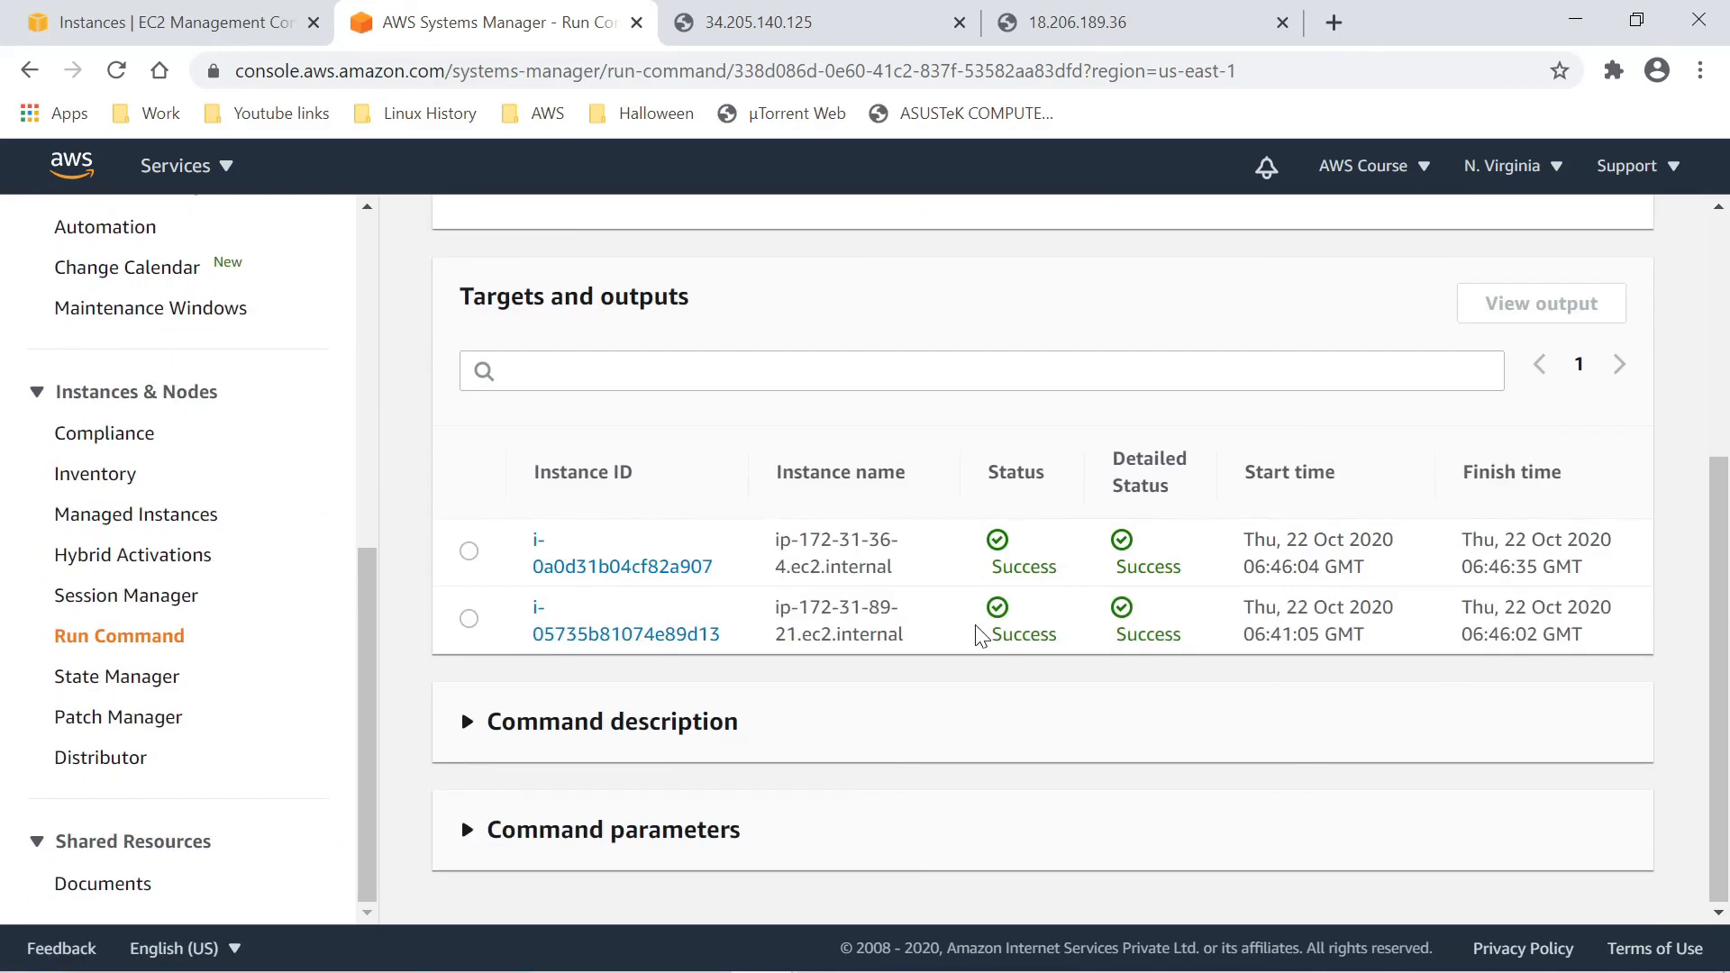
scroll(980, 636, up, 4)
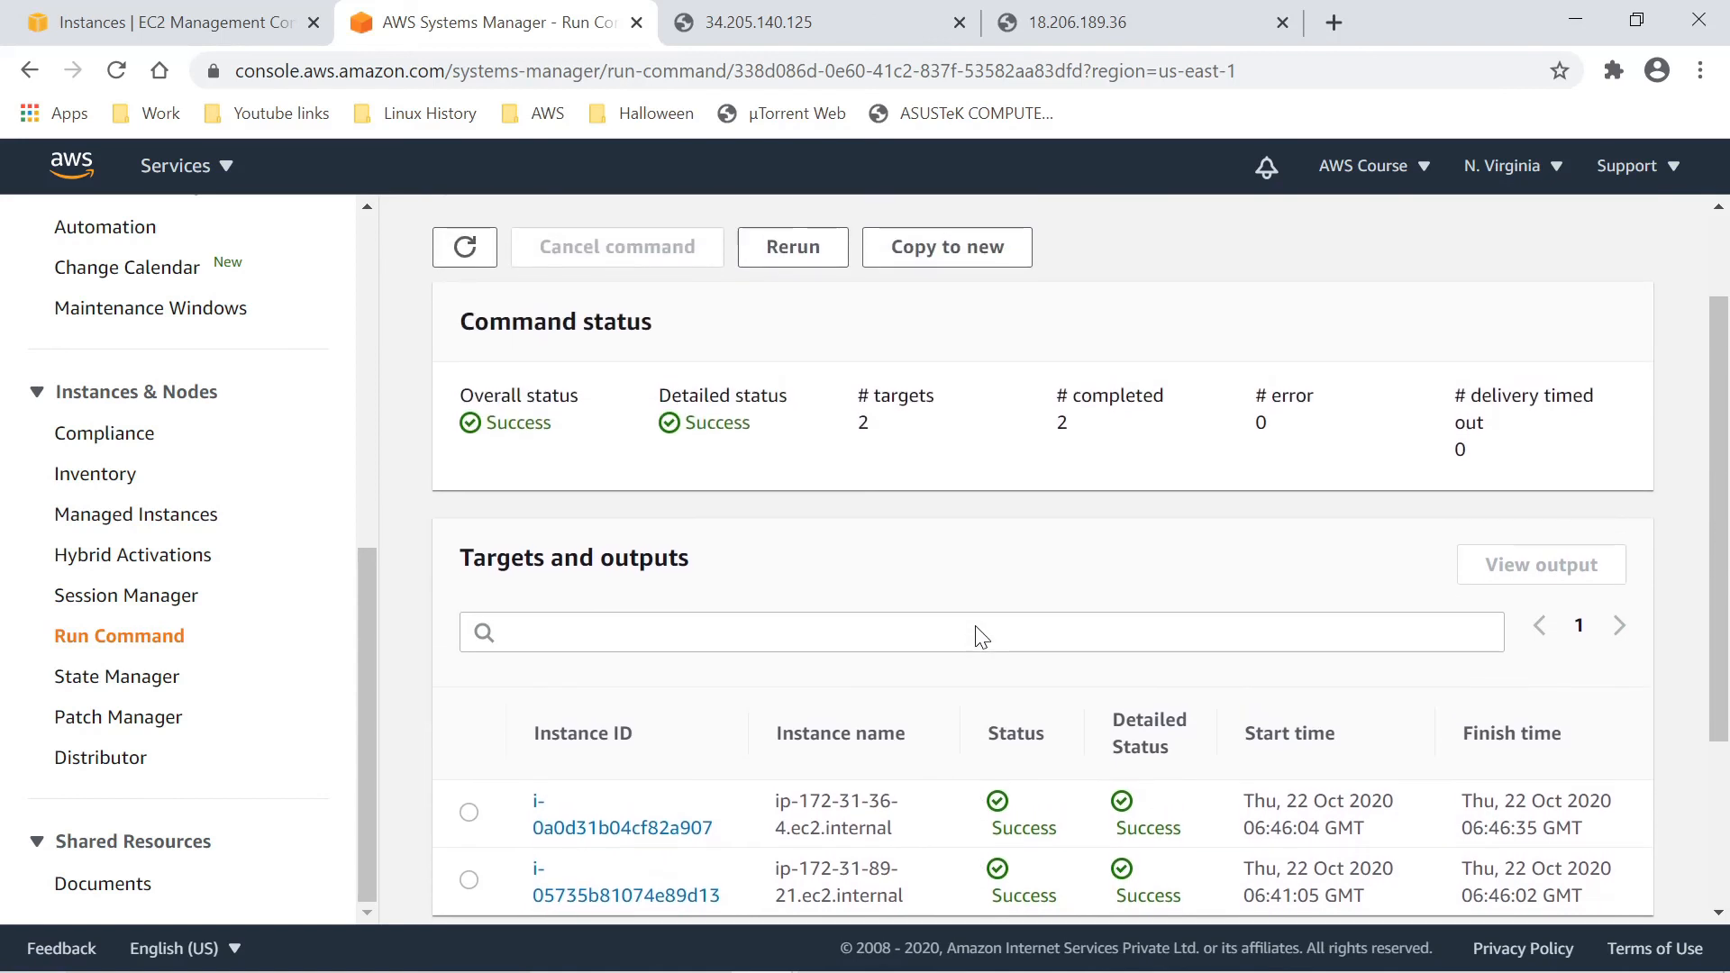
scroll(980, 637, up, 1)
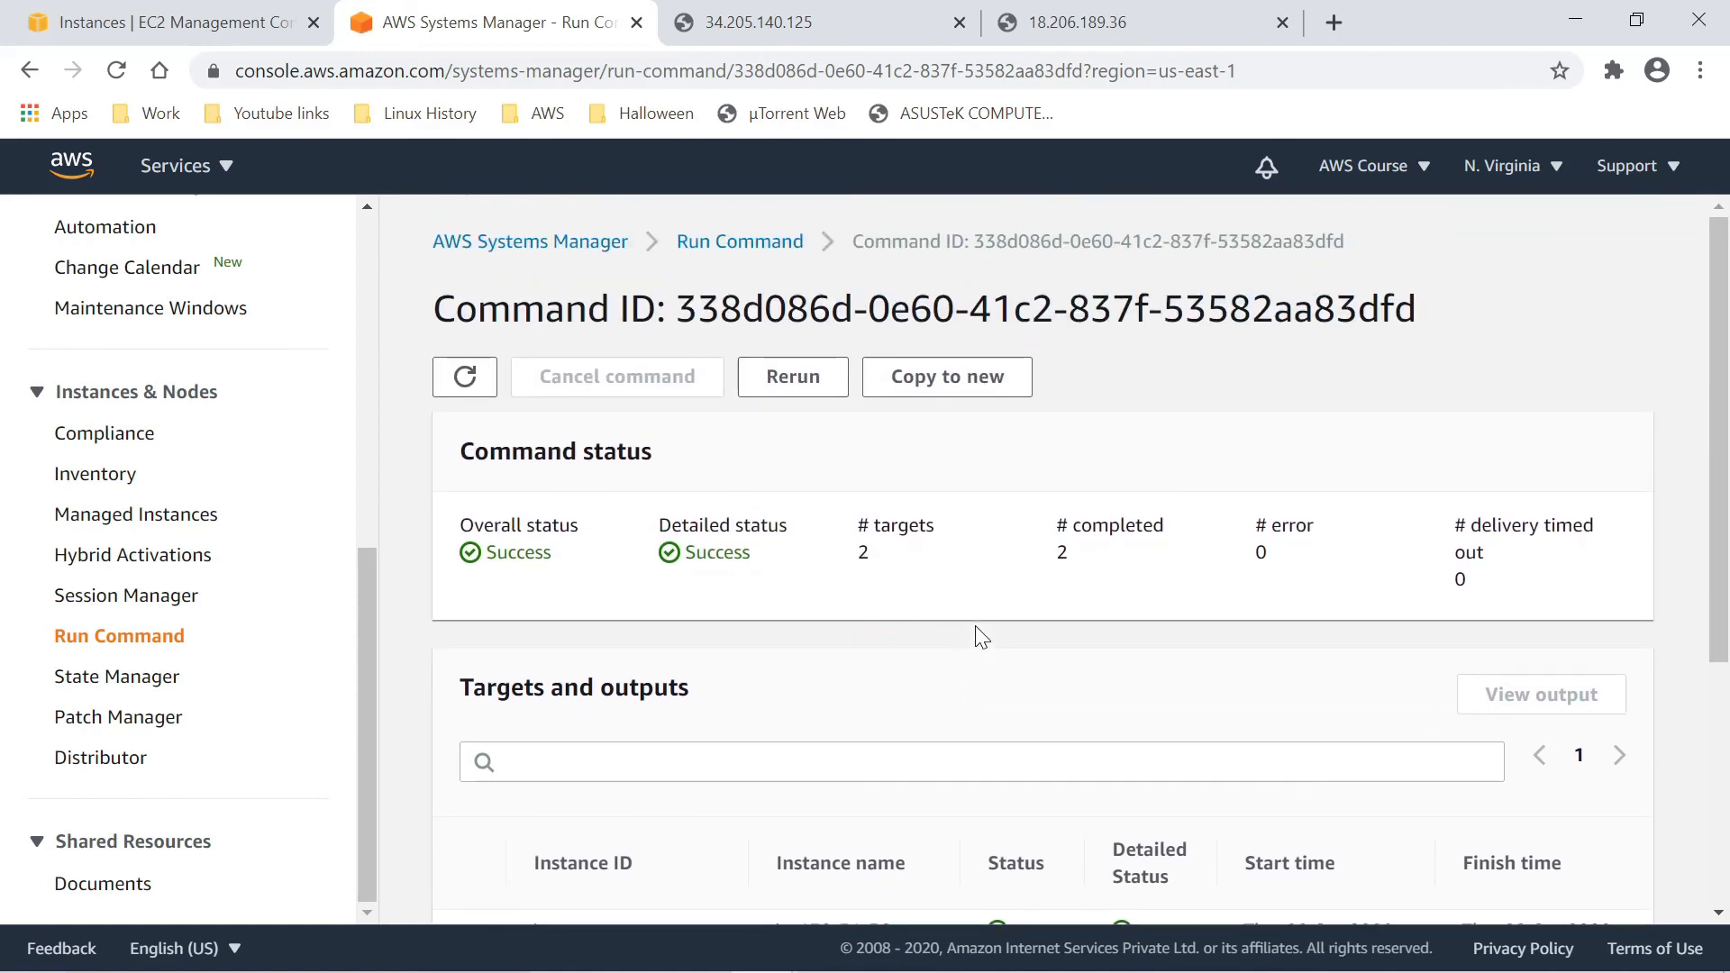